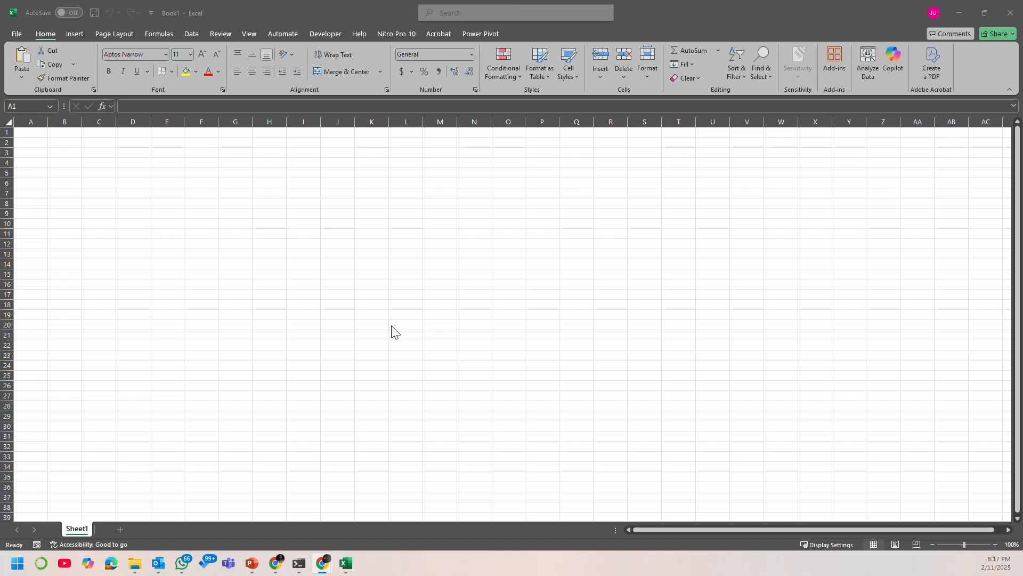
Step: Close the blank workbook and bring up the Co2_Emissions_by_Sectors CSV file
left_click(335, 210)
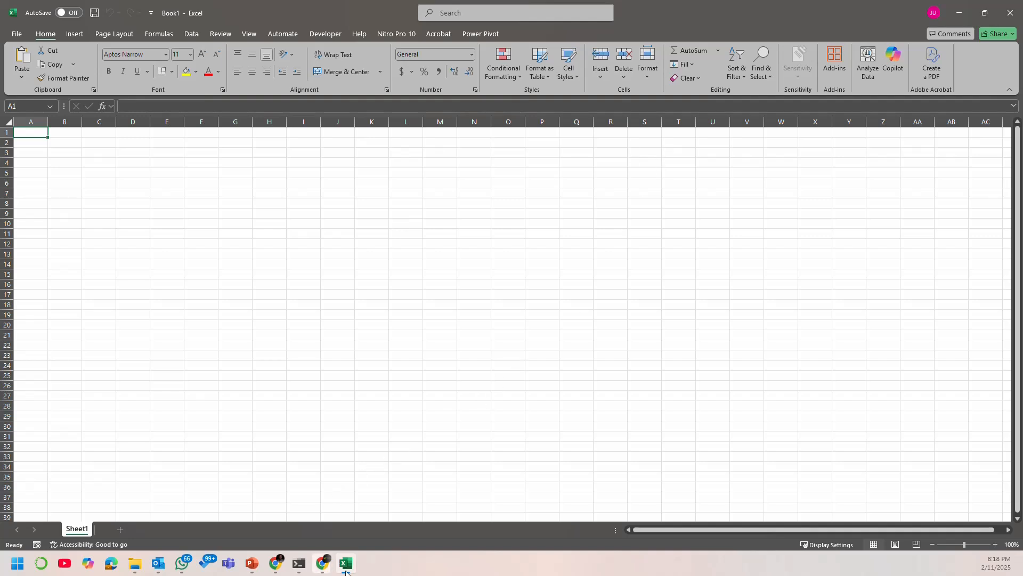
mouse_move(347, 566)
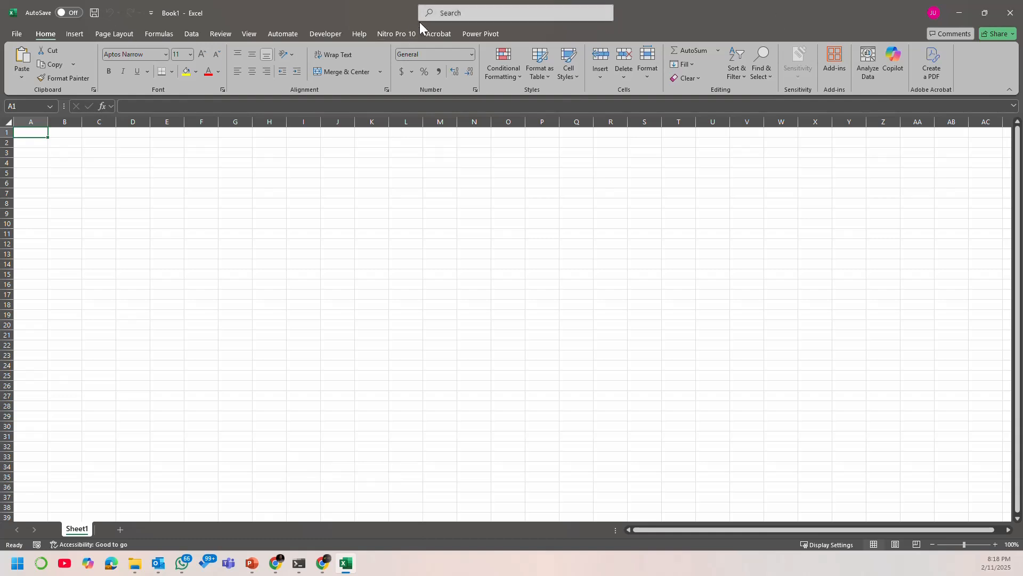
left_click(1015, 10)
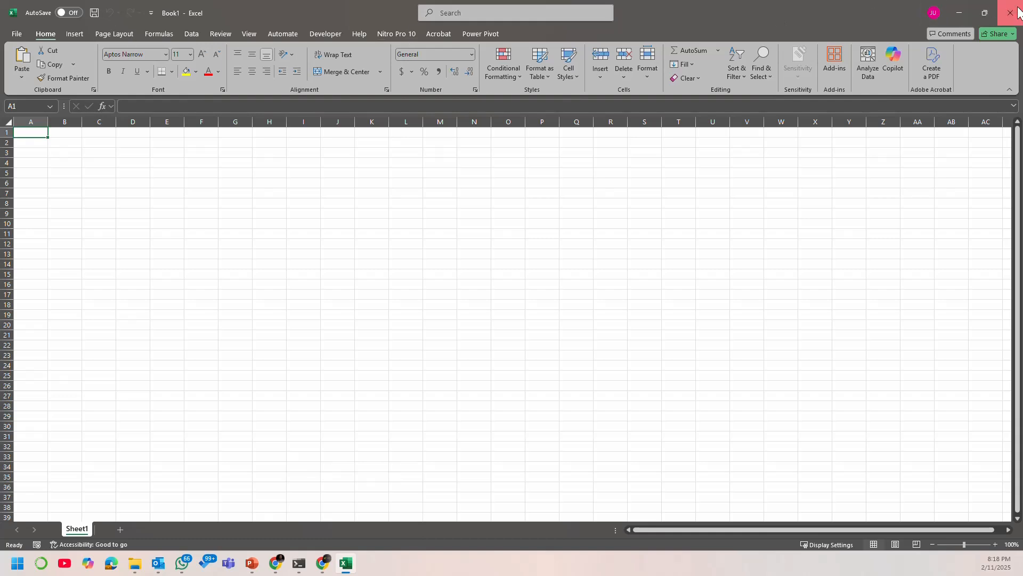
key("alt+Tab")
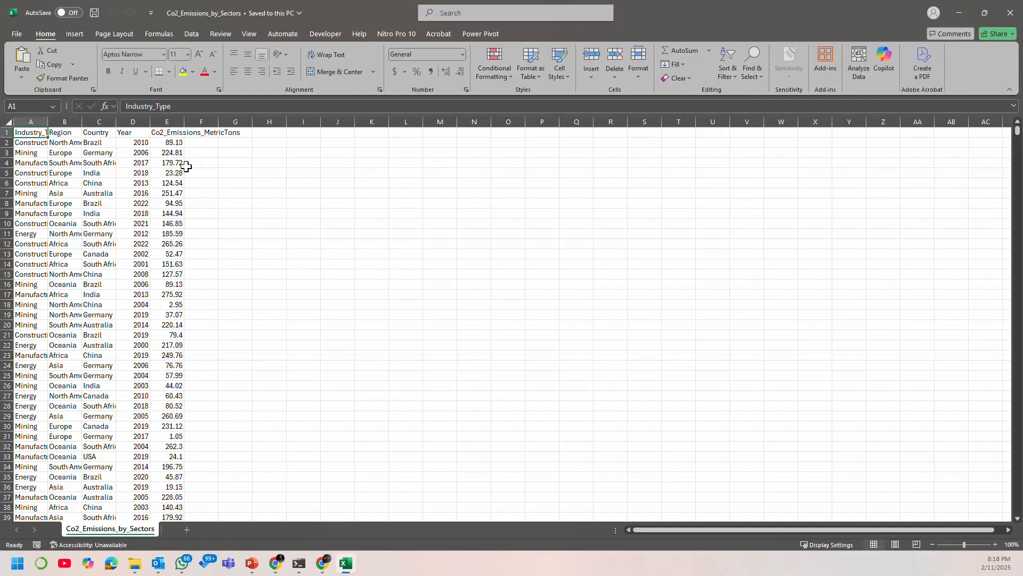
Step: Auto-fit the widths of the Industry_Type, Region, Country and Co2_Emissions_MetricTons columns to their contents
left_click(235, 153)
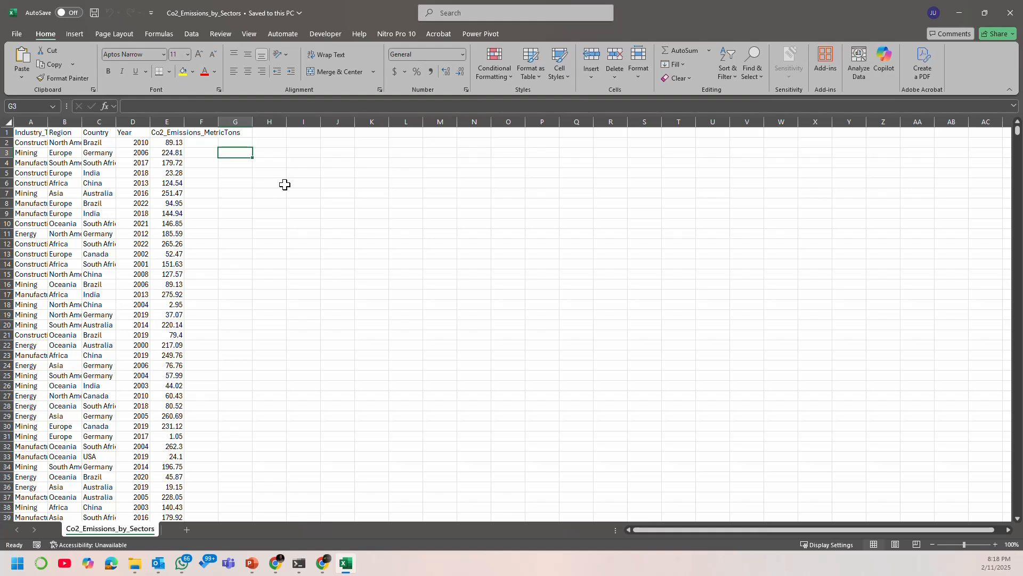
double_click(47, 122)
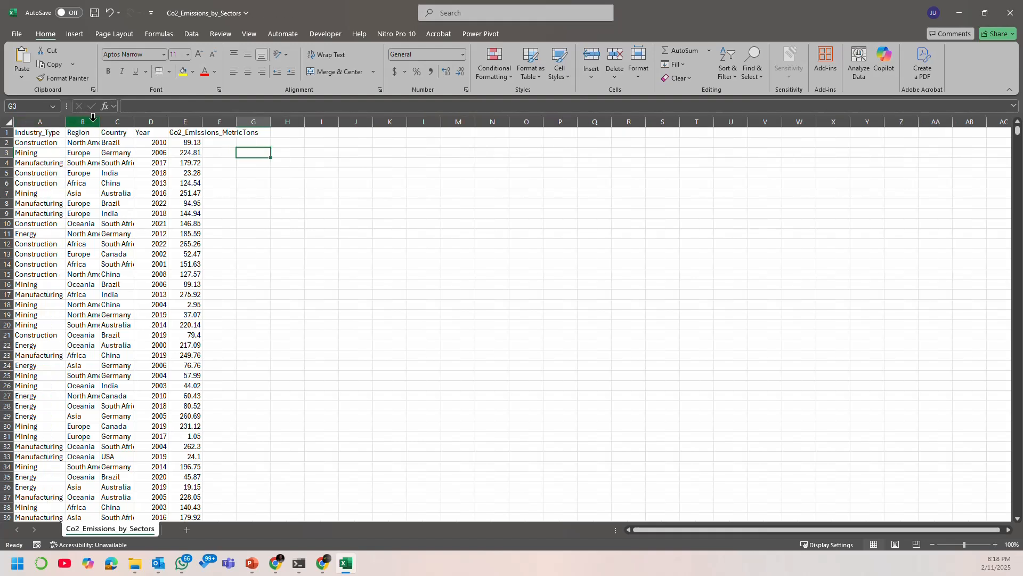
left_click(92, 117)
double_click(100, 122)
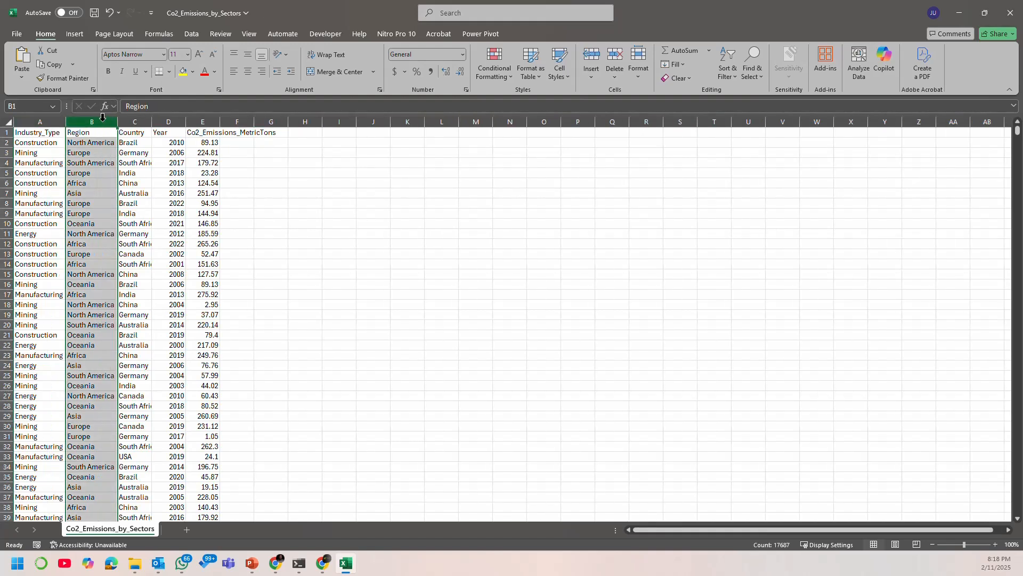
double_click(149, 122)
left_click(405, 211)
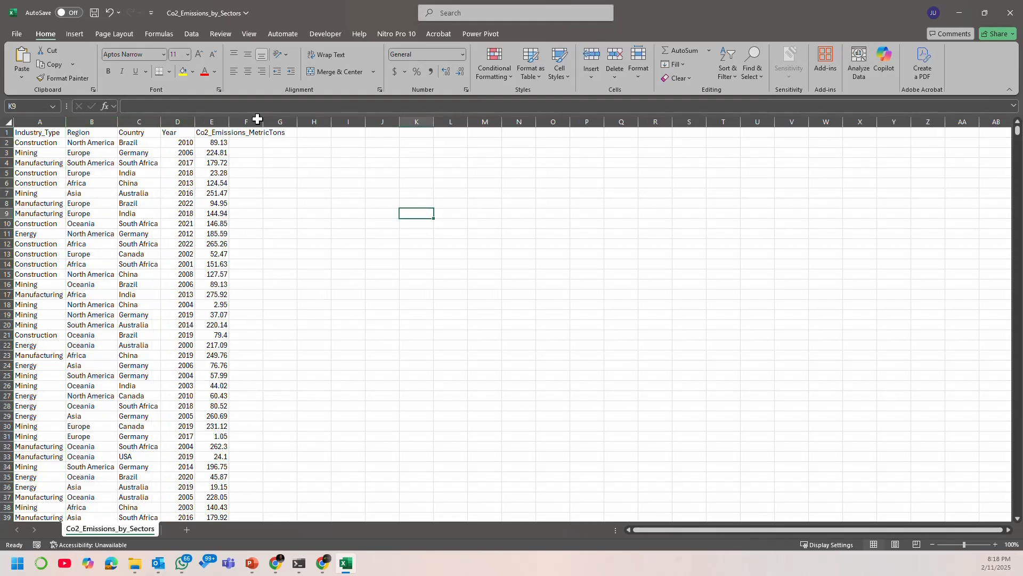
double_click(230, 121)
left_click(257, 213)
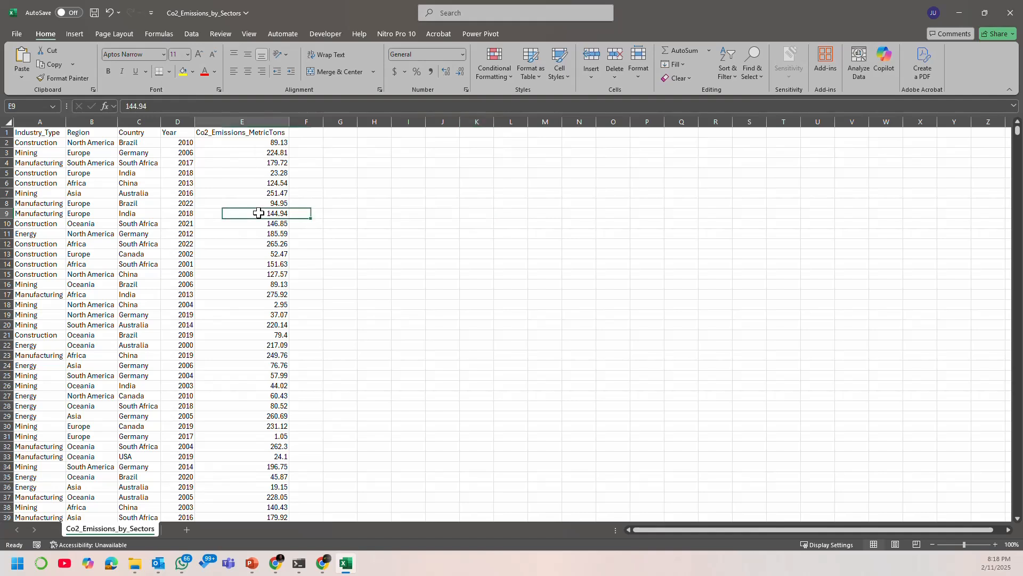
Step: Look through the file formats offered when saving a copy of the CSV file, and return to the sheet
left_click(17, 34)
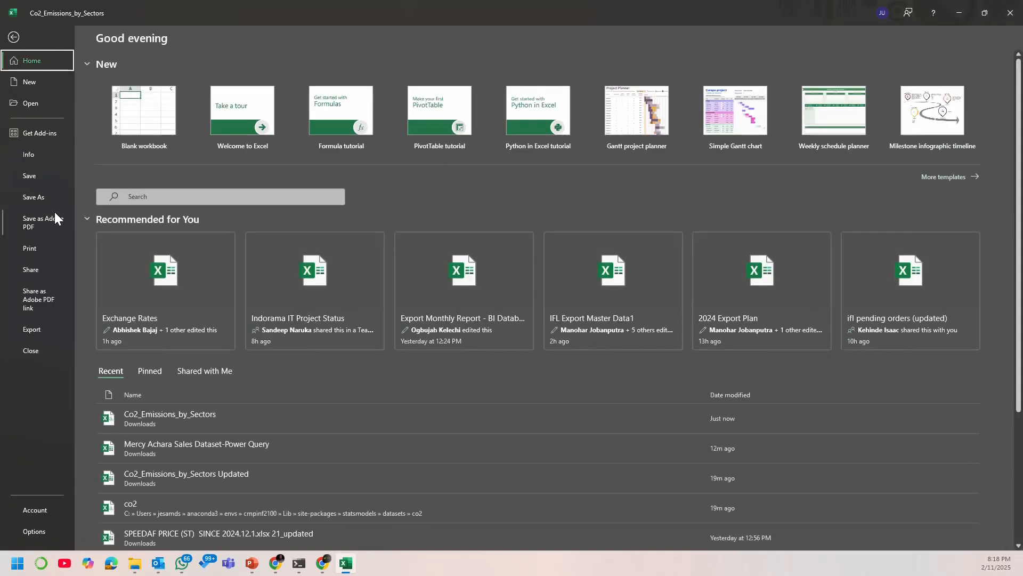
left_click(41, 196)
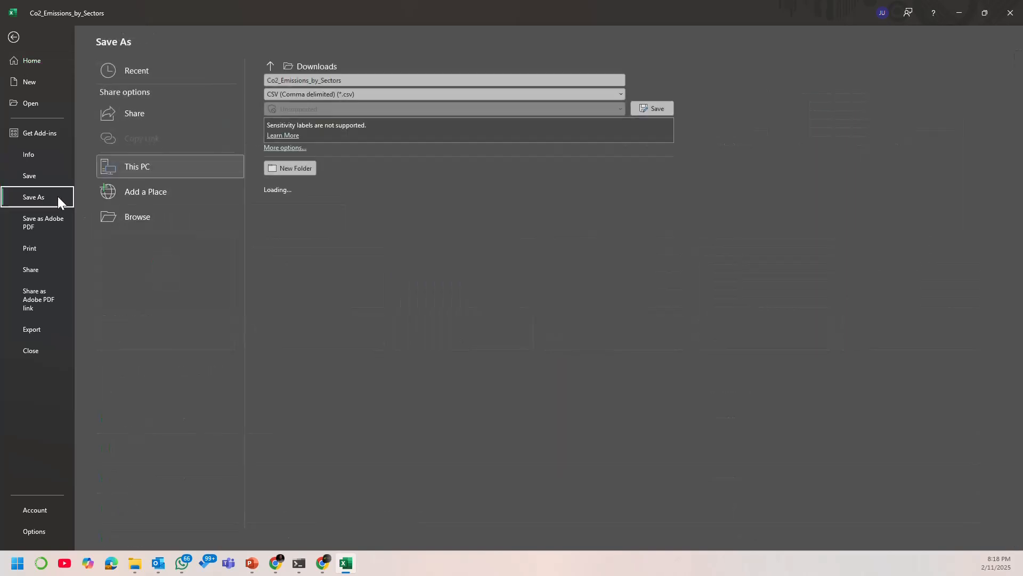
left_click(389, 95)
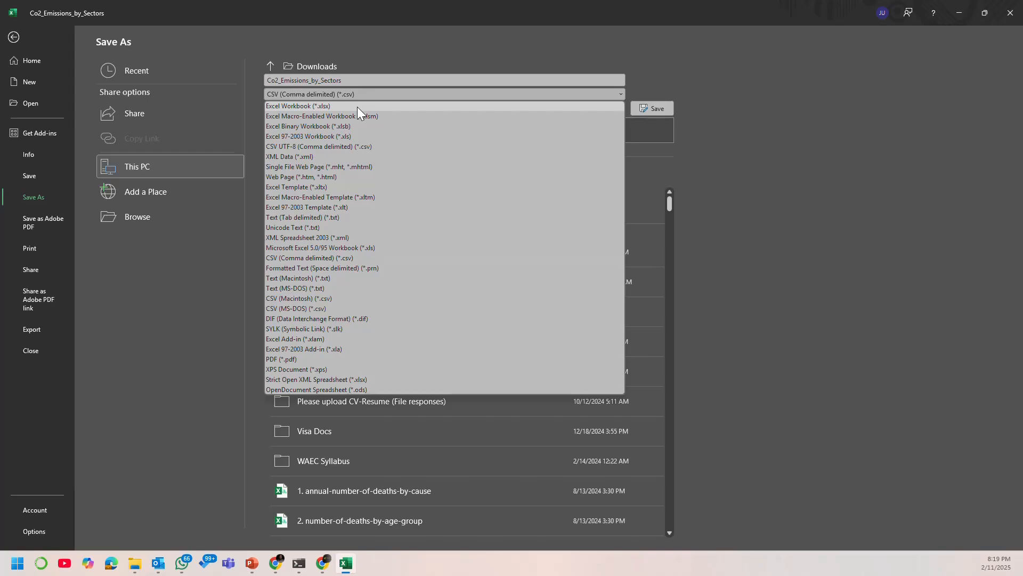
key("Escape")
key("Escape")
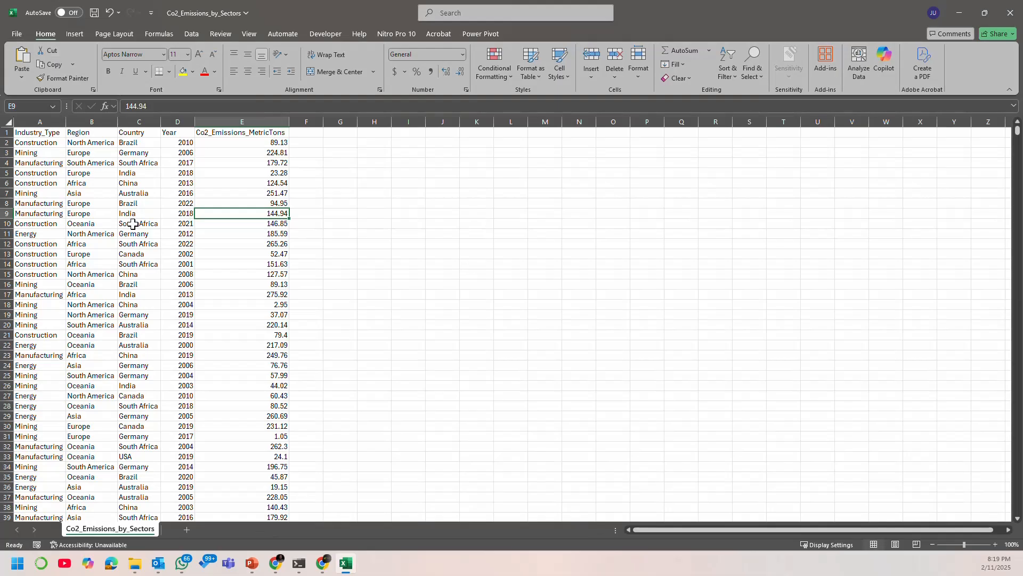
left_click(146, 184)
left_click(51, 161)
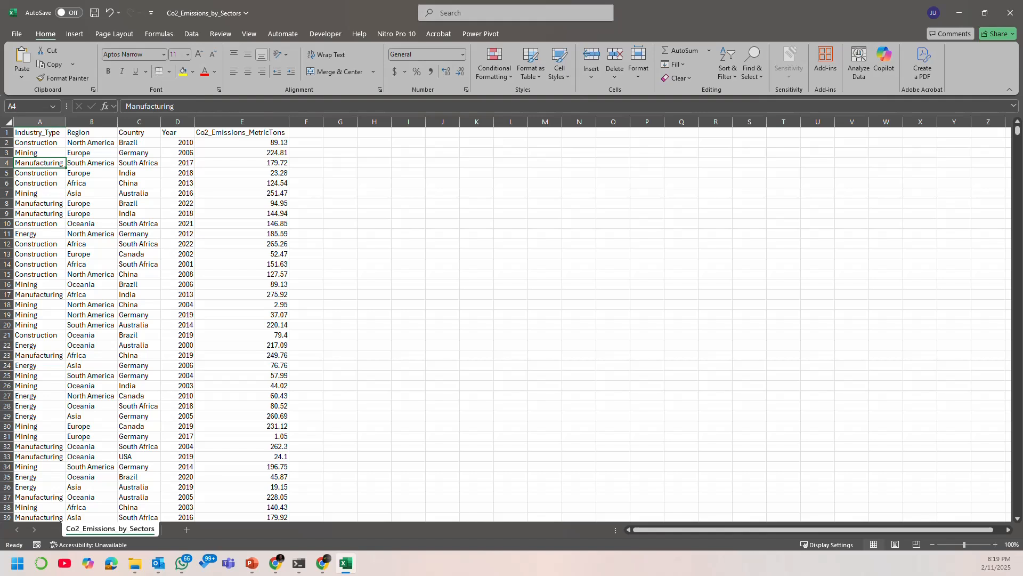
key("alt+Tab")
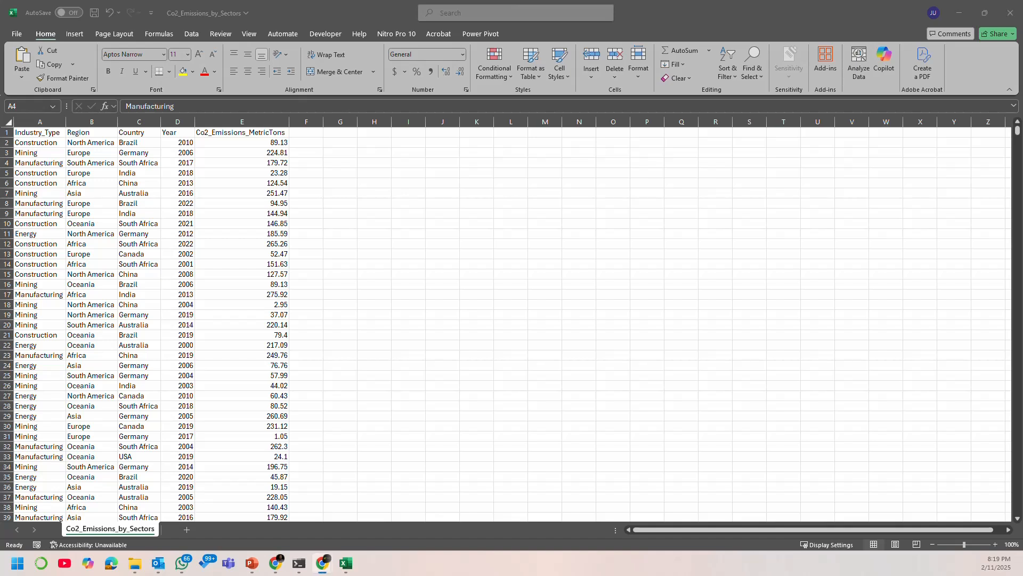
key("alt+Tab")
Step: Insert a PivotTable on a new worksheet using the CO2 emissions data as its source
left_click(73, 150)
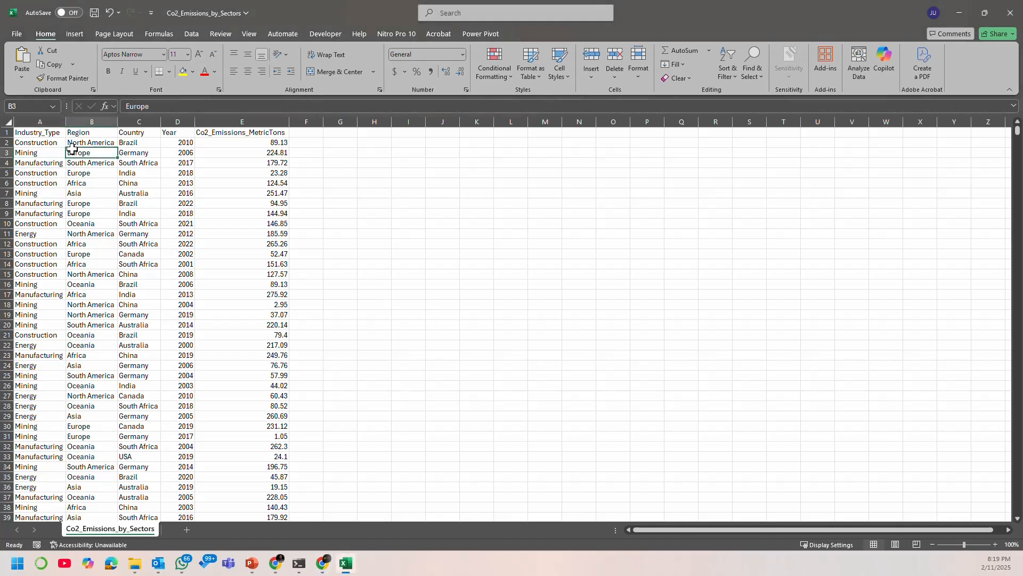
left_click(75, 34)
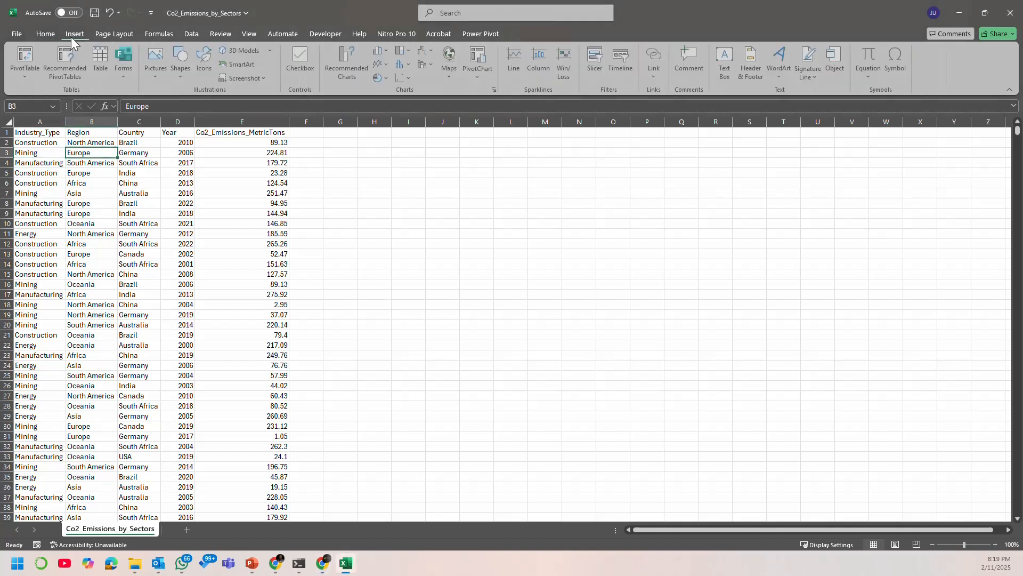
left_click(31, 59)
left_click(492, 298)
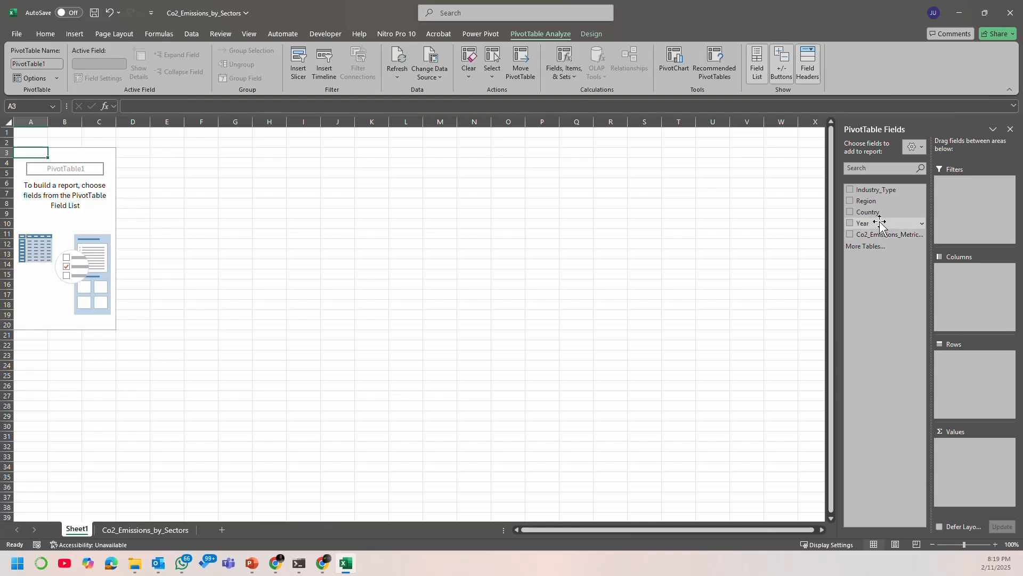
Step: Place Year in the PivotTable's rows and Co2_Emissions_MetricTons in its values, and save the file
left_click_drag(881, 223, 956, 365)
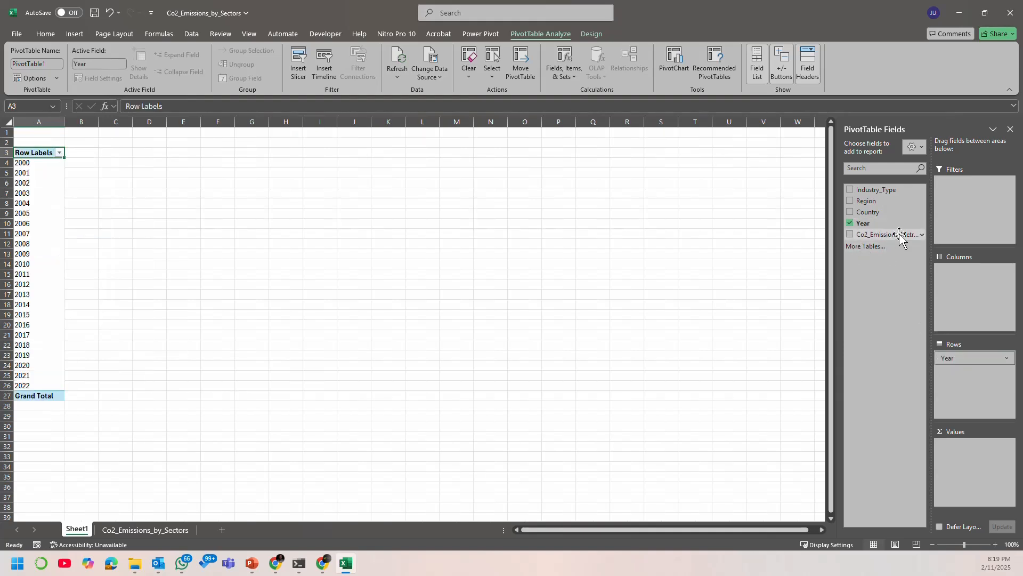
left_click_drag(900, 235, 964, 447)
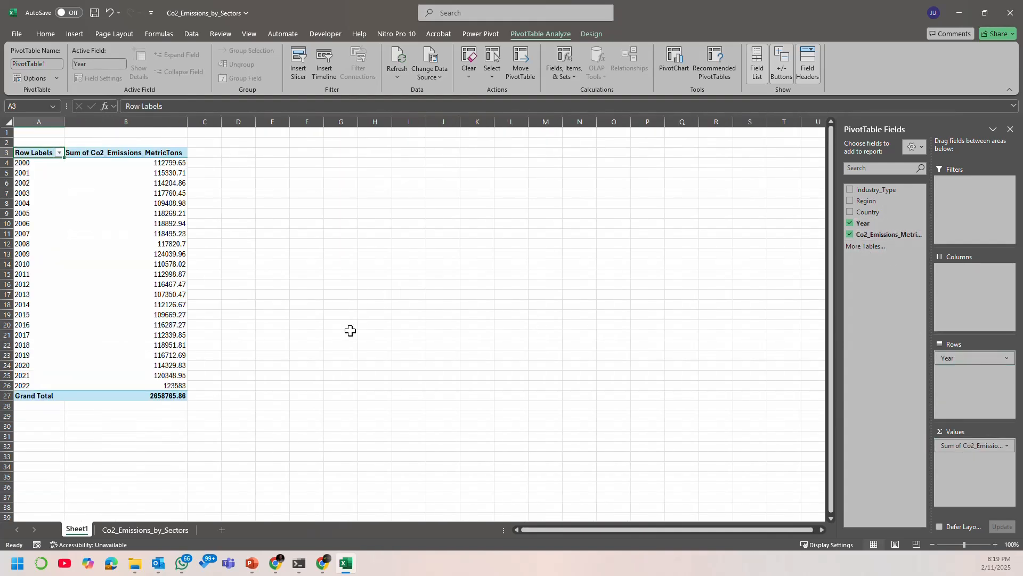
left_click(294, 305)
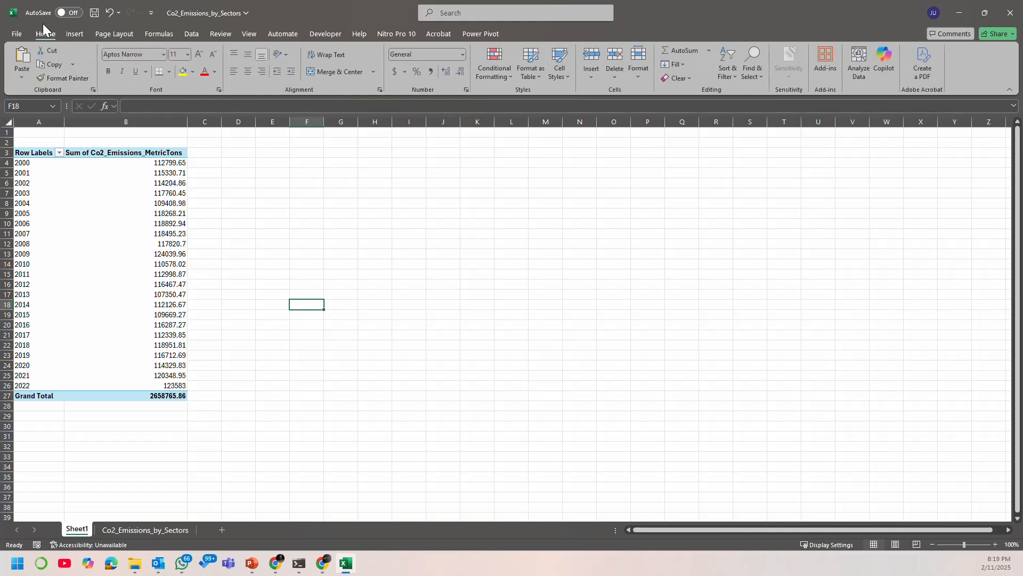
left_click(94, 13)
left_click(170, 183)
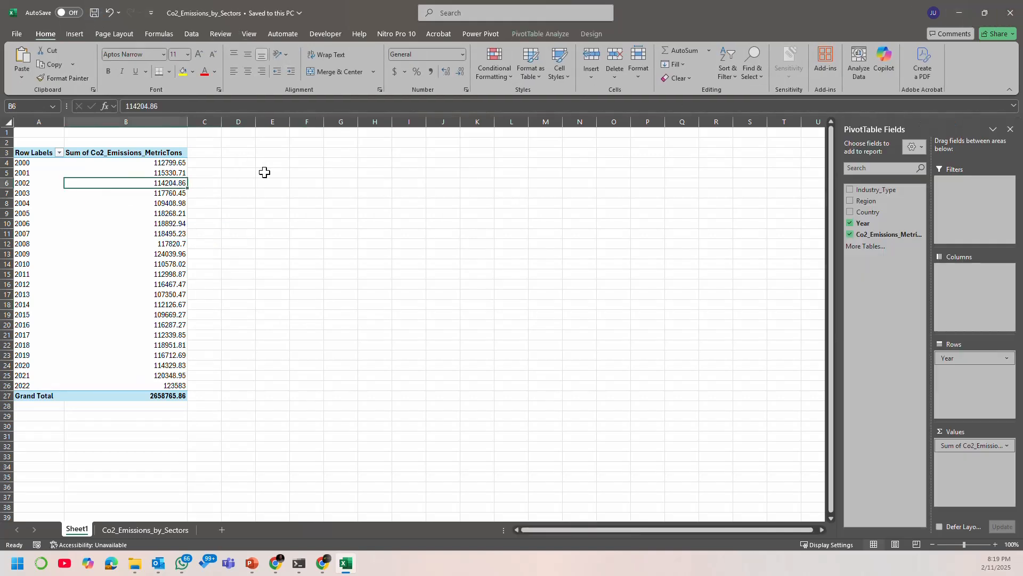
Step: Try to close the workbook with its changes saved, and cancel at the file-saving dialog to keep it open
left_click(1011, 12)
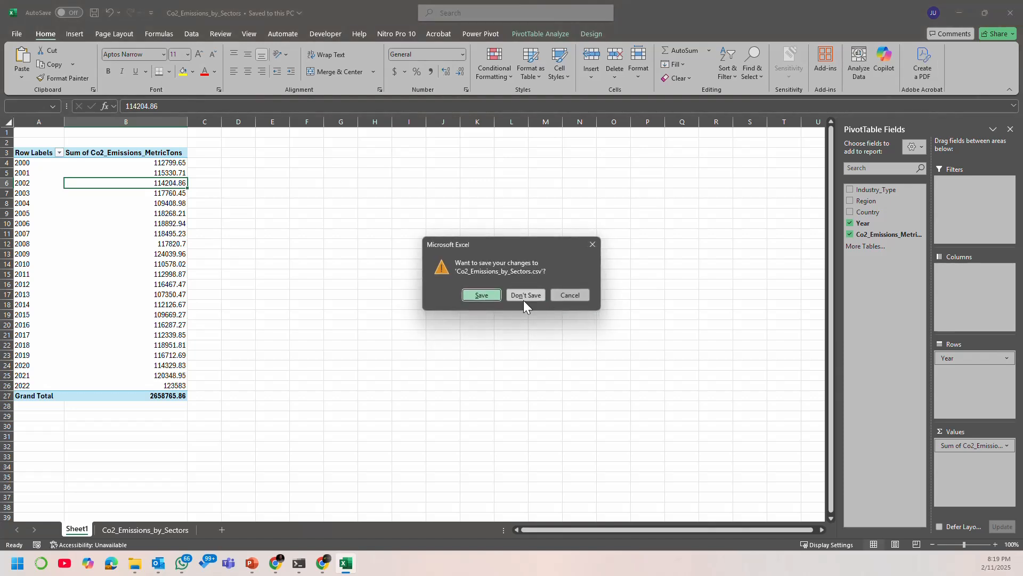
left_click(483, 296)
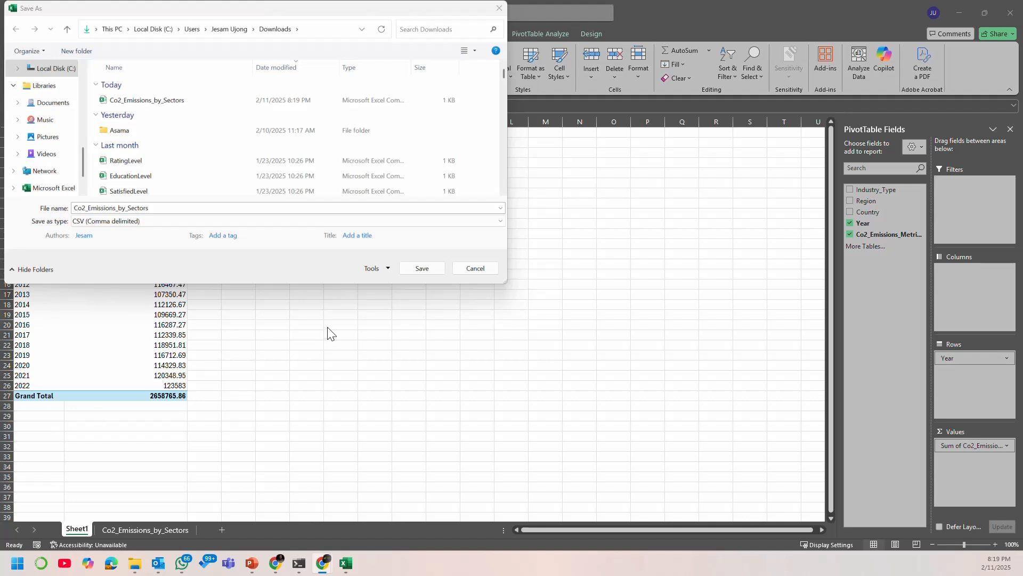
left_click(485, 269)
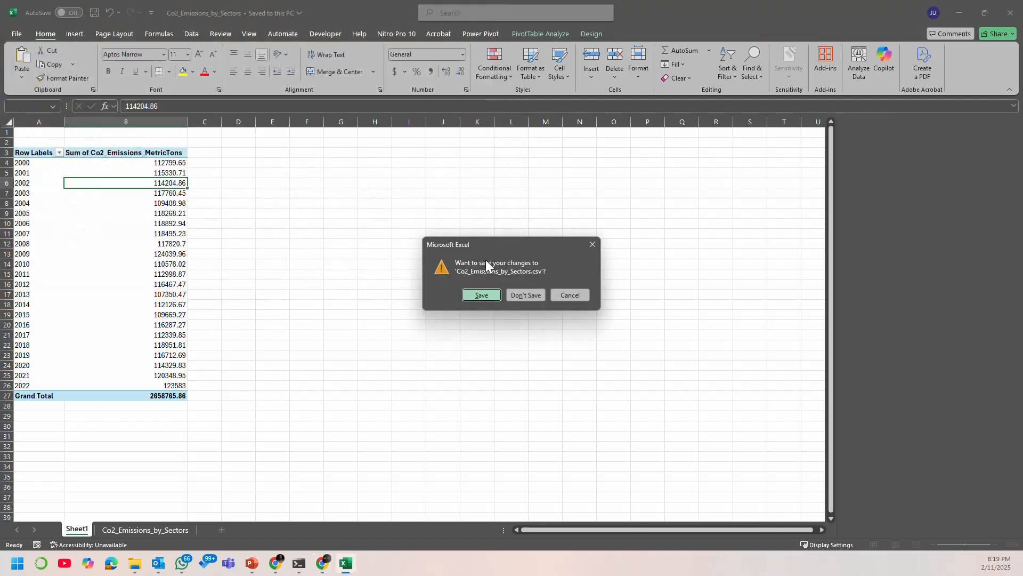
left_click(570, 293)
left_click(680, 233)
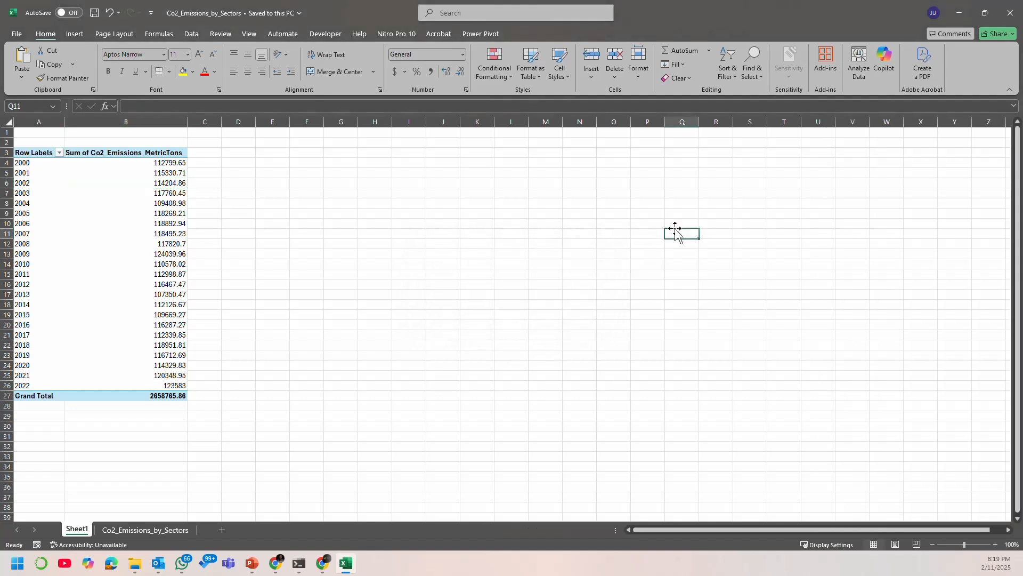
Step: Undo and redo the addition of the emissions values to the PivotTable, and save the CSV file again
left_click(138, 530)
left_click(246, 220)
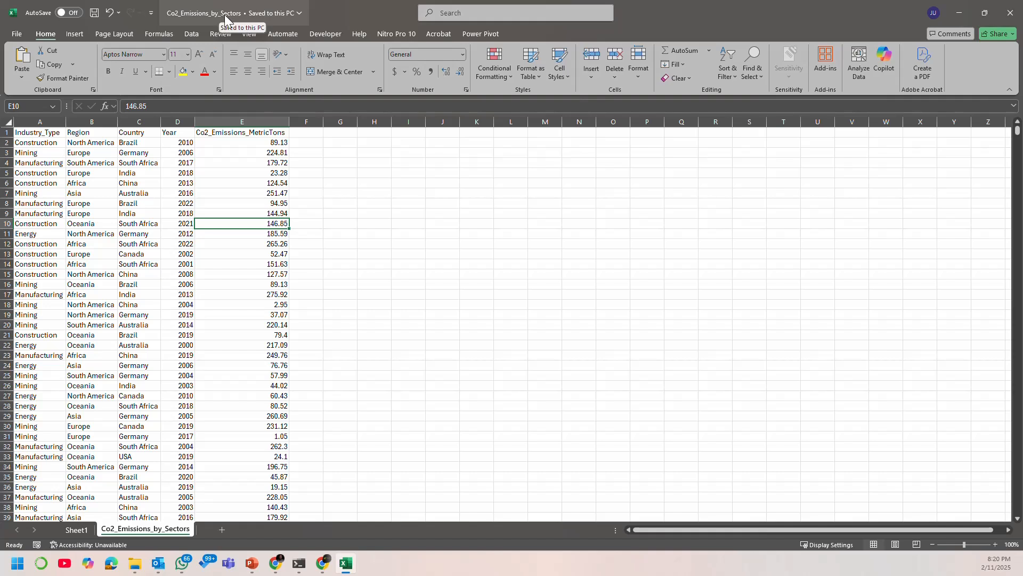
left_click(109, 11)
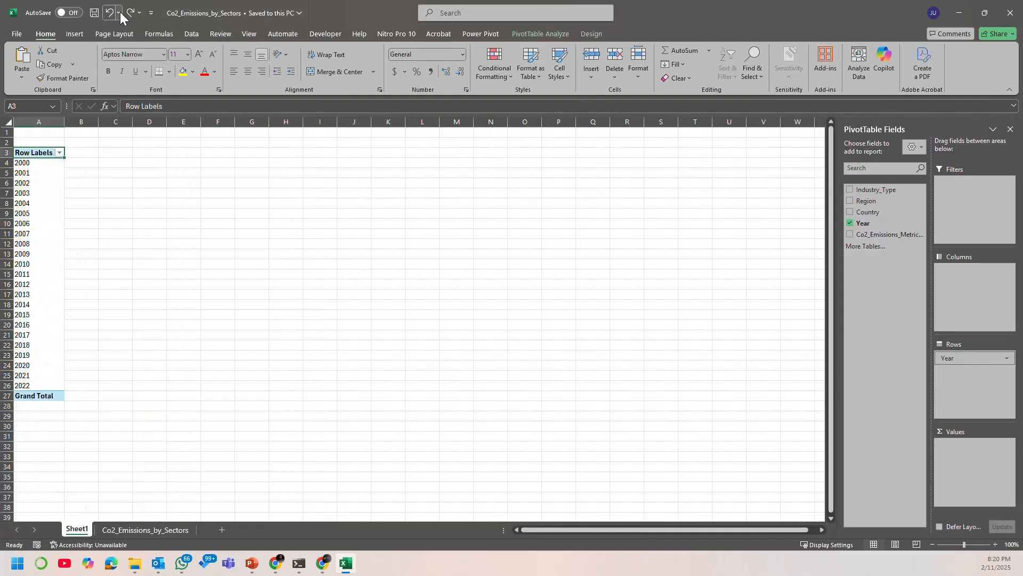
left_click(127, 12)
left_click(94, 12)
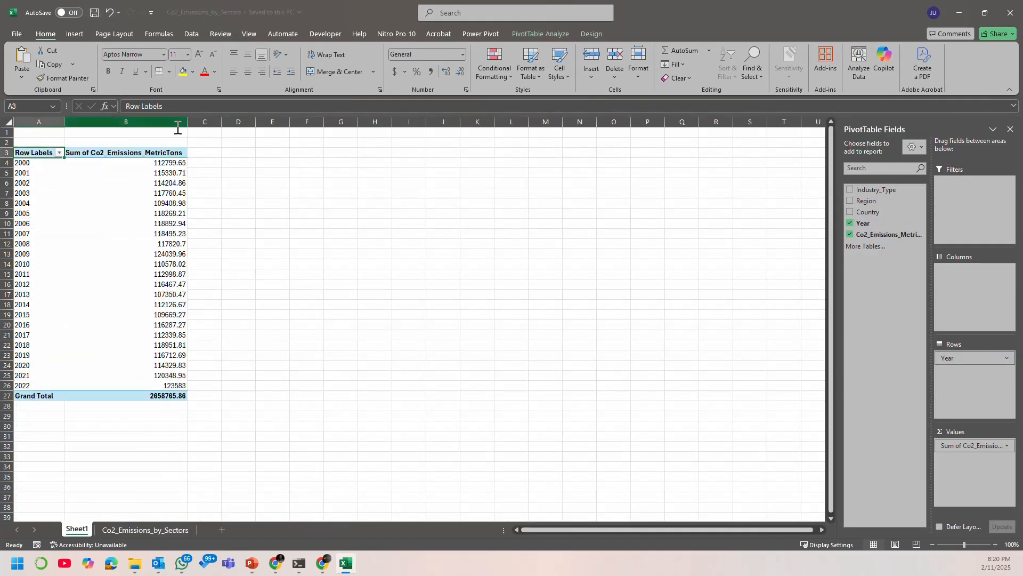
left_click(307, 243)
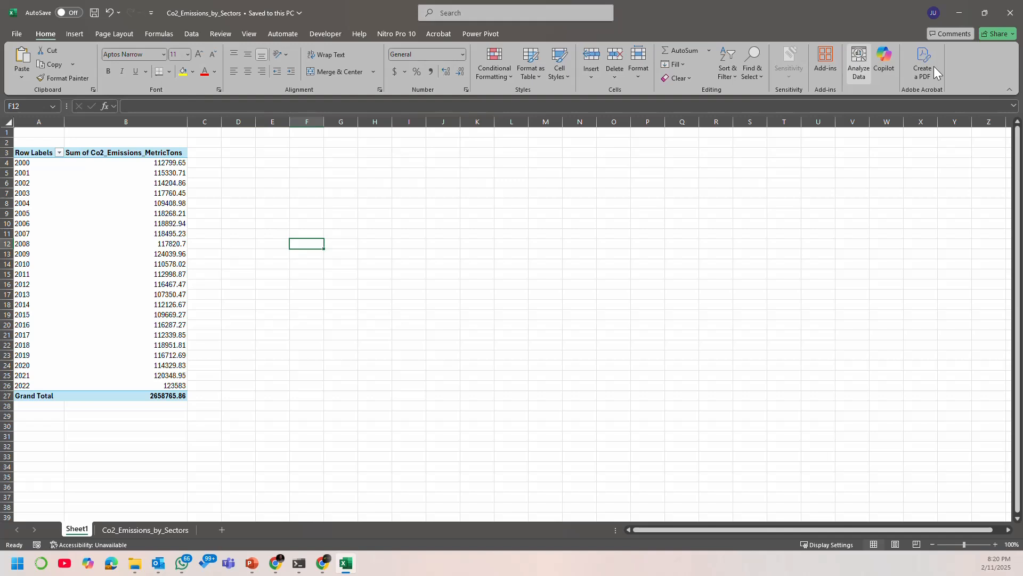
Step: Try to close the workbook with its changes saved in the Excel Workbook format, and cancel both the file-saving dialog and the close
left_click(1010, 12)
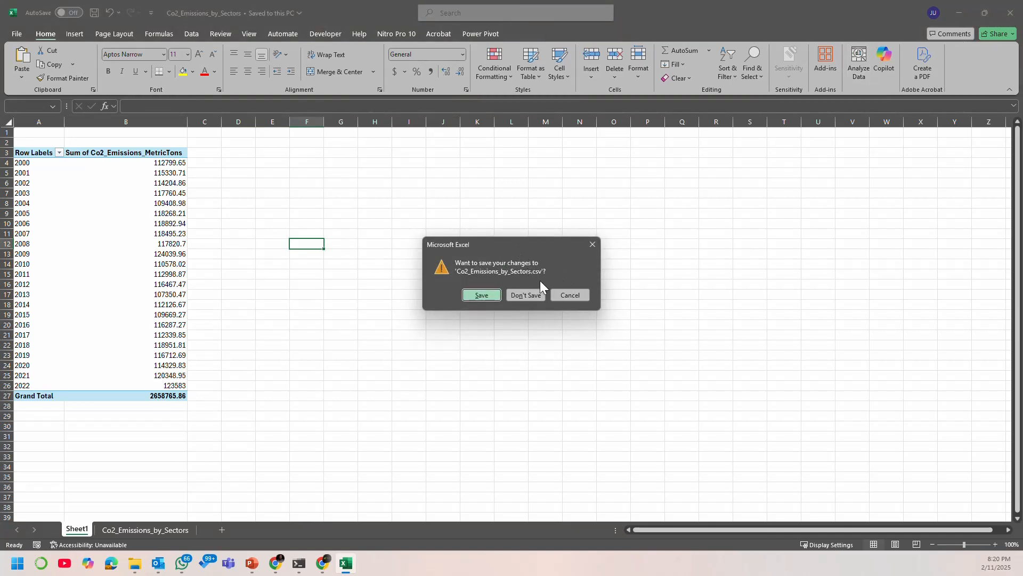
left_click(481, 295)
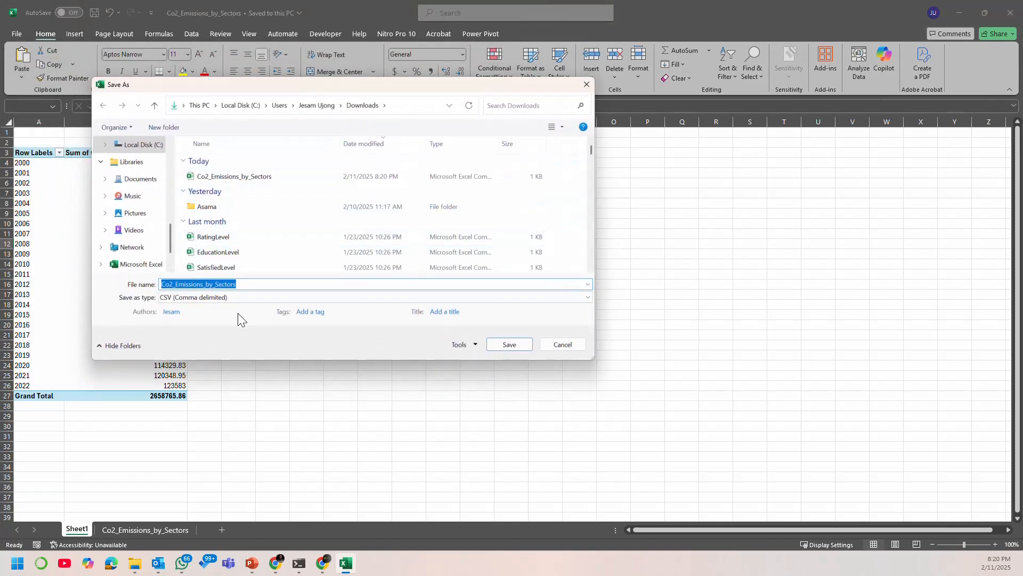
left_click(238, 296)
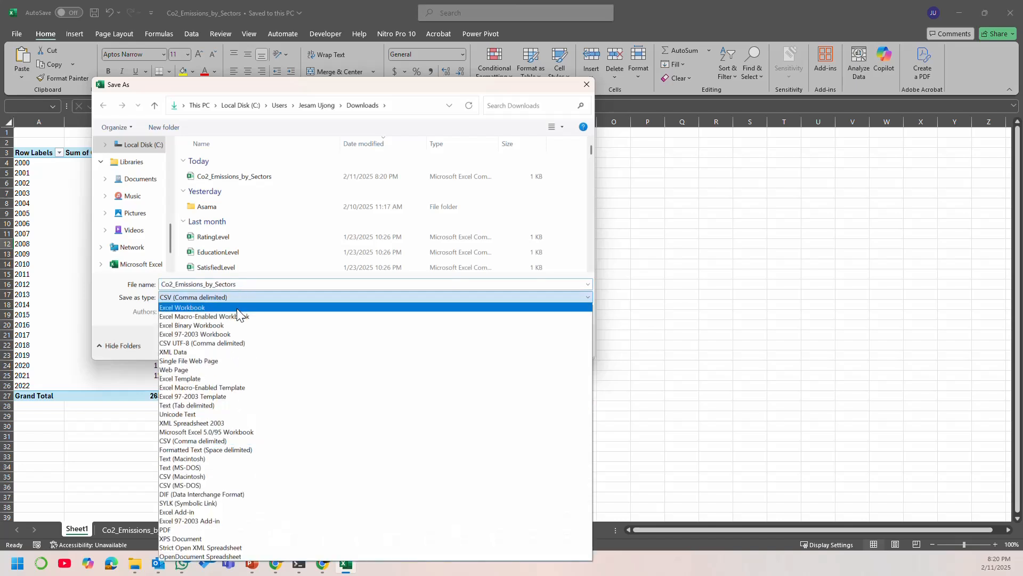
left_click(237, 308)
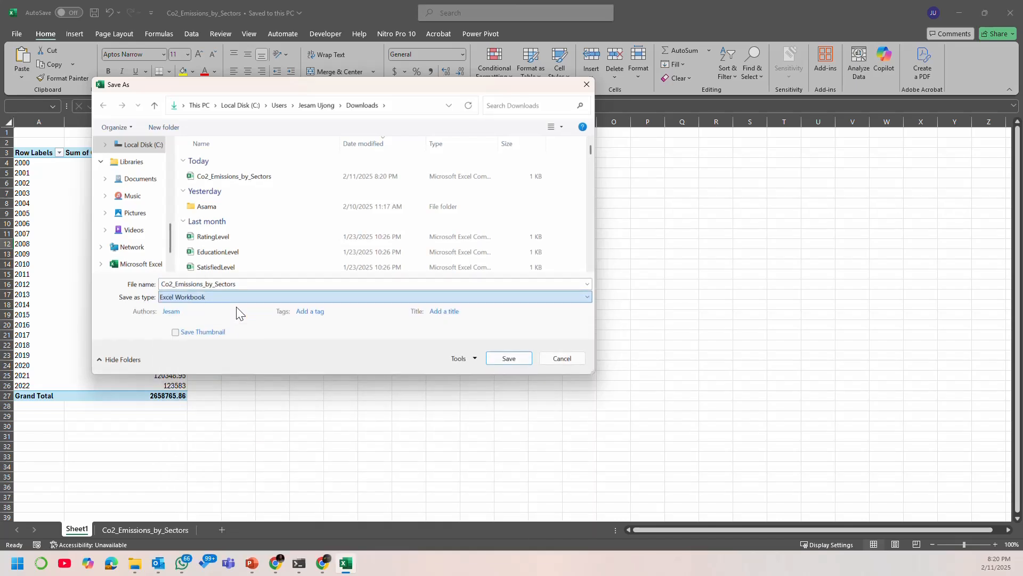
left_click(553, 357)
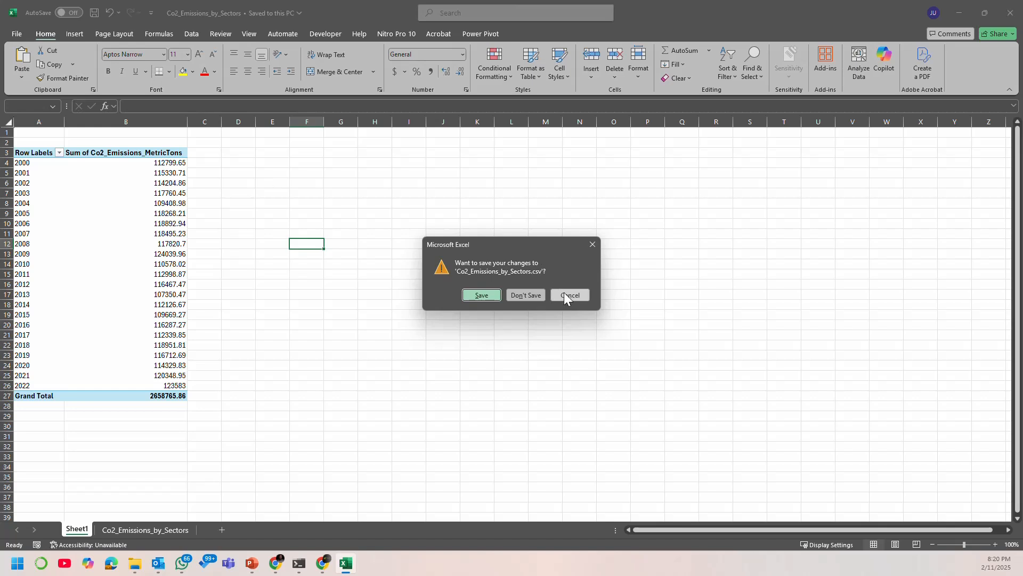
left_click(566, 294)
Step: Choose Excel Workbook (*.xlsx) as the format for saving a copy, and close the workbook without saving the changes
left_click(18, 34)
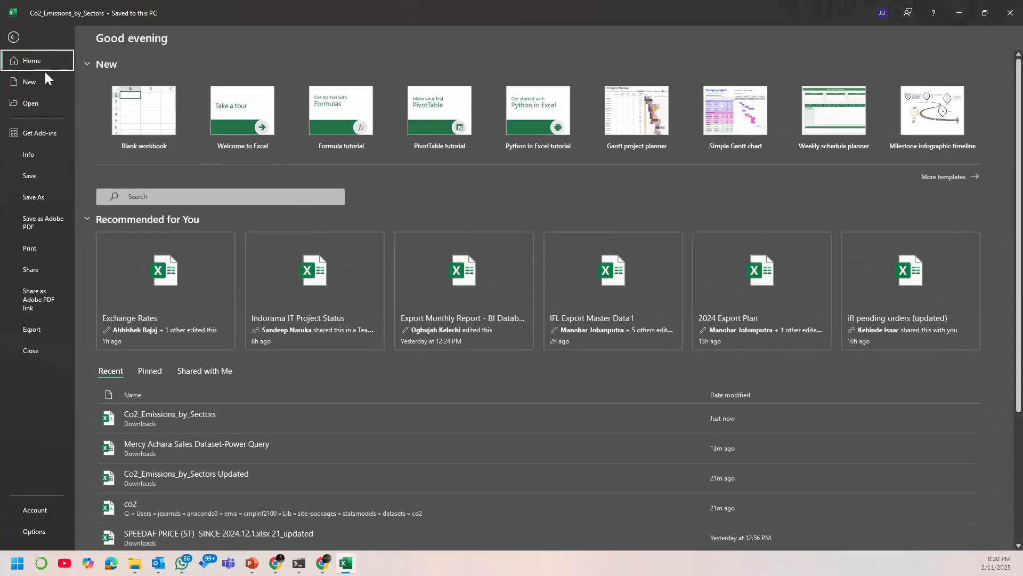
left_click(49, 196)
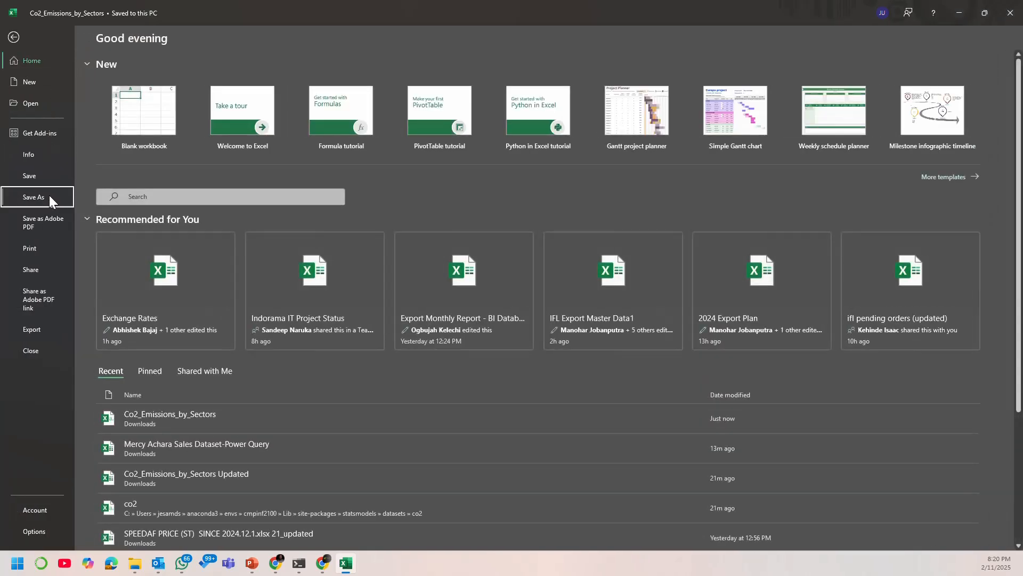
left_click(350, 93)
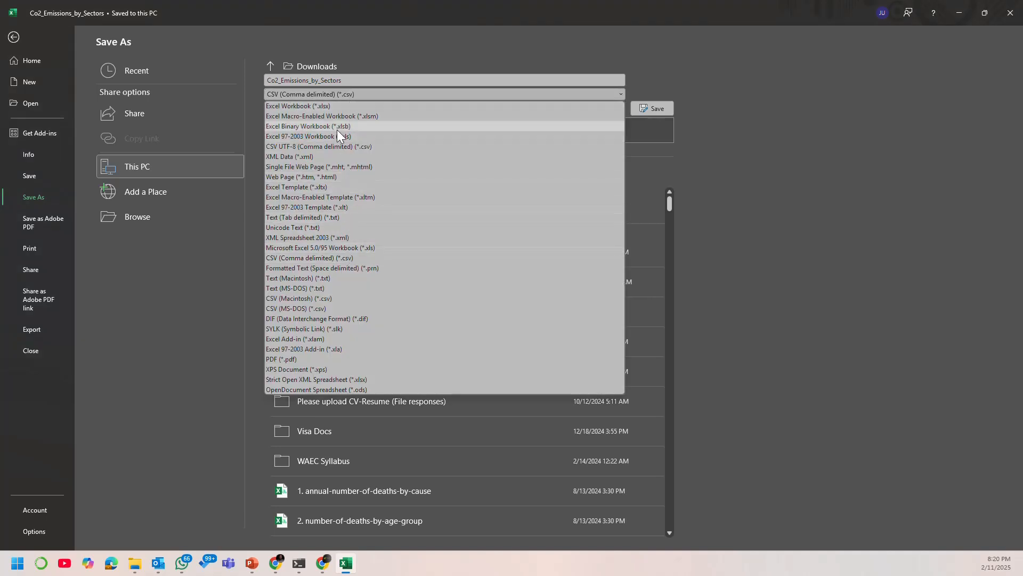
left_click(328, 106)
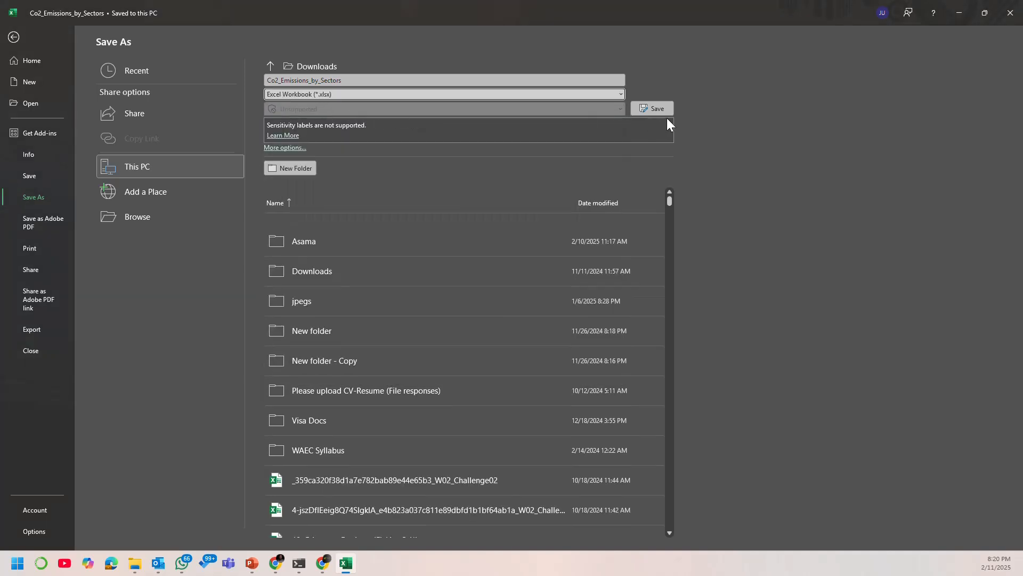
left_click(1010, 13)
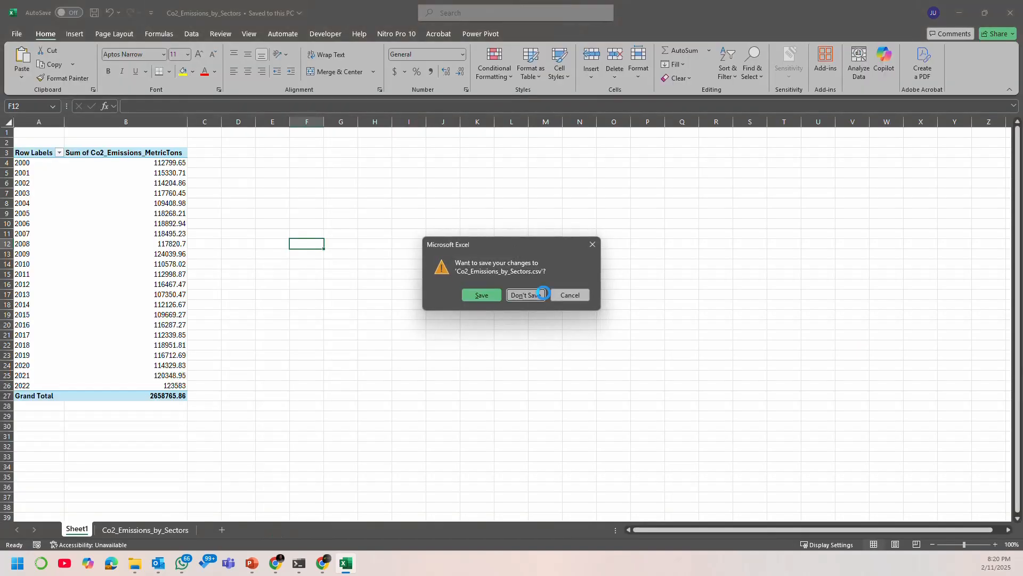
left_click(526, 295)
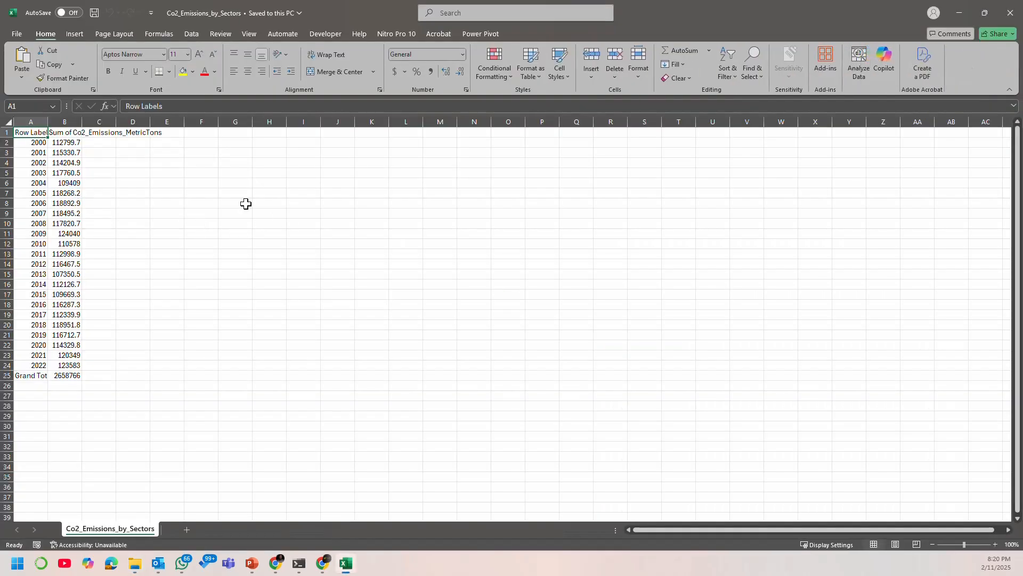
Step: Autofit columns A and B of the reopened CSV file to their contents
left_click(67, 183)
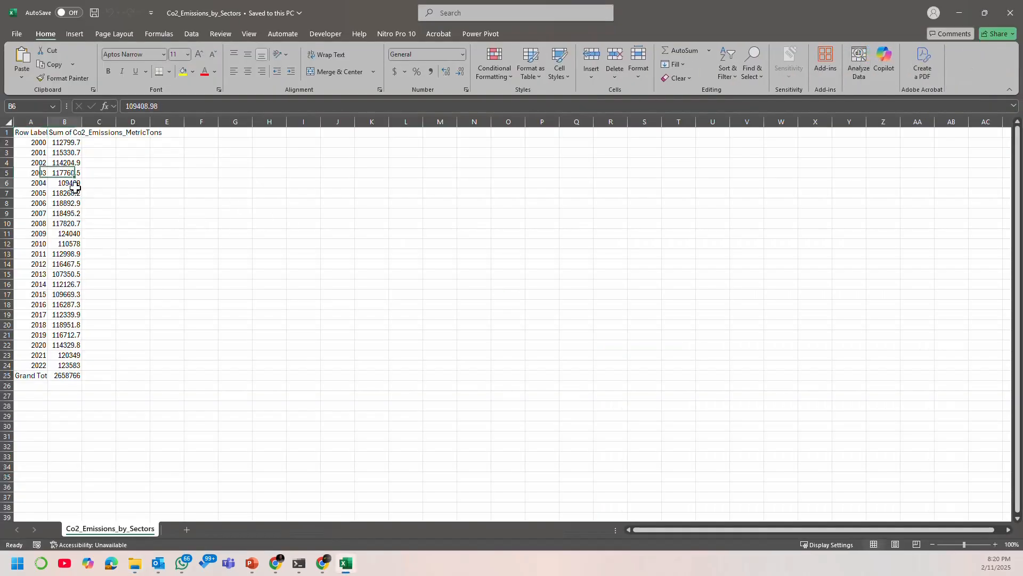
double_click(81, 122)
left_click(36, 122)
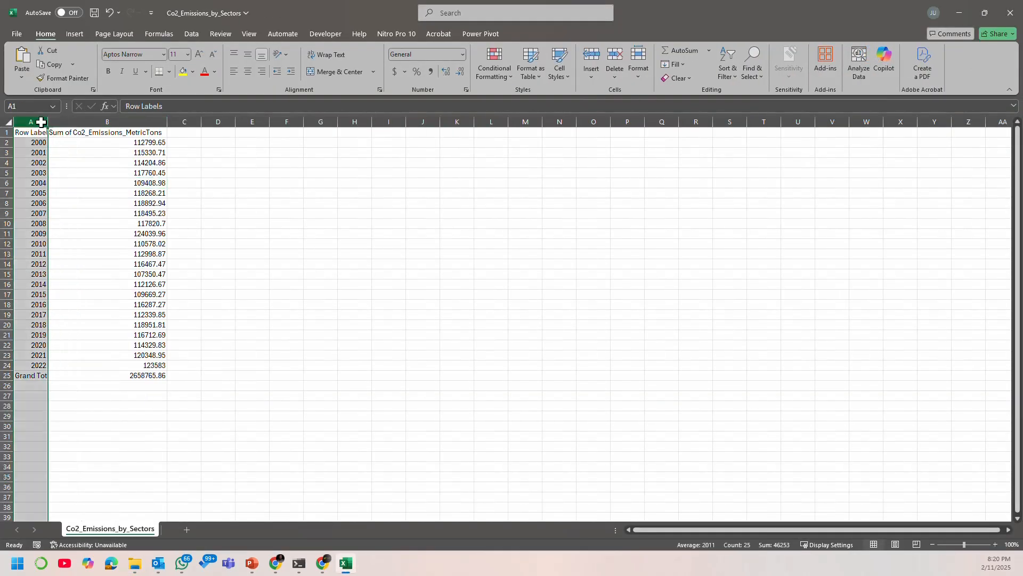
double_click(47, 121)
left_click(325, 274)
Step: Check whether the reopened yearly emissions cells still form a PivotTable, and close the CSV file without saving the changes
left_click(121, 274)
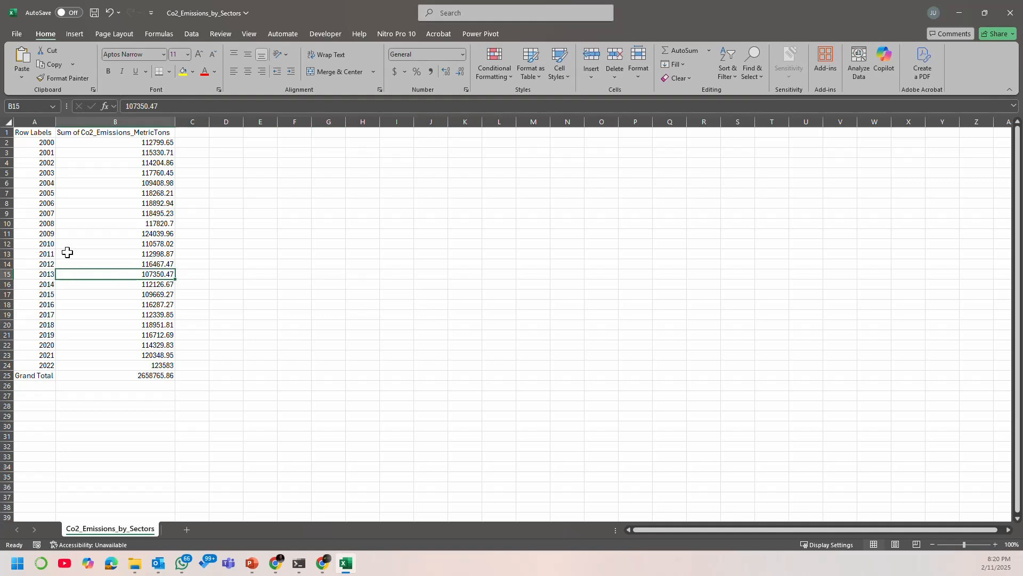
left_click(68, 253)
left_click(195, 286)
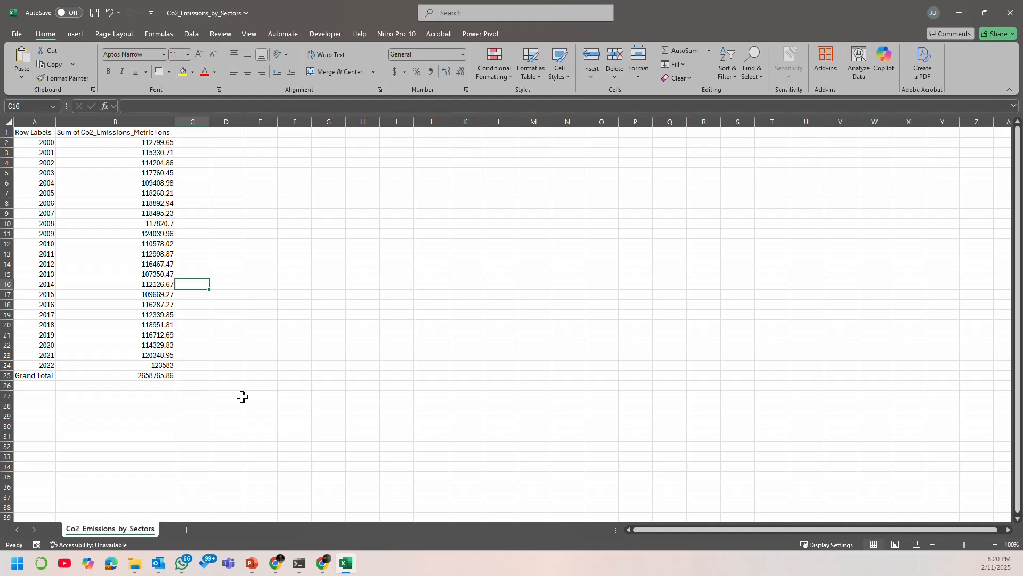
left_click(169, 264)
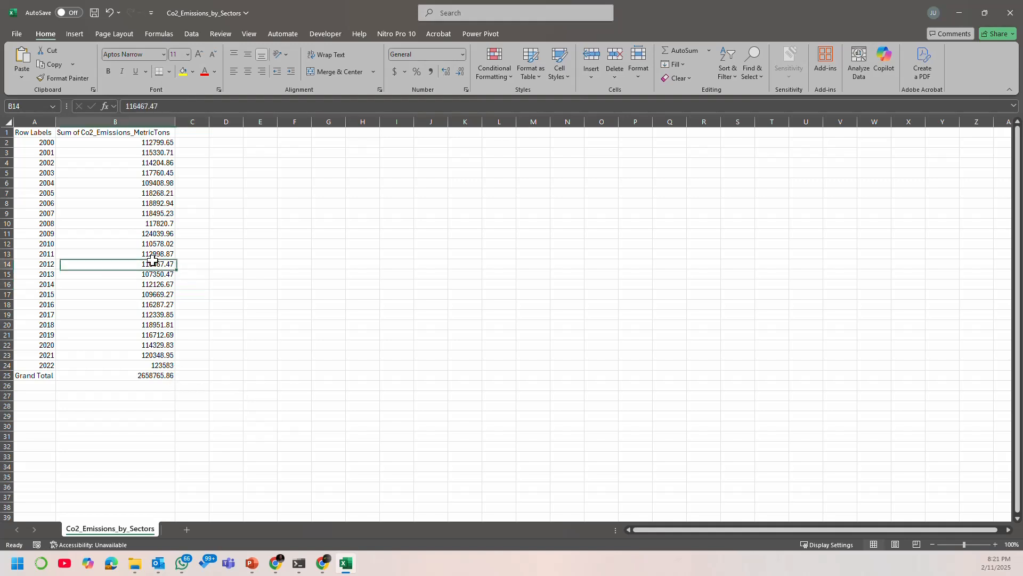
left_click(371, 322)
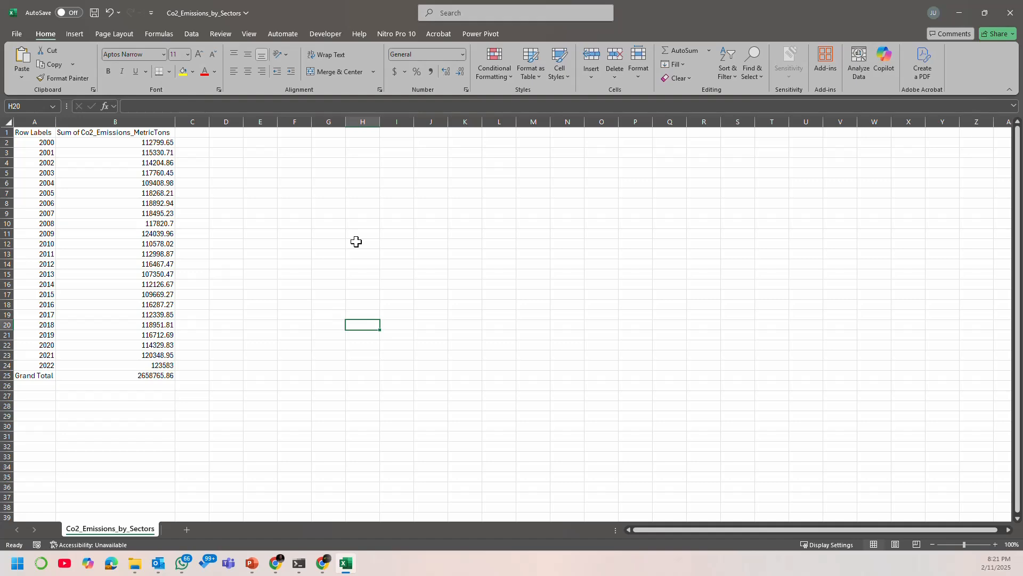
left_click(393, 271)
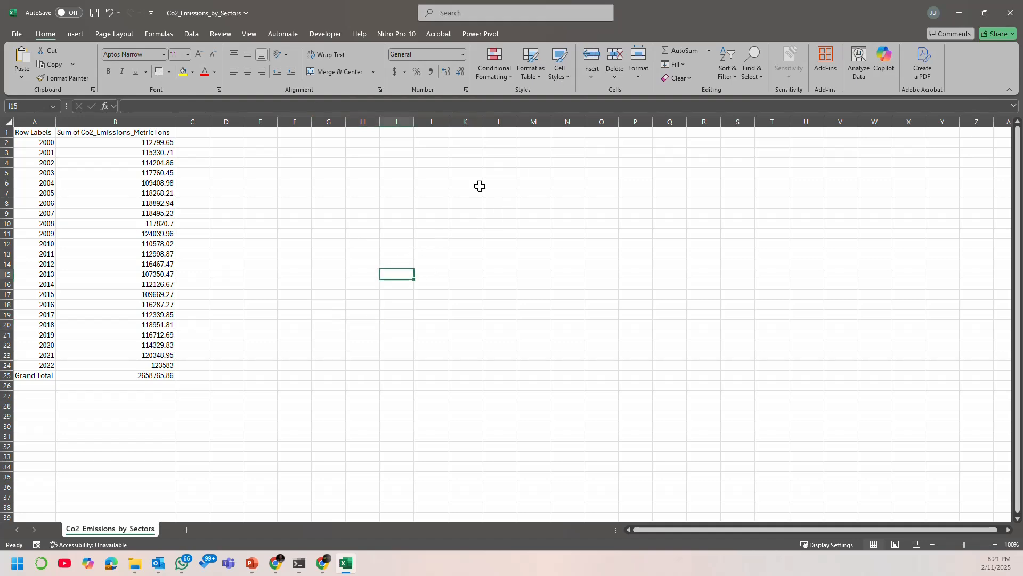
left_click(1011, 13)
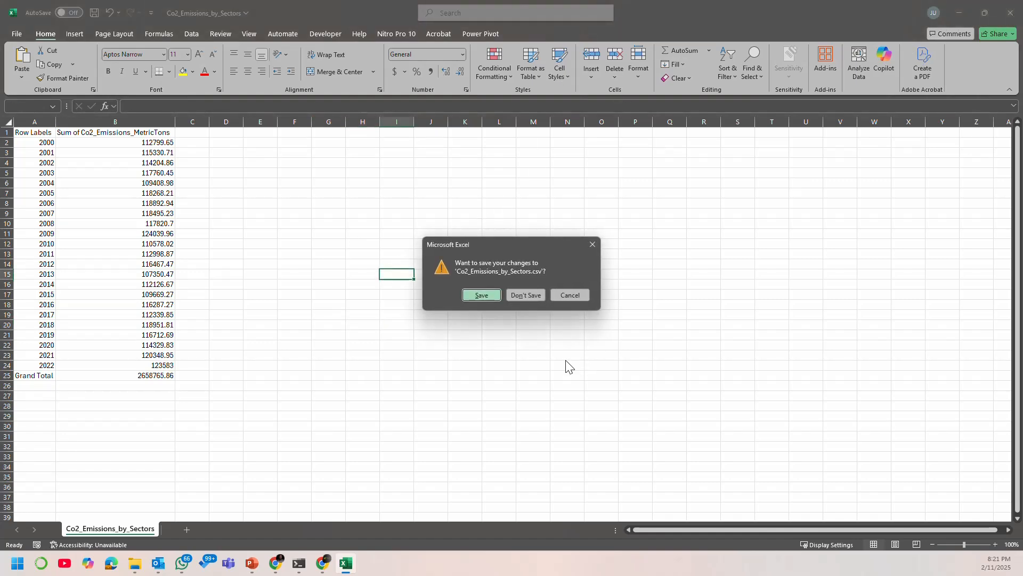
left_click(530, 295)
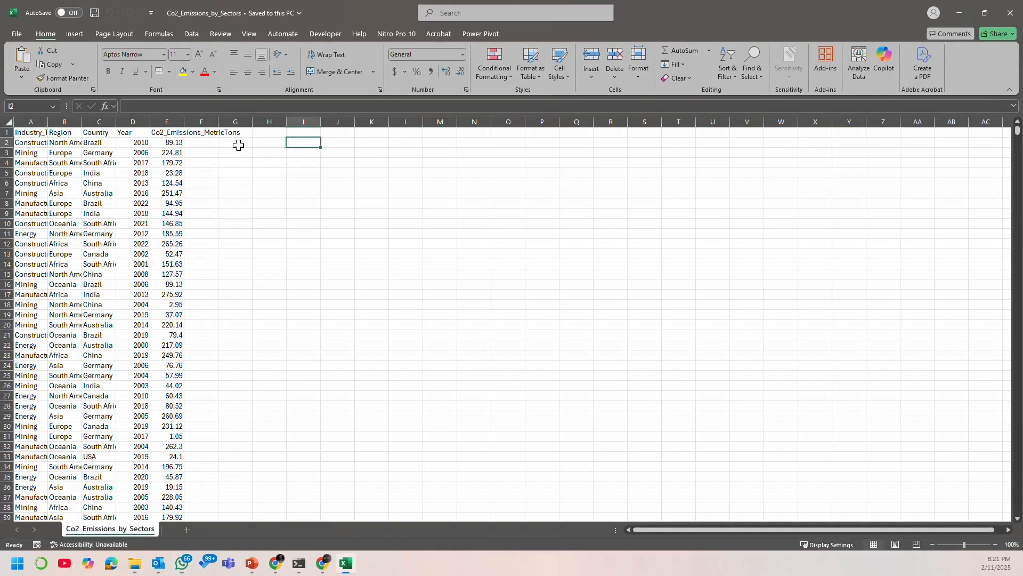
Step: Autofit columns A through E of the original emissions data to their contents
left_click_drag(21, 120, 187, 123)
double_click(188, 122)
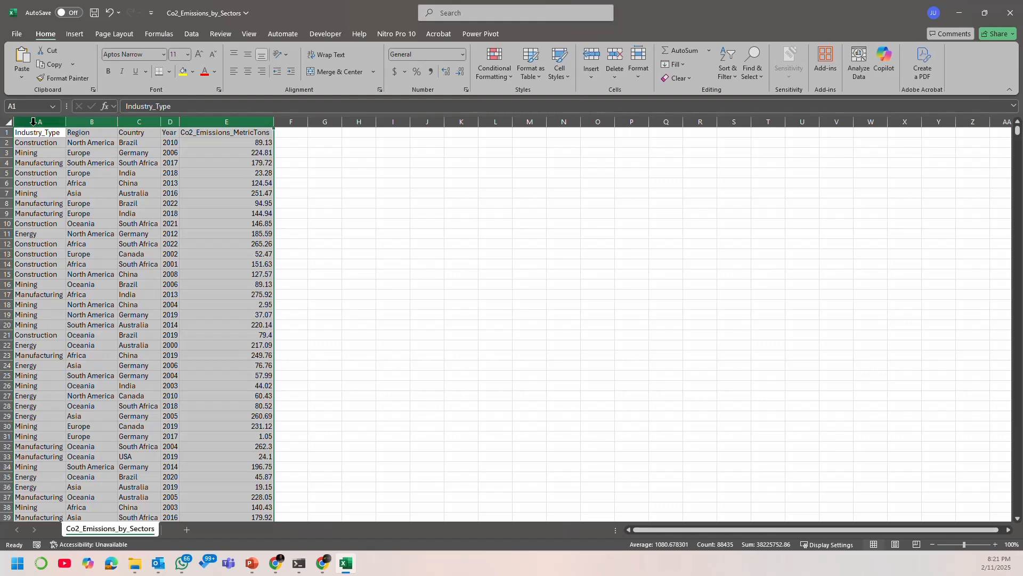
left_click(32, 121)
left_click(226, 181)
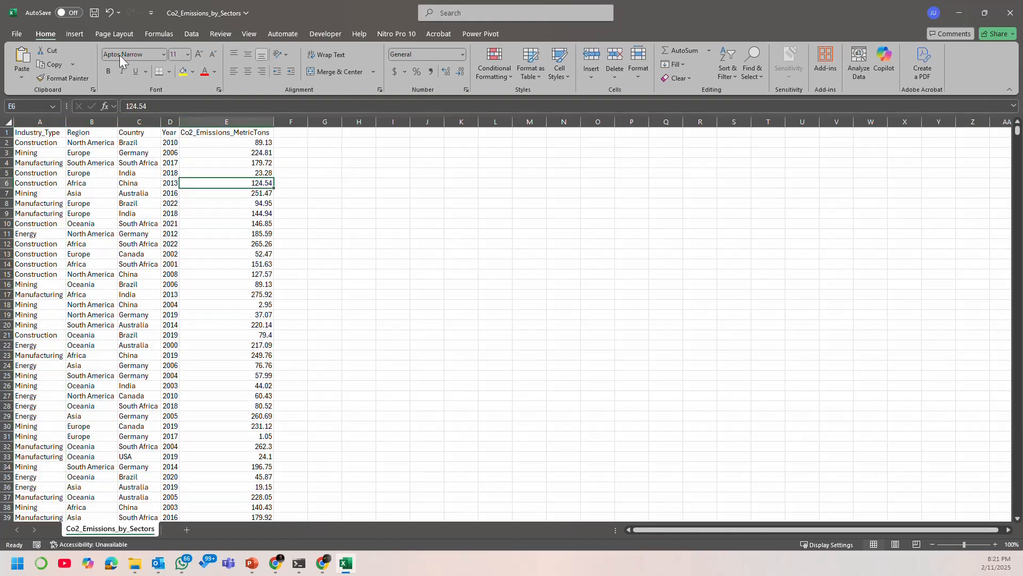
Step: Save the emissions data in Downloads as an Excel Workbook (*.xlsx) named Co2_Emissions_by_Sectors
left_click(12, 36)
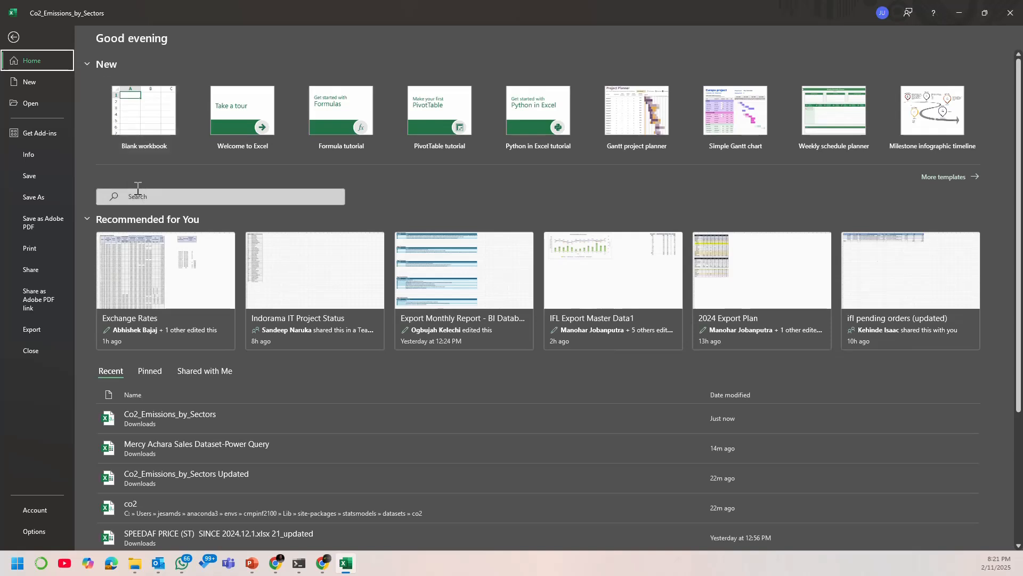
left_click(47, 197)
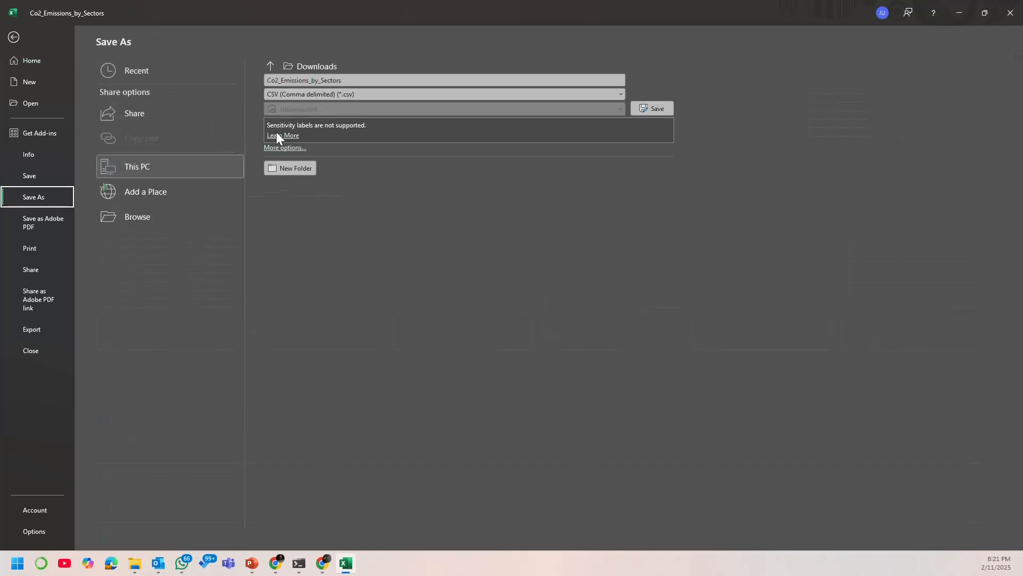
left_click(352, 96)
left_click(355, 107)
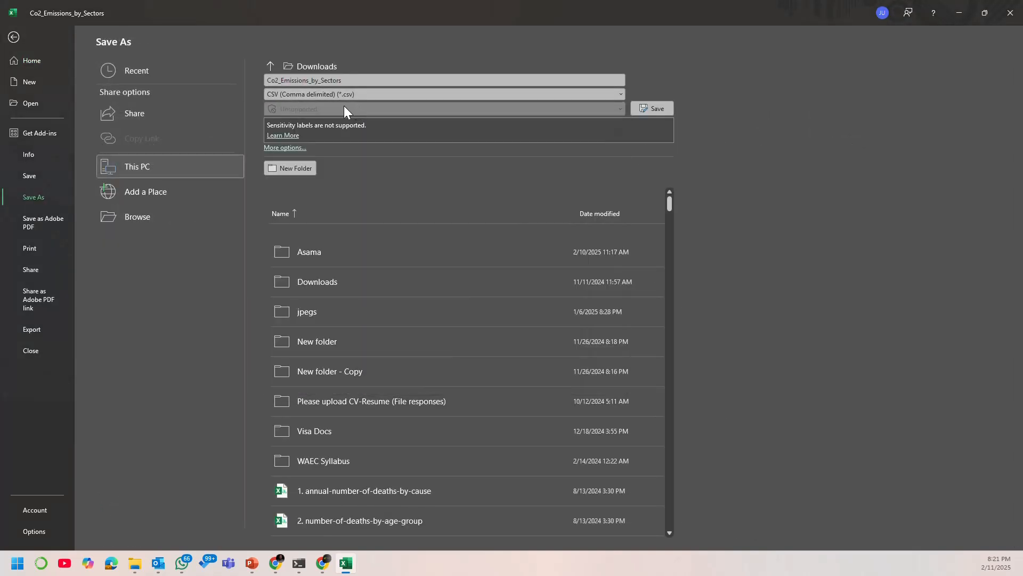
left_click(655, 109)
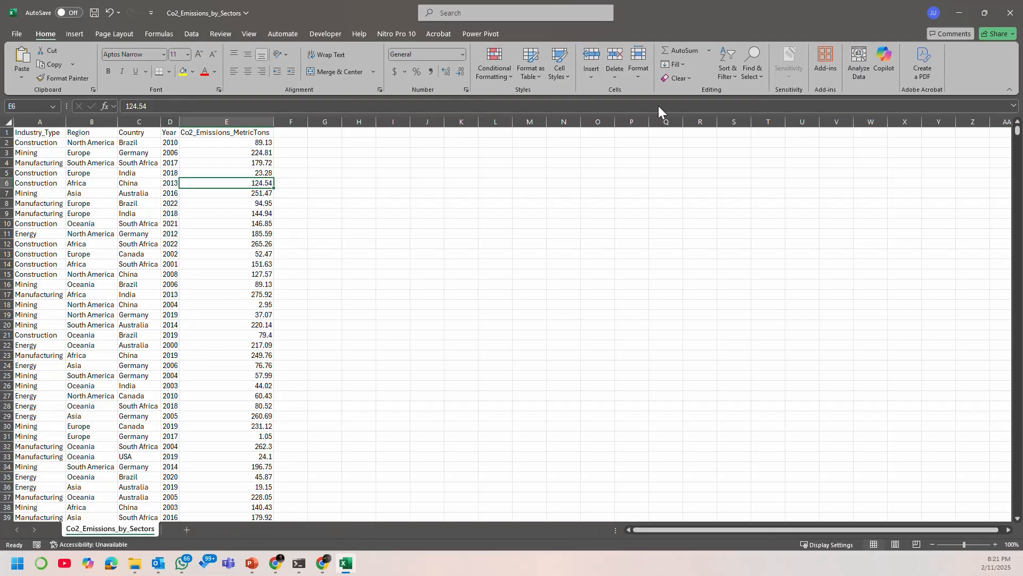
Step: Widen the Industry_Type, Region, Country and Year columns to give their contents more space
left_click(498, 212)
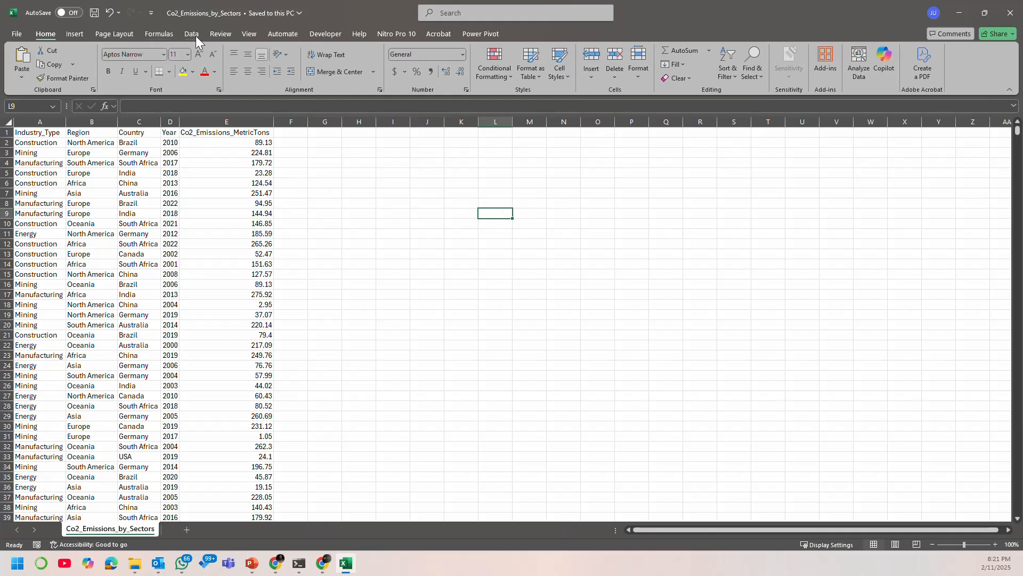
left_click(133, 173)
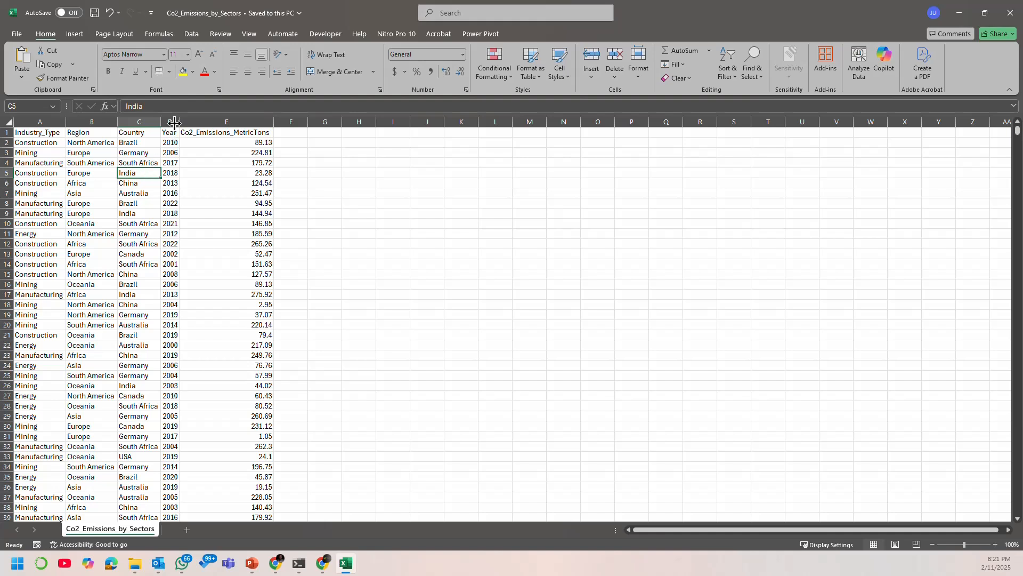
left_click_drag(179, 118, 206, 118)
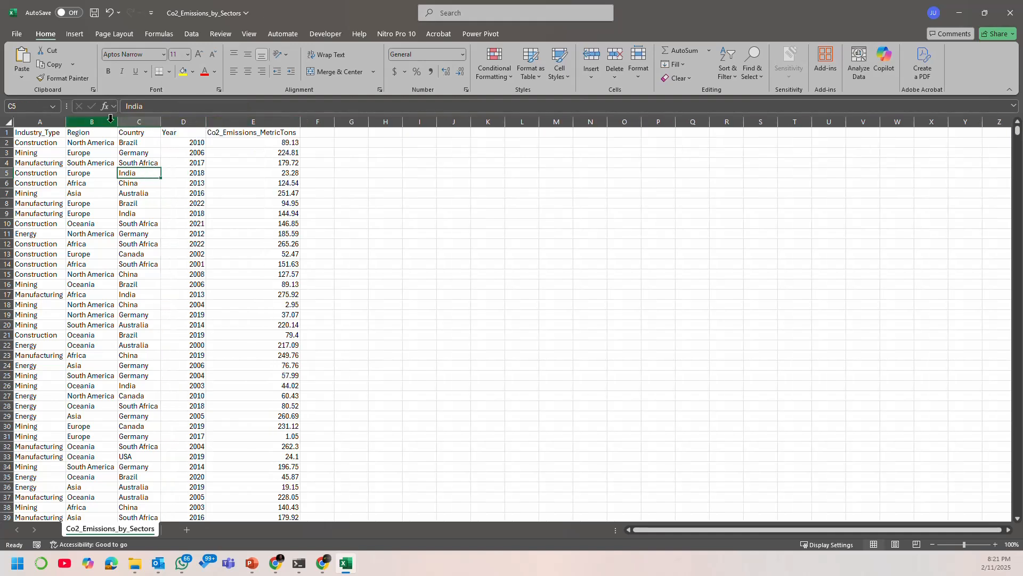
left_click_drag(95, 122, 138, 122)
key("Down")
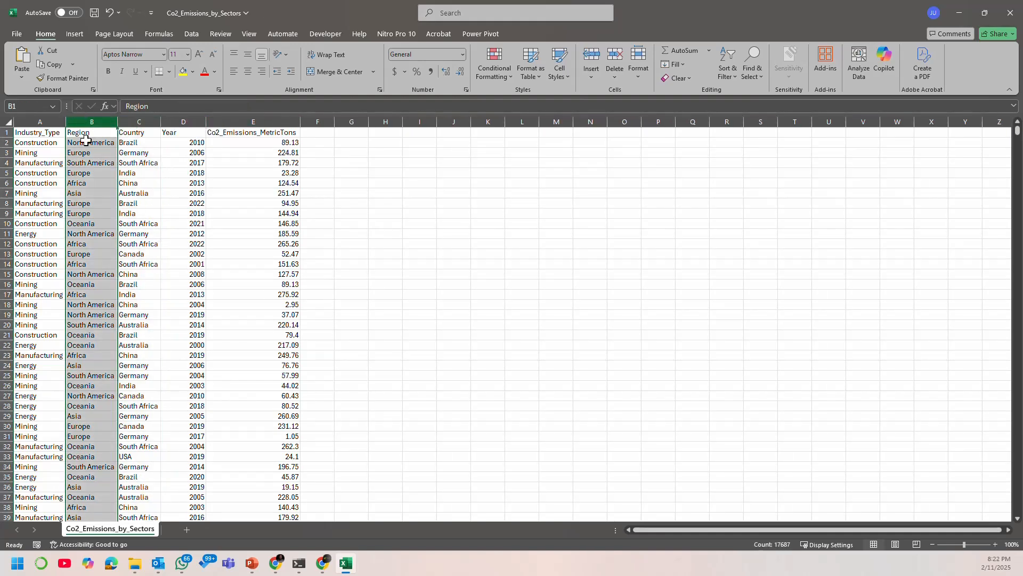
left_click_drag(67, 117, 221, 122)
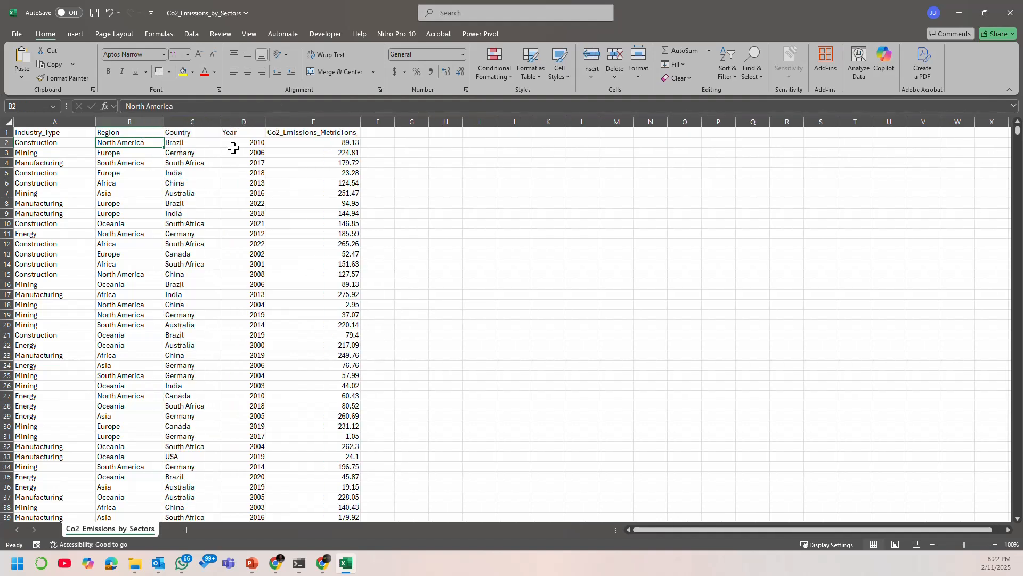
left_click(234, 173)
left_click(94, 162)
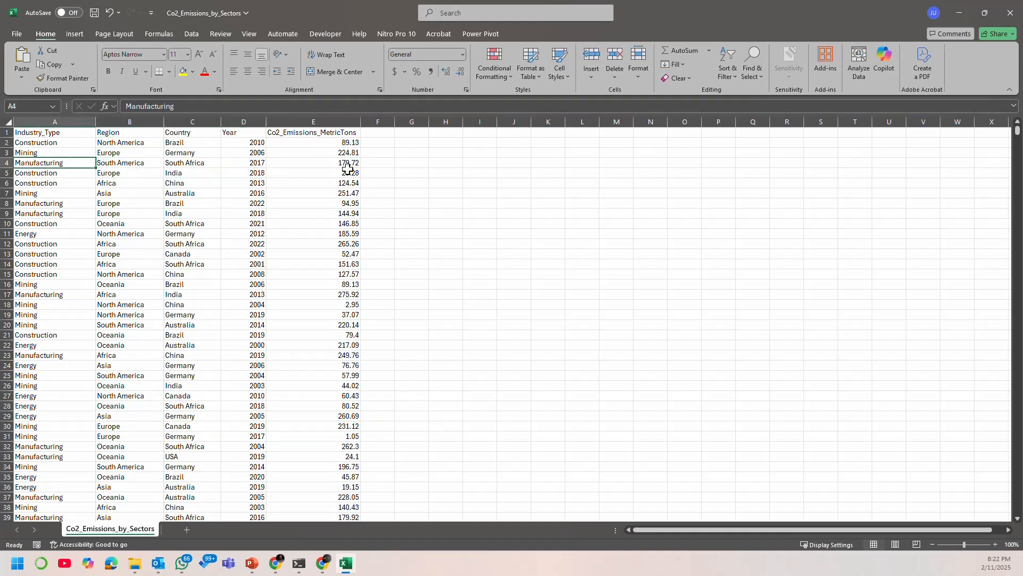
left_click(192, 36)
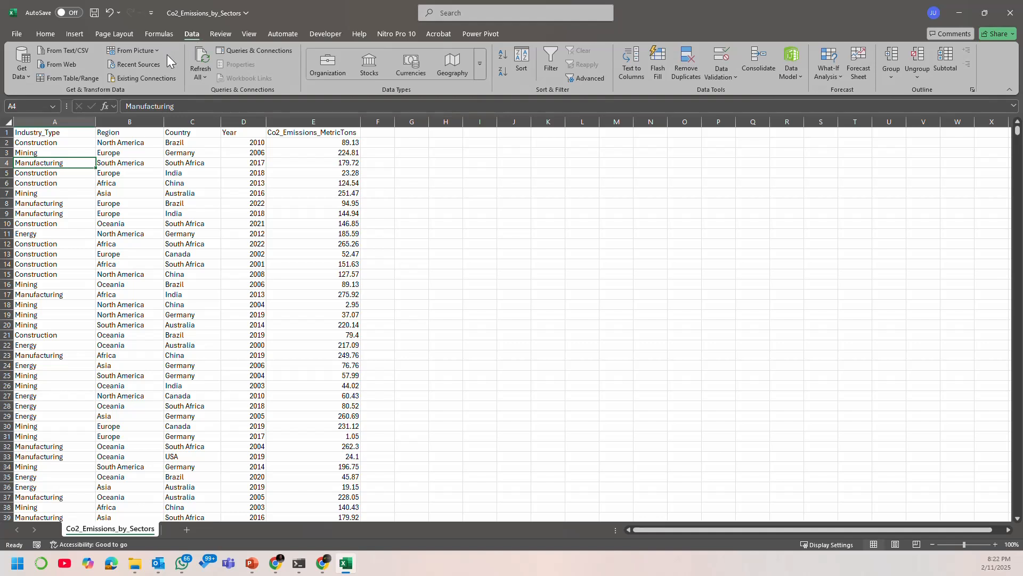
left_click(27, 78)
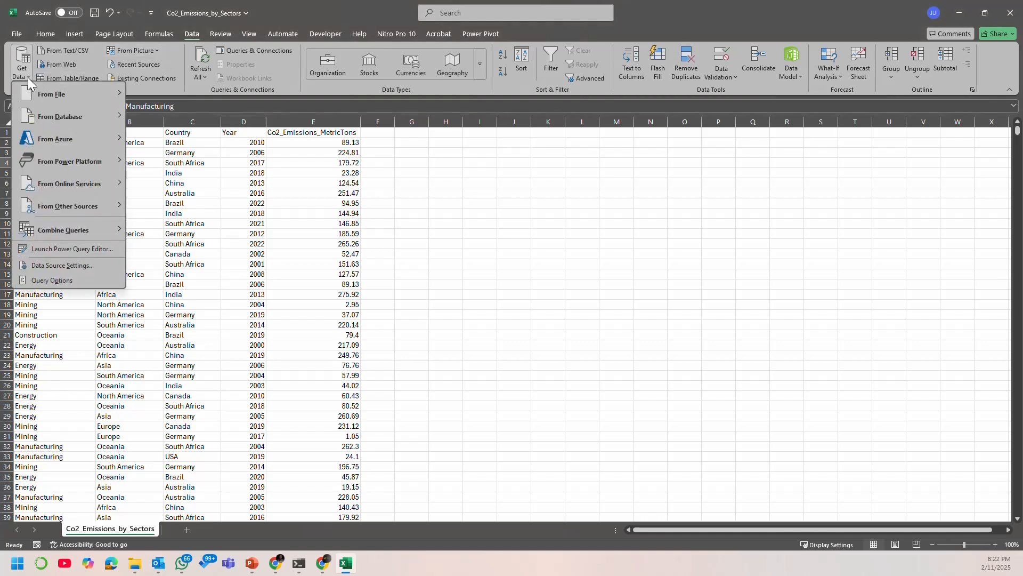
left_click(496, 179)
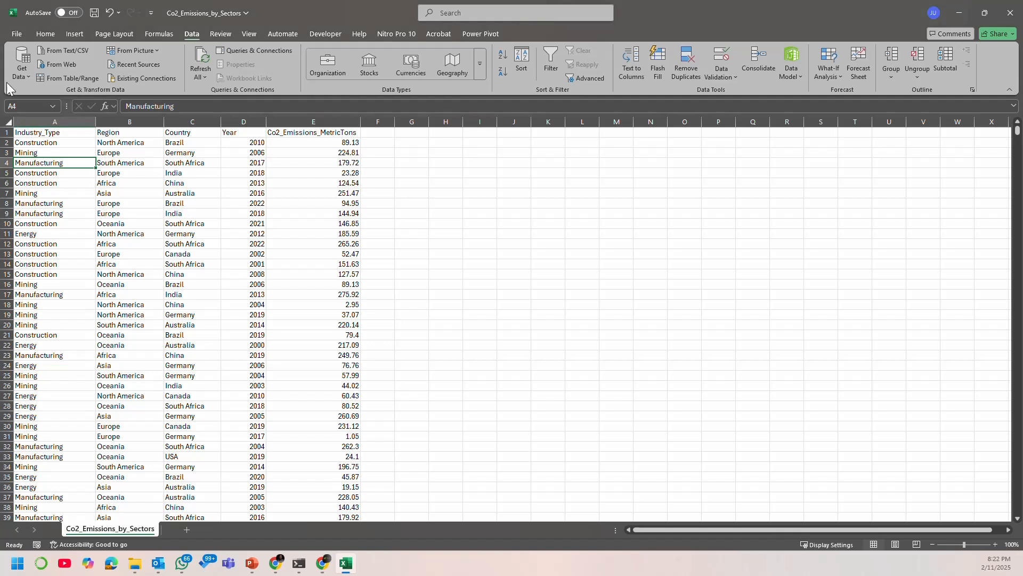
Step: Examine the available data import sources, including files, databases, Azure, online services, other sources, combined queries and pictures
left_click(27, 74)
mouse_move(57, 100)
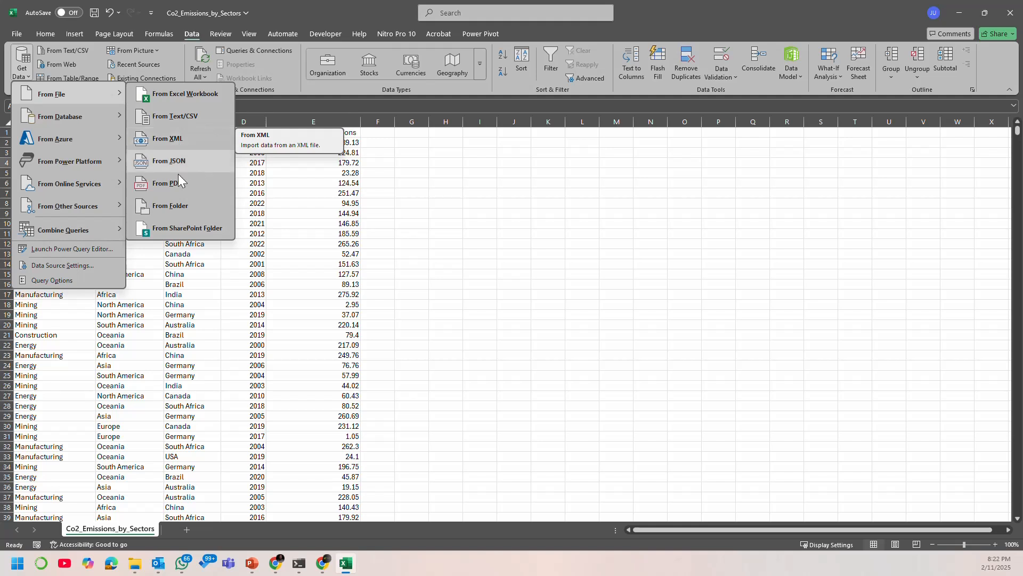
mouse_move(83, 116)
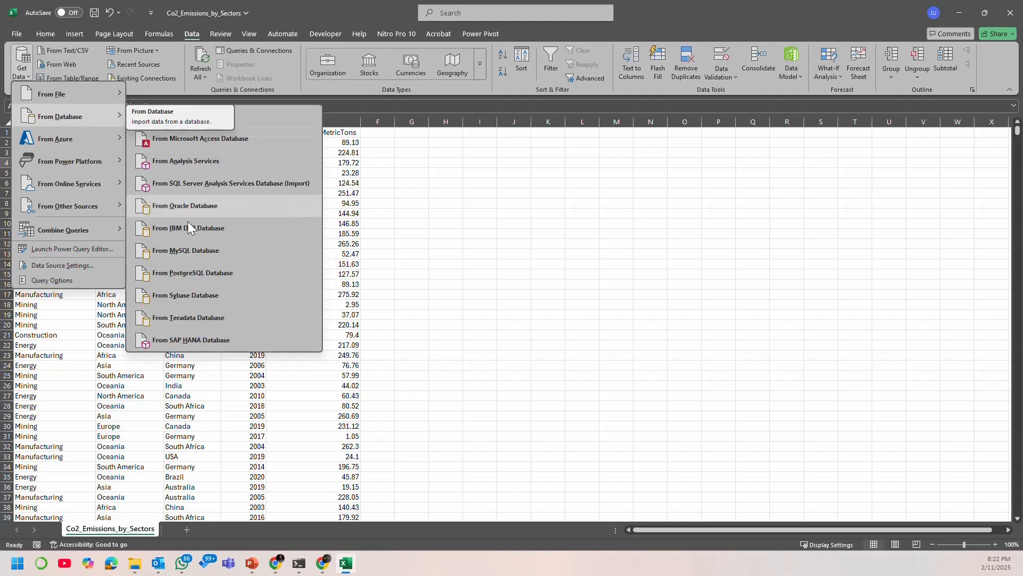
mouse_move(70, 137)
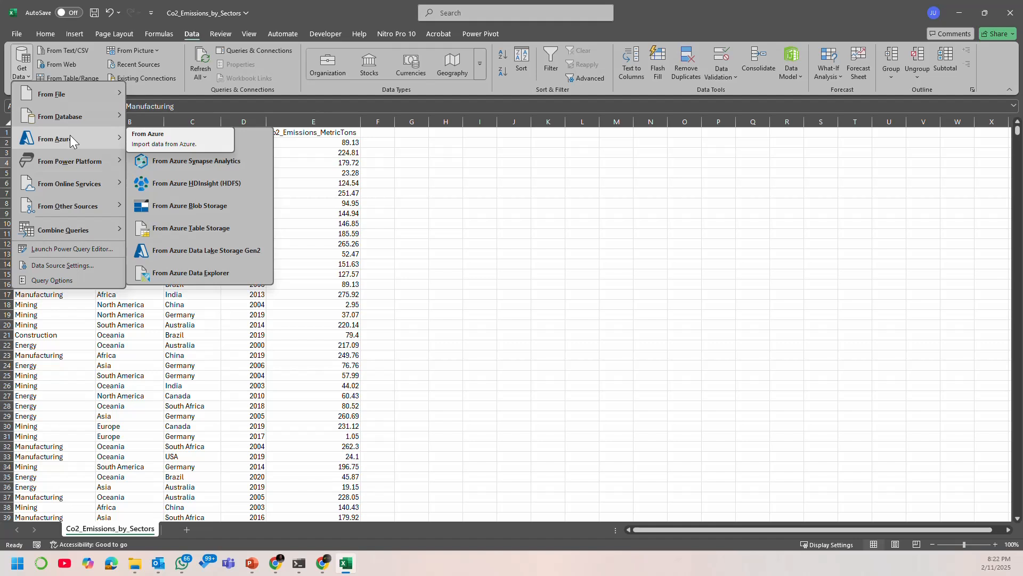
mouse_move(87, 166)
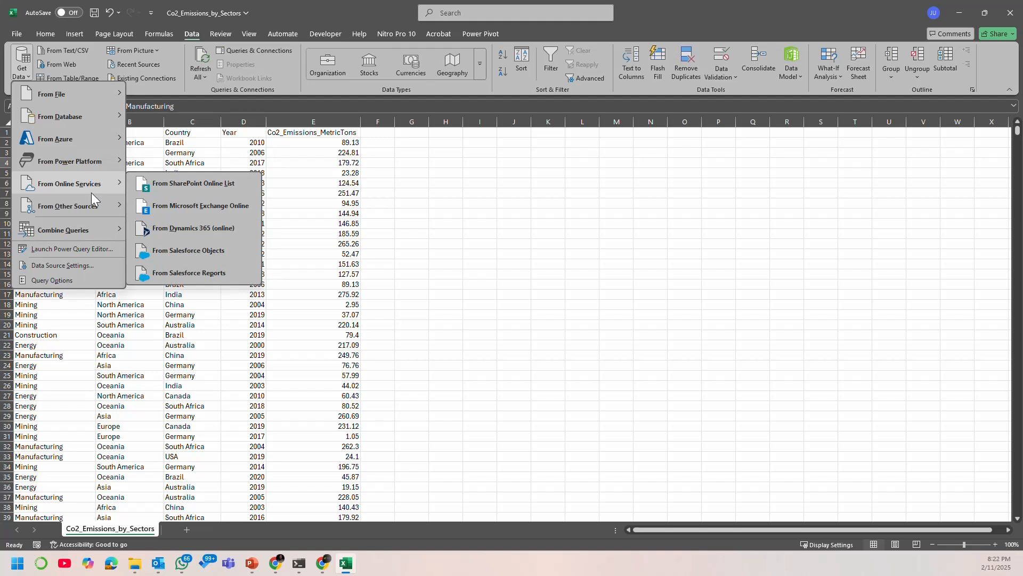
mouse_move(84, 236)
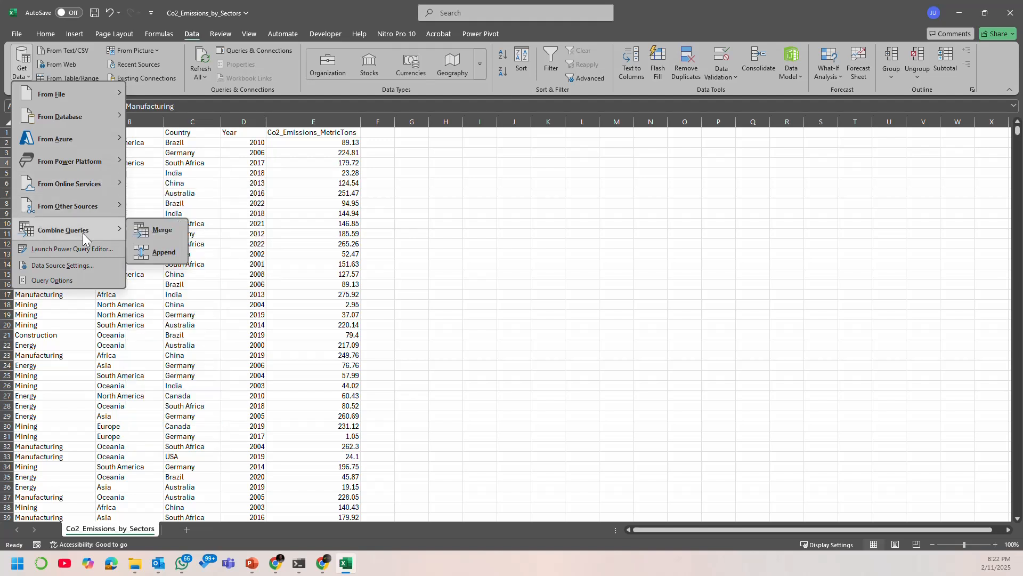
mouse_move(111, 211)
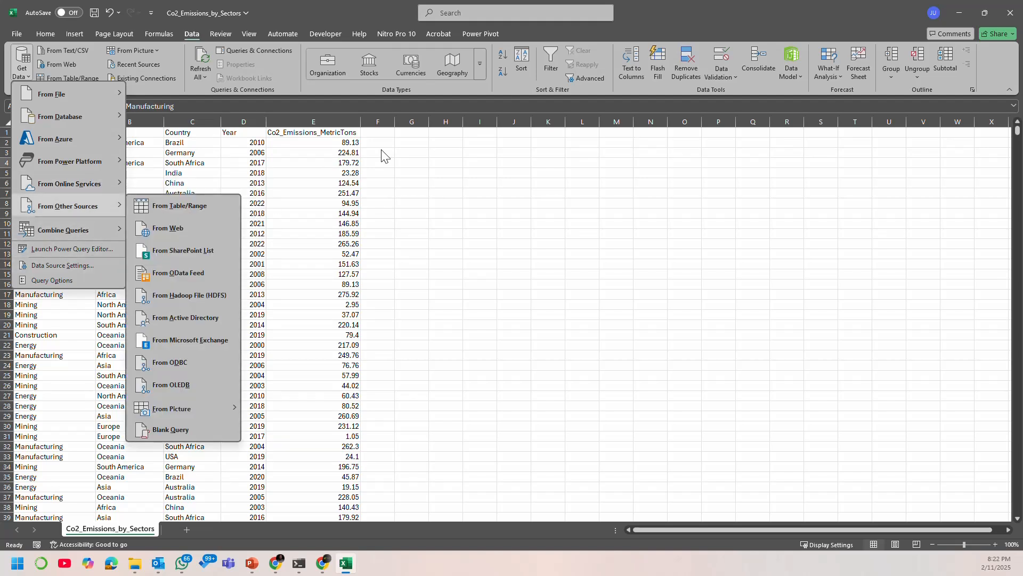
left_click(368, 177)
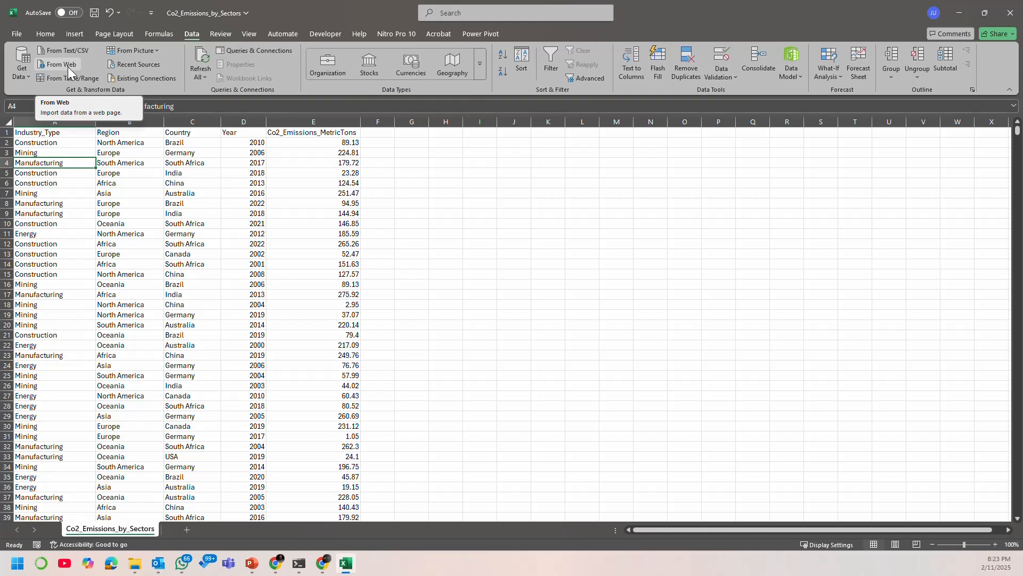
left_click(142, 53)
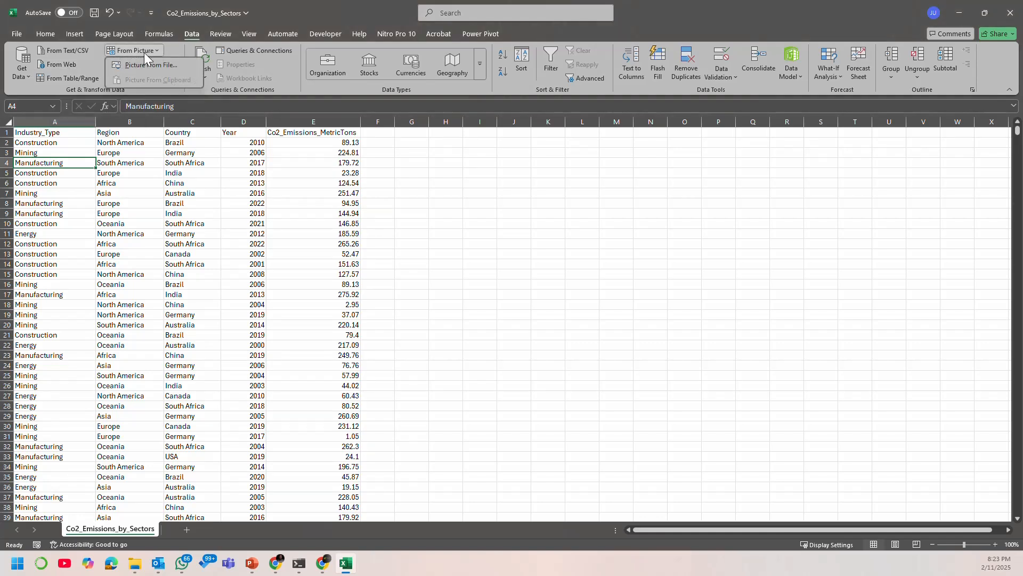
left_click(155, 48)
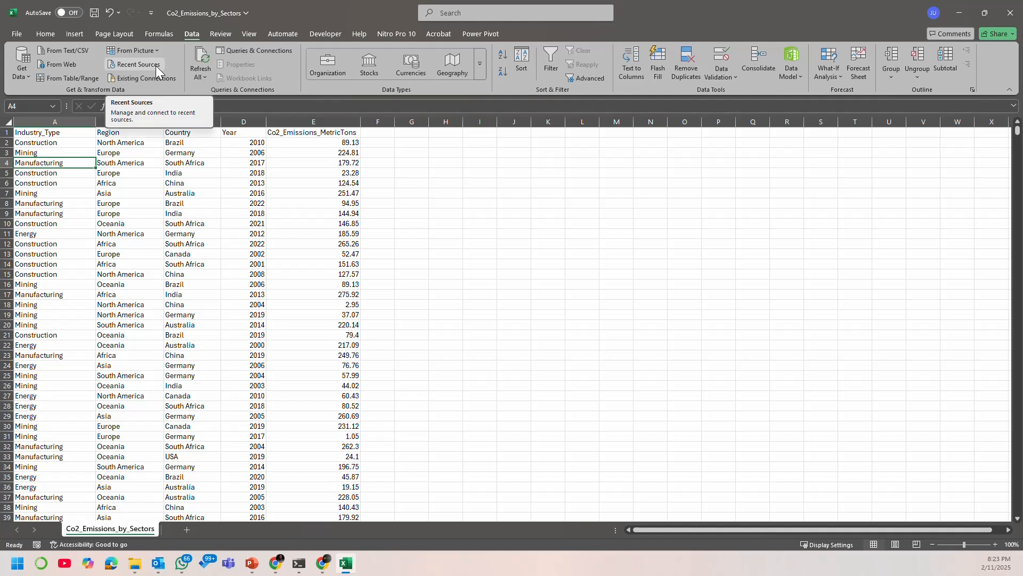
left_click(412, 232)
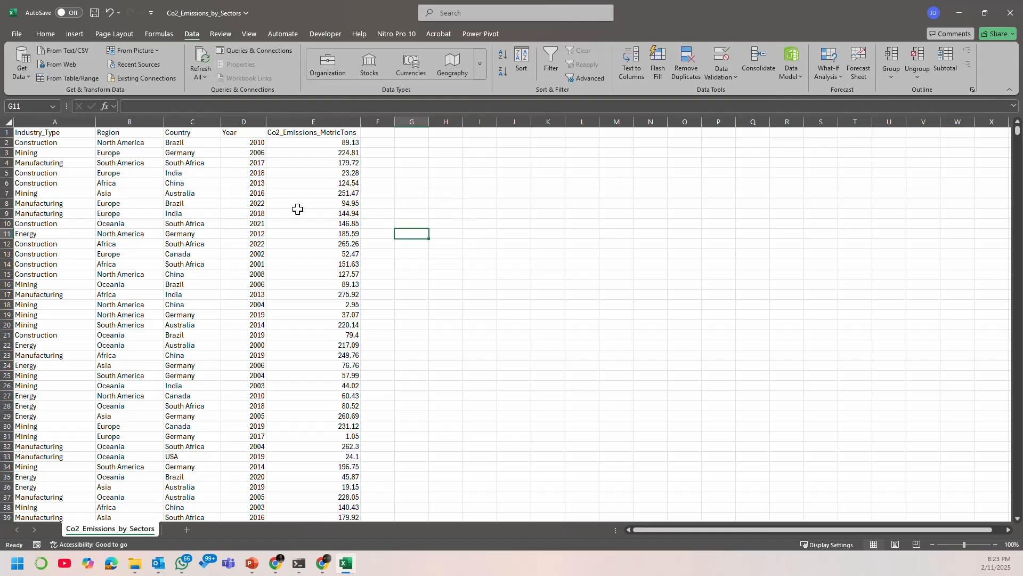
Step: Load the emissions data A1:E17687 into Power Query Editor as a table with headers
left_click(72, 156)
scroll(169, 320, "down", 11)
scroll(170, 320, "up", 11)
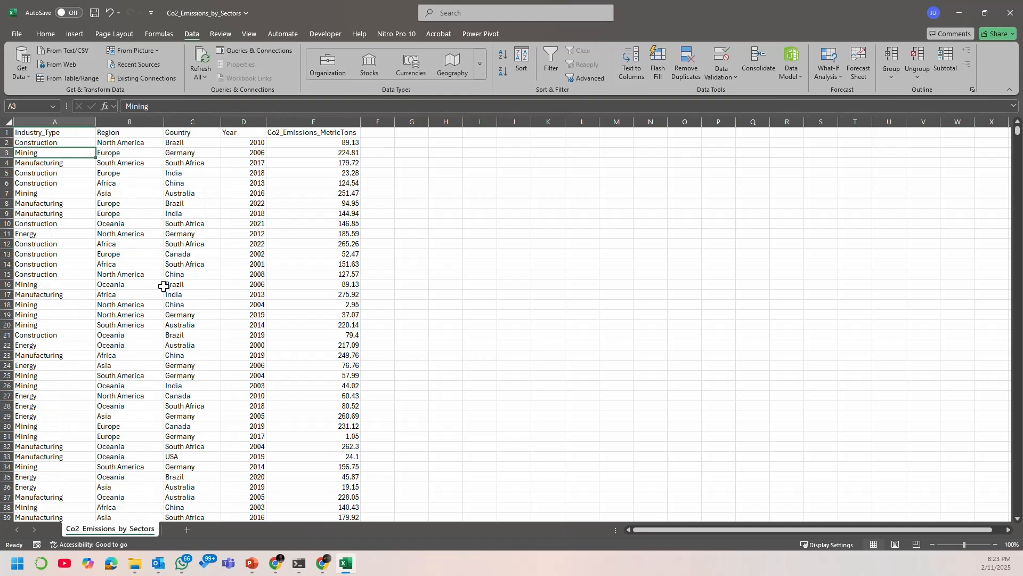
left_click(109, 203)
left_click(63, 156)
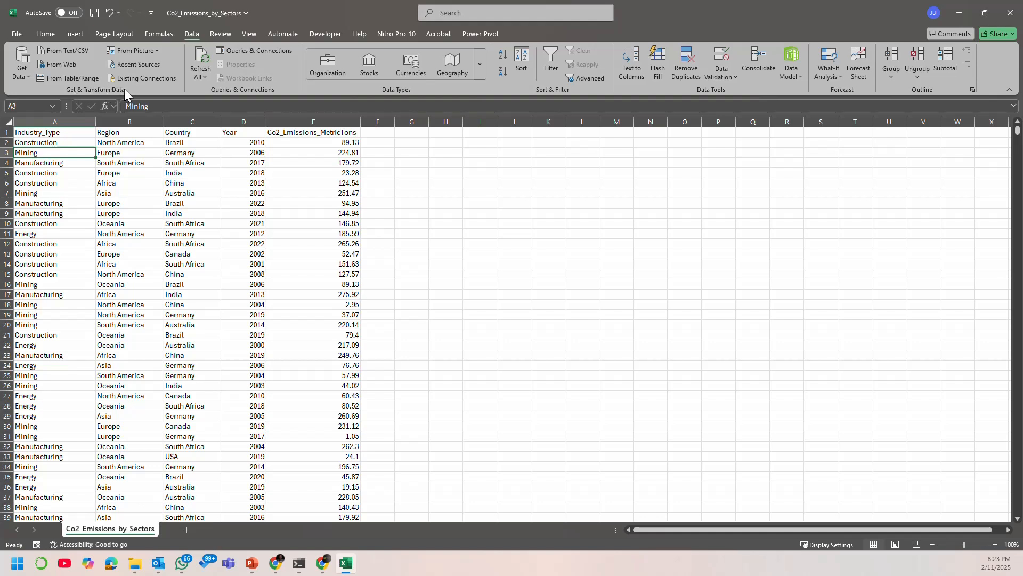
left_click(86, 77)
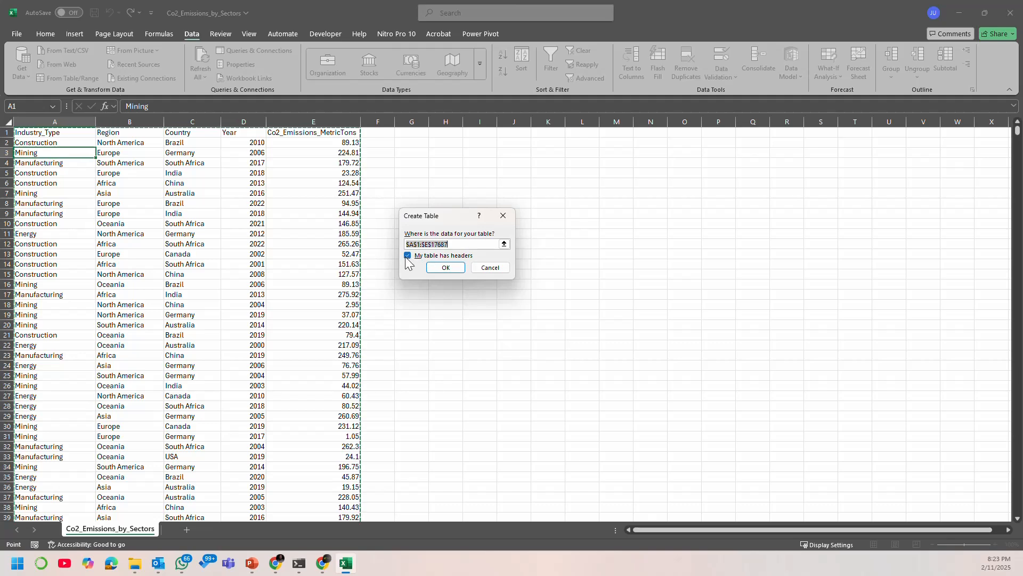
left_click(446, 268)
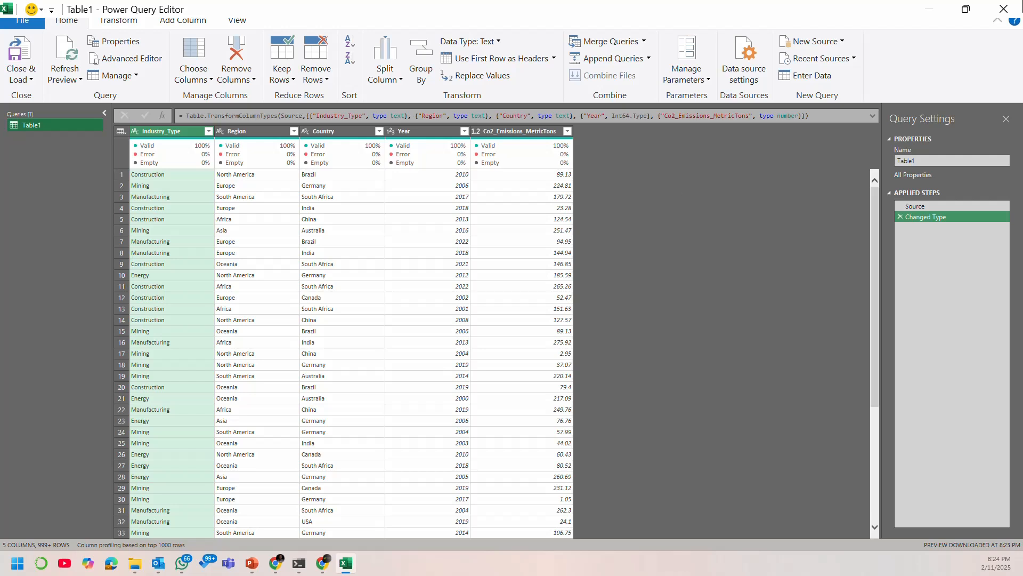
Step: Examine the transform options and data types for the Year, Co2_Emissions_MetricTons and Industry_Type columns
left_click(133, 22)
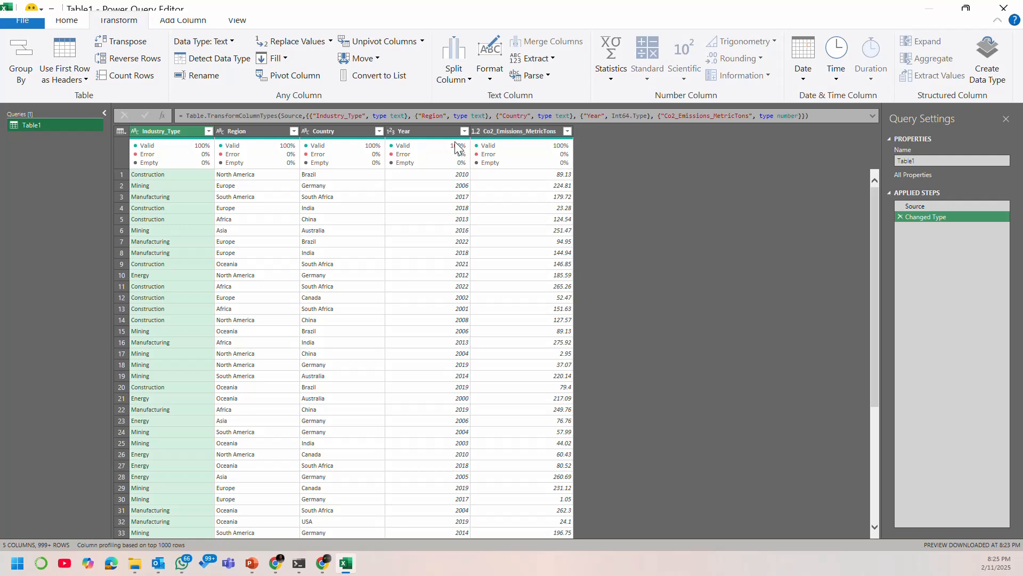
left_click(442, 133)
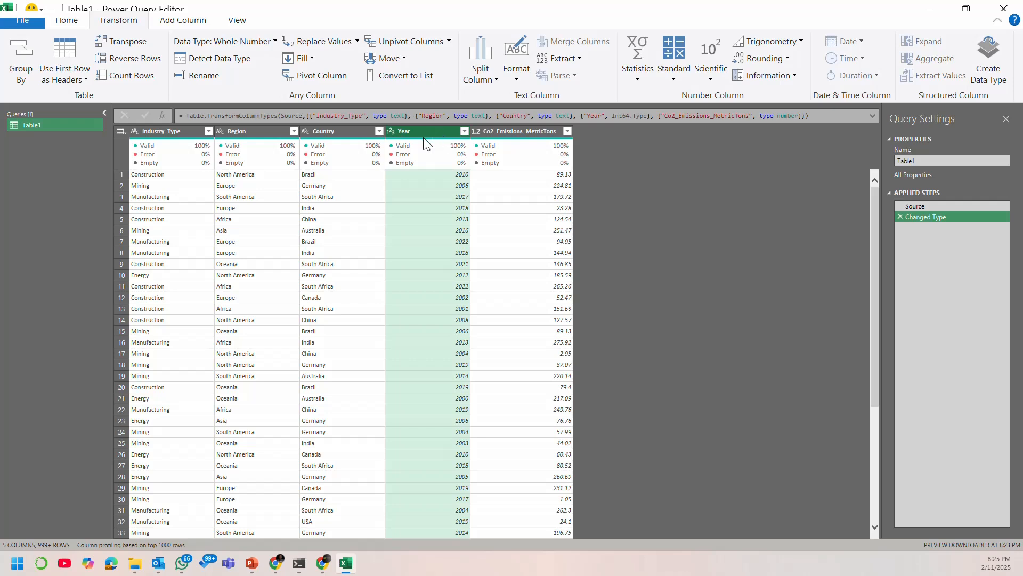
left_click(503, 130)
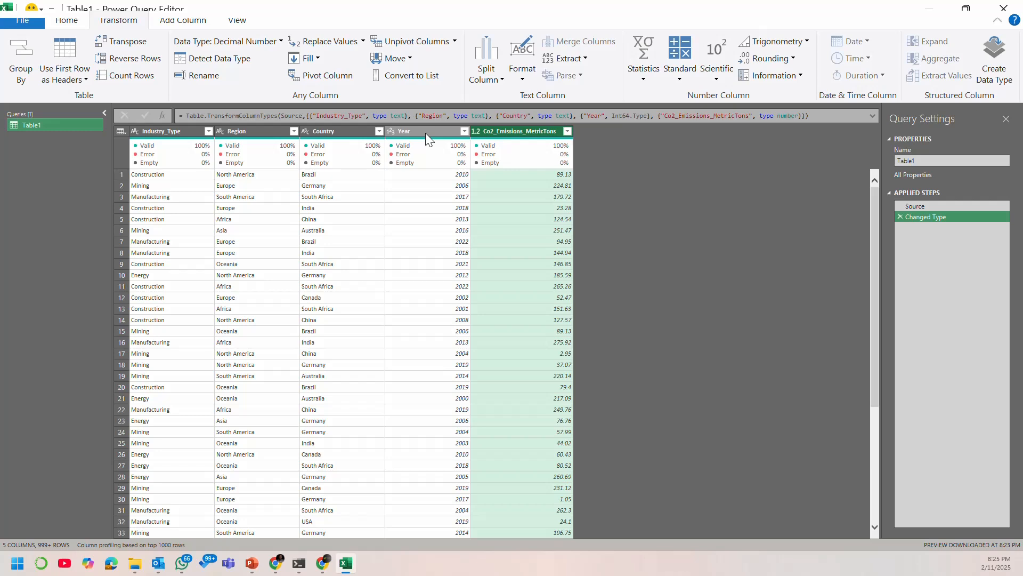
left_click(167, 131)
left_click(209, 131)
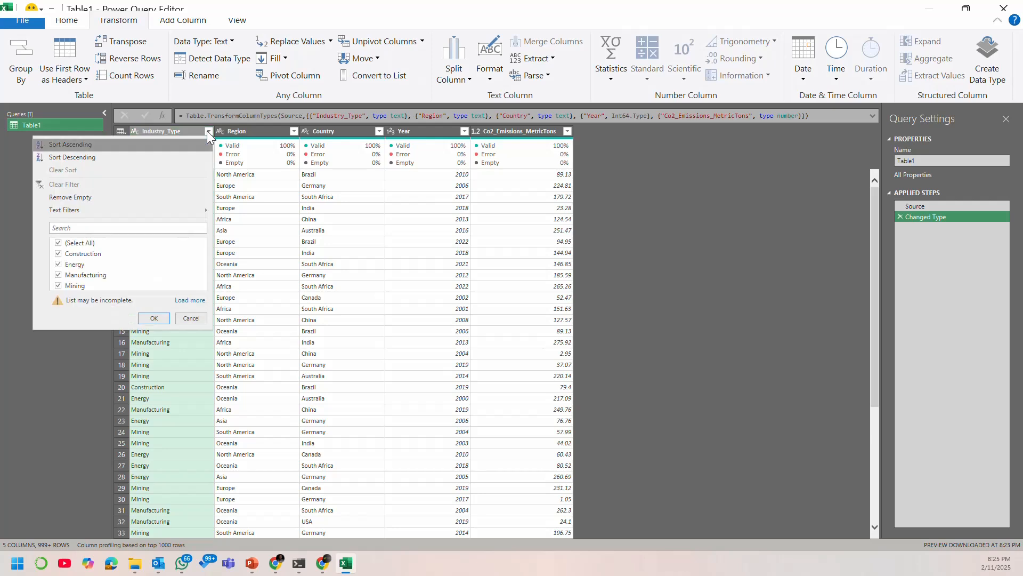
left_click(180, 129)
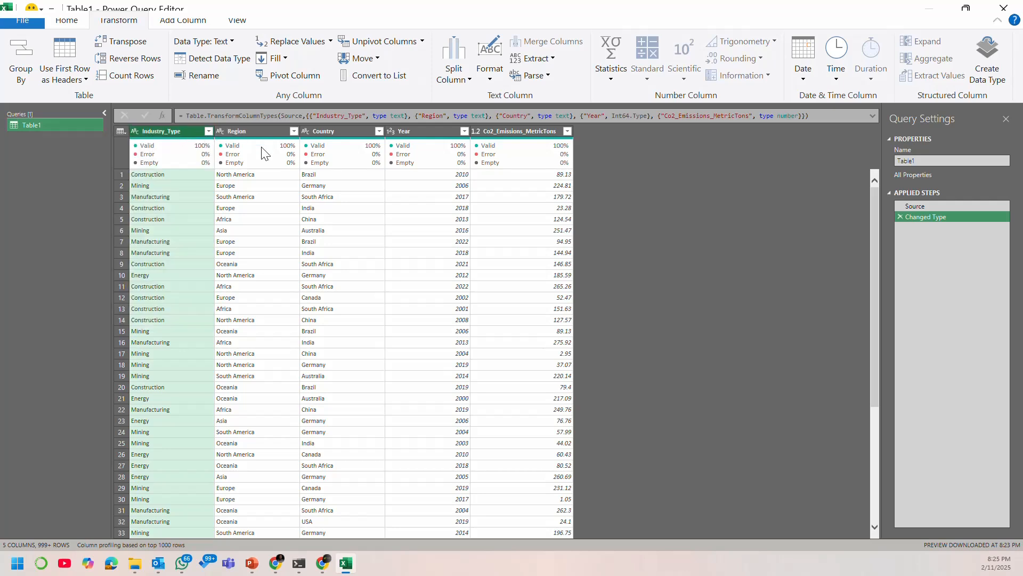
mouse_move(556, 163)
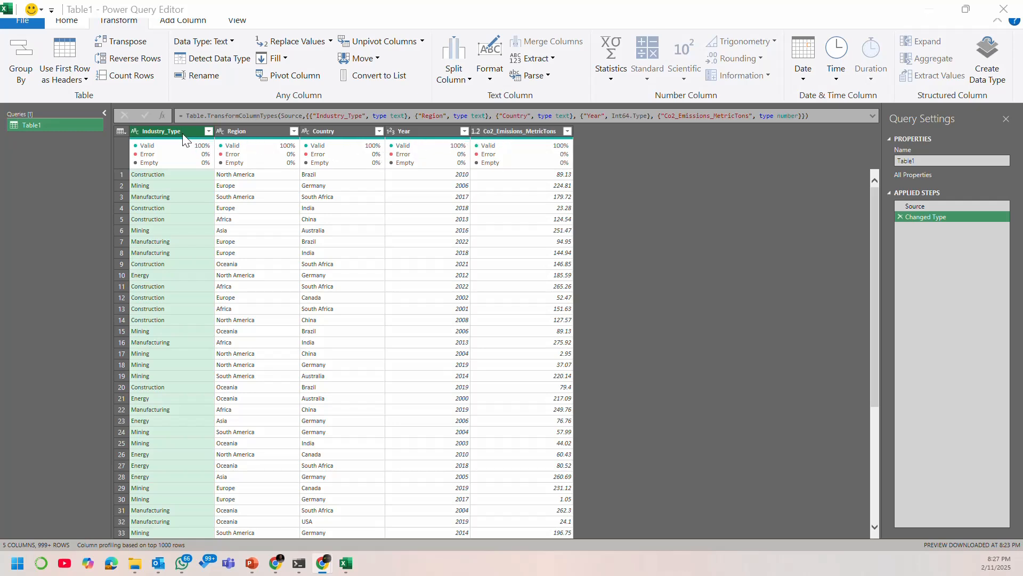
Step: Review the filter values of the Industry_Type, Region, Country and Year columns, loading the complete lists for Industry_Type and Region
left_click(208, 131)
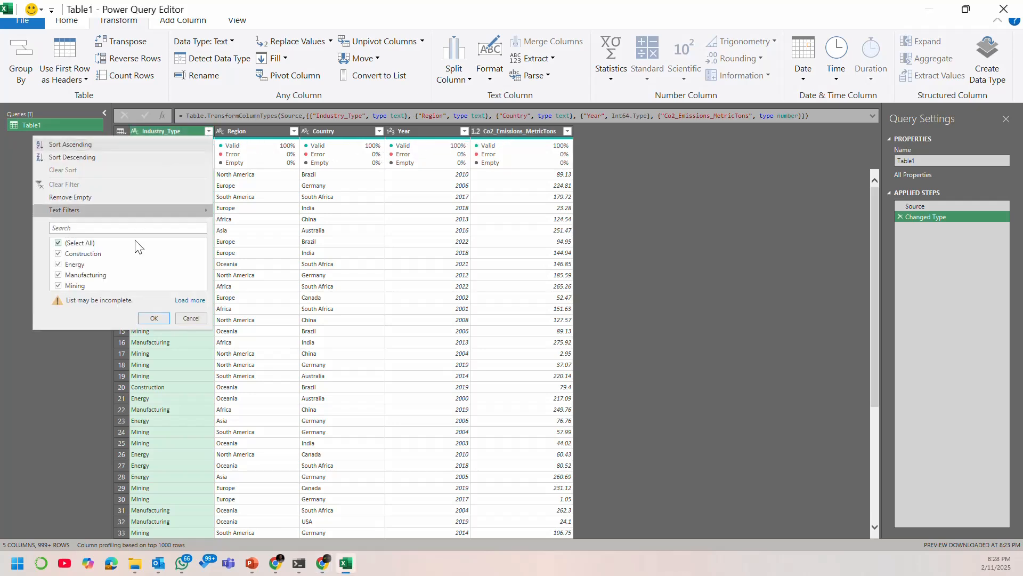
left_click(181, 301)
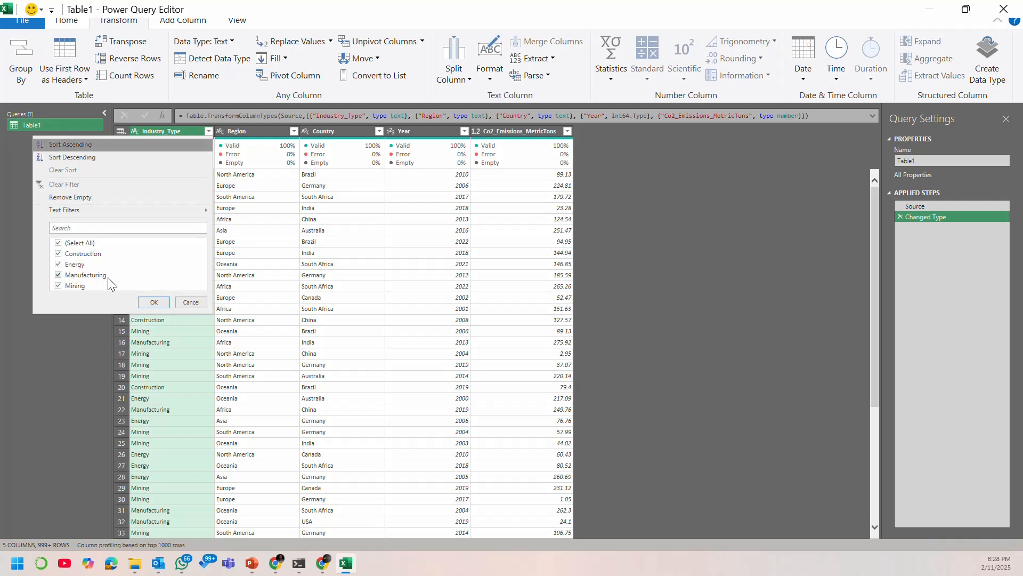
left_click(245, 132)
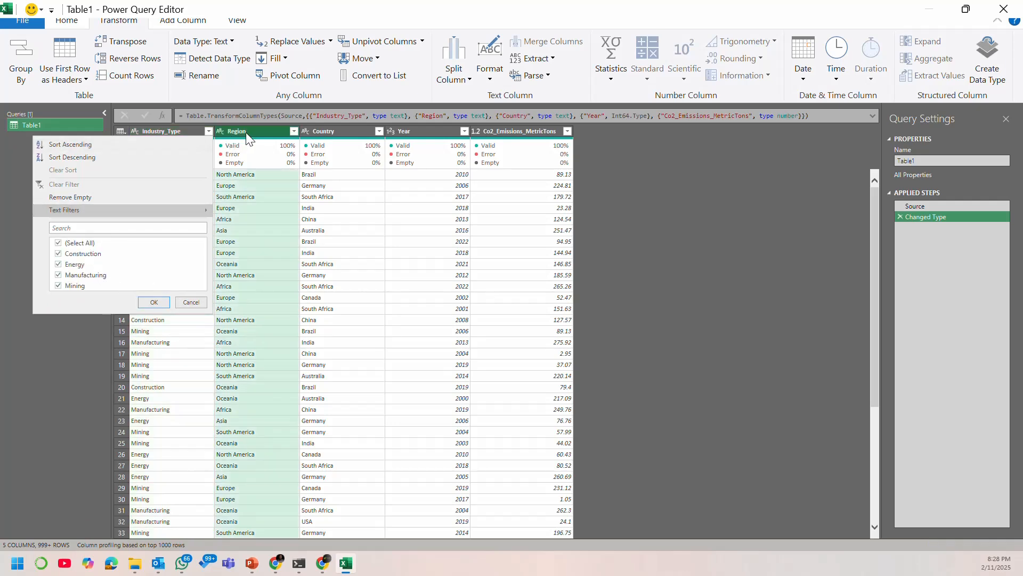
left_click(293, 131)
left_click(270, 321)
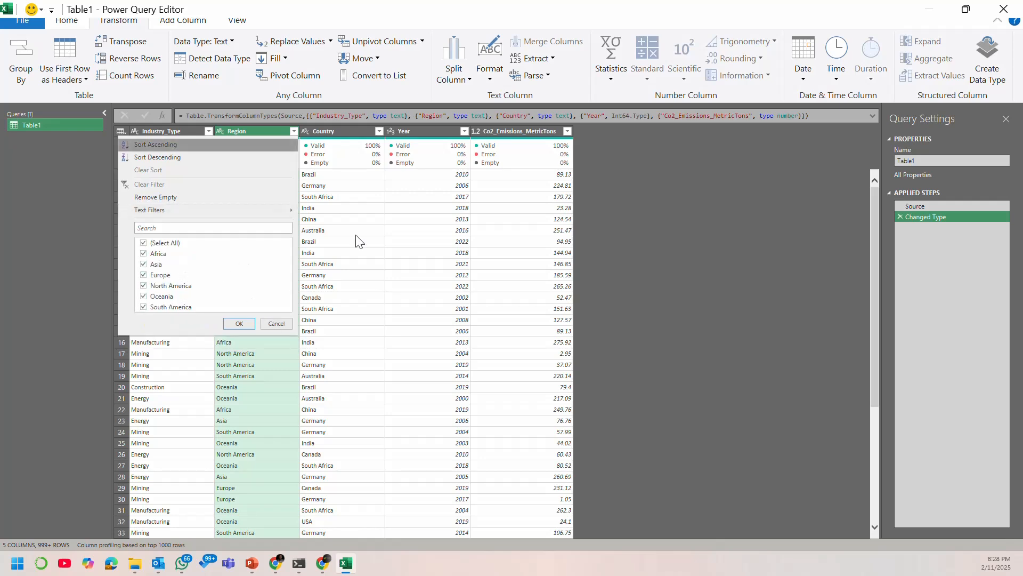
left_click(342, 136)
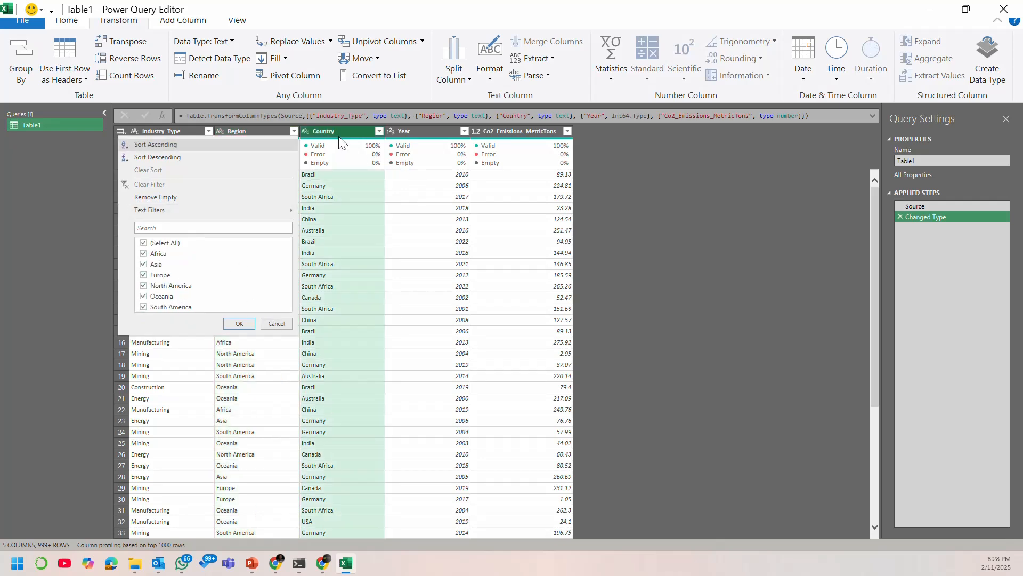
left_click(379, 131)
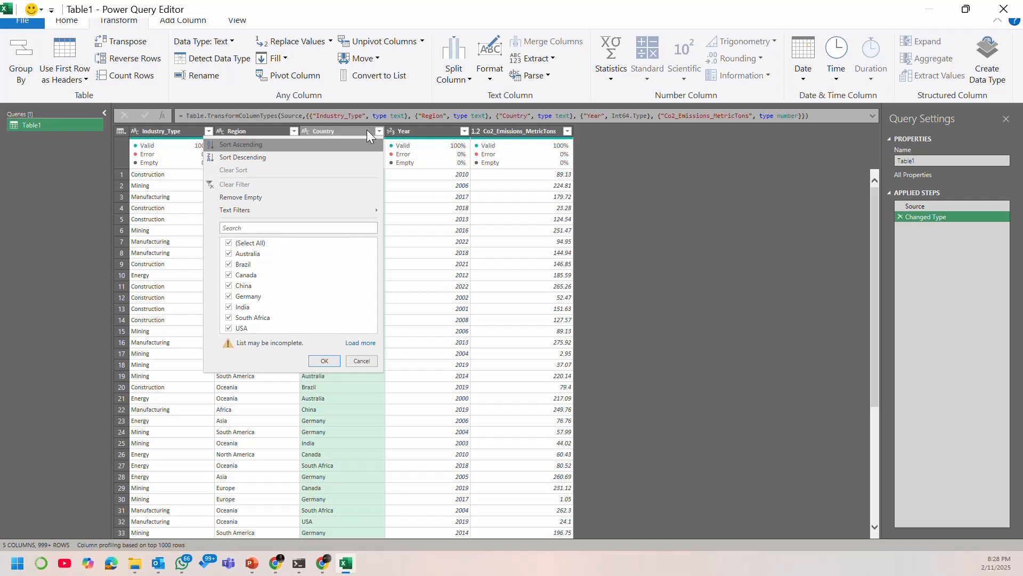
left_click(416, 130)
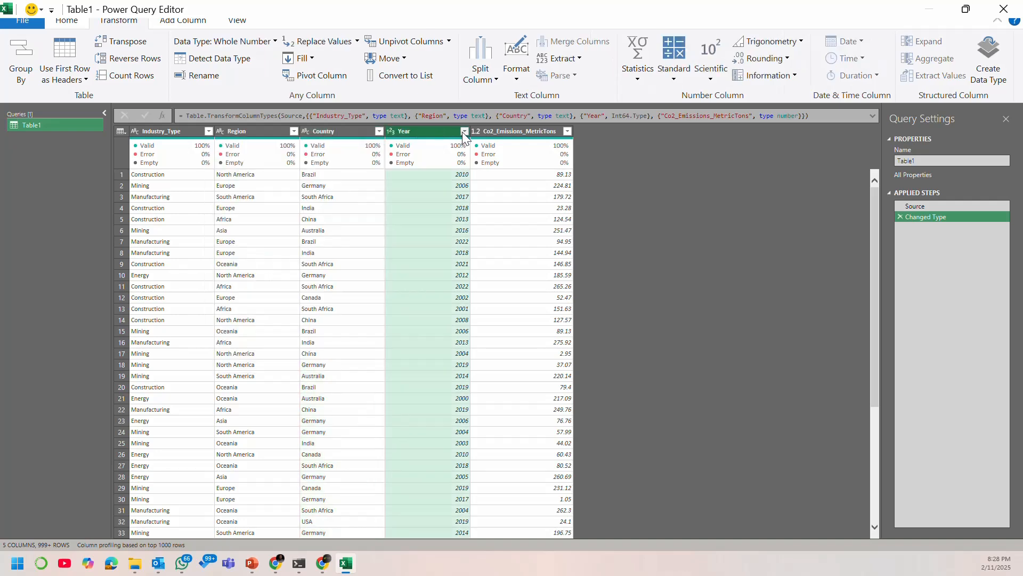
left_click(465, 131)
left_click(541, 137)
left_click(543, 137)
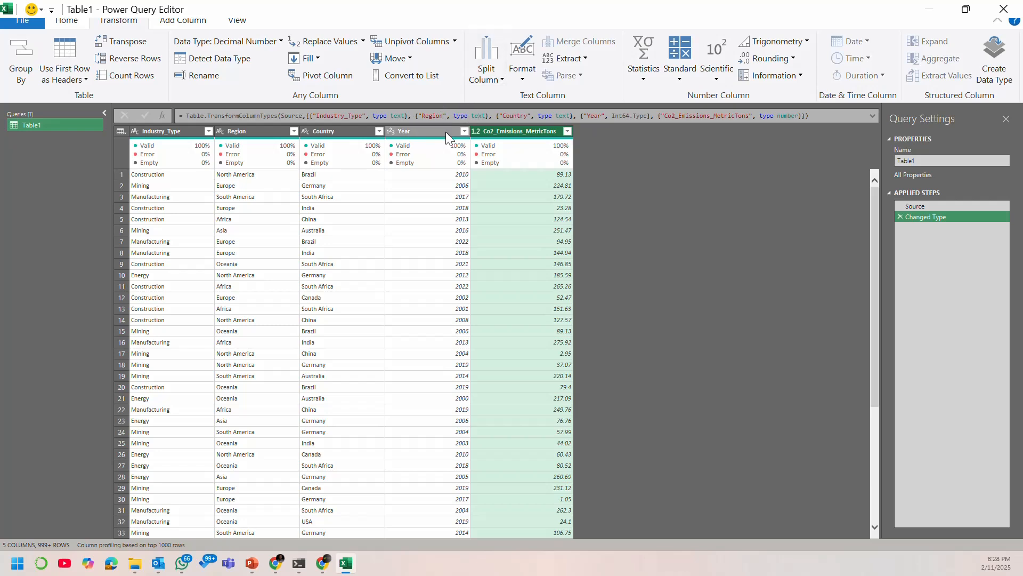
mouse_move(282, 152)
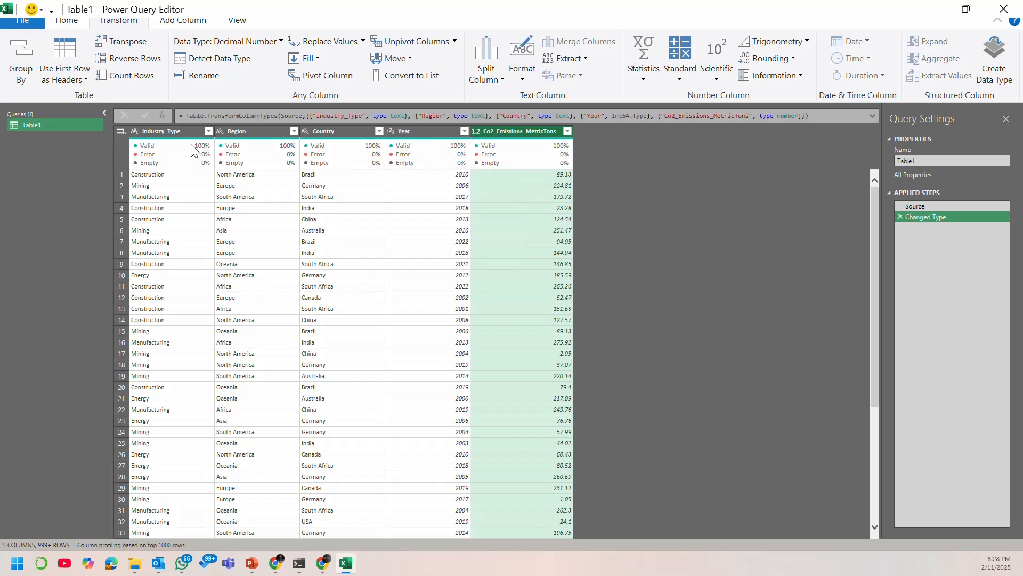
Step: Compare the transform commands offered for Industry_Type and Co2_Emissions_MetricTons, including the text extraction options
left_click(184, 133)
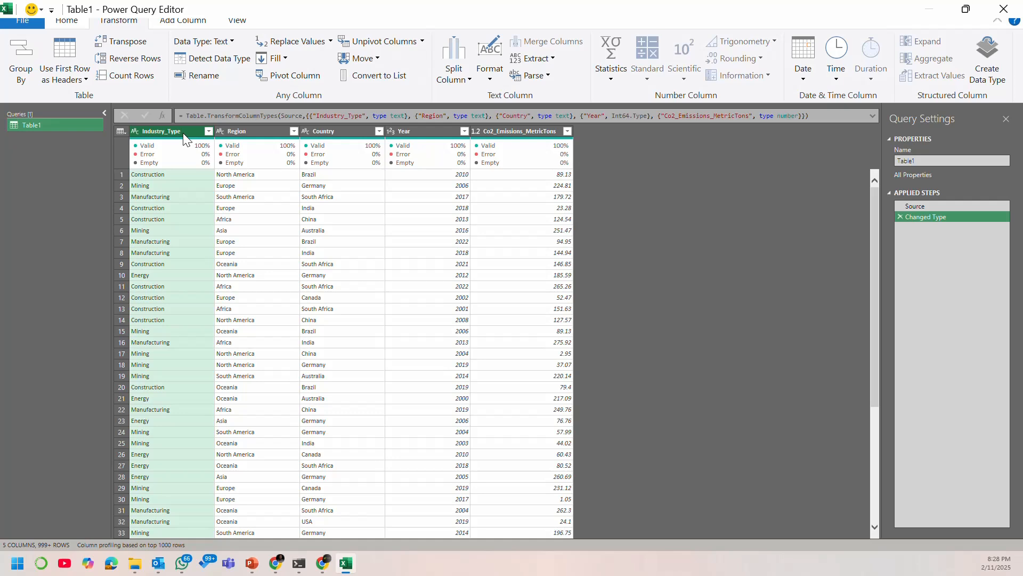
left_click(501, 130)
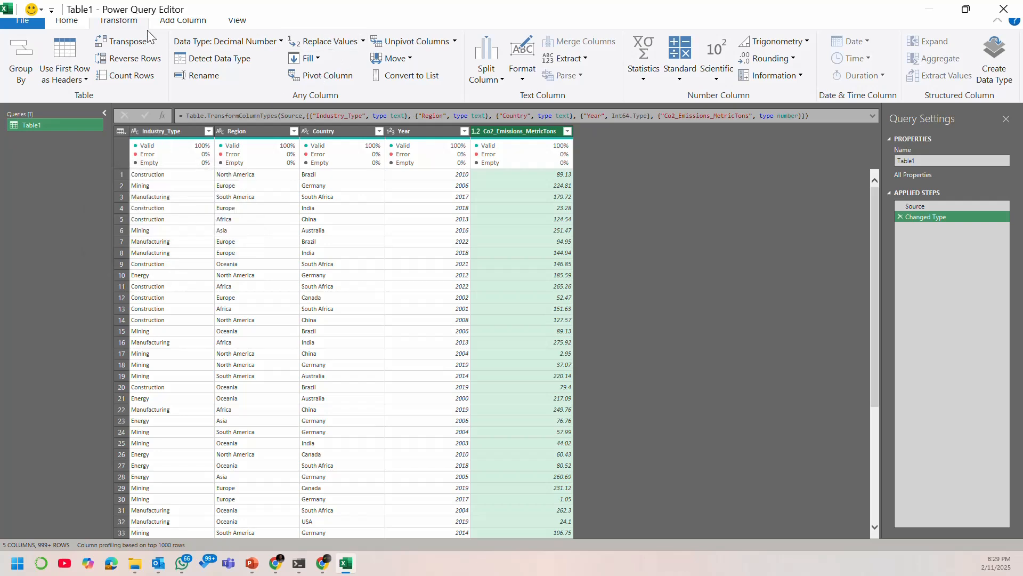
left_click(72, 24)
left_click(119, 25)
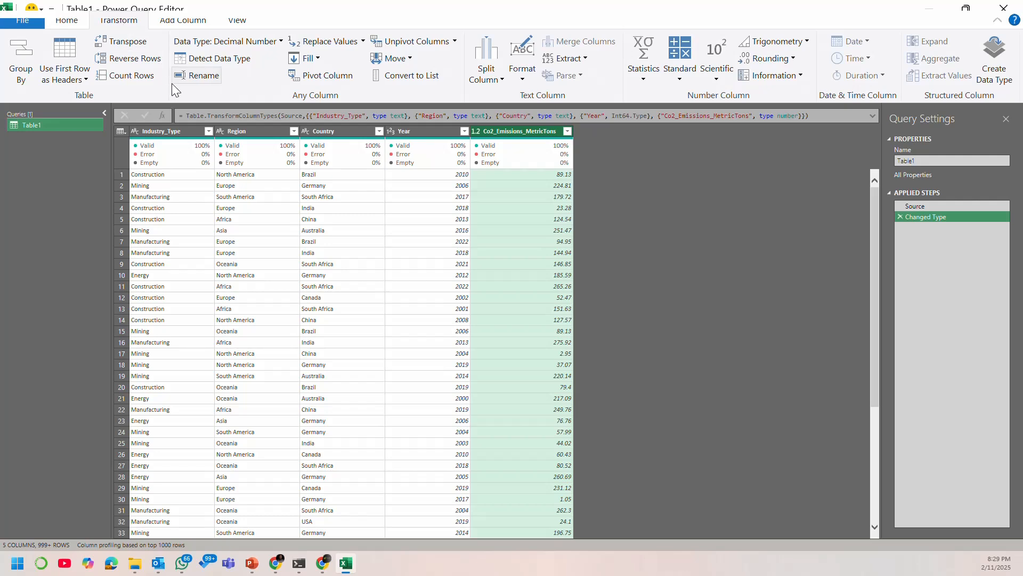
left_click(584, 59)
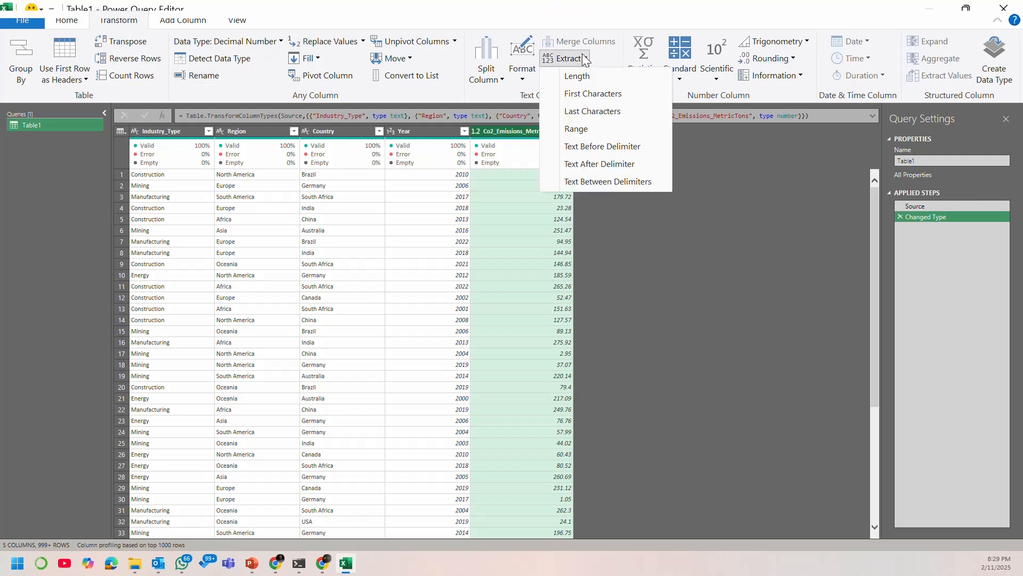
left_click(584, 59)
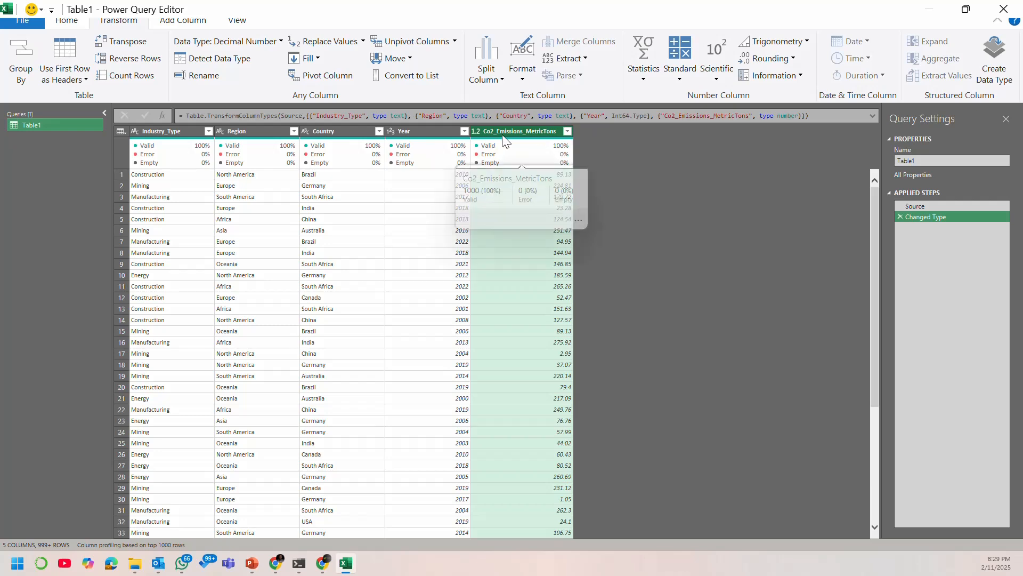
left_click(184, 132)
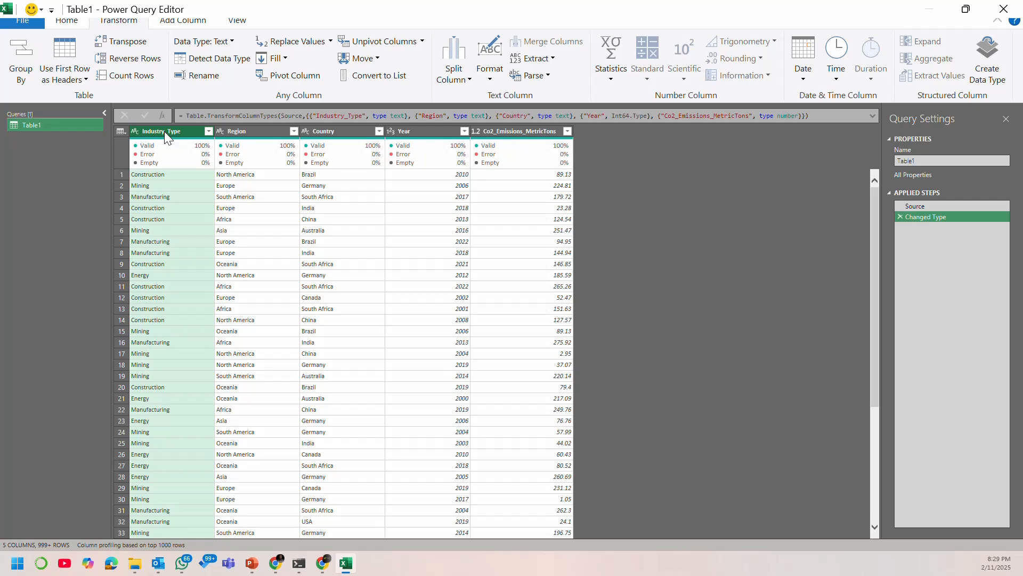
Step: Pivot the Year column into separate year columns, using Co2_Emissions_MetricTons as the values column
mouse_move(165, 154)
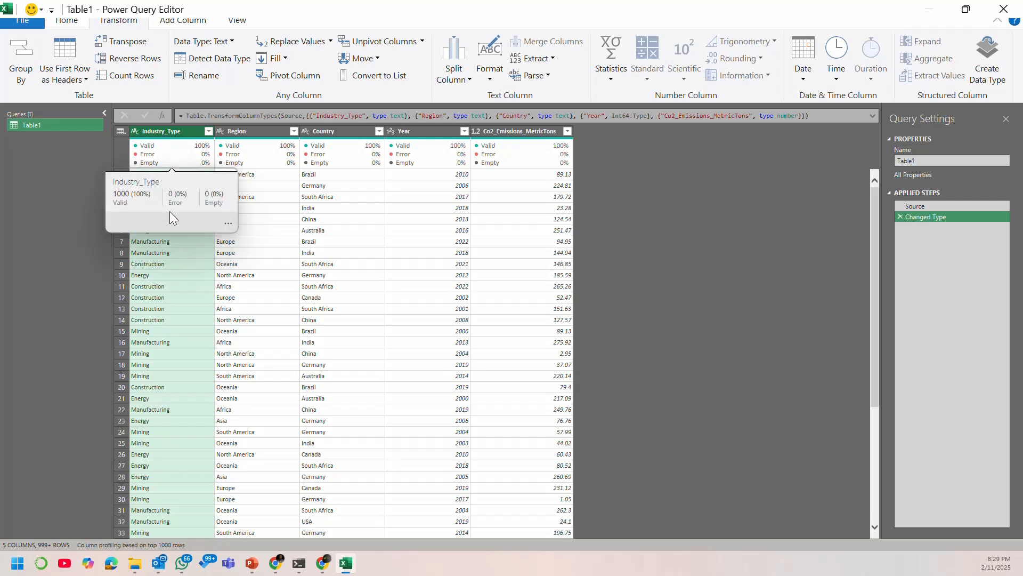
left_click(443, 132)
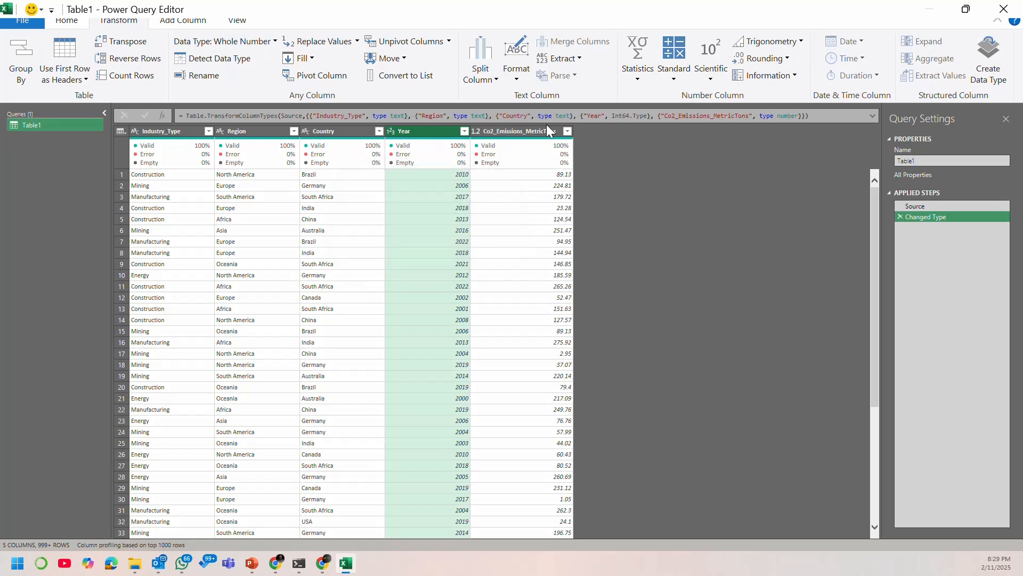
left_click(525, 133, "ctrl")
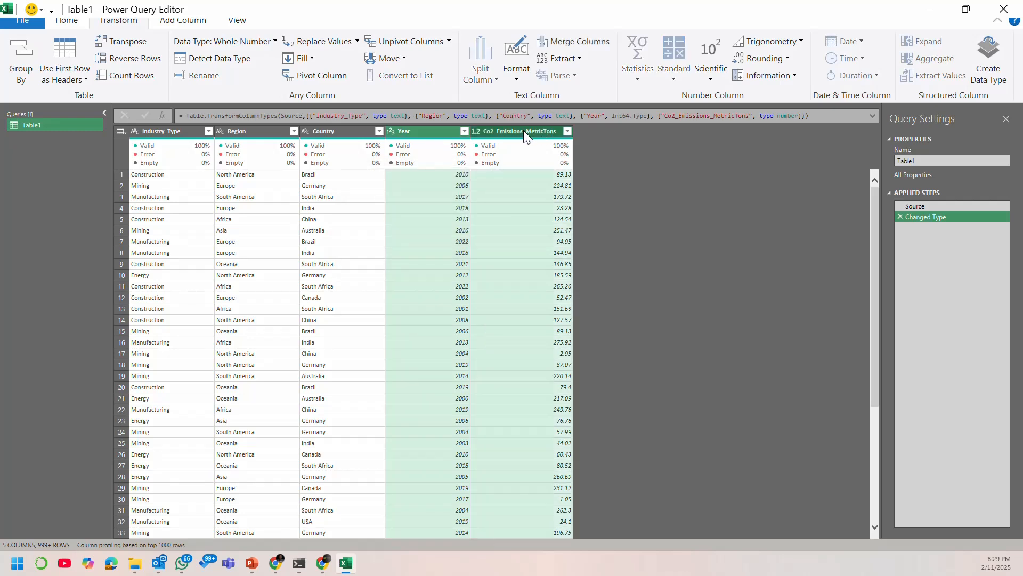
left_click(439, 131)
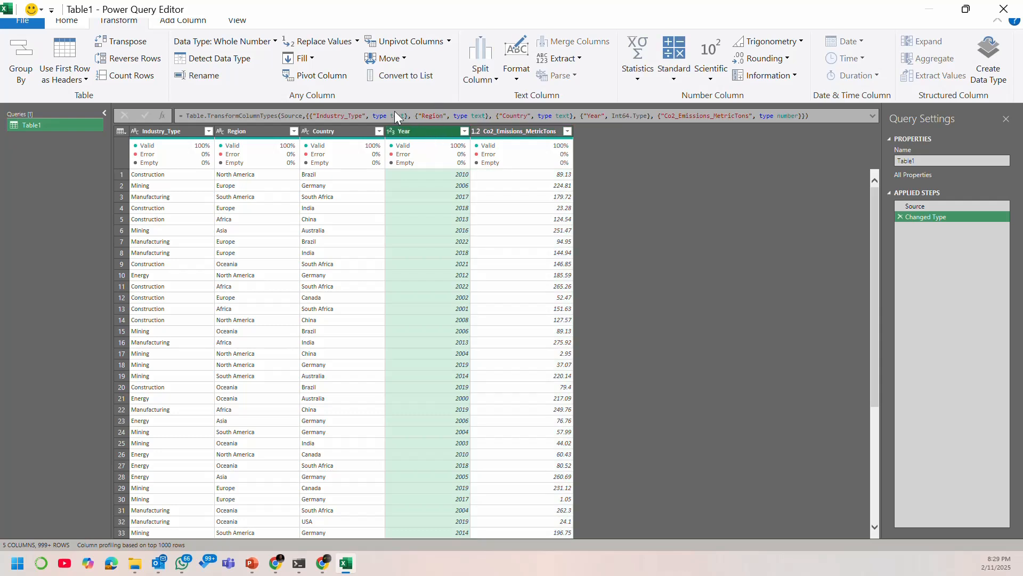
left_click(318, 77)
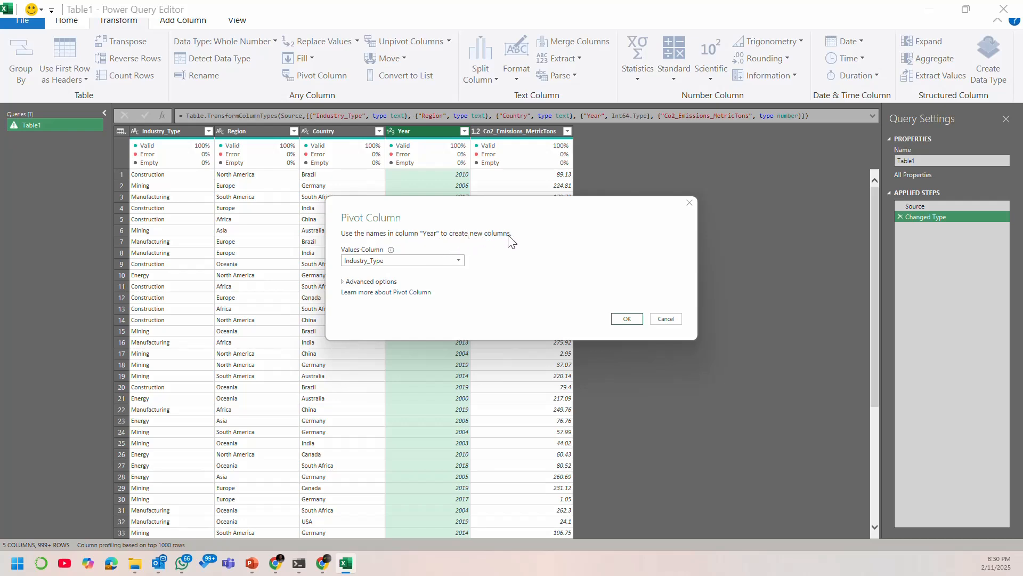
left_click_drag(479, 209, 730, 231)
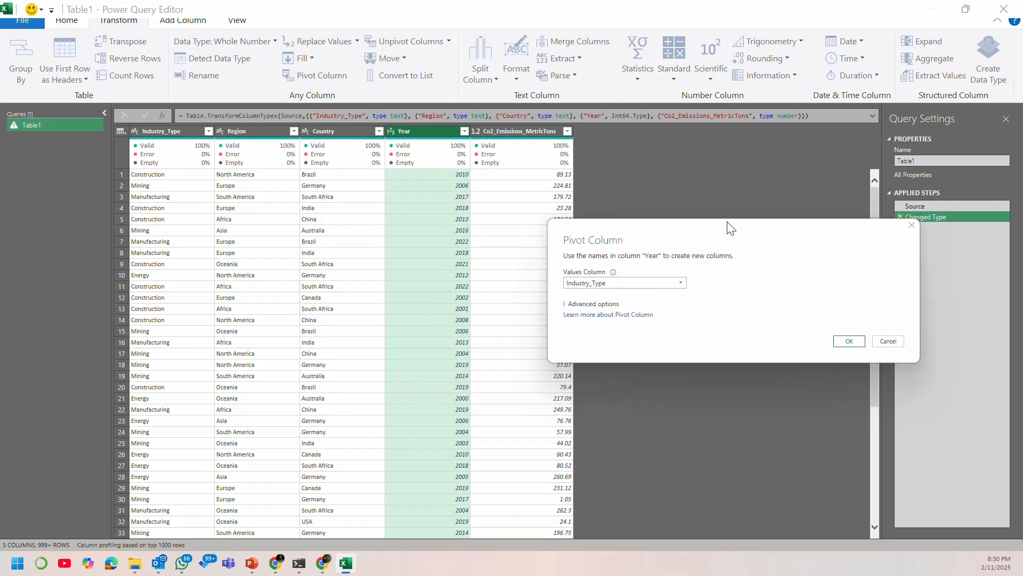
left_click_drag(728, 224, 574, 238)
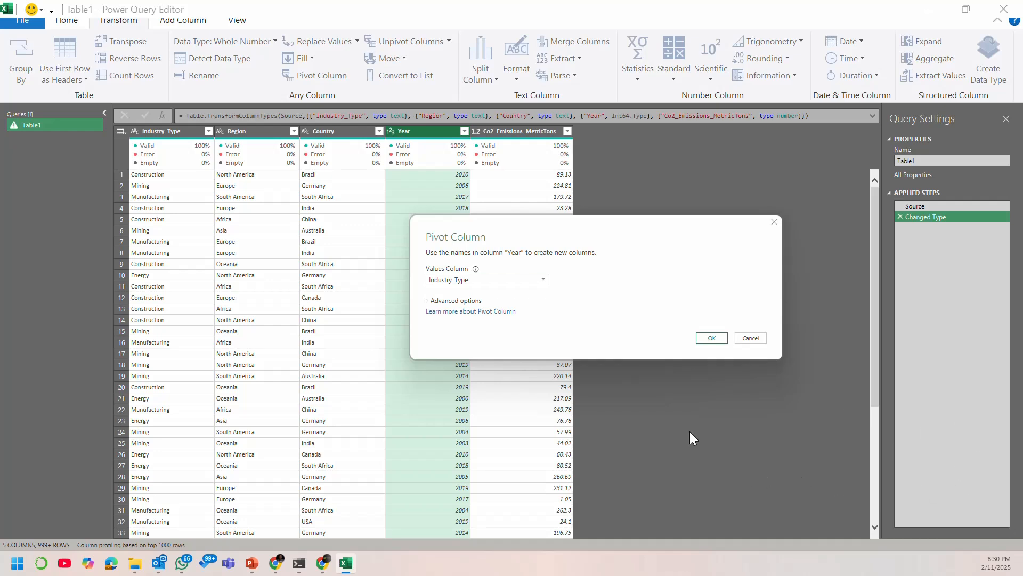
left_click(494, 280)
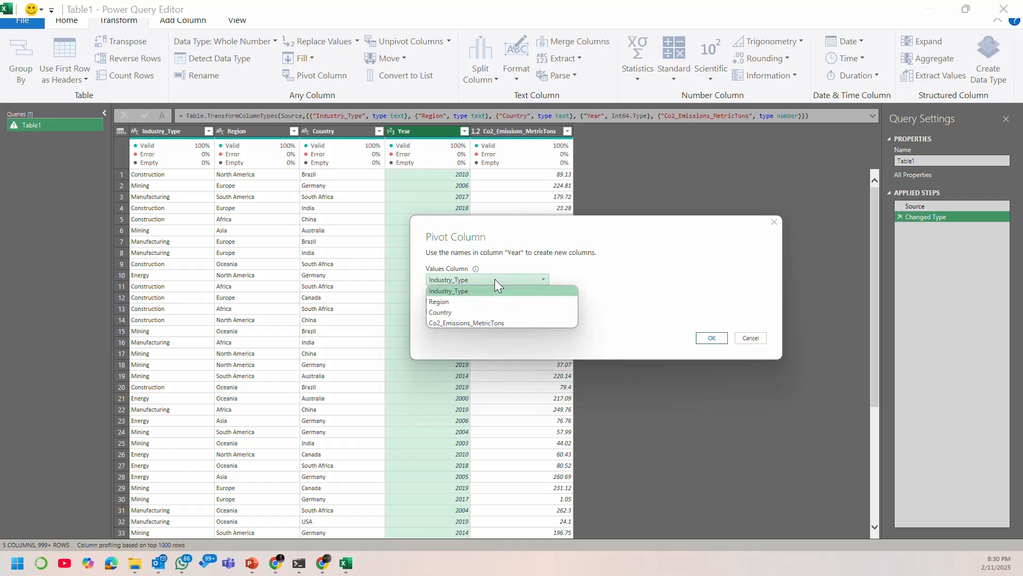
left_click(507, 325)
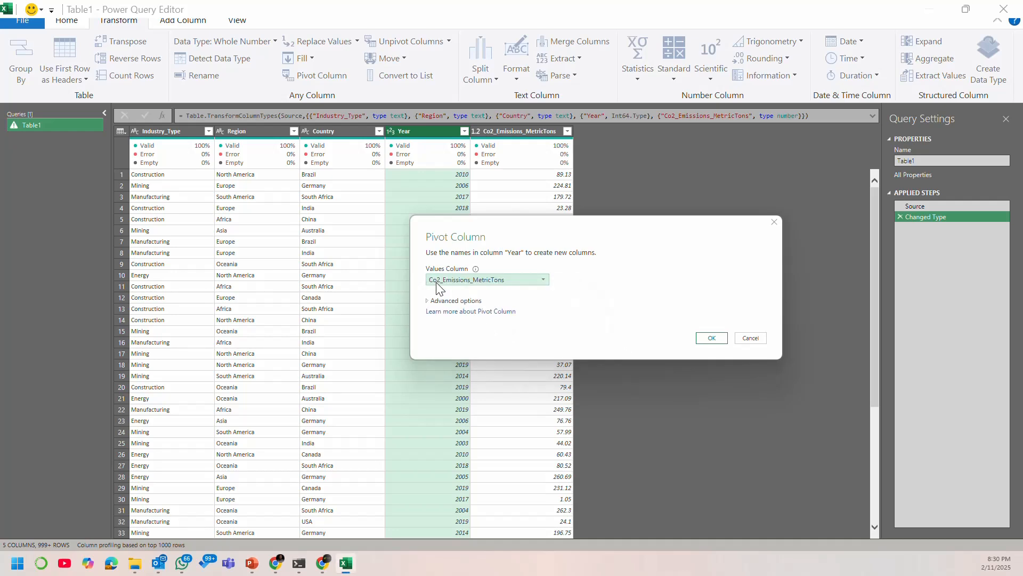
left_click(712, 338)
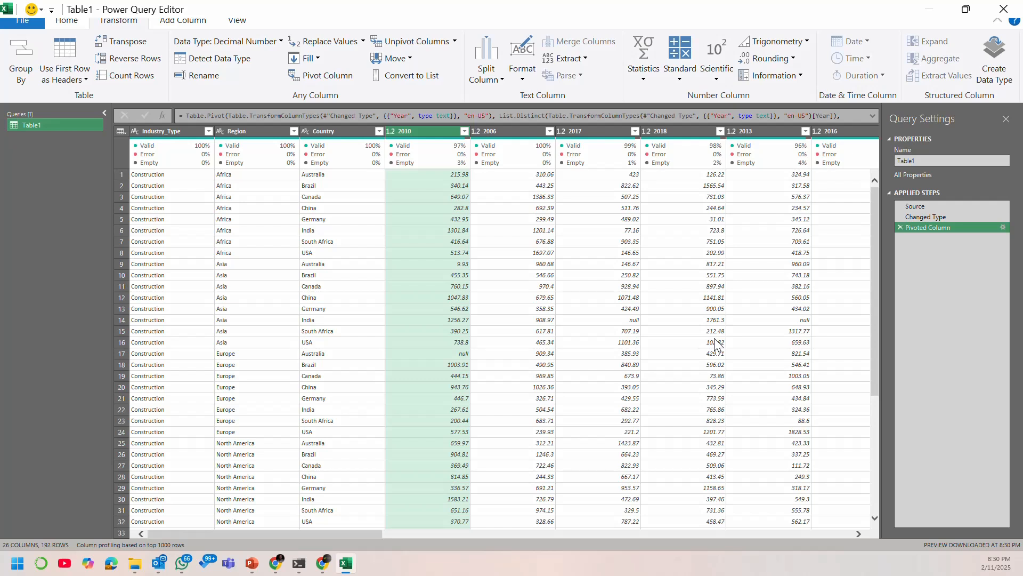
Step: Examine the pivoted table's year columns, its first row and the Industry_Type column
left_click_drag(347, 536, 414, 533)
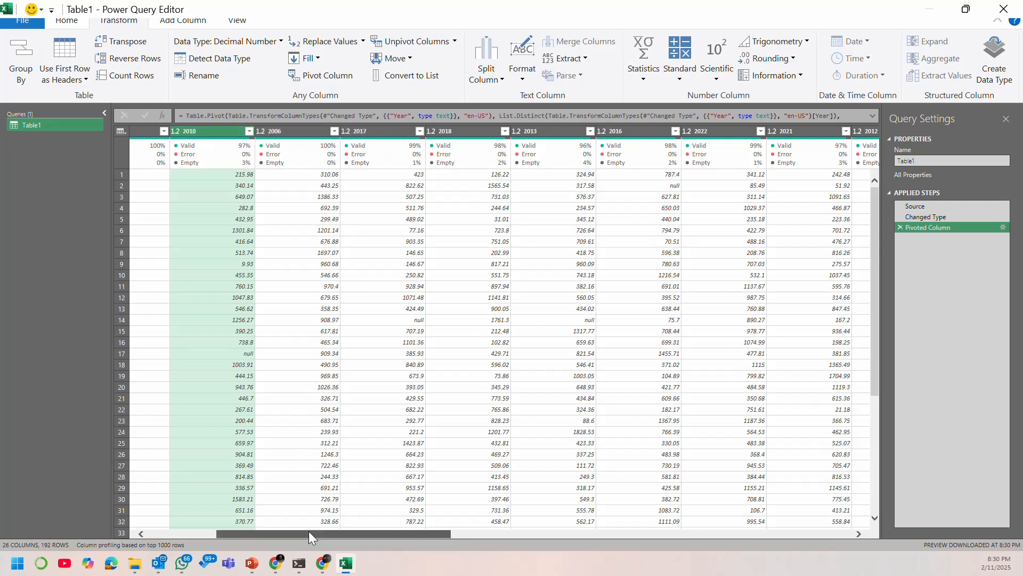
left_click_drag(309, 531, 218, 533)
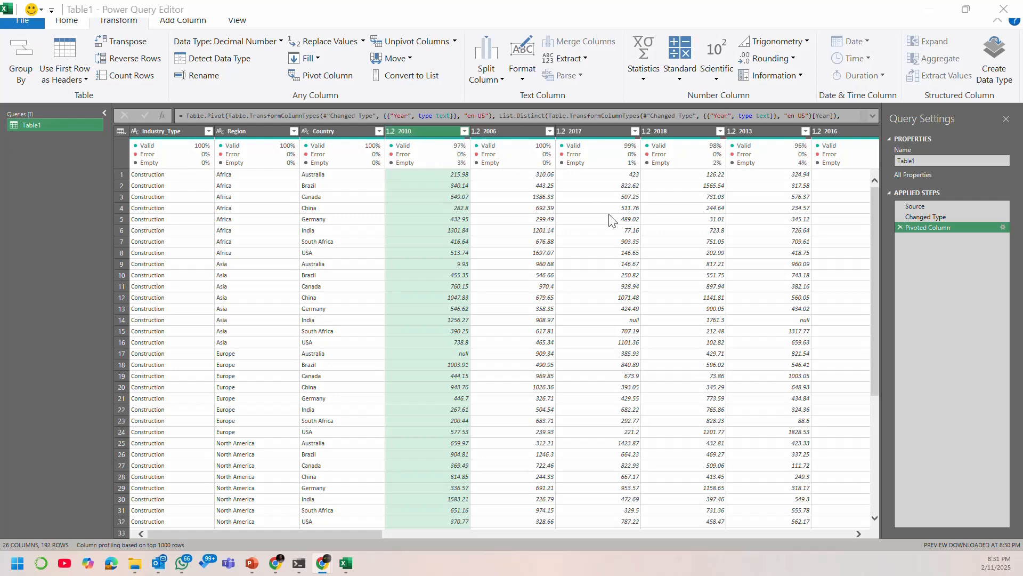
left_click_drag(376, 536, 302, 562)
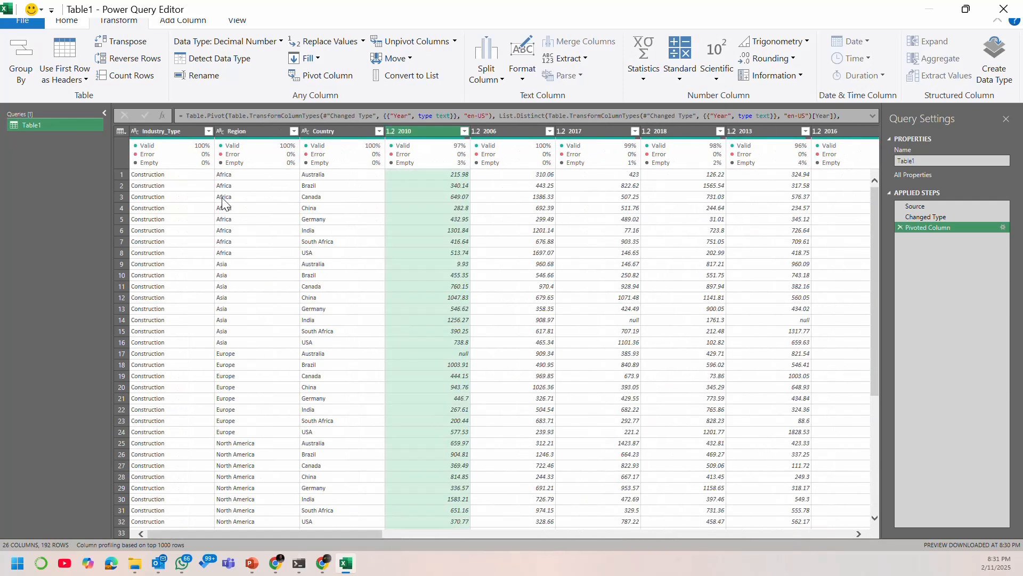
left_click(145, 171)
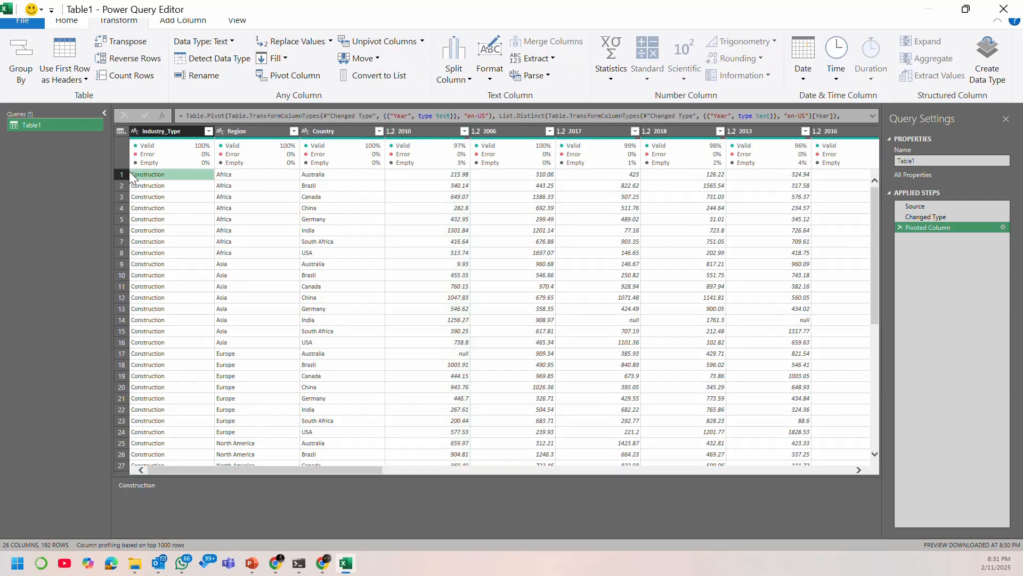
left_click(126, 174)
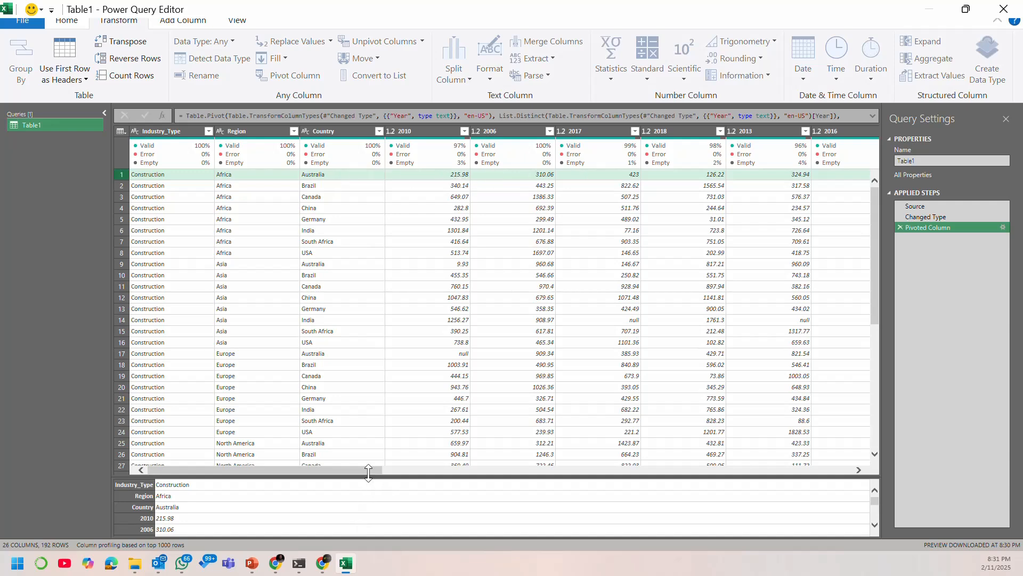
left_click_drag(369, 472, 271, 467)
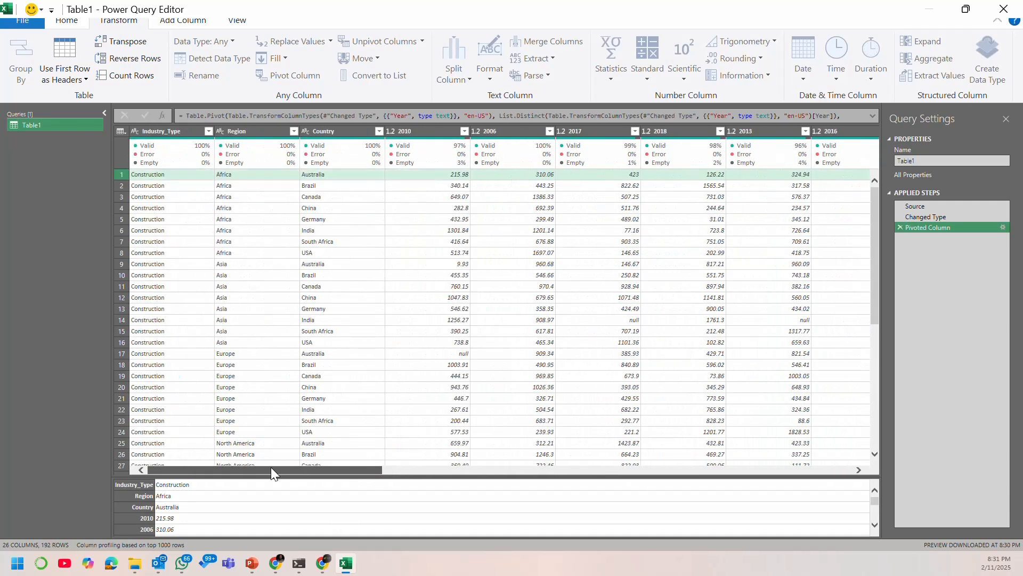
left_click(184, 130)
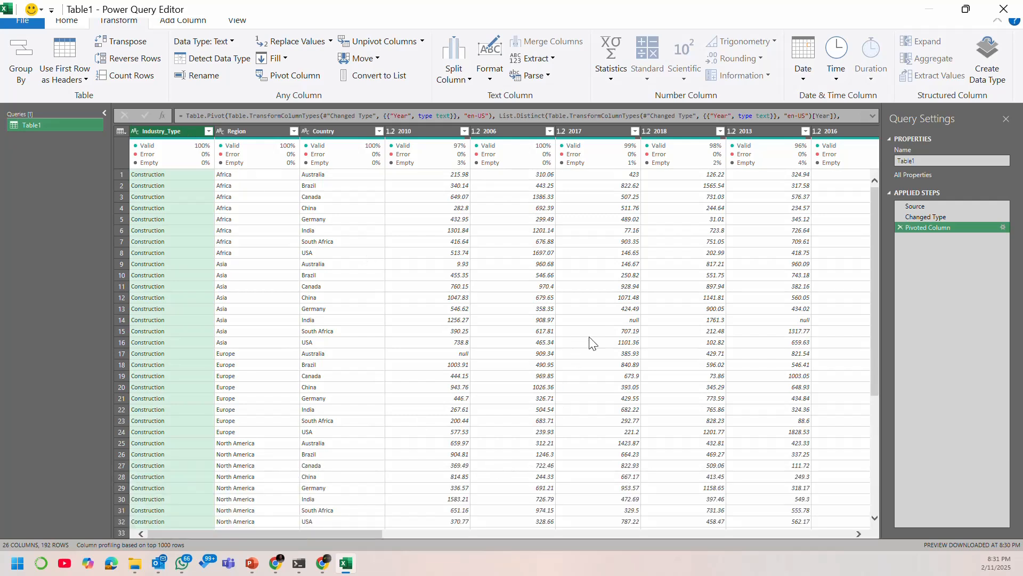
left_click_drag(371, 532, 428, 532)
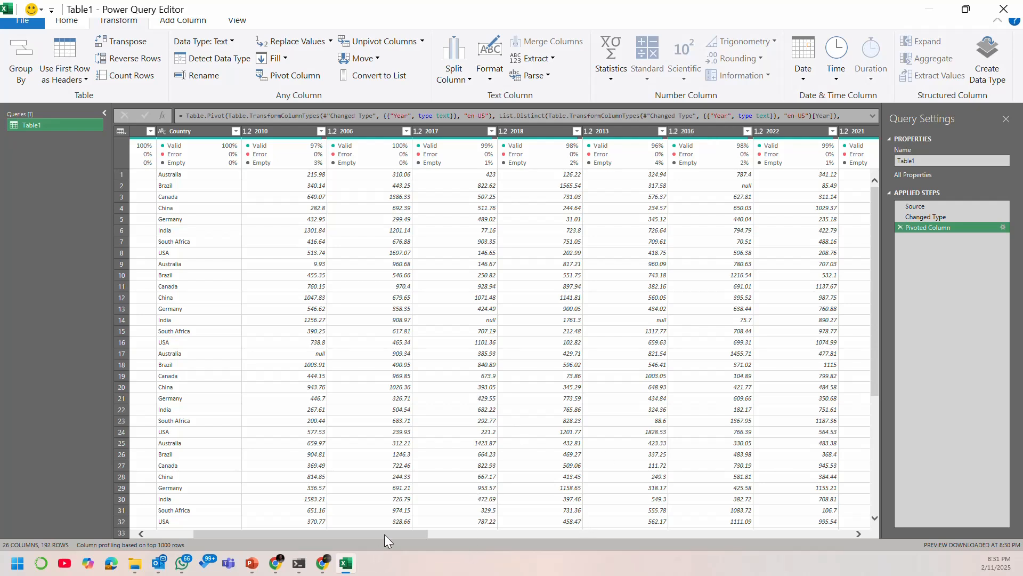
left_click_drag(384, 534, 231, 548)
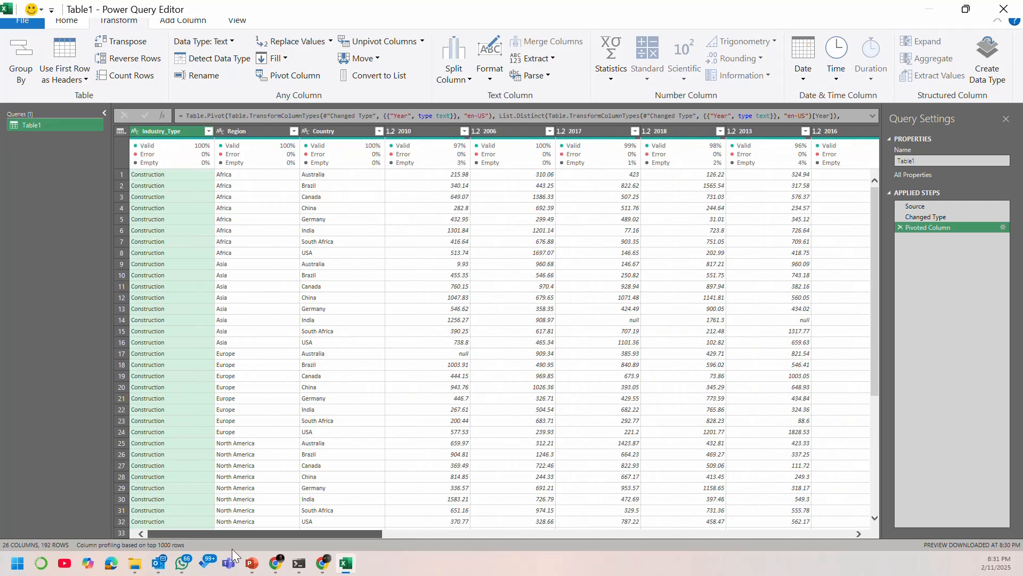
Step: Compare the Changed Type and Pivoted Column steps, checking the Year column's data type options and the Co2_Emissions_MetricTons column
left_click(934, 216)
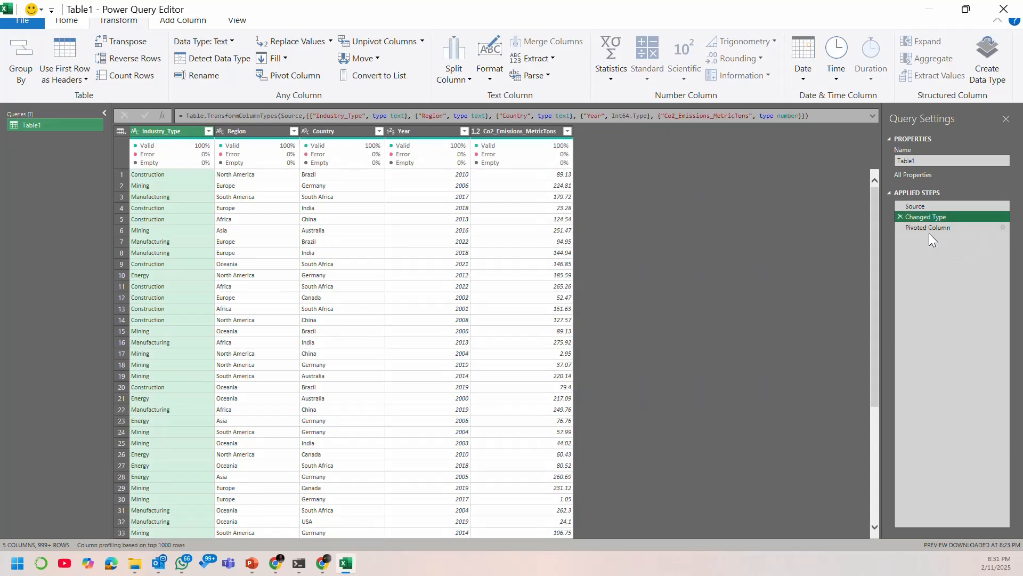
left_click(417, 131)
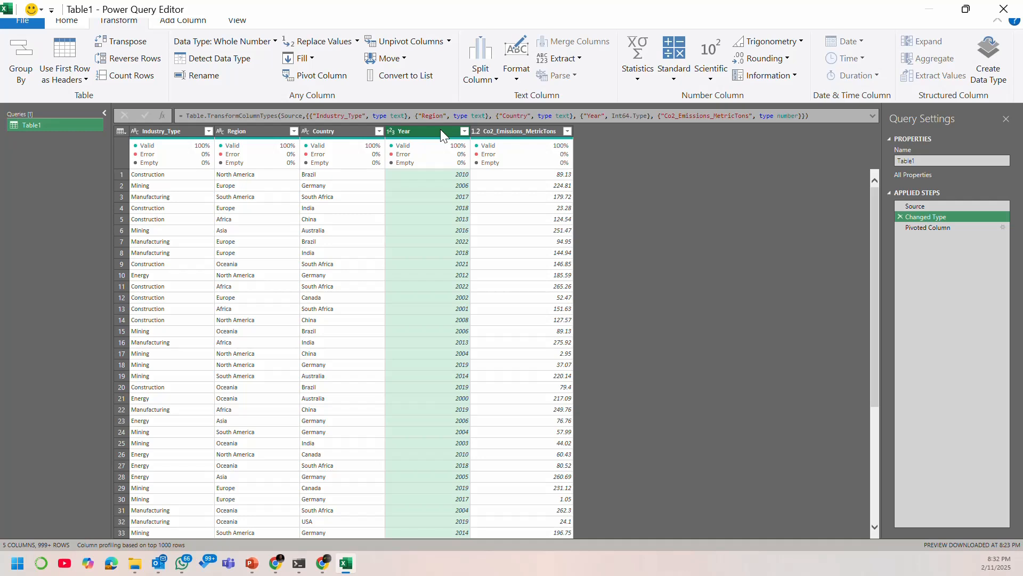
left_click(391, 129)
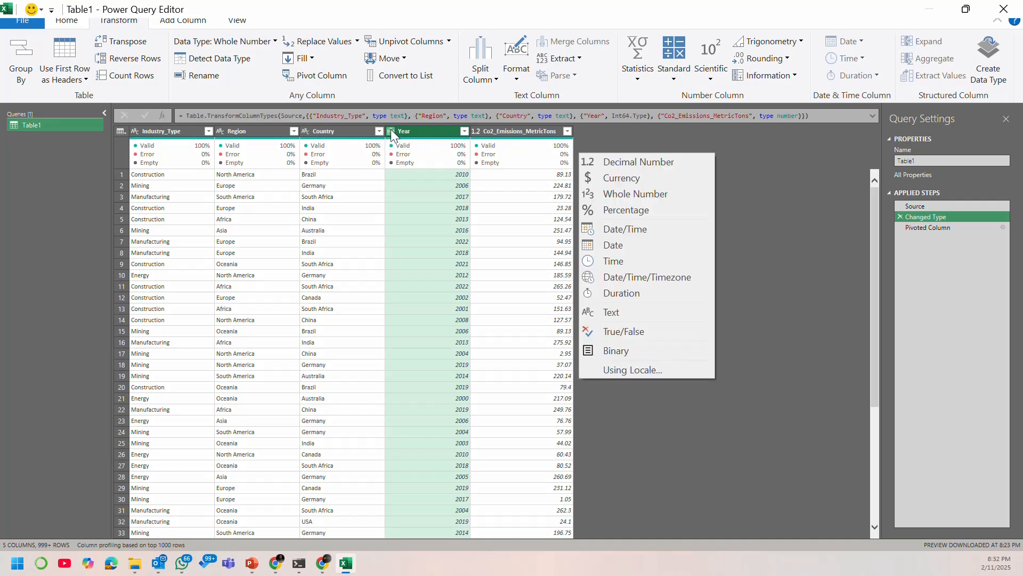
left_click(436, 132)
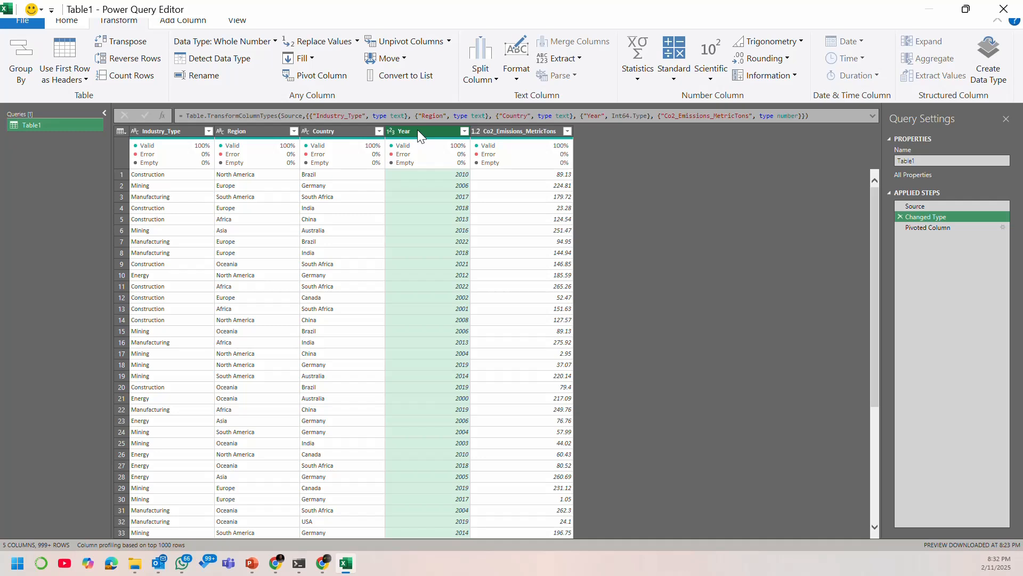
left_click(516, 131)
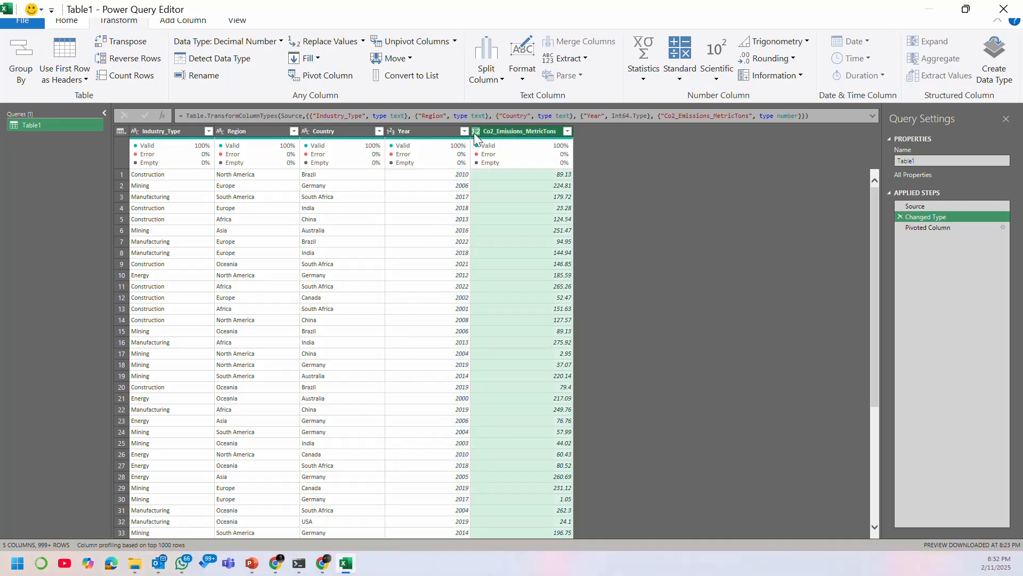
left_click(406, 133)
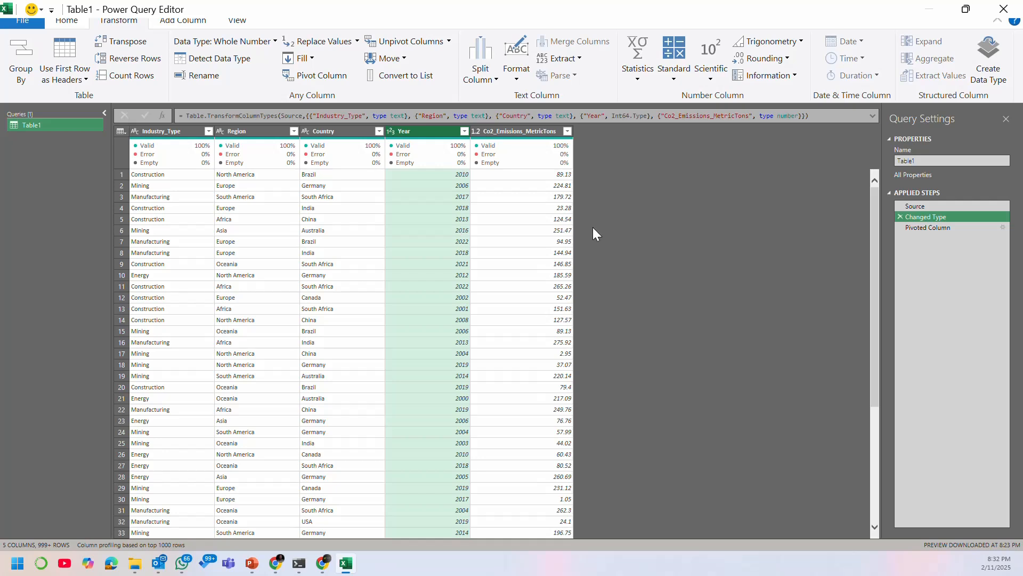
left_click(927, 227)
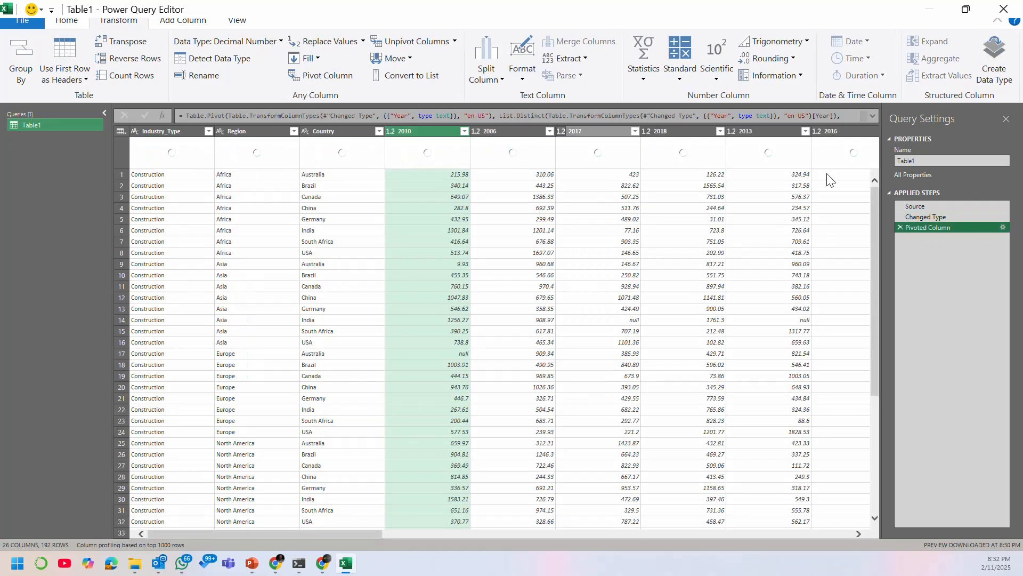
Step: Insert an ascending sort on the Year column after the Changed Type step, ahead of the pivot
left_click(939, 216)
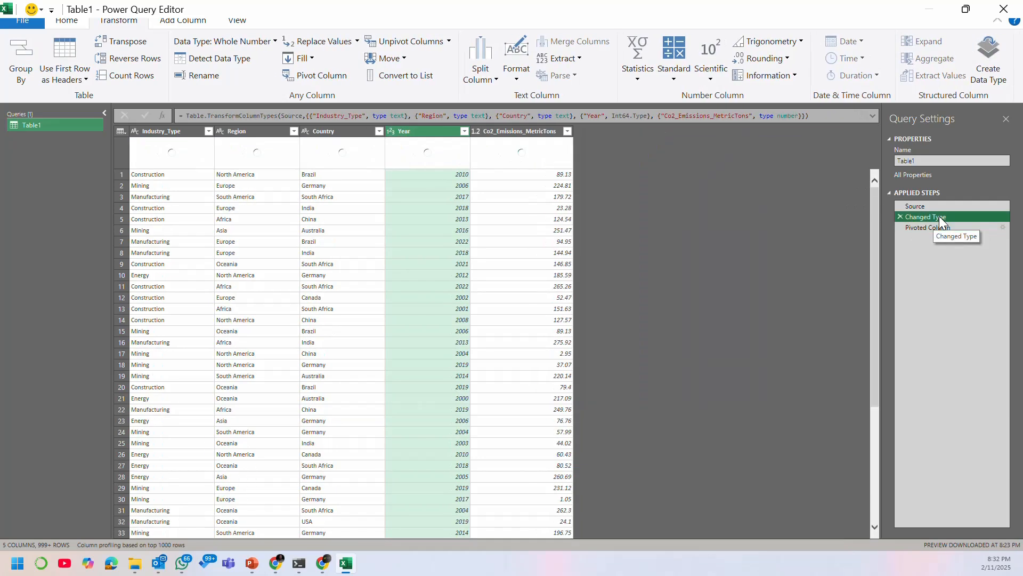
left_click(463, 132)
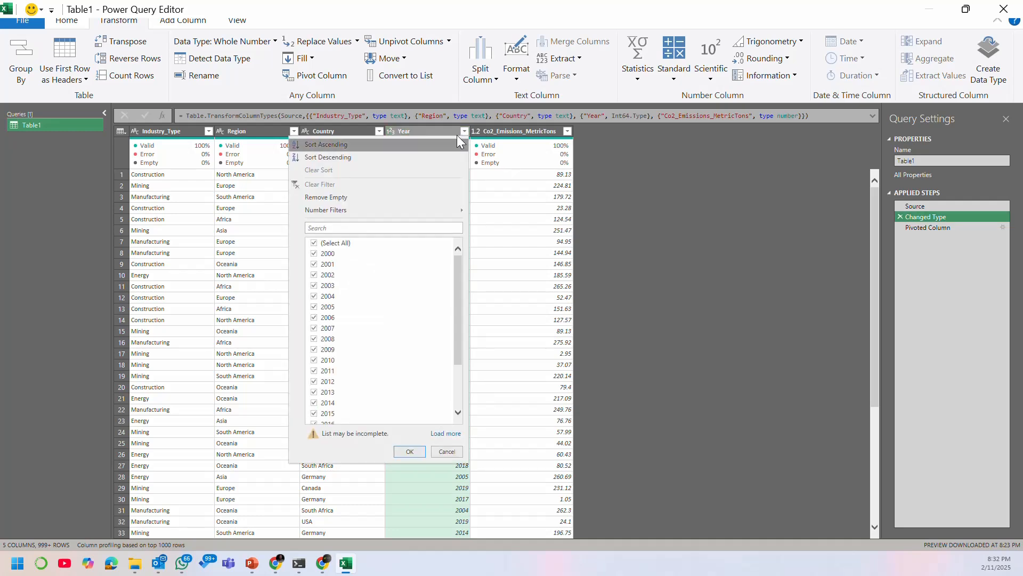
left_click(398, 144)
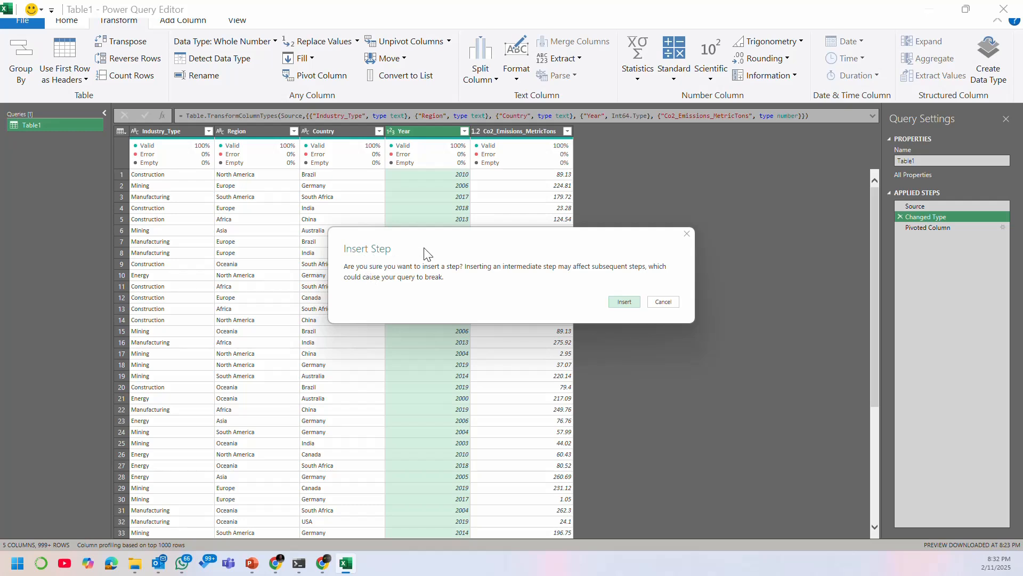
left_click(622, 302)
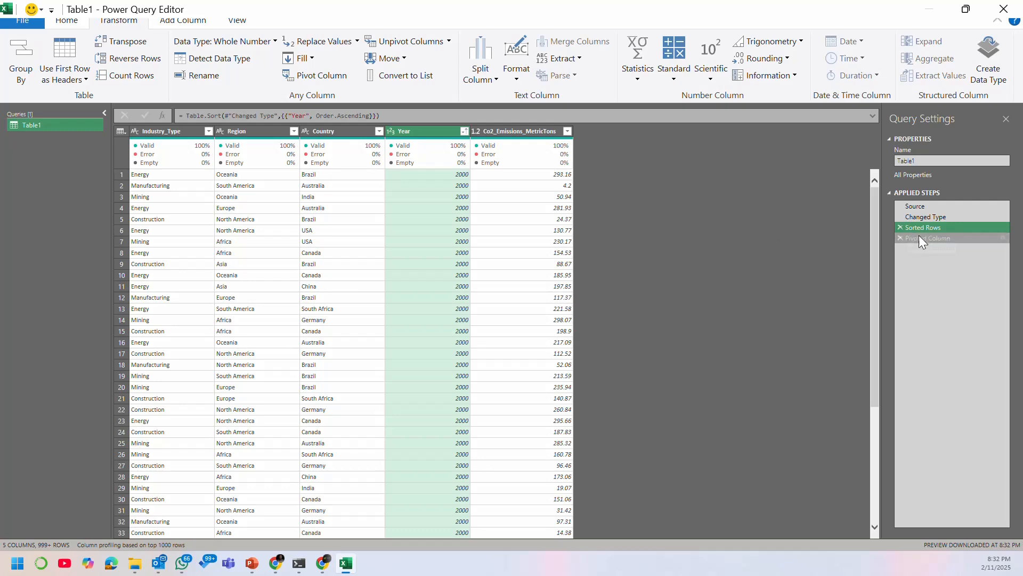
Step: Review all year columns in the Pivoted Column step and compare them with the Sorted Rows step
left_click(944, 238)
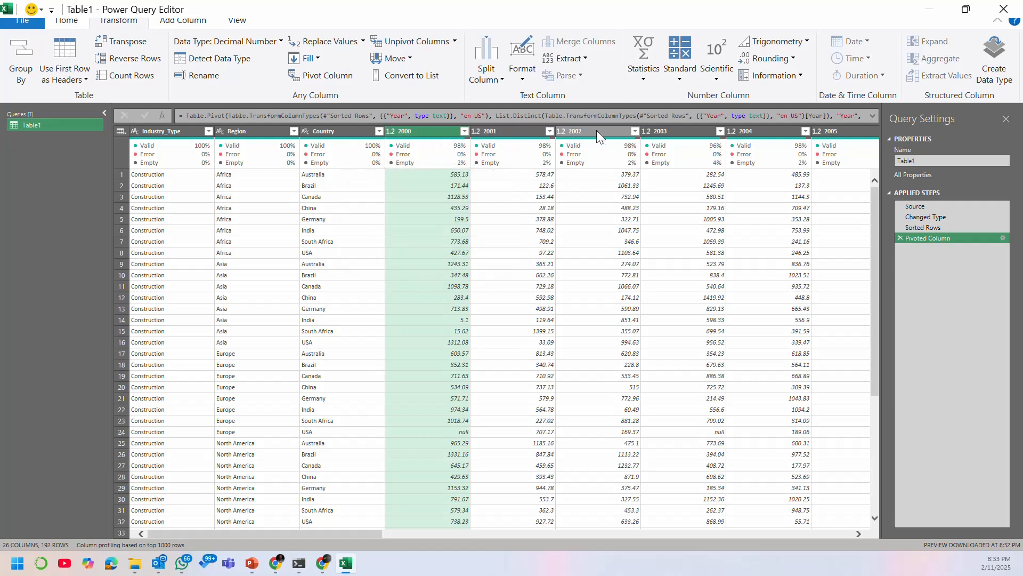
left_click_drag(313, 532, 896, 547)
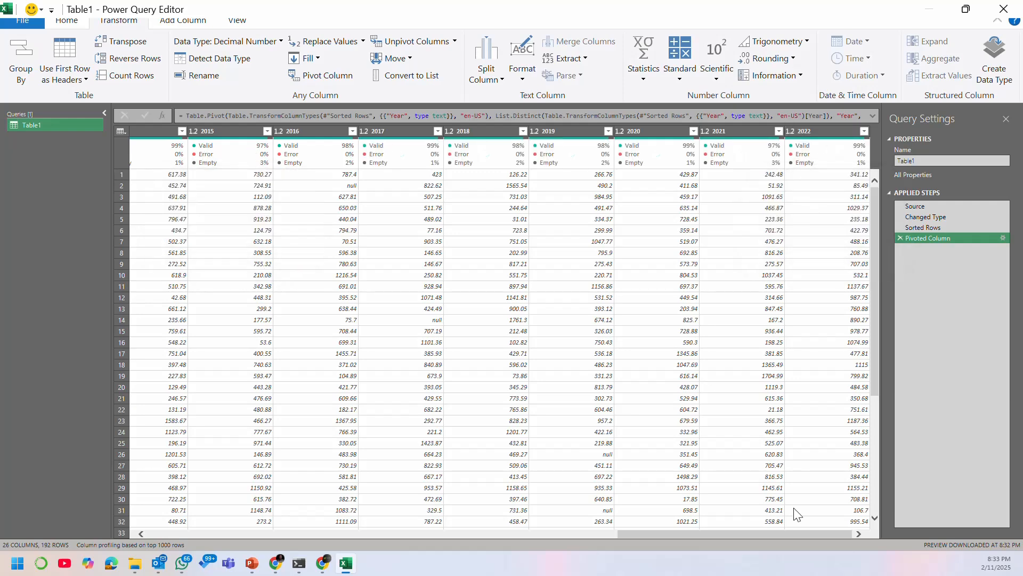
left_click_drag(793, 532, 150, 529)
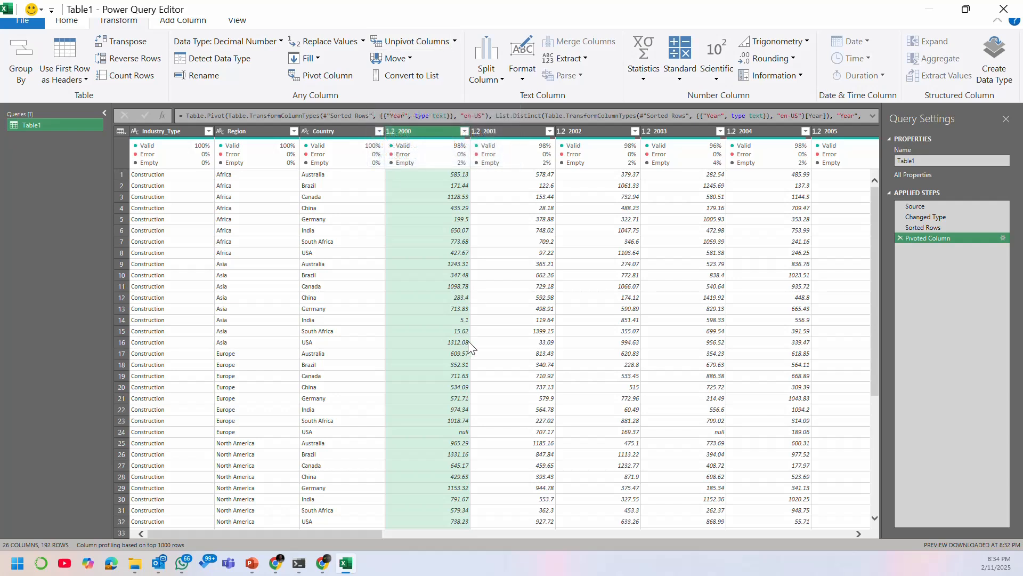
left_click_drag(337, 532, 306, 538)
mouse_move(408, 160)
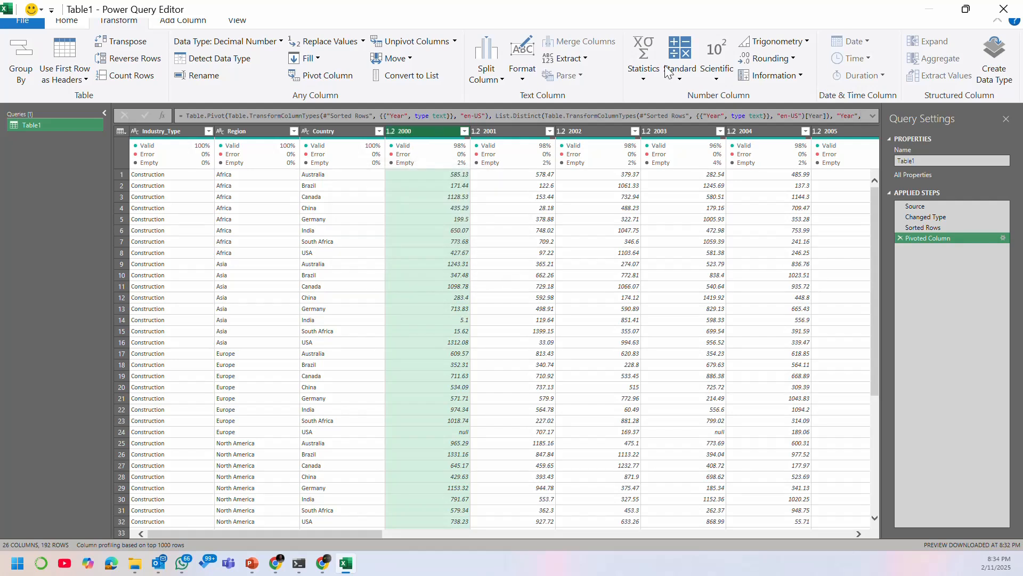
left_click(931, 226)
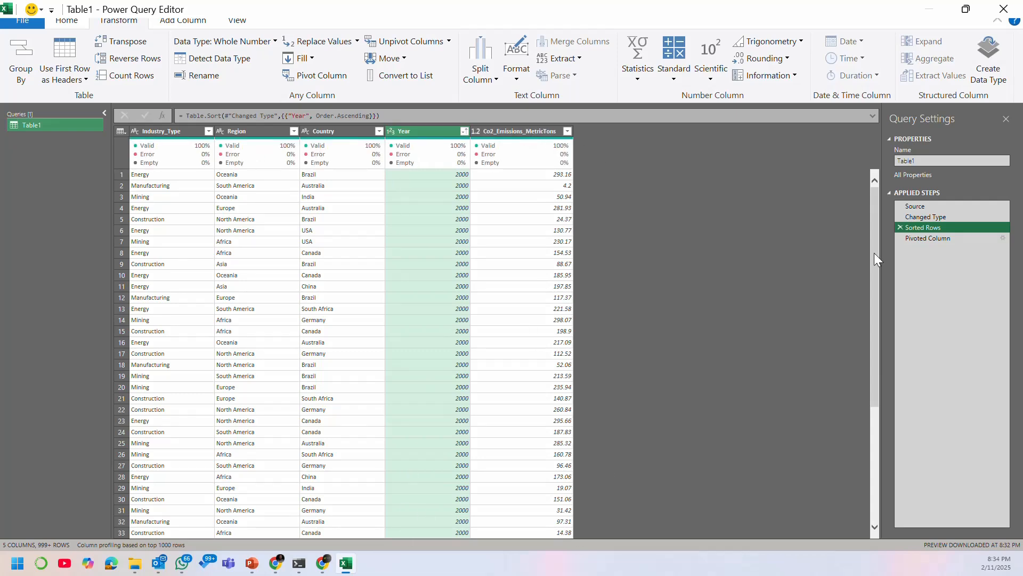
left_click(922, 237)
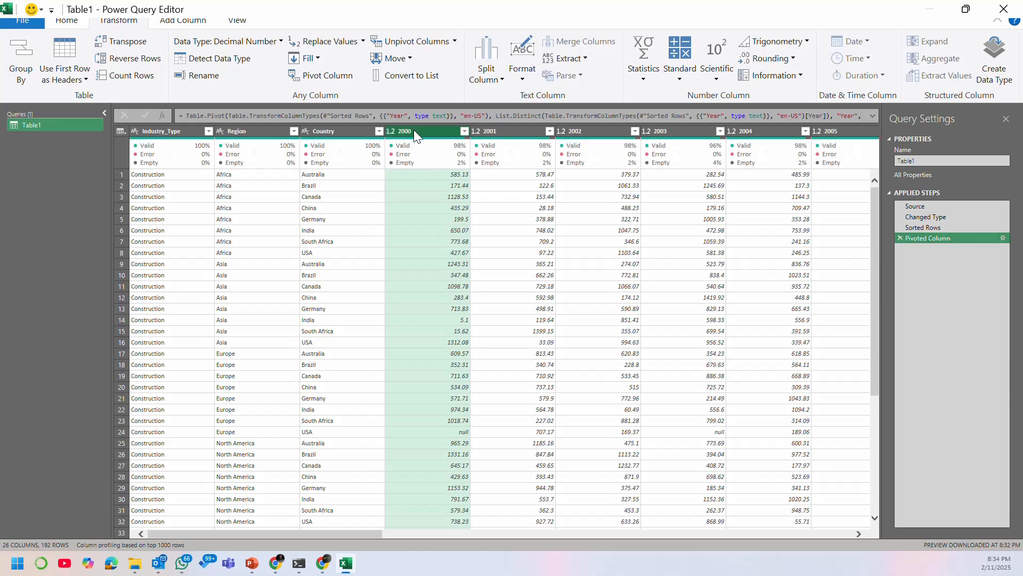
left_click_drag(345, 533, 832, 533)
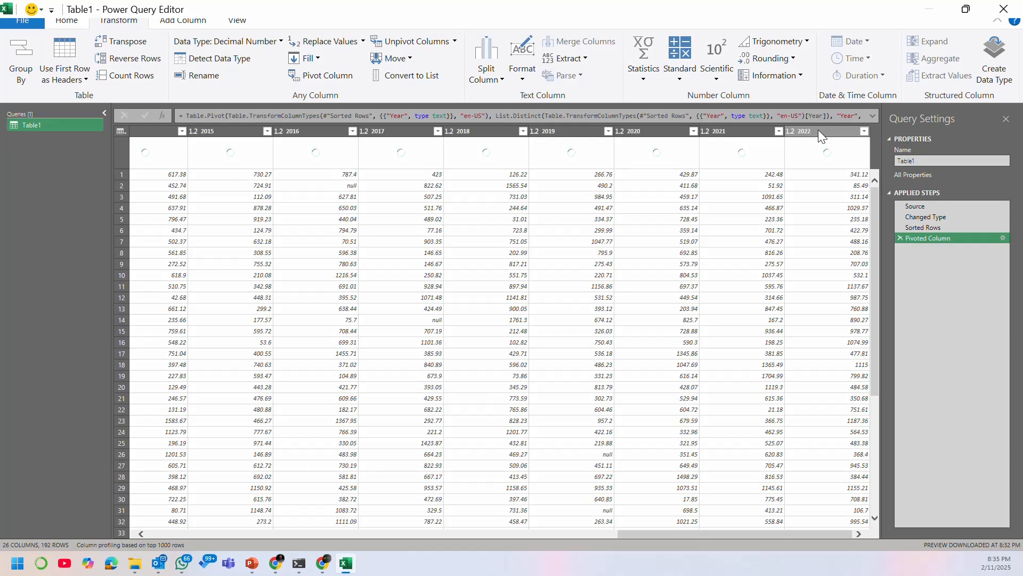
key("ctrl+a")
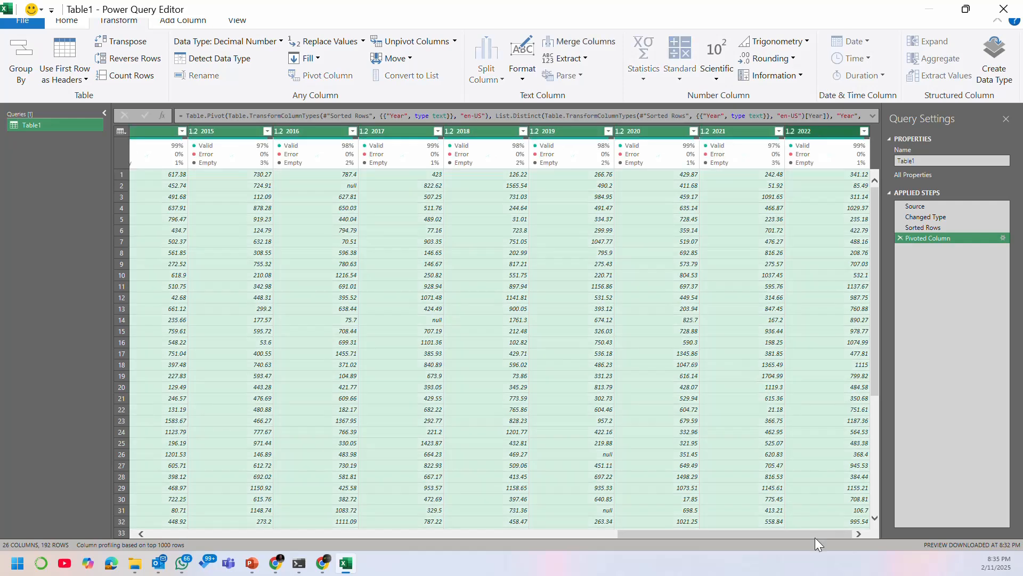
left_click_drag(814, 538, 433, 575)
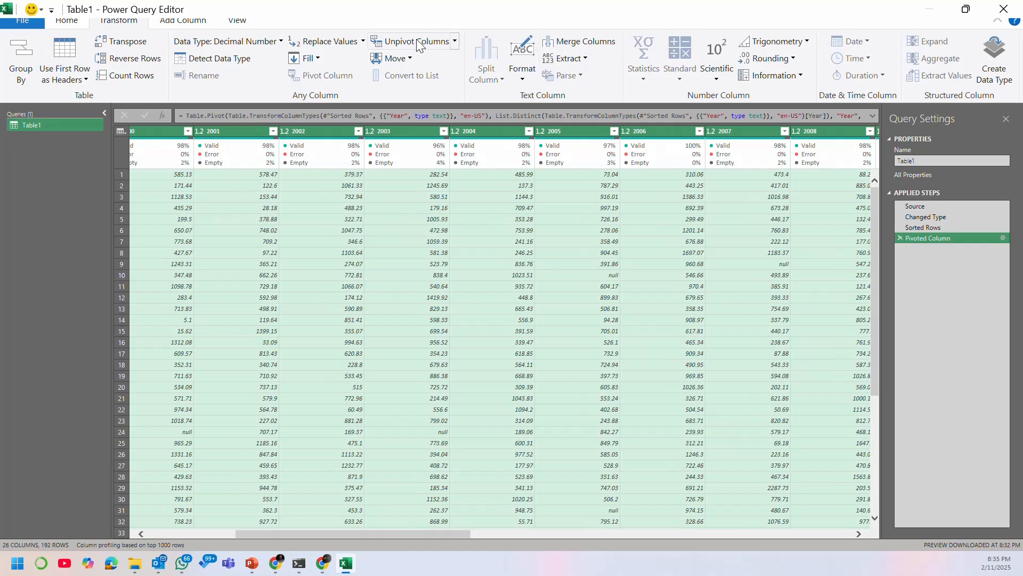
right_click(196, 184)
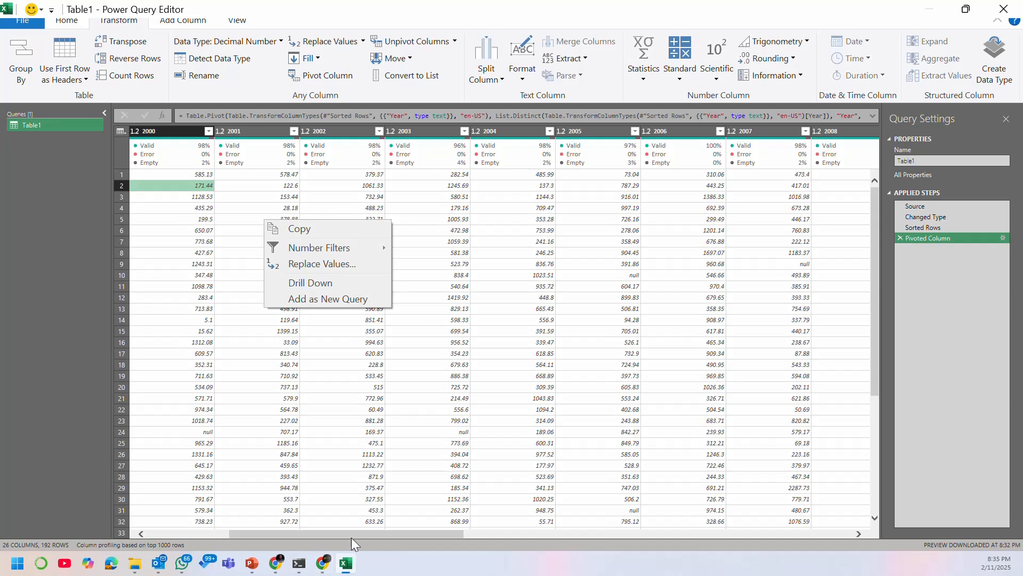
Step: Unpivot the year columns 2000 through 2022 of the pivoted table
left_click_drag(351, 534, 840, 523)
left_click(316, 131)
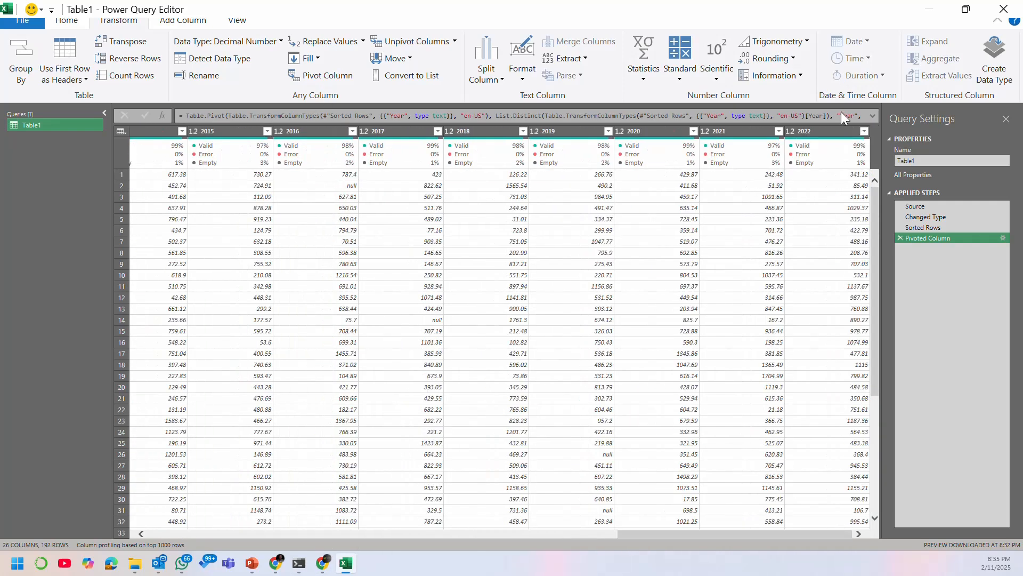
left_click(828, 132, "shift")
left_click_drag(669, 533, 240, 546)
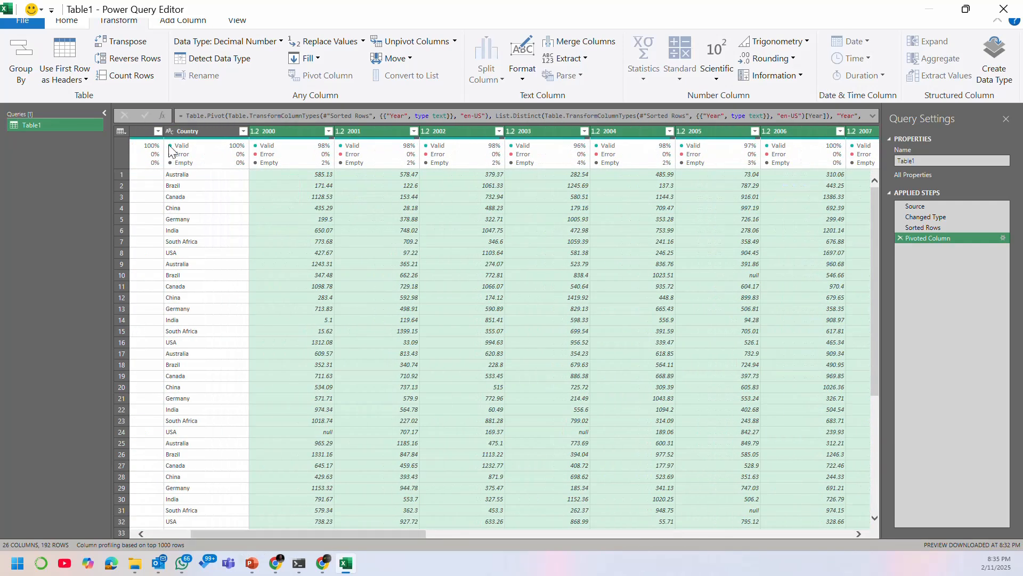
right_click(285, 131)
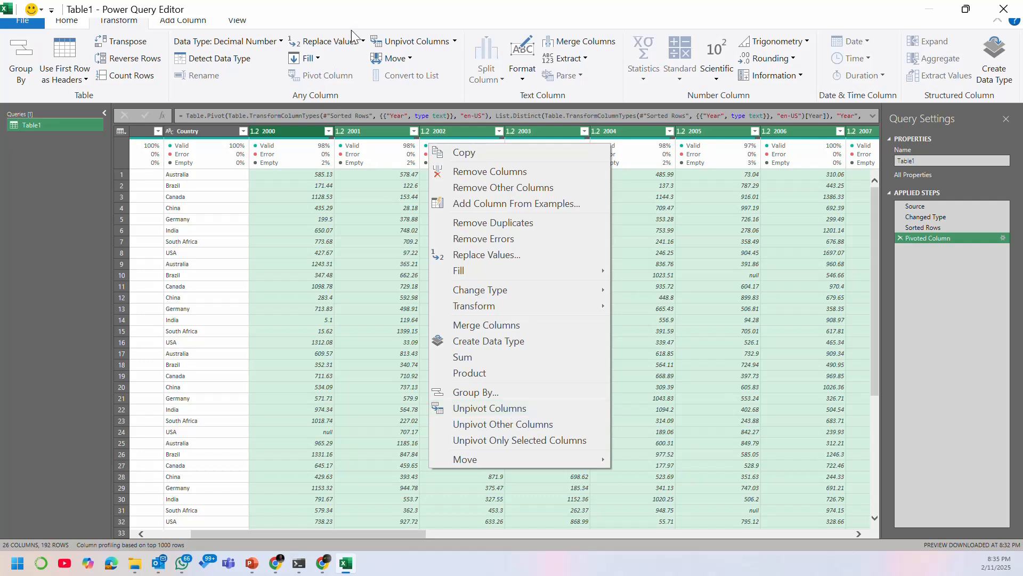
left_click(507, 410)
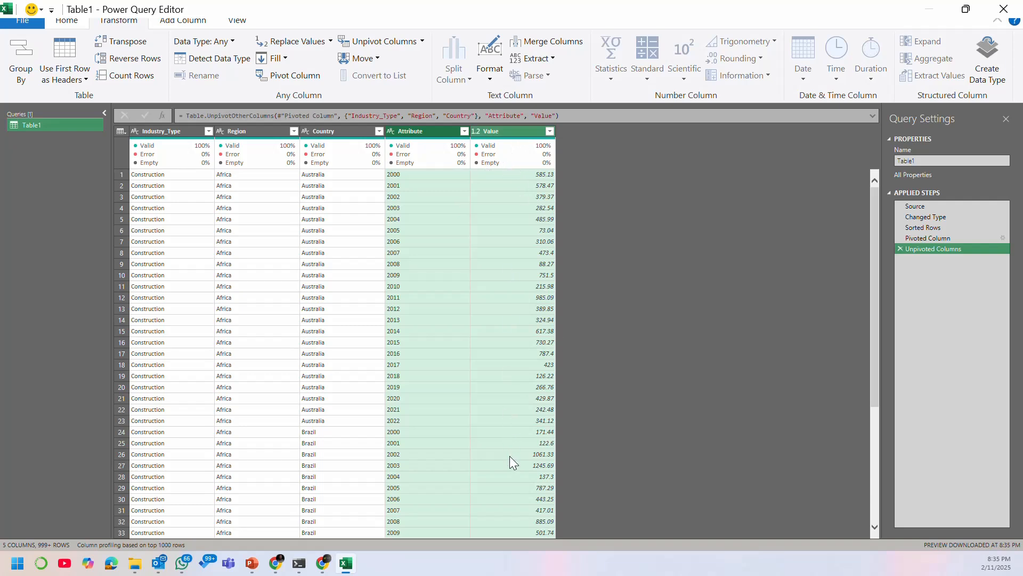
Step: Rename the Attribute column as Year and the Value column as Co2 Emmission MT
double_click(424, 133)
type("Year")
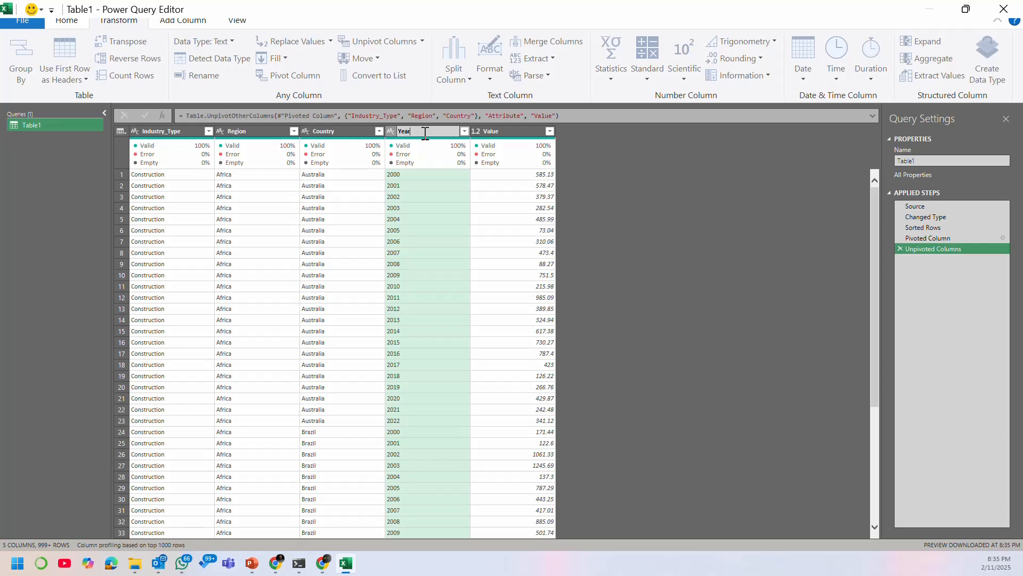
left_click(497, 130)
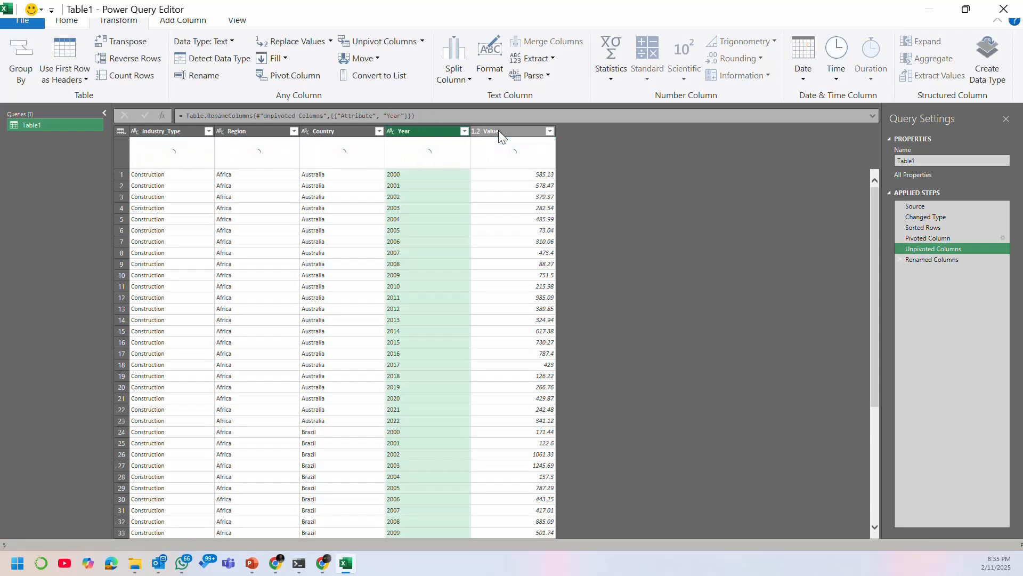
double_click(499, 132)
type("co2")
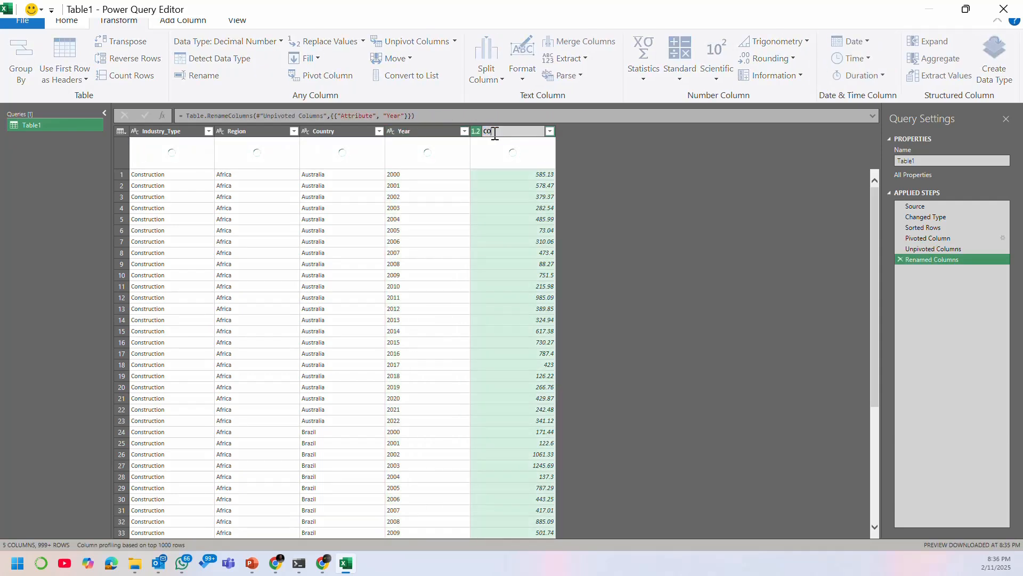
key("BackSpace")
key("BackSpace")
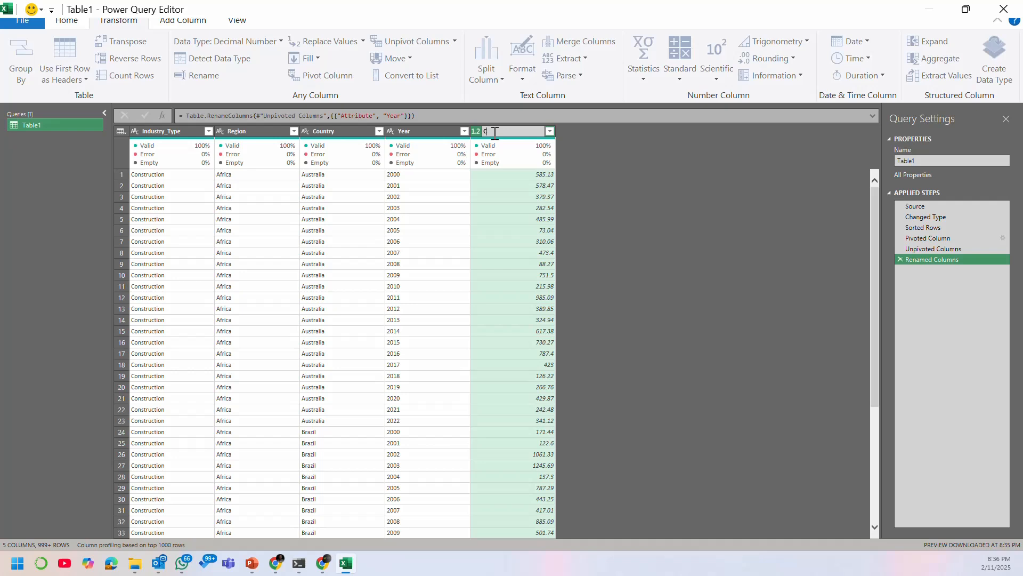
type("o2 Emmission MT")
key("Return")
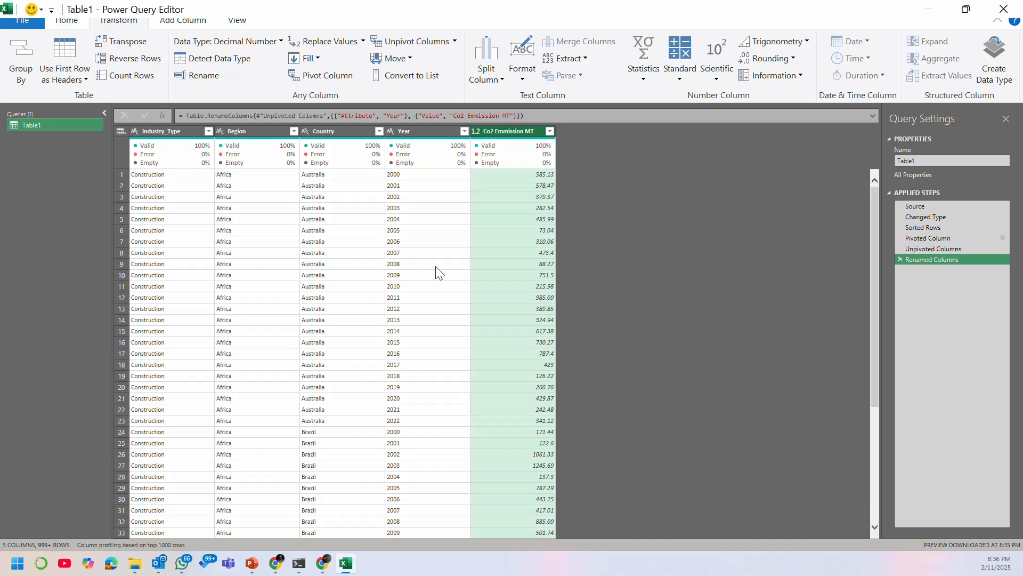
Step: Delete the Renamed Columns and Unpivoted Columns steps from the query
left_click(165, 131)
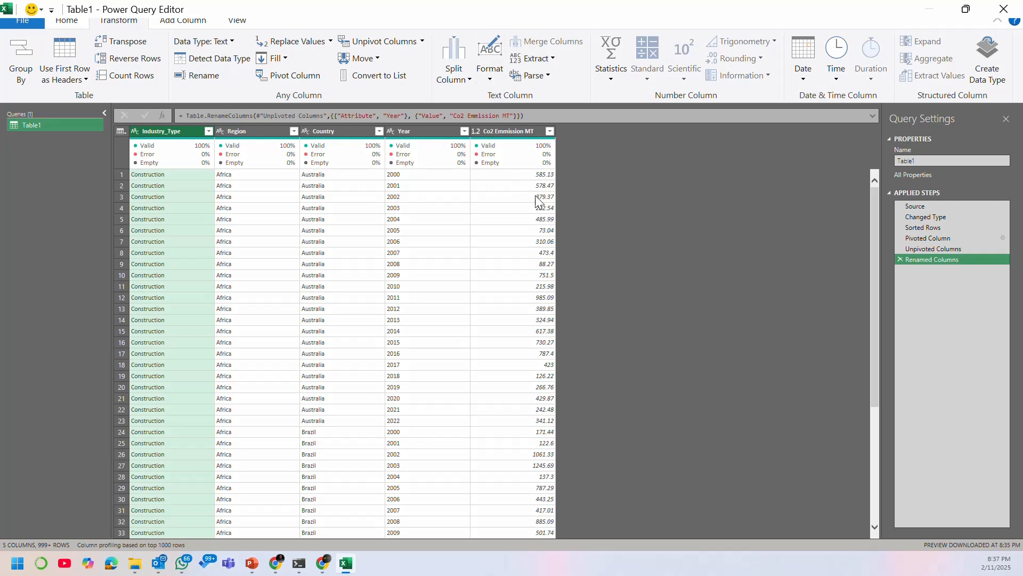
left_click(922, 248)
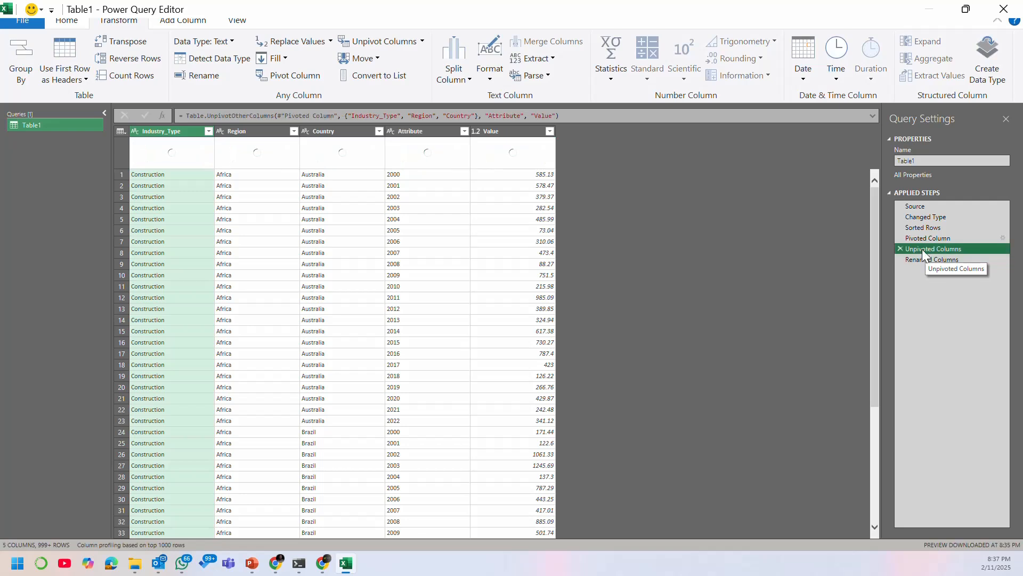
left_click(921, 260)
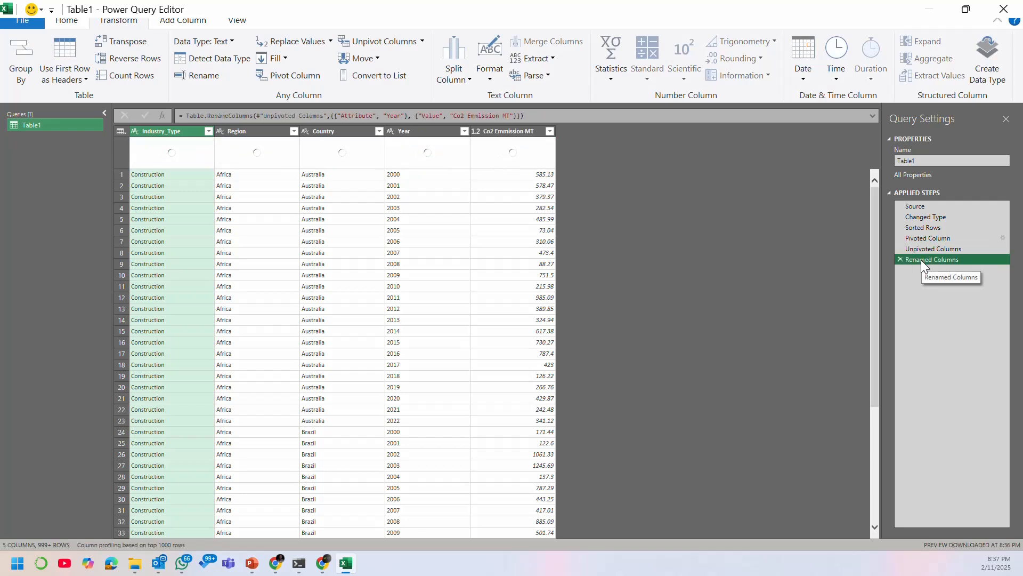
left_click(900, 259)
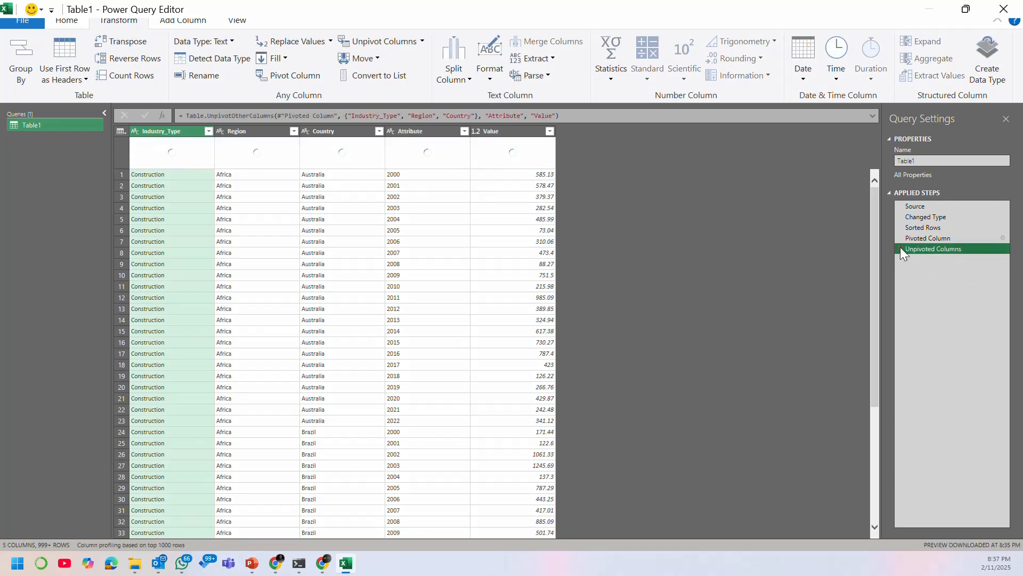
left_click(900, 249)
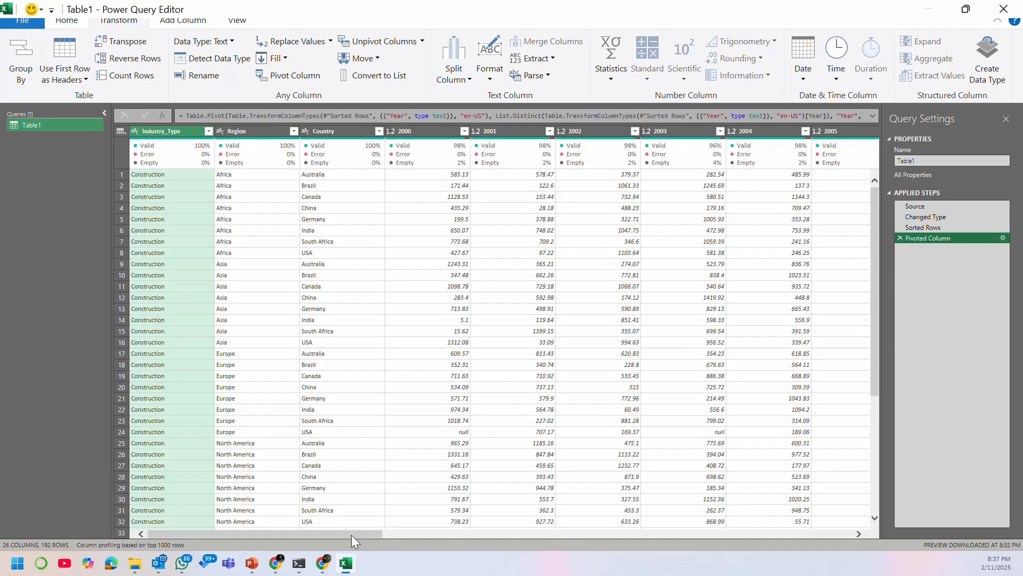
left_click_drag(351, 535, 296, 533)
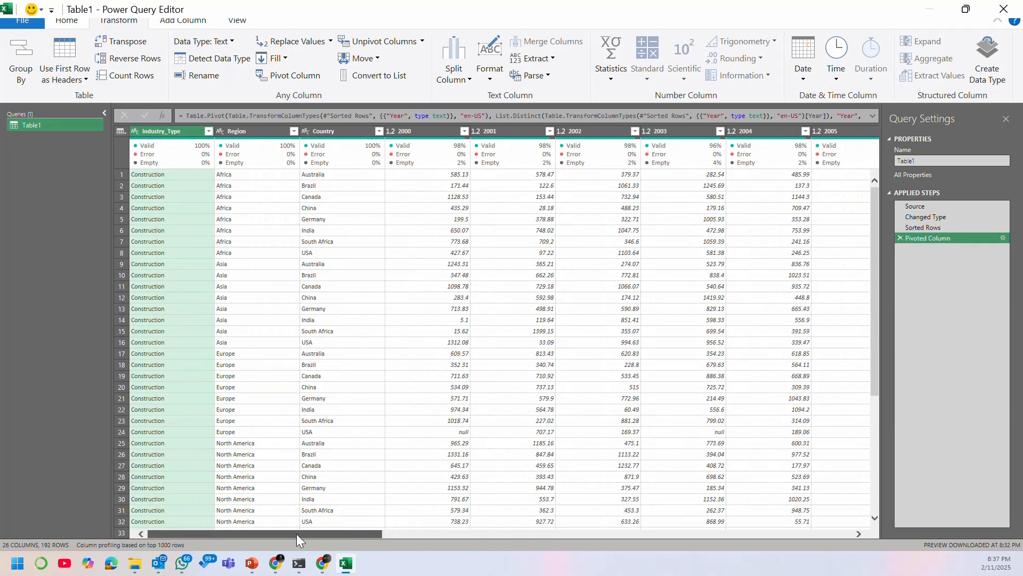
left_click(424, 130)
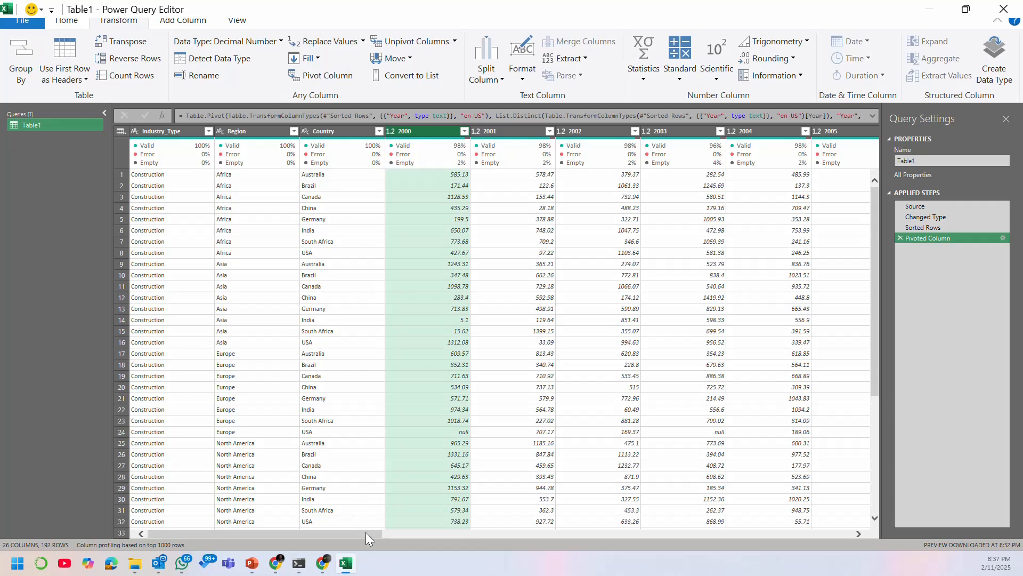
left_click_drag(366, 532, 870, 531)
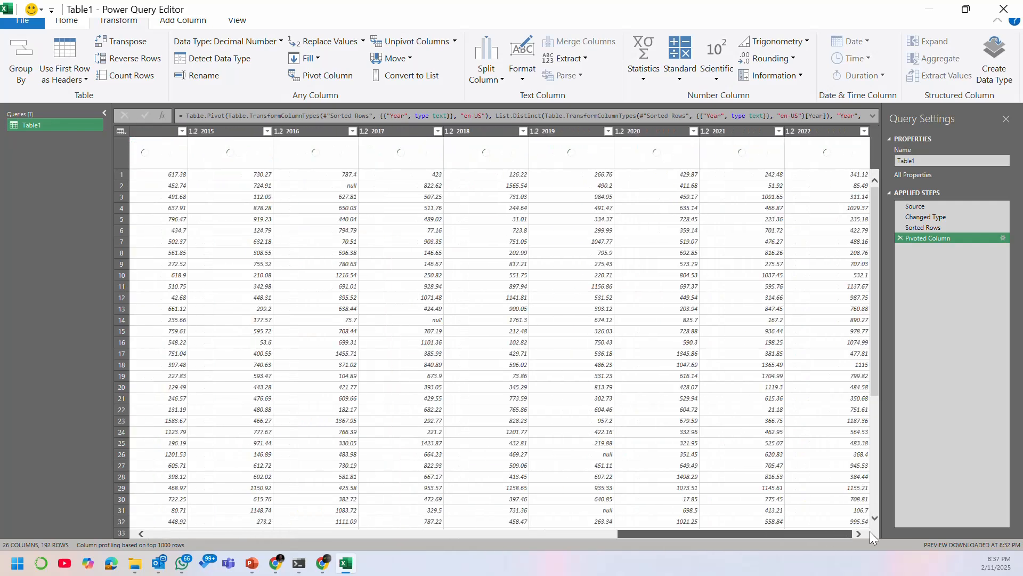
left_click(834, 133)
left_click_drag(788, 533, 244, 539)
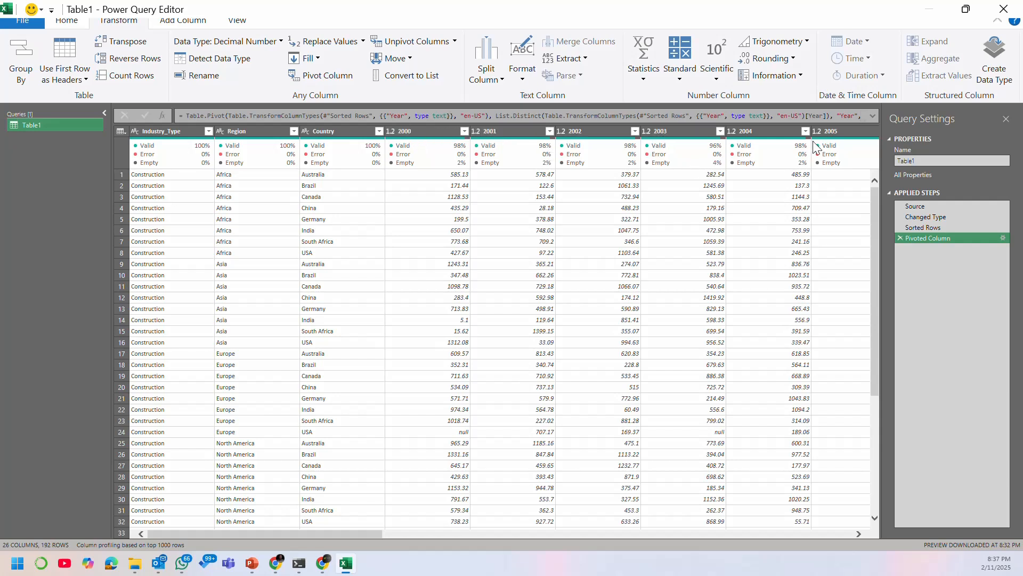
Step: Unpivot all columns other than Industry_Type, Region and Country
left_click(168, 133)
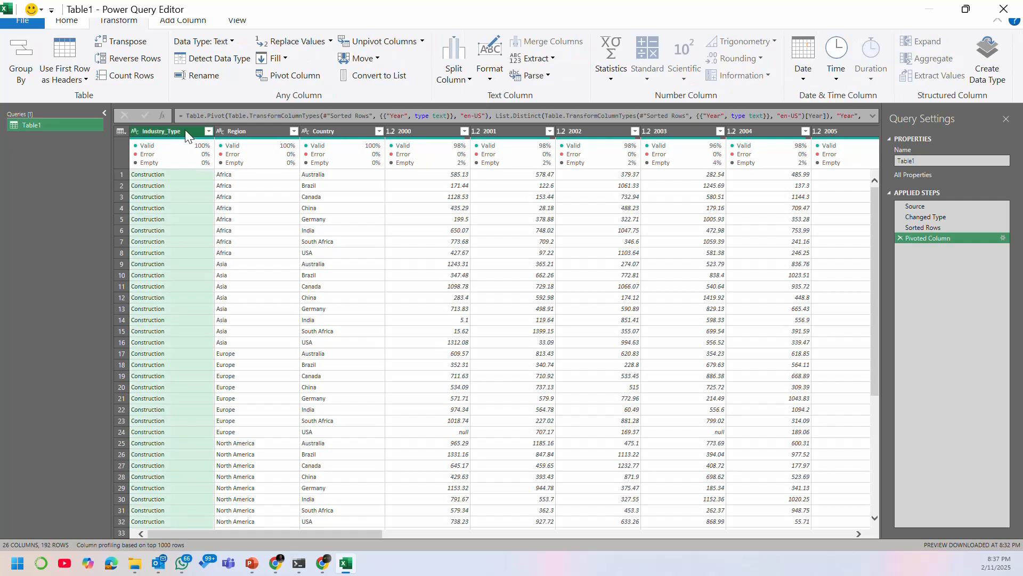
left_click(248, 130, "ctrl")
left_click(337, 129, "ctrl")
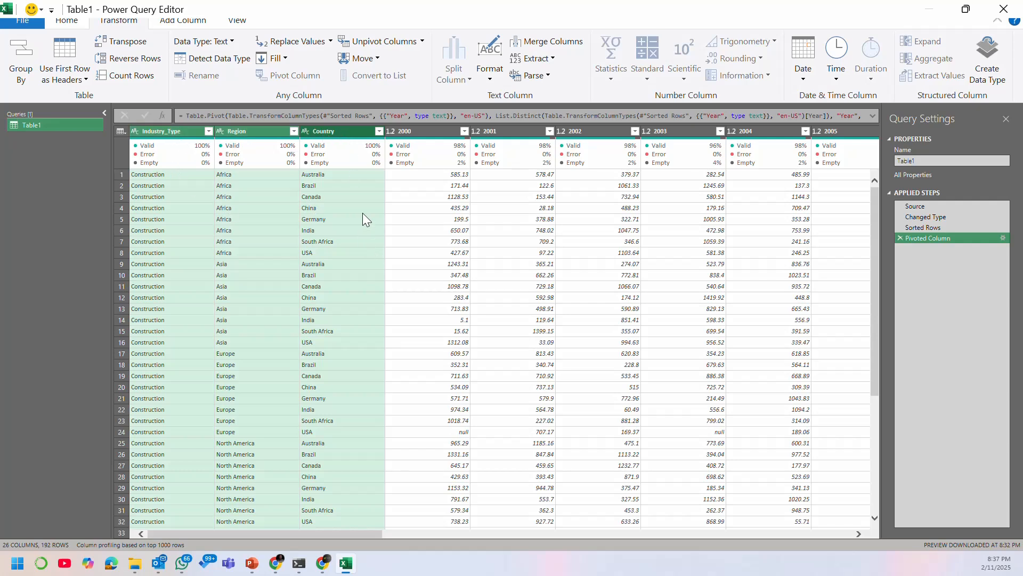
left_click(422, 42)
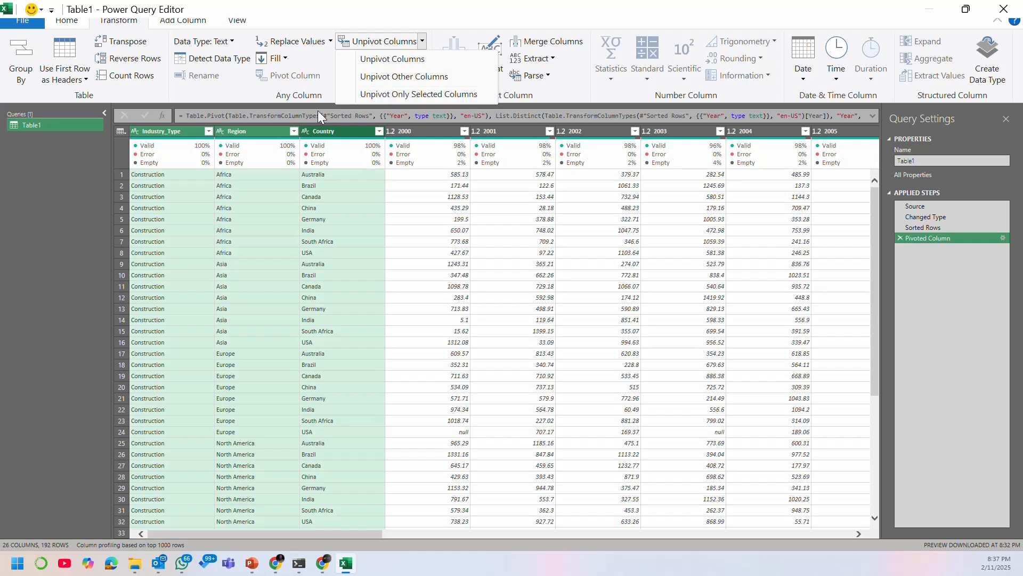
left_click(419, 76)
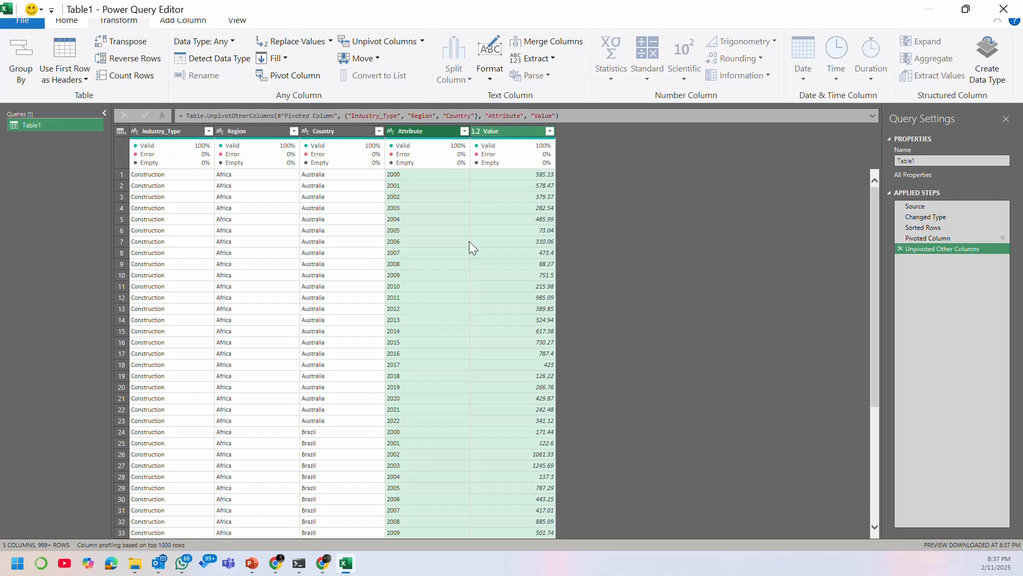
Step: Try to unpivot the year columns 2000 through 2022 from the Pivoted Column step
left_click_drag(926, 228, 929, 237)
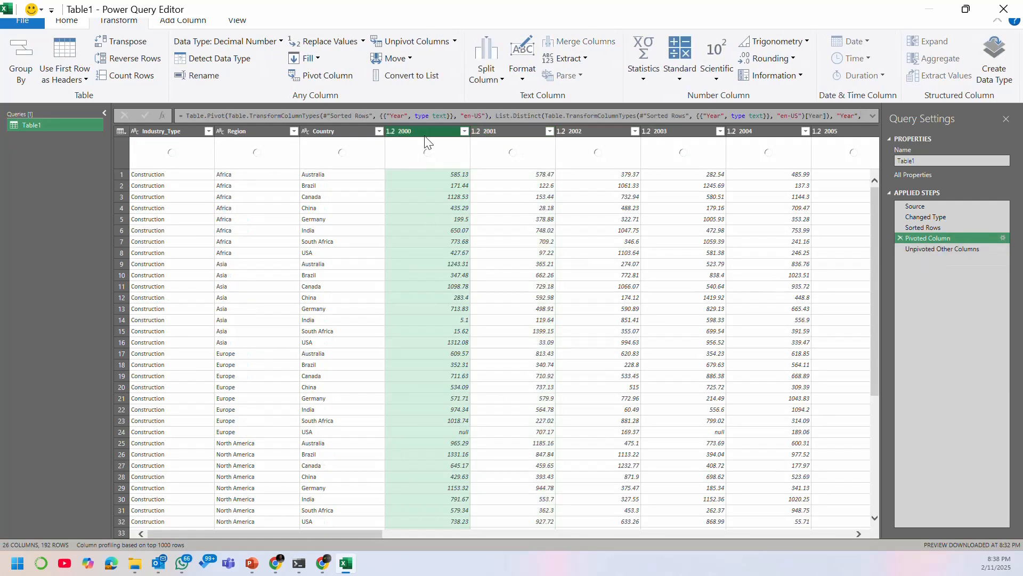
left_click(356, 529)
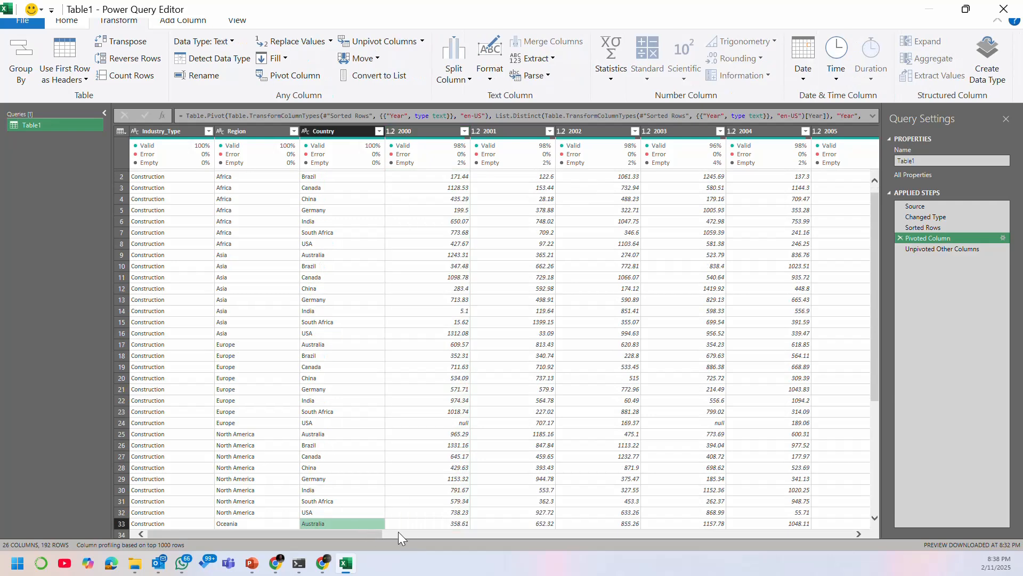
left_click(409, 131)
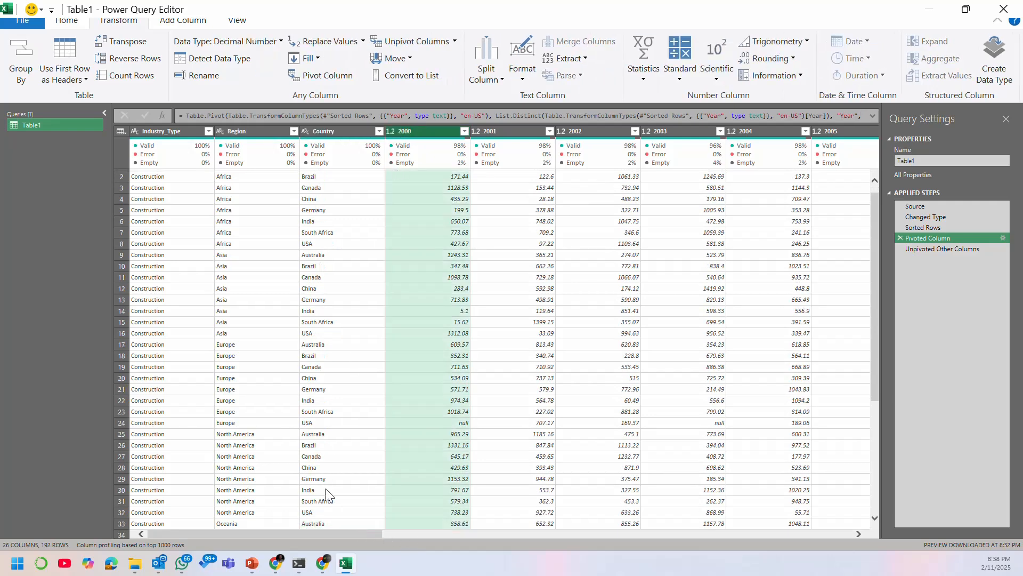
left_click_drag(373, 534, 920, 529)
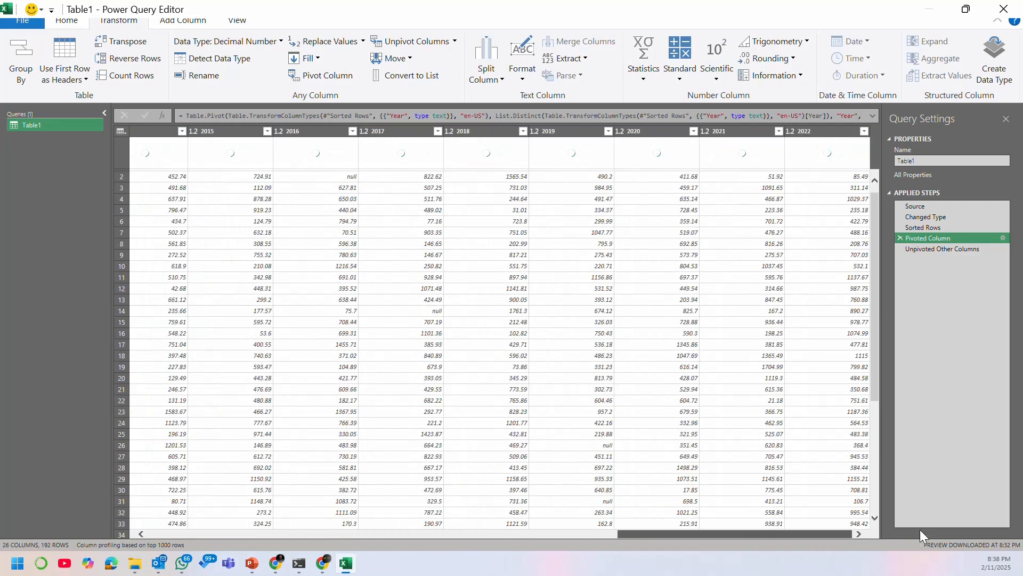
left_click(813, 137, "shift")
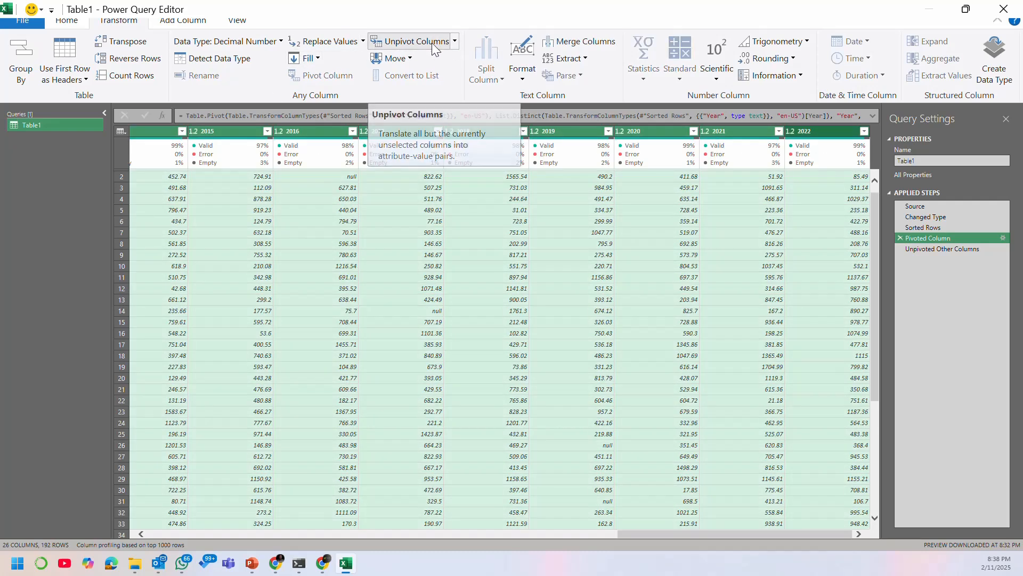
left_click(431, 46)
left_click(663, 302)
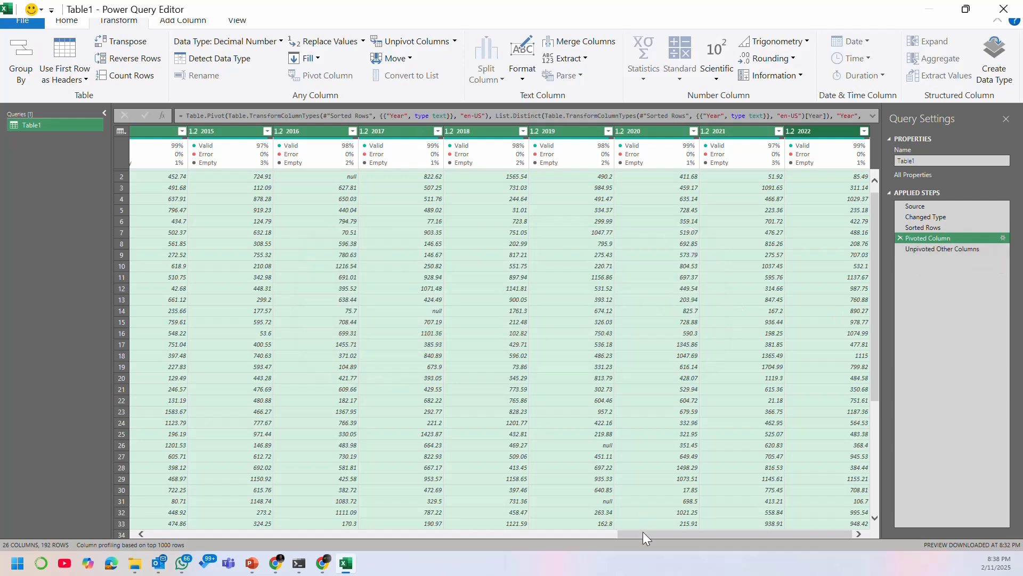
Step: Check the Unpivot Other Columns option with Industry_Type, Region and Country selected in the Pivoted Column step, ending on the Unpivoted Other Columns step
left_click_drag(643, 533, 107, 546)
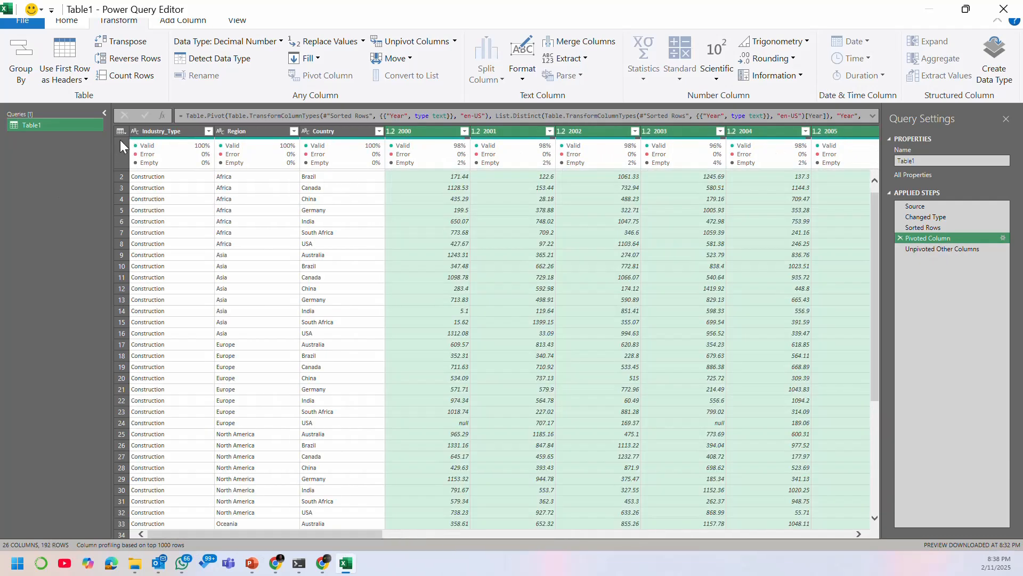
left_click(137, 130)
left_click(347, 128, "shift")
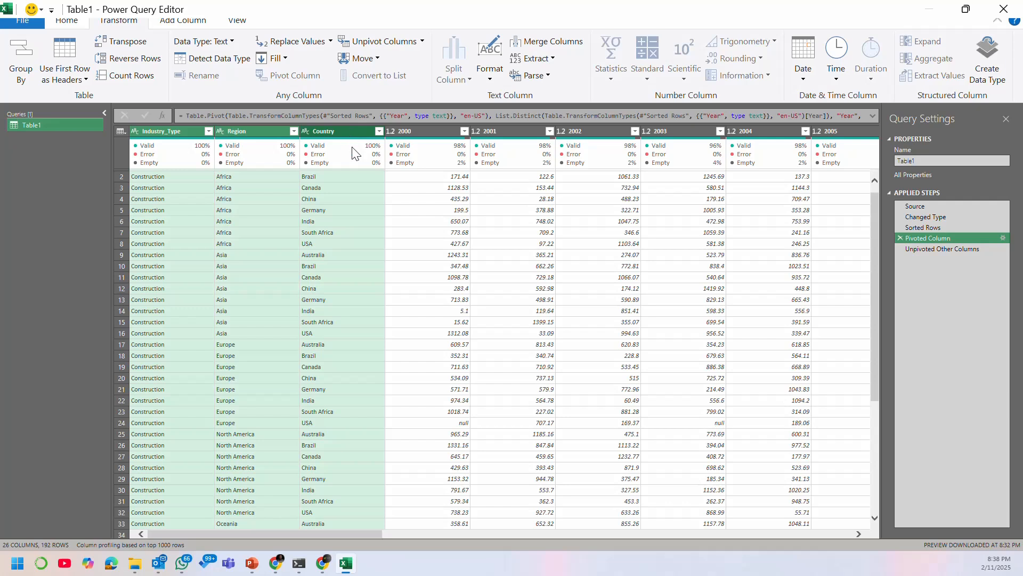
left_click(422, 41)
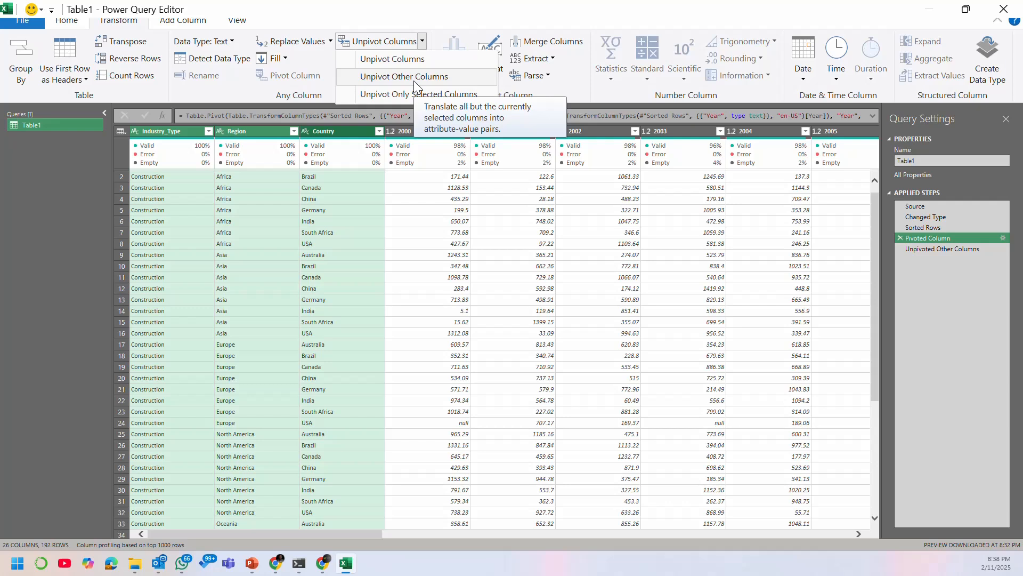
left_click(945, 251)
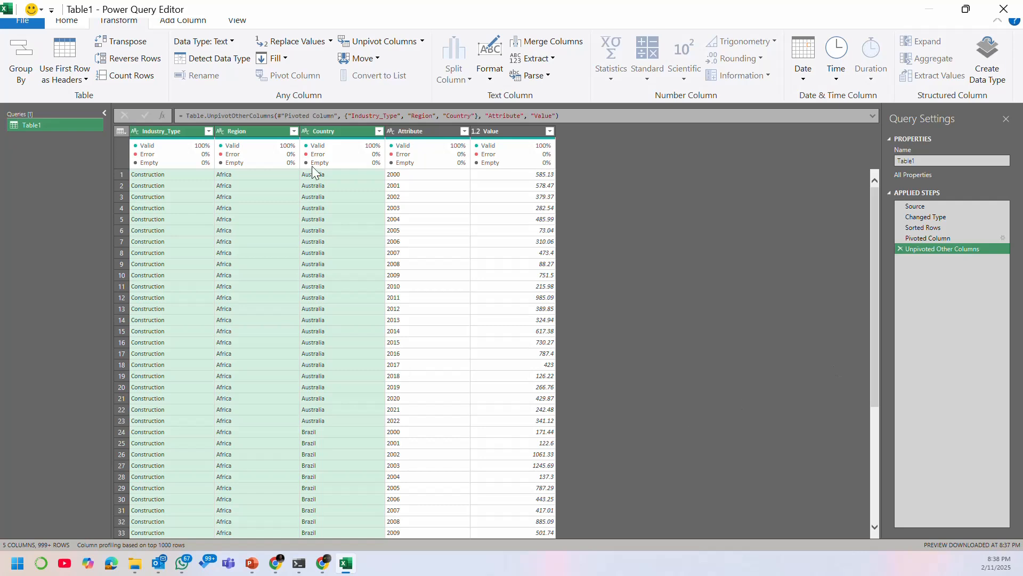
left_click(176, 130)
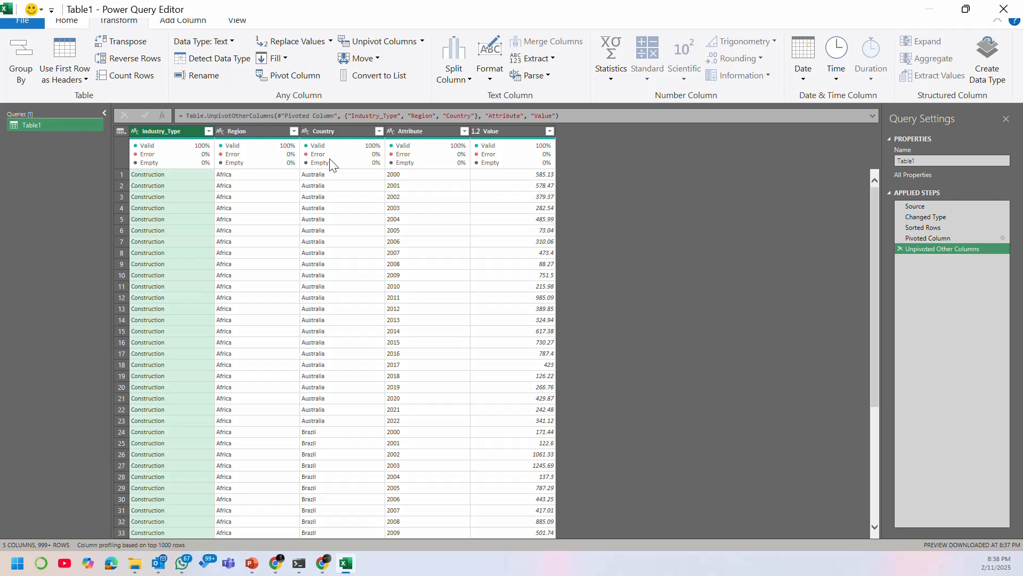
mouse_move(330, 163)
left_click(291, 77)
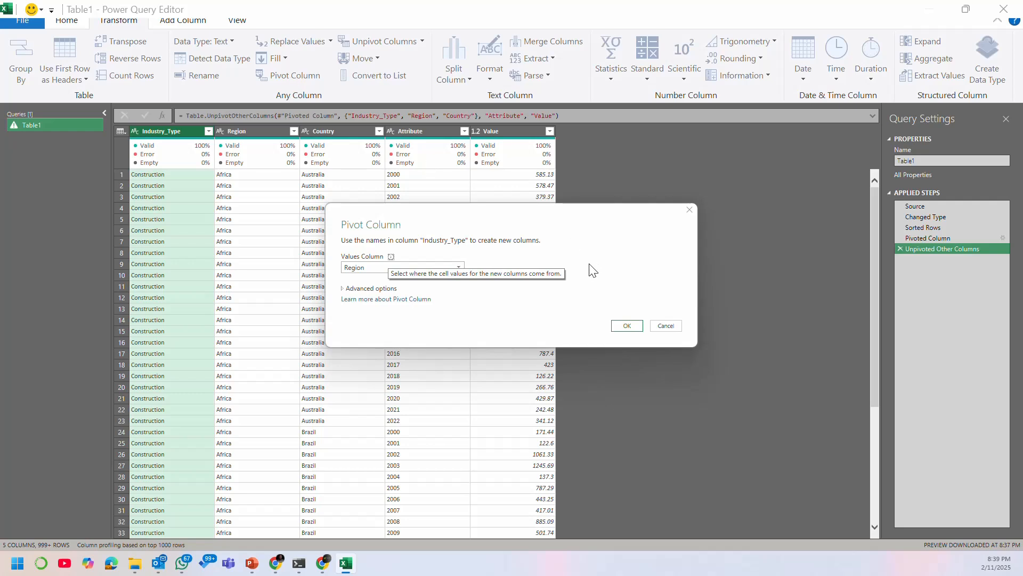
left_click(400, 268)
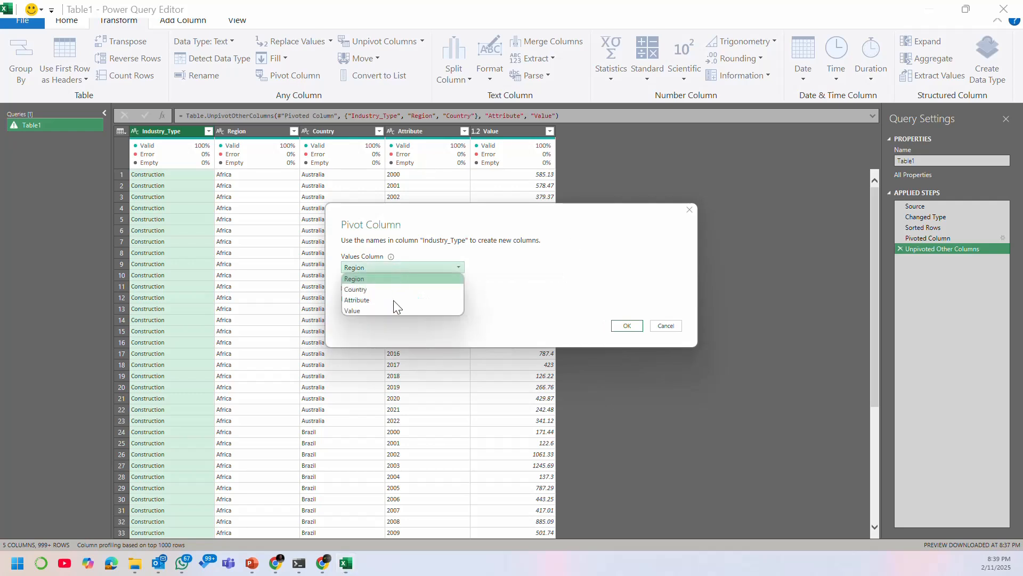
left_click(666, 326)
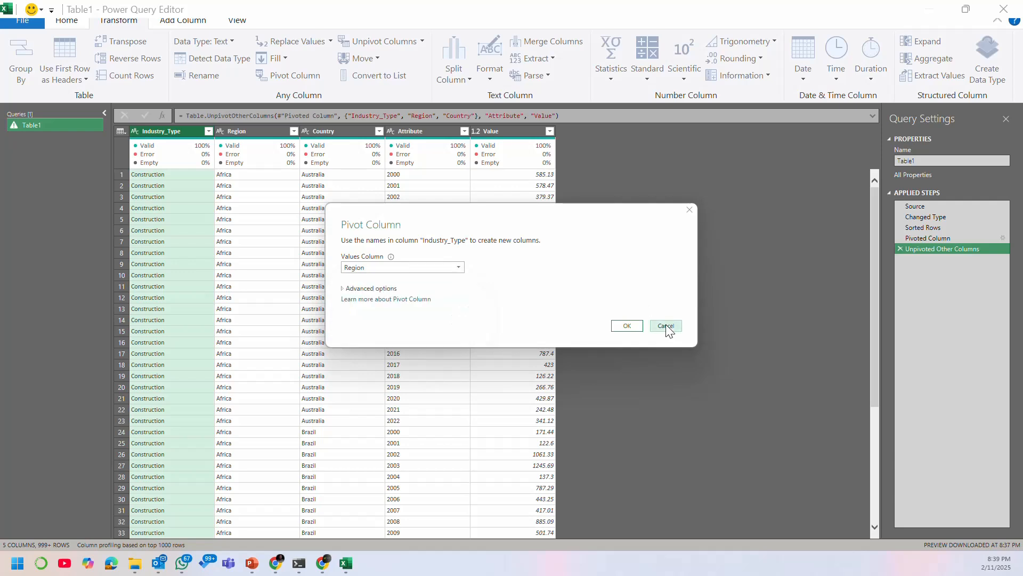
left_click(666, 325)
Step: Rename the Attribute column as Year and the Value column as CO2 Emission MT
double_click(431, 131)
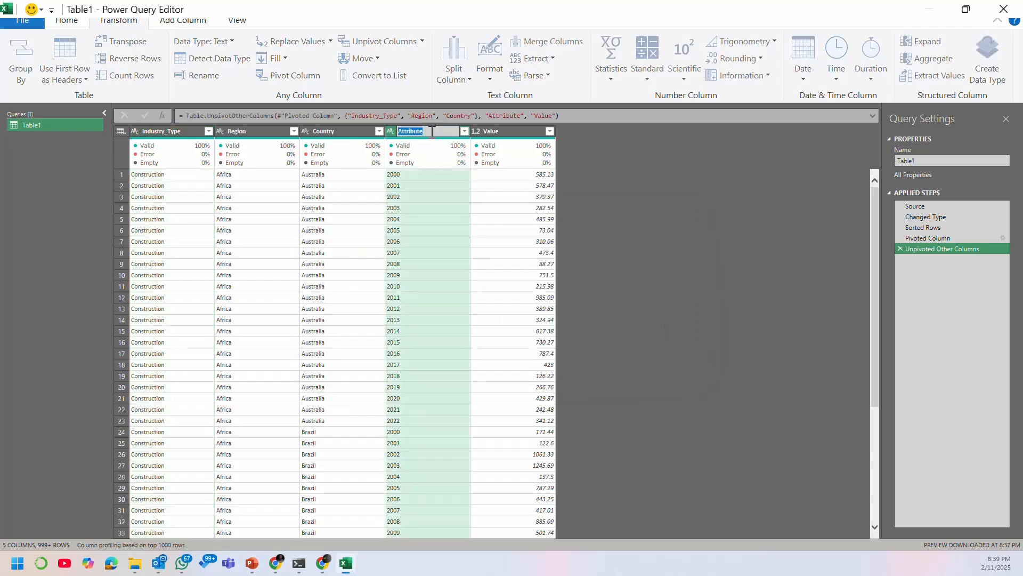
type("Year")
key("Return")
double_click(500, 131)
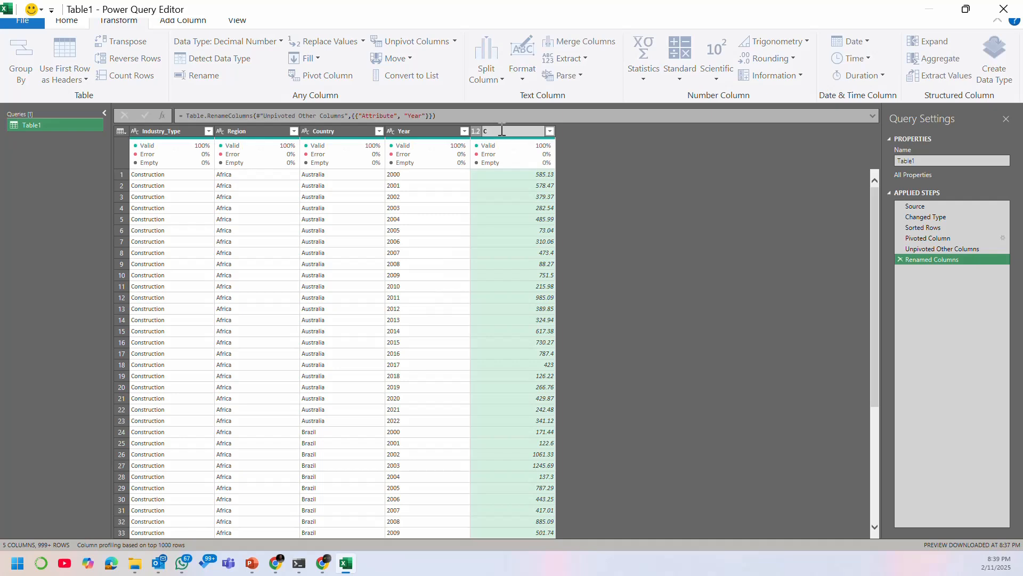
type("CO2 Emmis")
type("sion MT")
key("Return")
Step: Compare the renamed table with the Sorted Rows step, ending on the Renamed Columns step
mouse_move(523, 163)
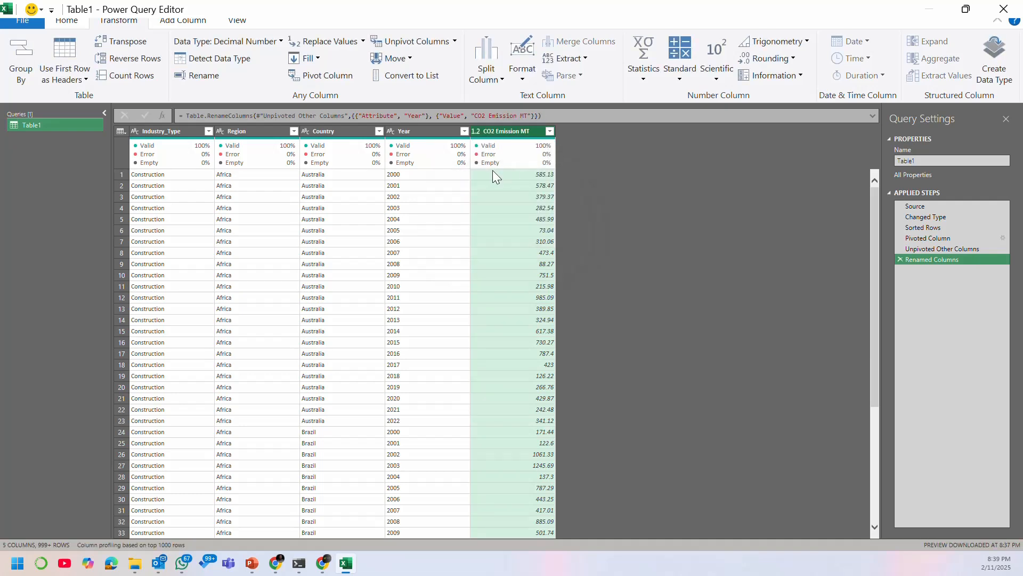
left_click(916, 228)
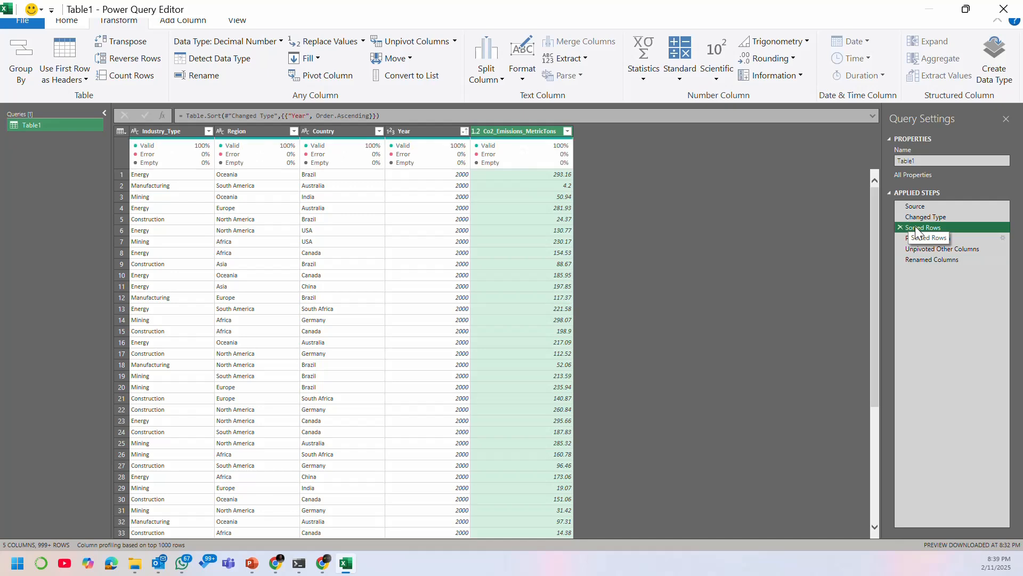
left_click(948, 260)
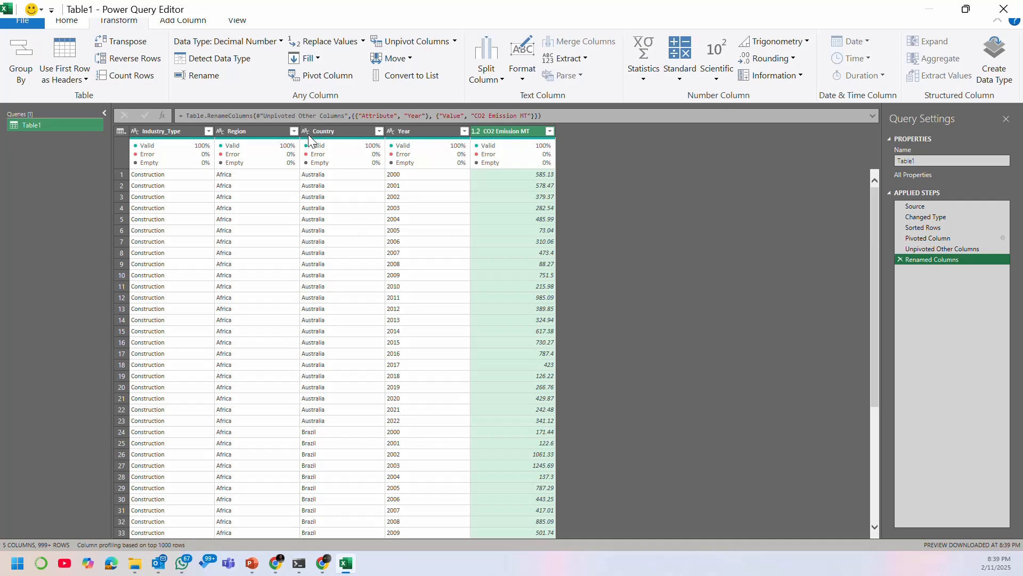
Step: Load the full list of Industry_Type filter values for review and close it without filtering
left_click(157, 132)
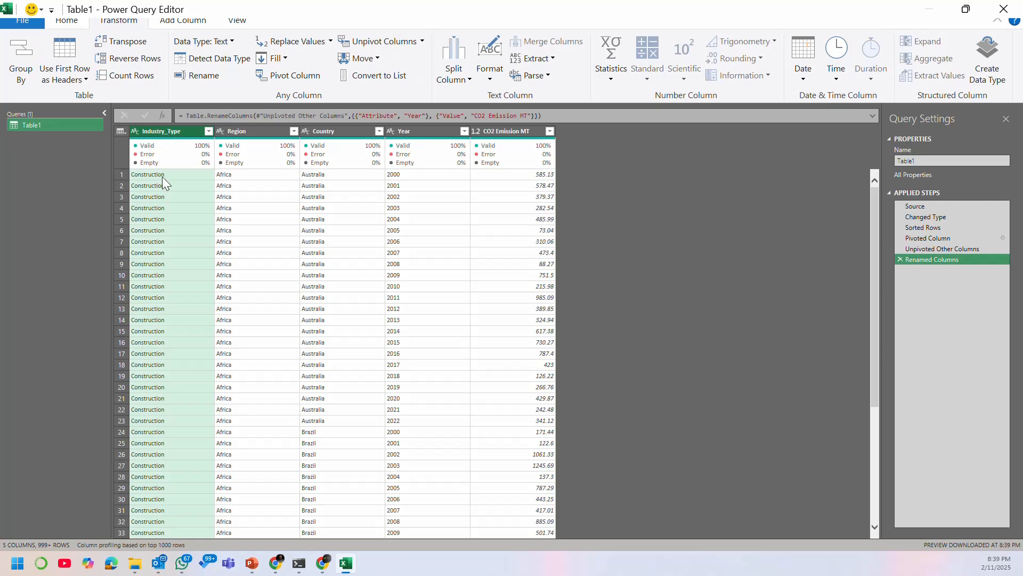
left_click(208, 131)
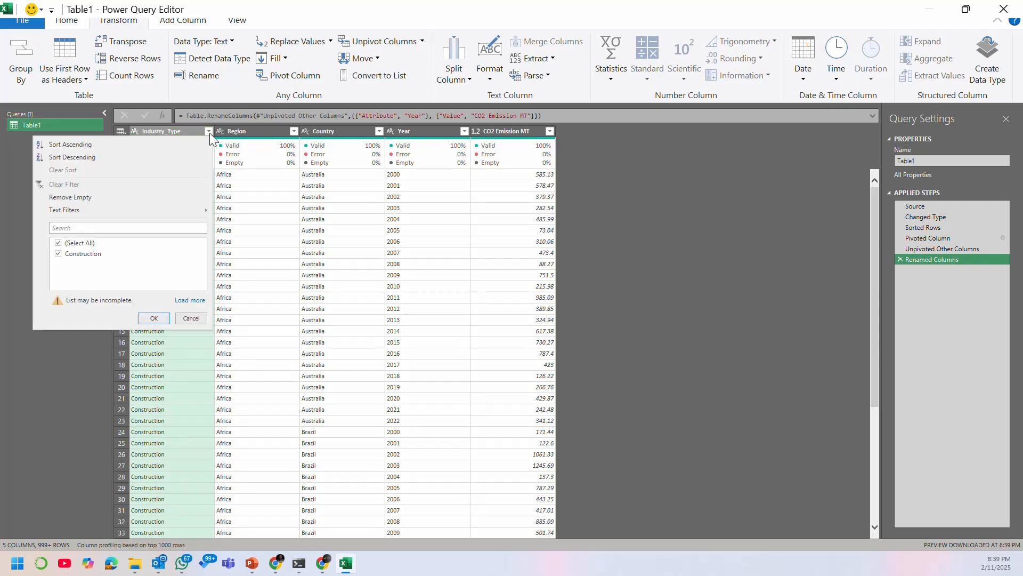
left_click(191, 300)
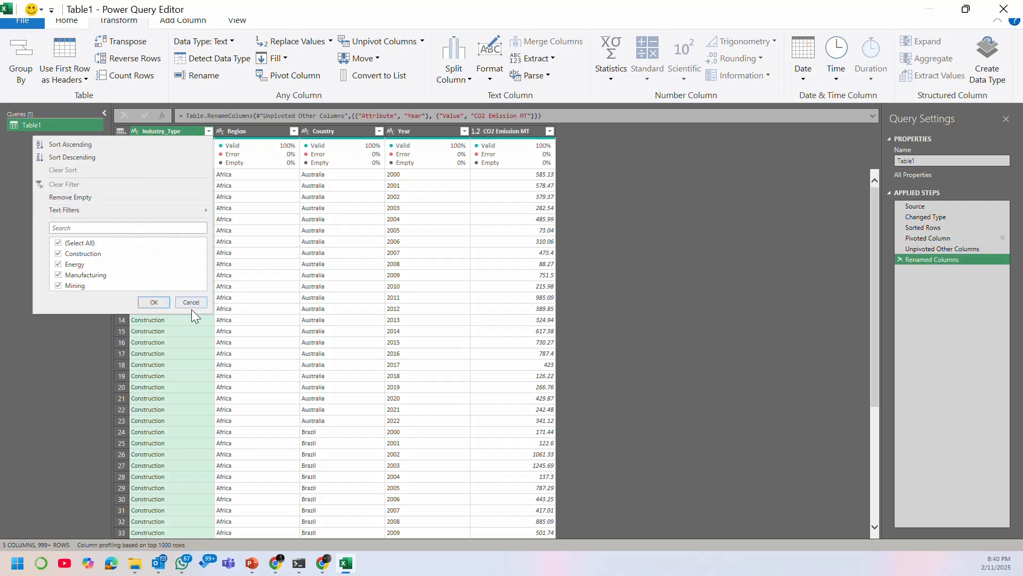
left_click(627, 190)
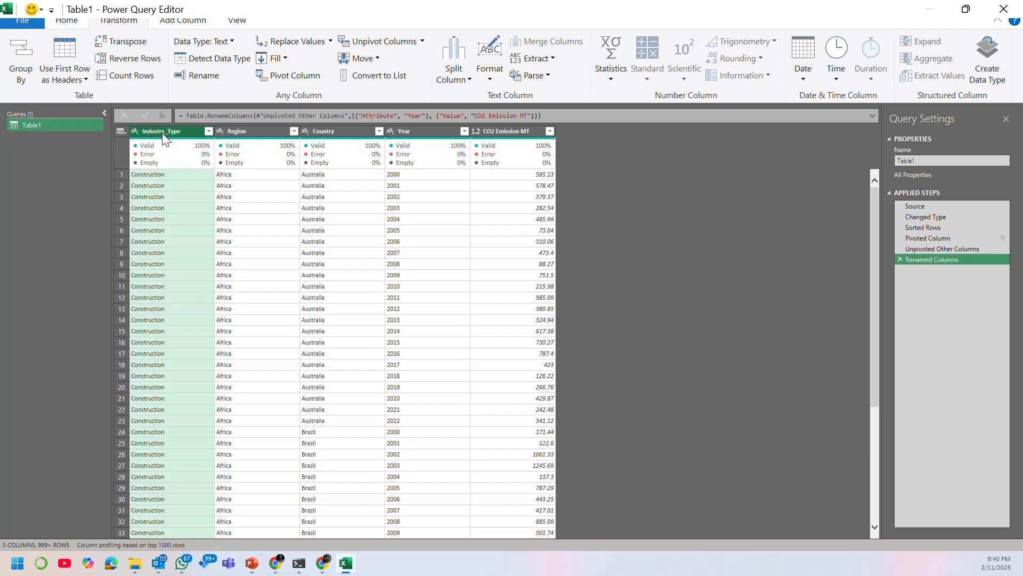
Step: Pivot the Industry_Type column using CO2 Emission MT as the values column
left_click(302, 79)
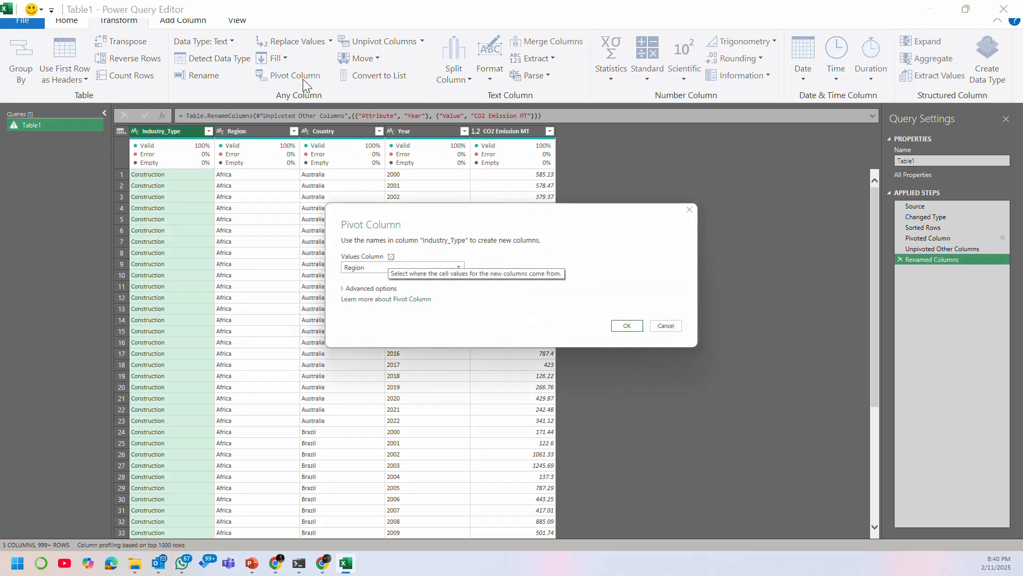
left_click(367, 267)
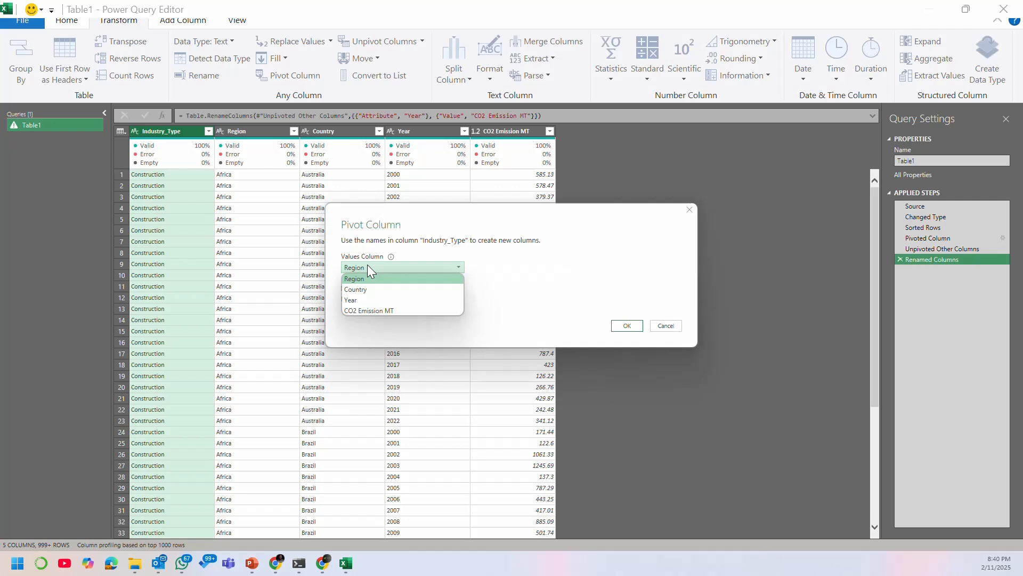
left_click(382, 312)
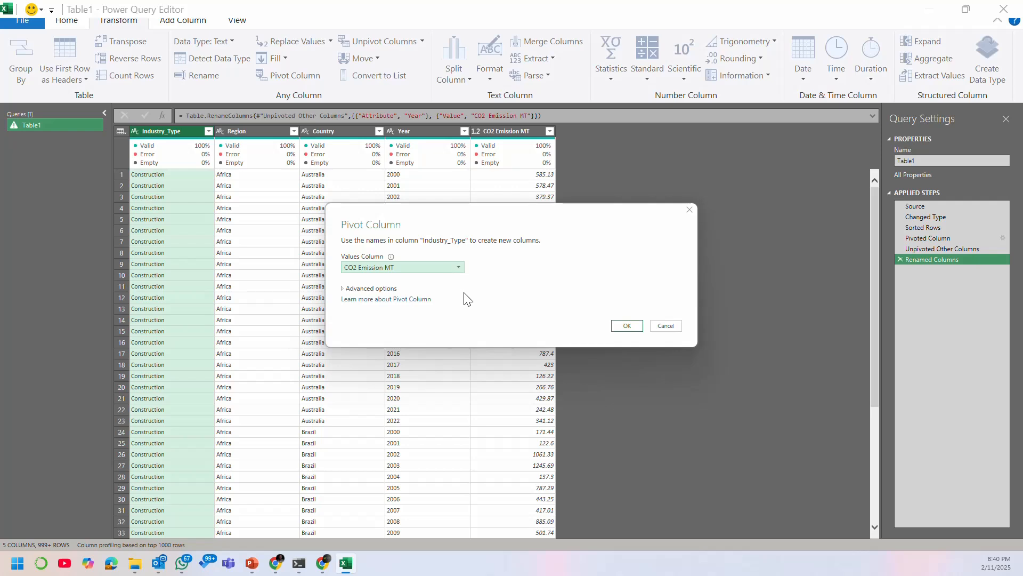
left_click(624, 325)
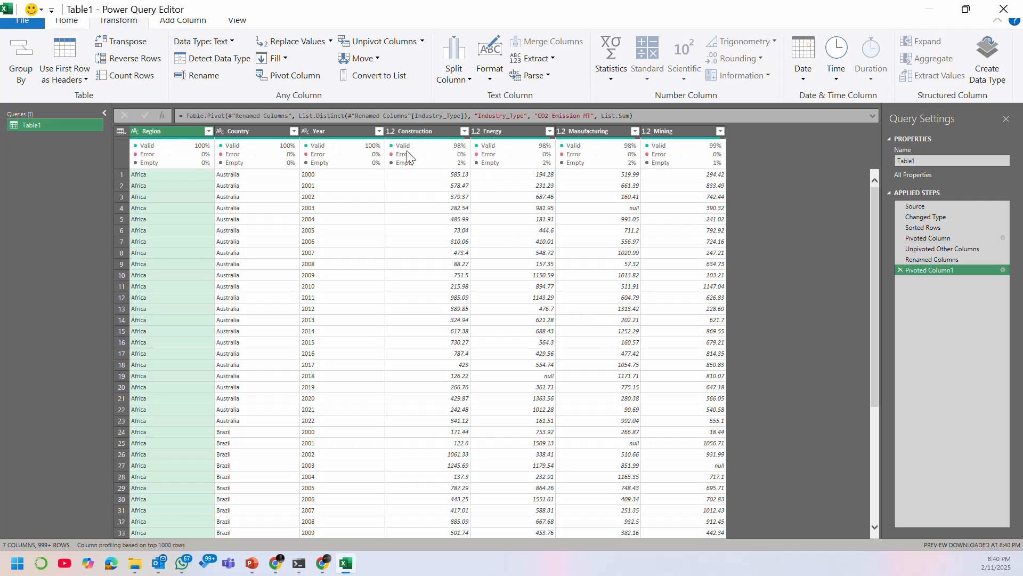
Step: Select the Construction, Energy, Manufacturing and Mining columns to review the pivoted industry values
left_click(159, 129)
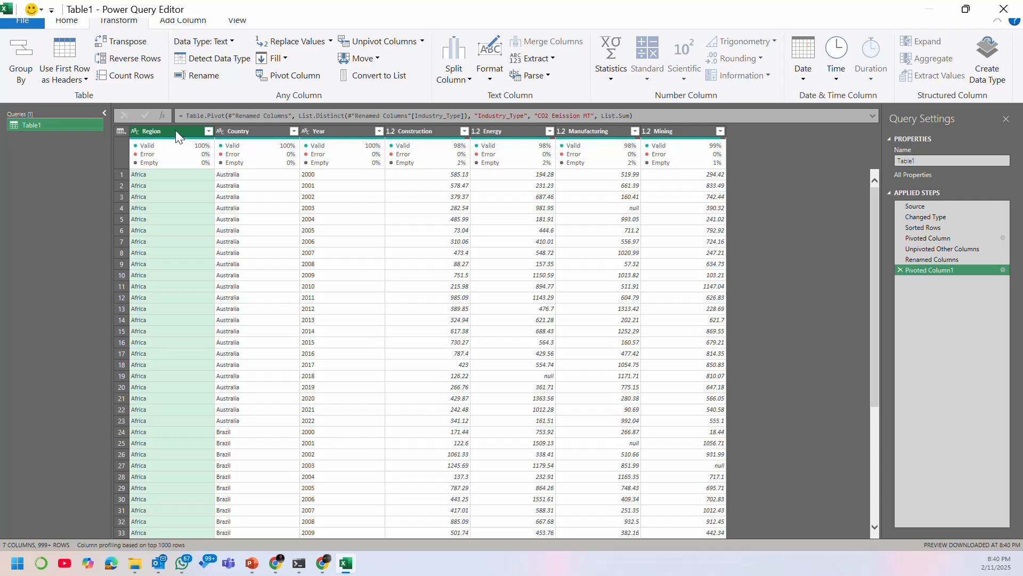
left_click(430, 133)
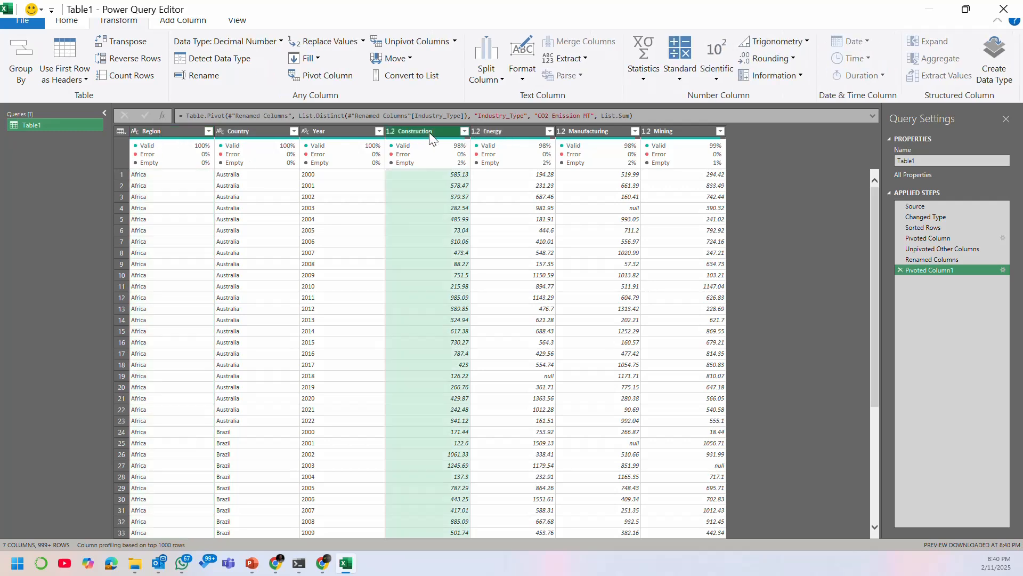
left_click(509, 130, "ctrl")
left_click(616, 128, "ctrl")
left_click(676, 129, "ctrl")
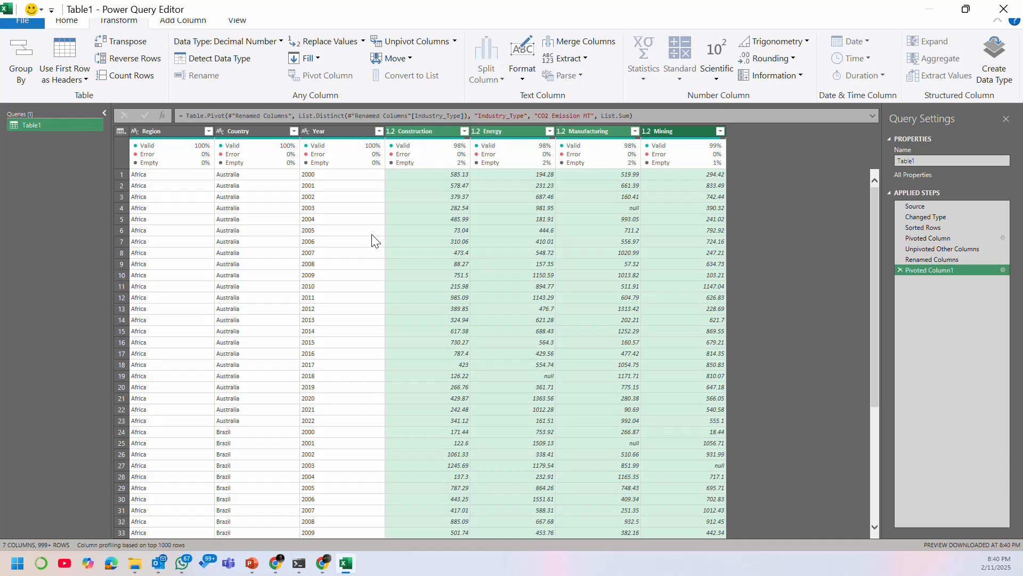
Step: Close the query editor and load the pivoted query into the workbook
left_click(68, 20)
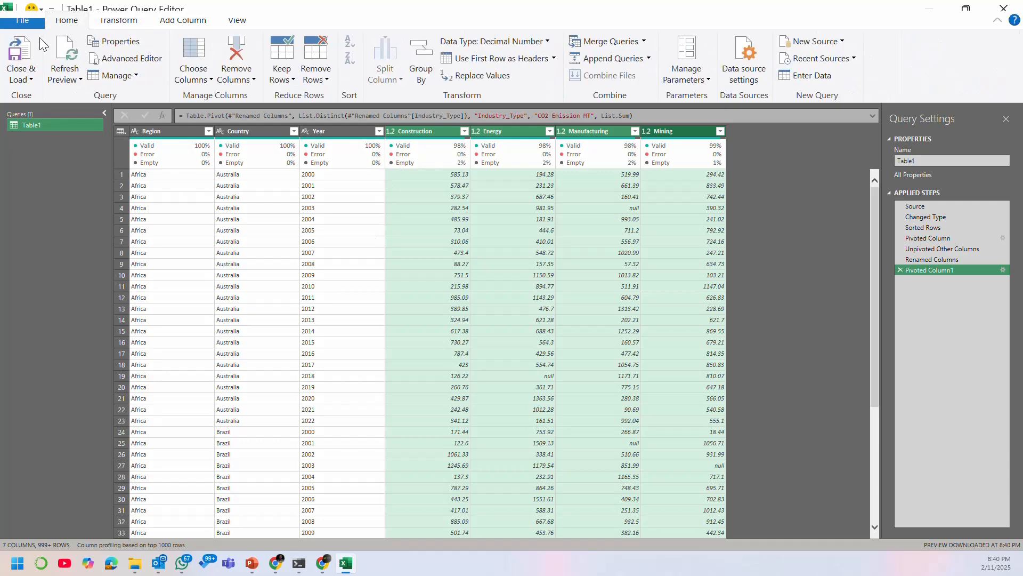
left_click(32, 79)
left_click(24, 99)
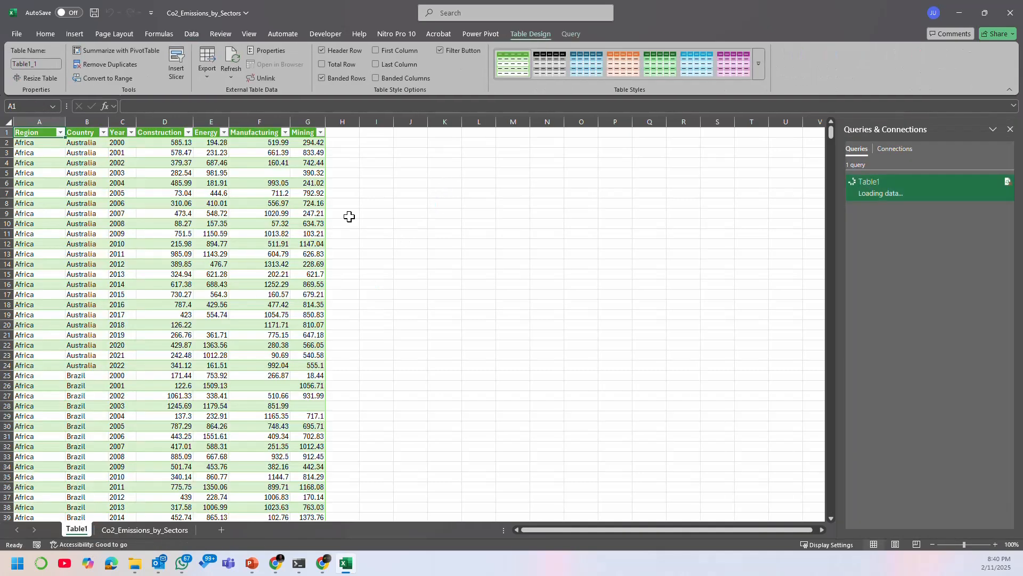
Step: Compare the loaded Region-to-Mining table on the Table1 sheet with the source data on the Co2_Emissions_by_Sectors sheet
left_click(317, 168)
left_click_drag(45, 120, 322, 117)
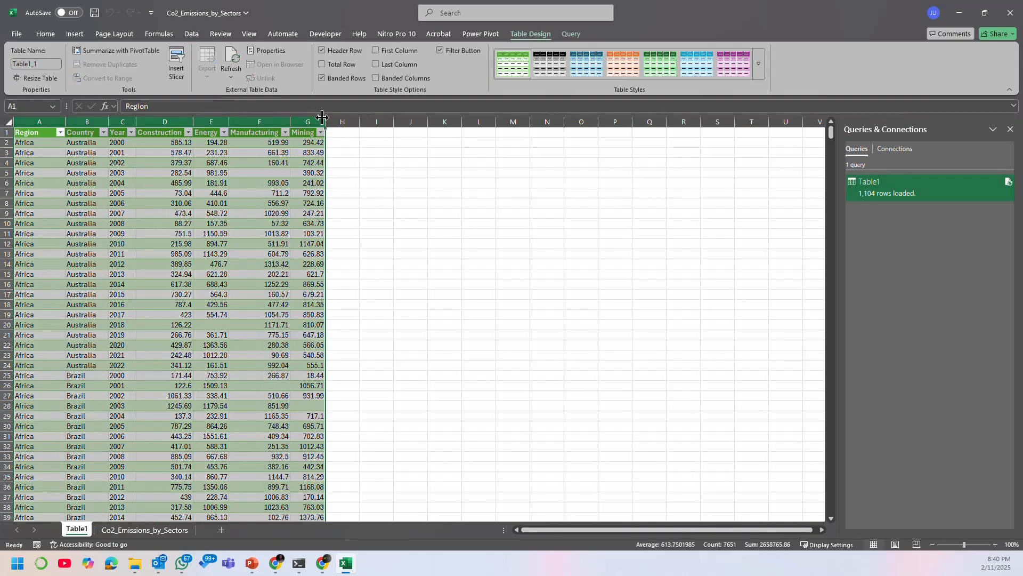
left_click(525, 213)
left_click(185, 420)
left_click(160, 529)
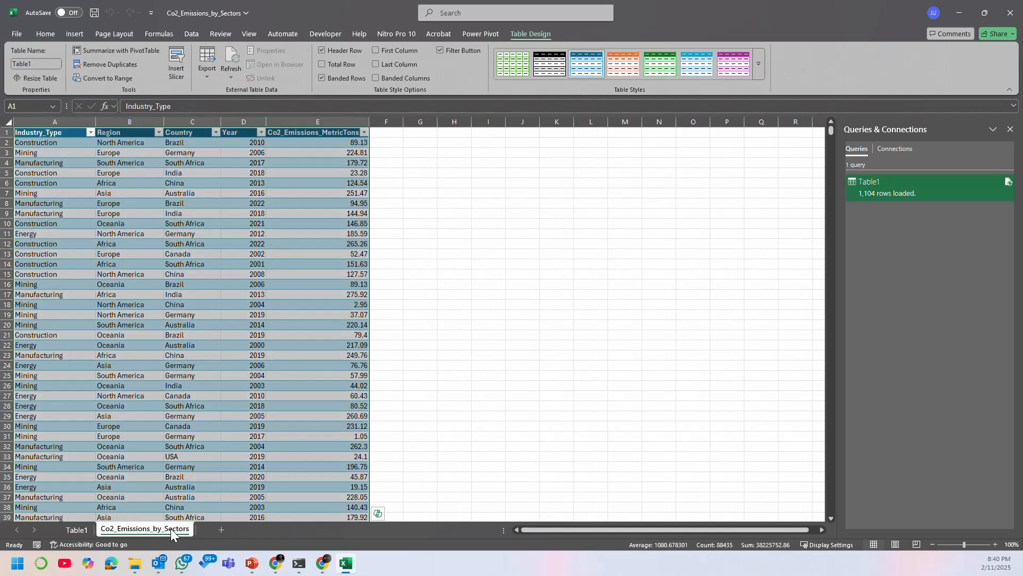
left_click(240, 335)
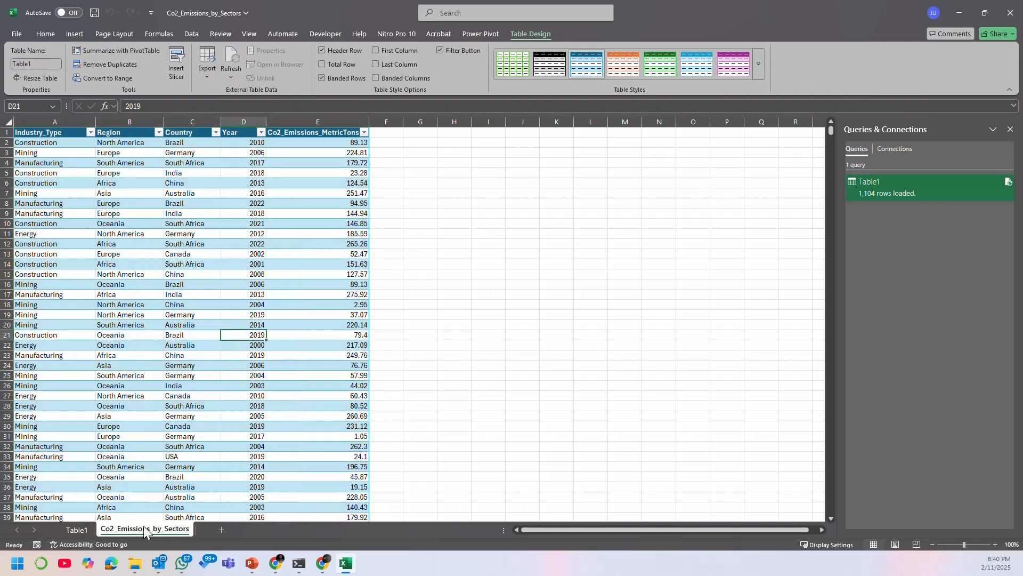
left_click(75, 532)
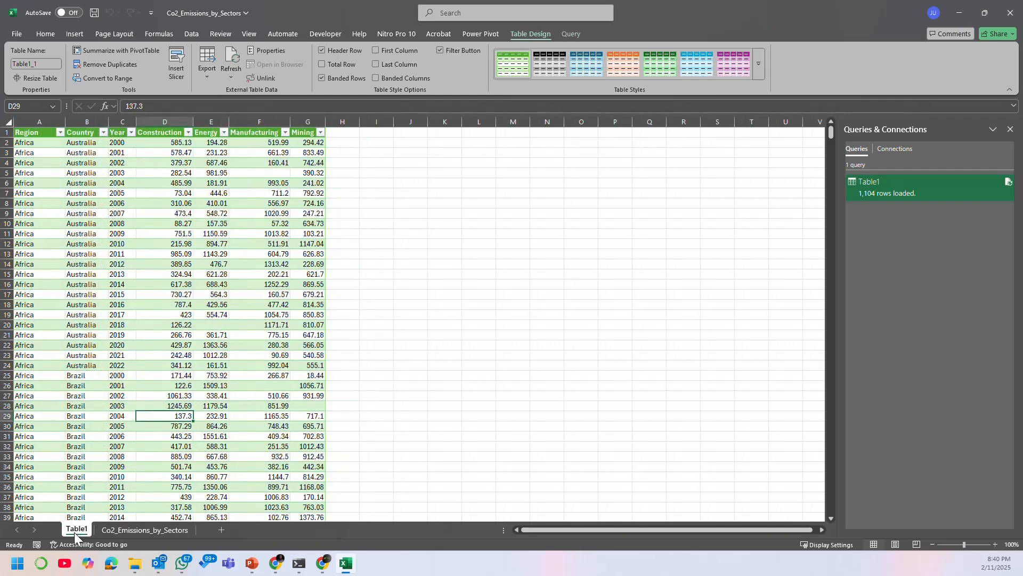
left_click(266, 284)
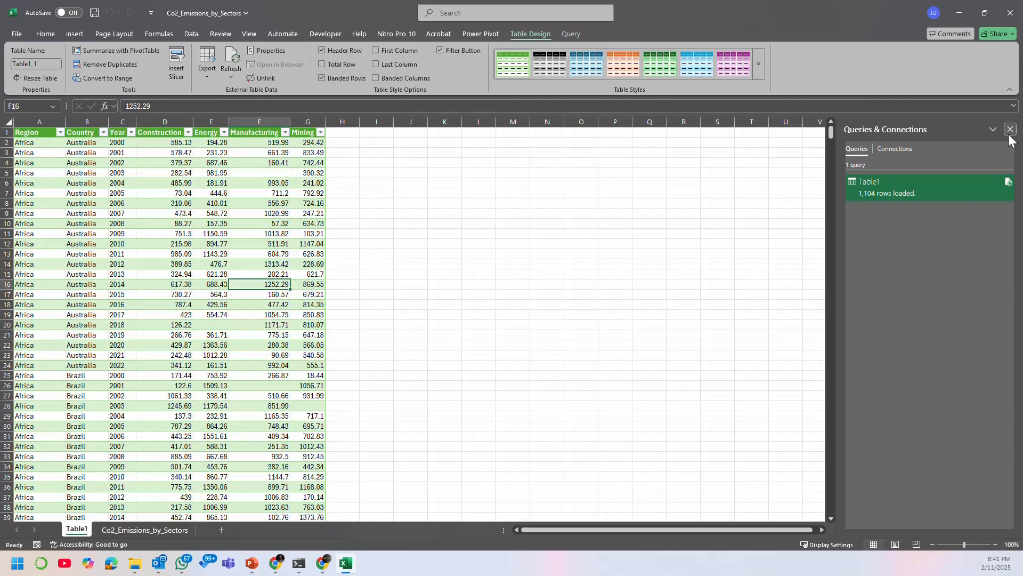
left_click(173, 533)
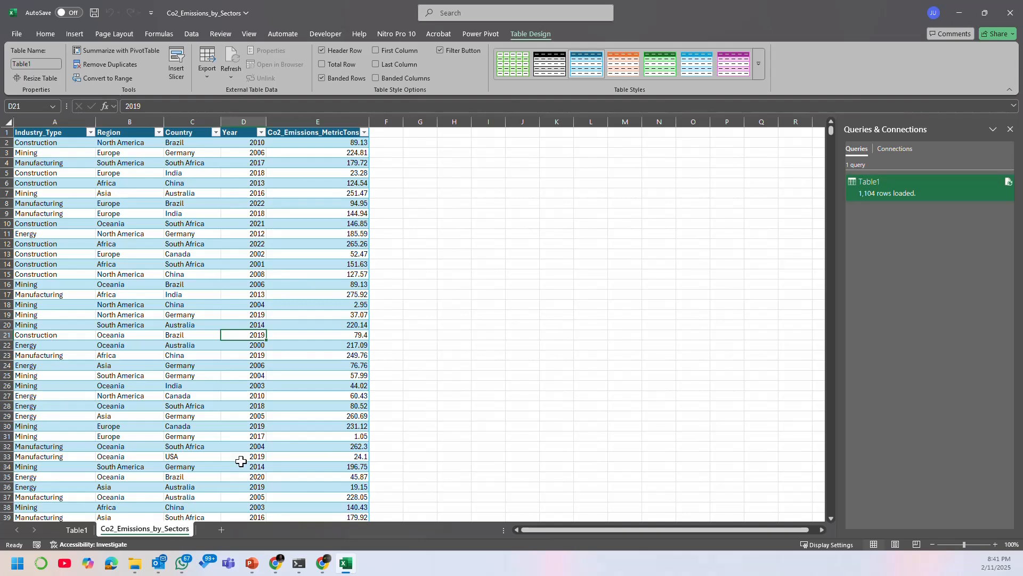
Step: Close Queries & Connections and look over the source data on the Co2_Emissions_by_Sectors sheet
left_click(1010, 129)
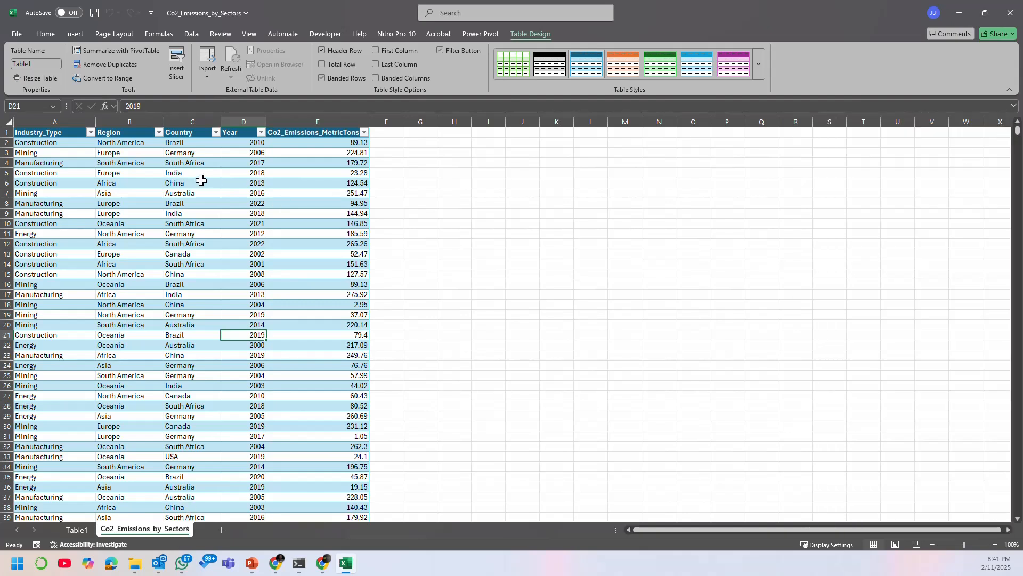
left_click(200, 182)
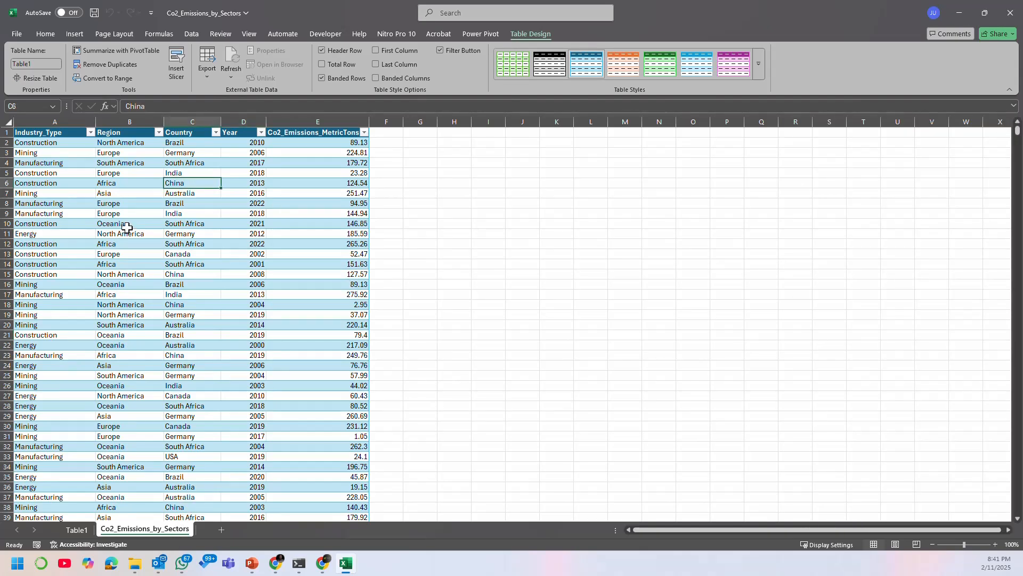
left_click(288, 253)
left_click(77, 161)
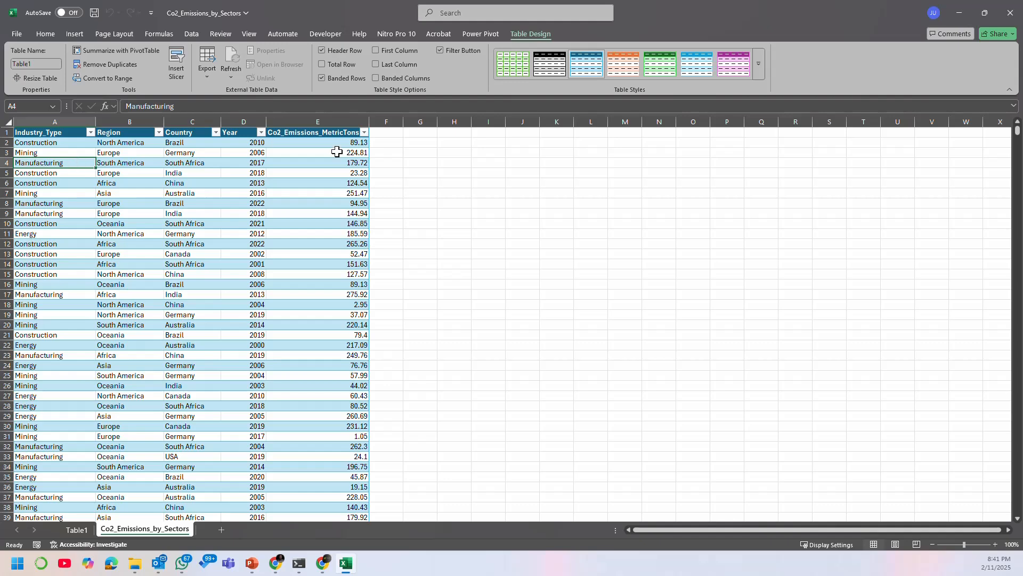
Step: Insert a PivotTable based on Table1 at cell I4 of the existing Co2_Emissions_by_Sectors worksheet
left_click(79, 33)
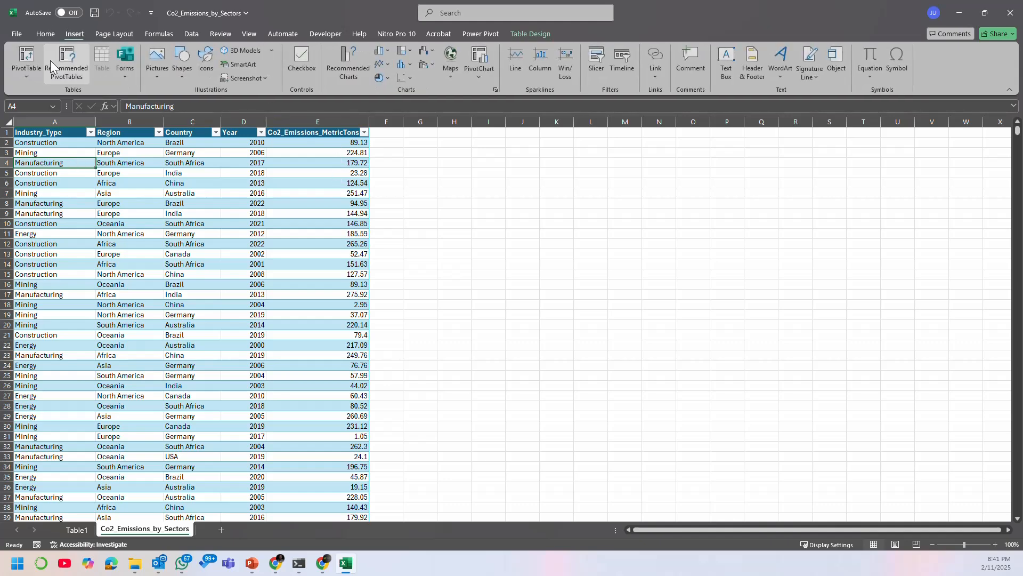
left_click(34, 56)
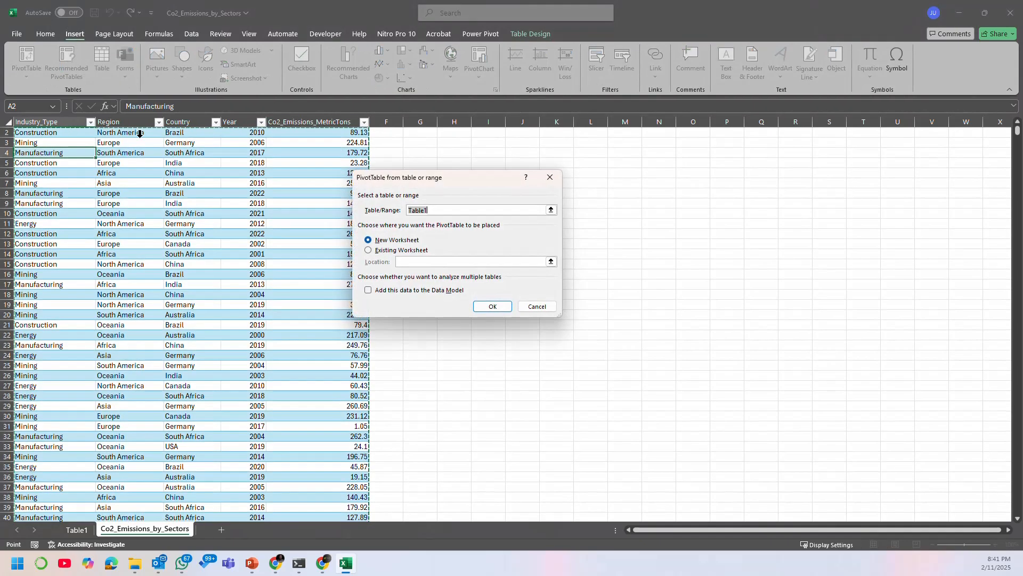
left_click(397, 250)
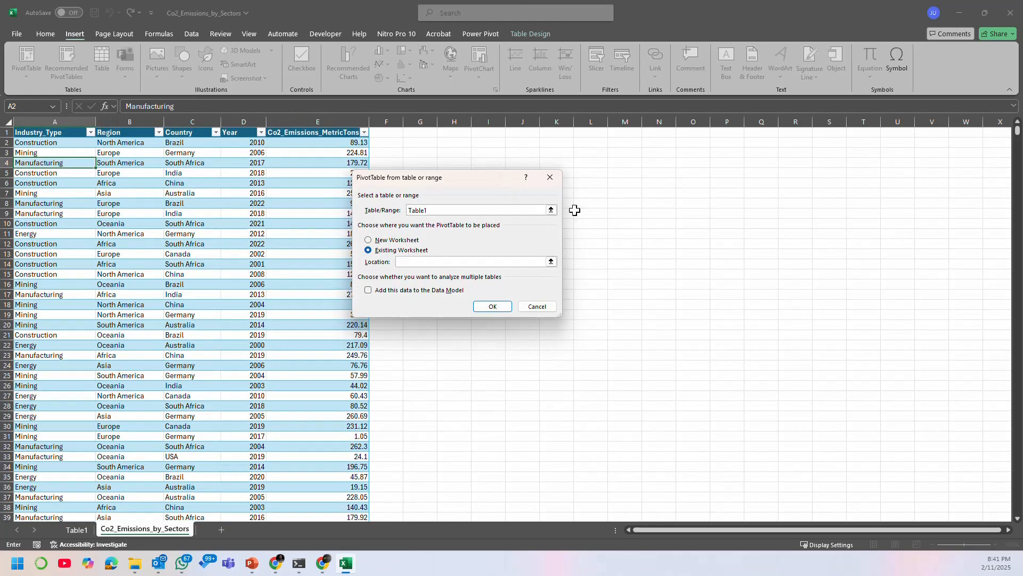
left_click(489, 162)
left_click(493, 306)
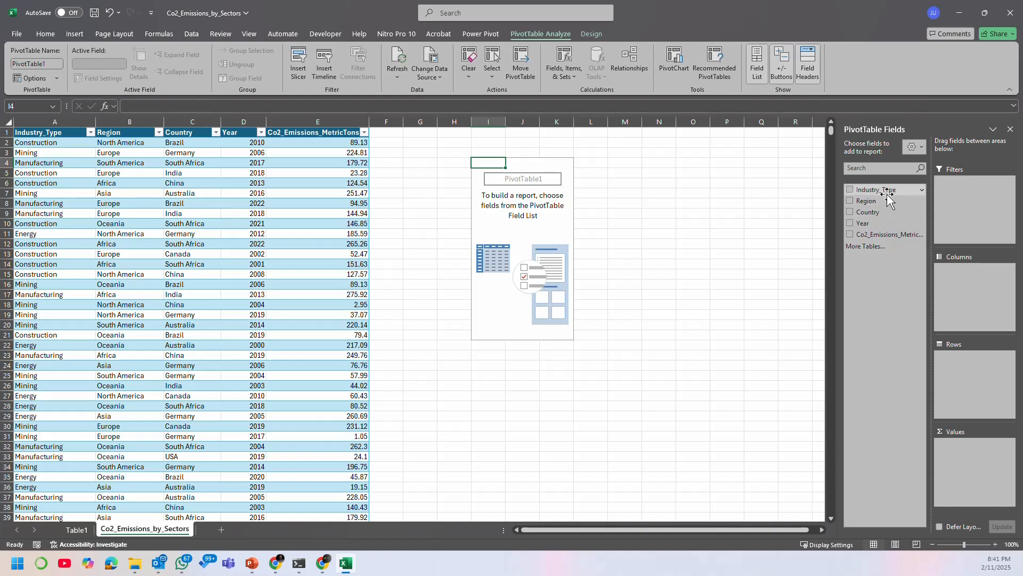
Step: Lay out the PivotTable with Industry_Type in columns, summed Co2_Emissions_MetricTons as values, and Region, Country and Year in rows
left_click_drag(887, 195, 943, 291)
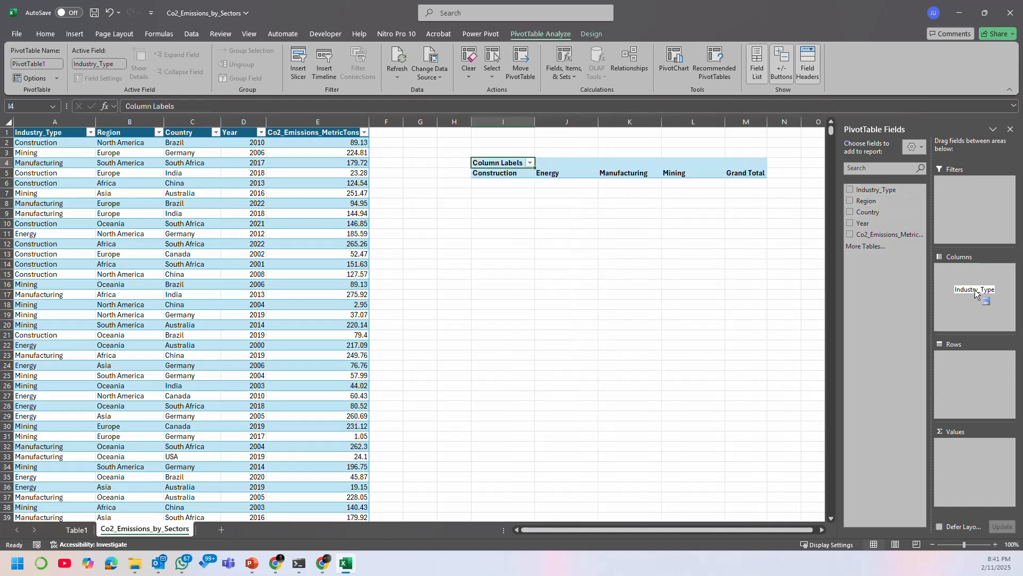
left_click_drag(886, 235, 974, 450)
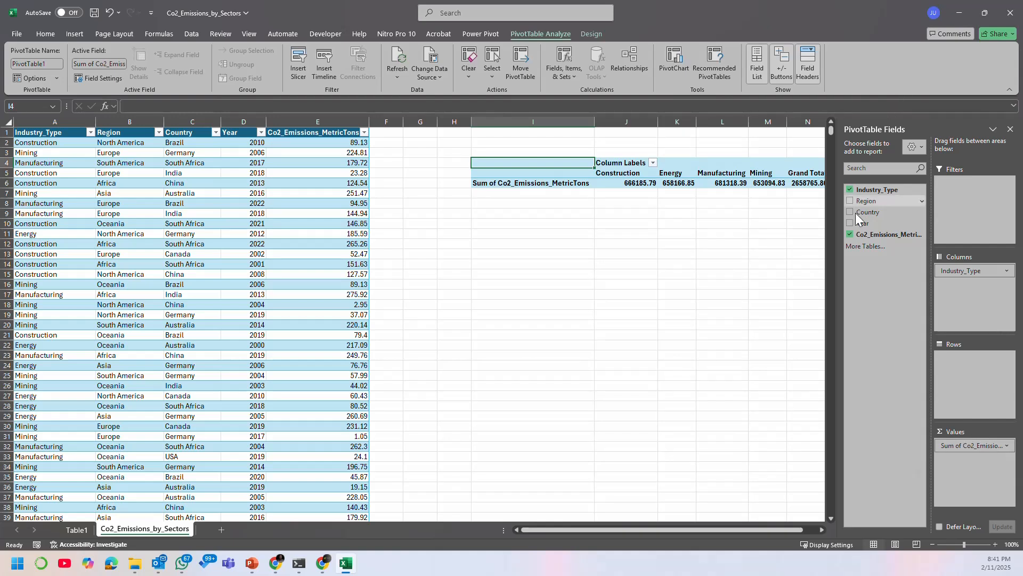
left_click_drag(866, 201, 941, 368)
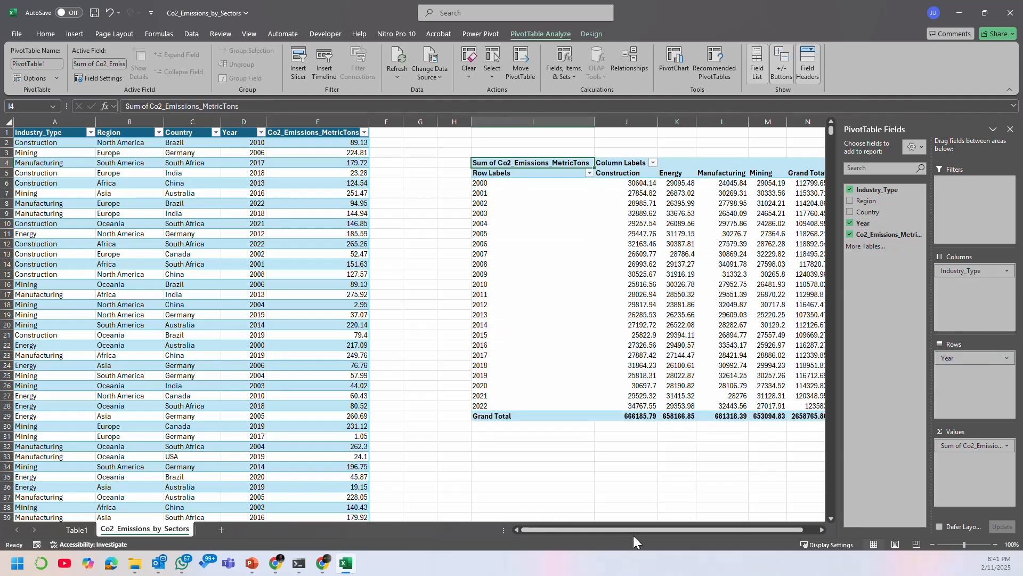
scroll(707, 530, "right", 2)
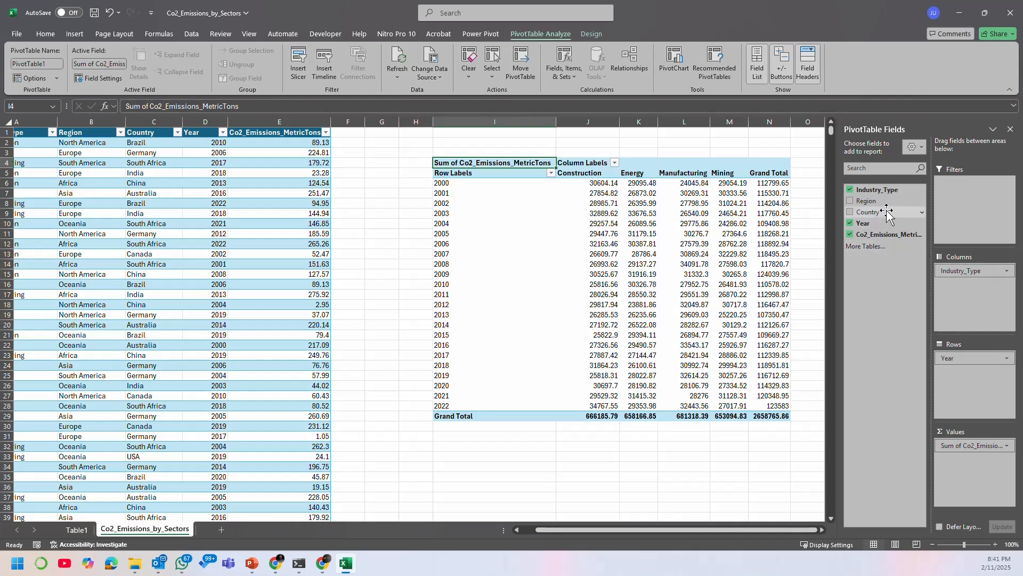
left_click_drag(885, 212, 960, 356)
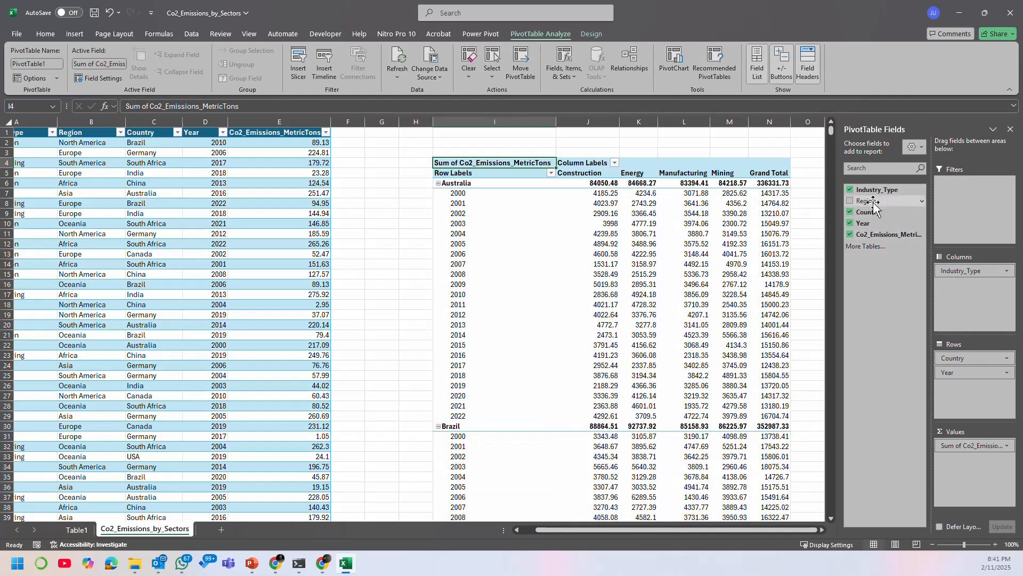
left_click_drag(866, 201, 979, 356)
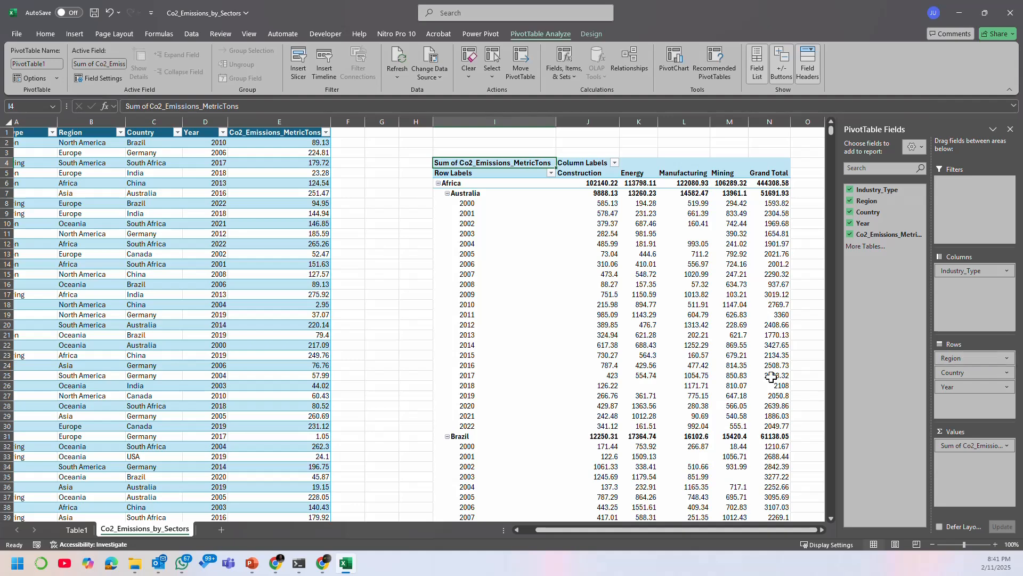
Step: Collapse the entire Region field in the PivotTable and expand only Africa
left_click(449, 181)
right_click(471, 183)
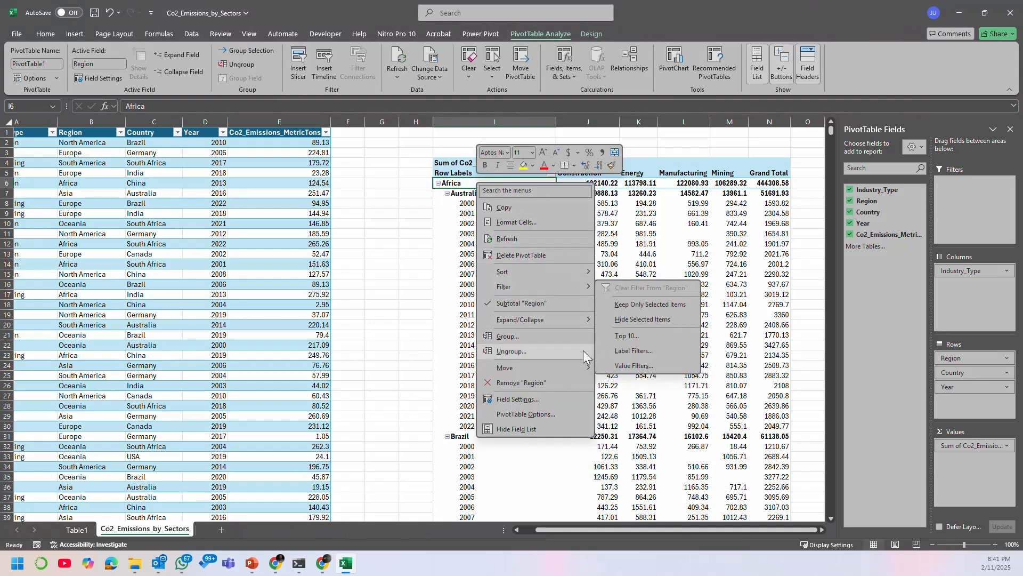
mouse_move(584, 317)
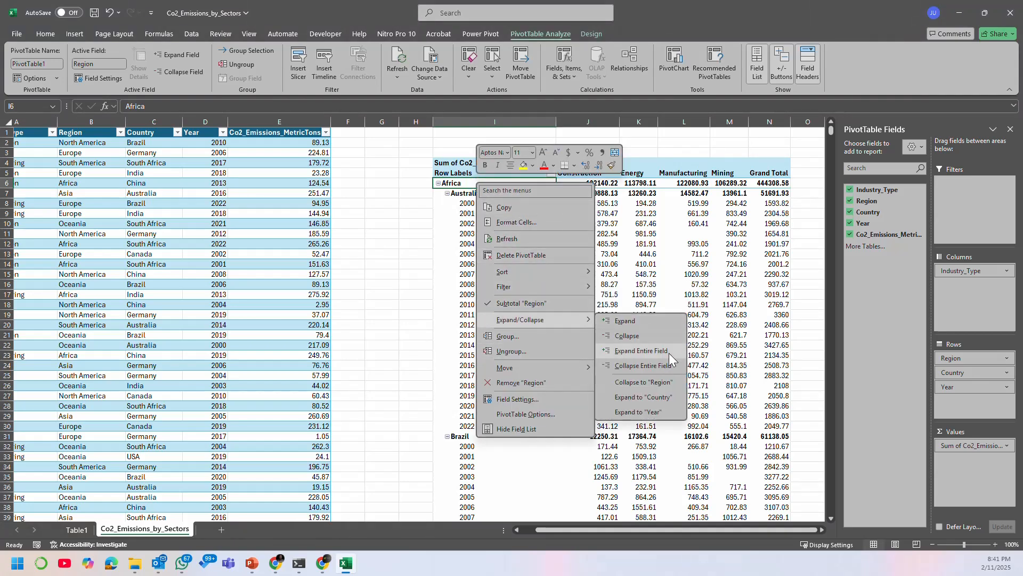
left_click(659, 368)
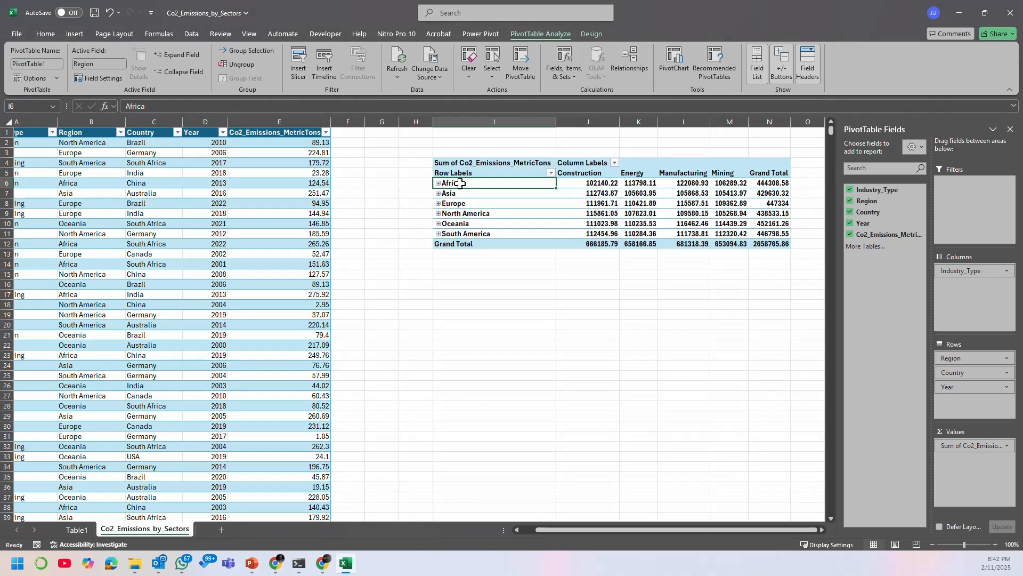
left_click(438, 184)
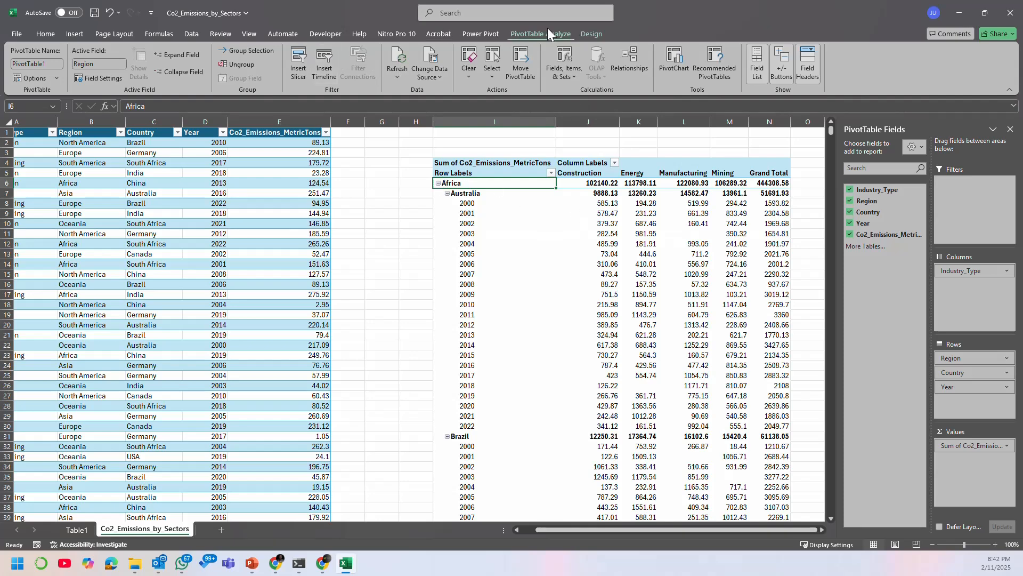
Step: Show the PivotTable in tabular form and repeat all item labels
left_click(589, 34)
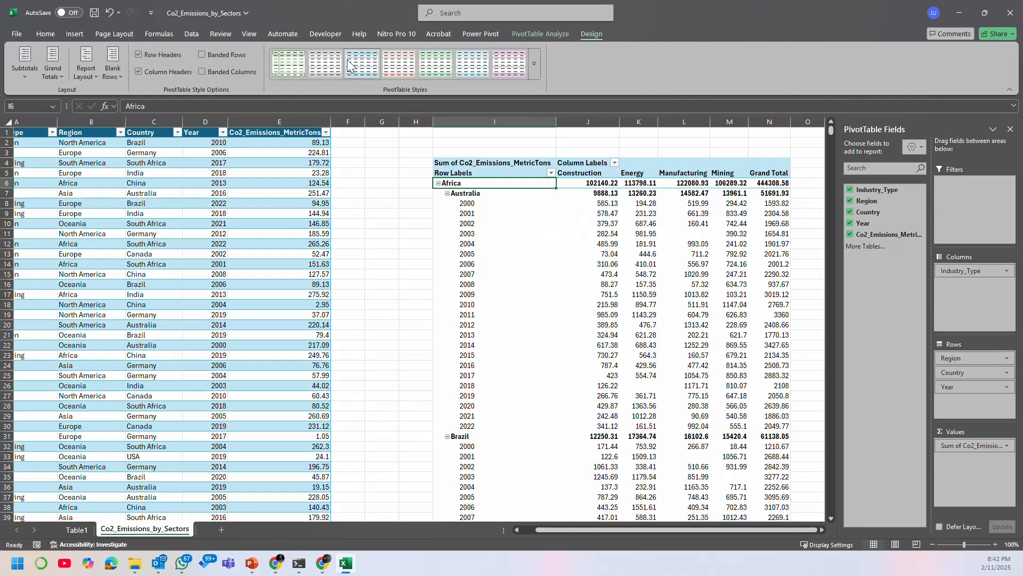
left_click(87, 75)
left_click(144, 145)
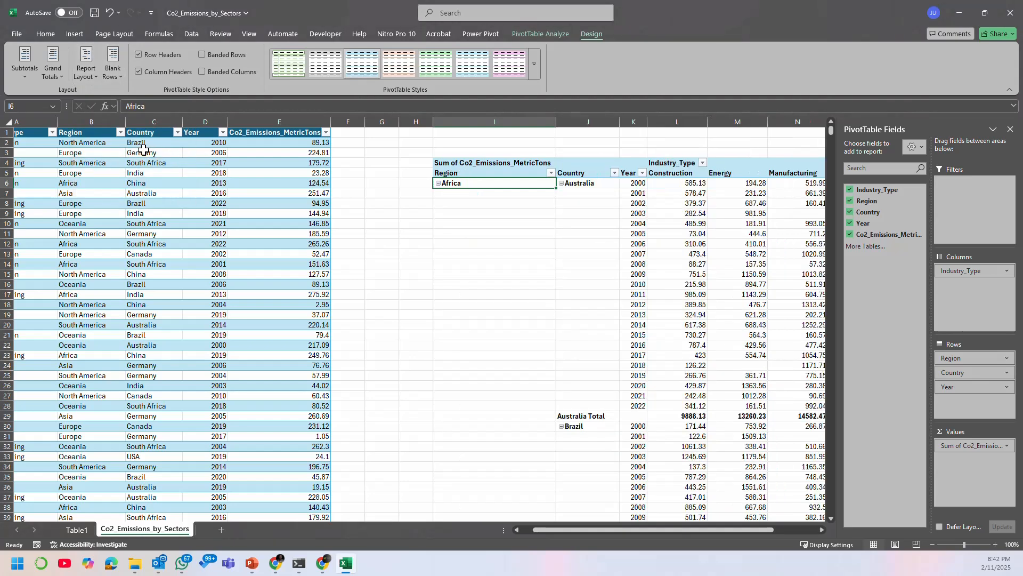
left_click(111, 74)
left_click(94, 76)
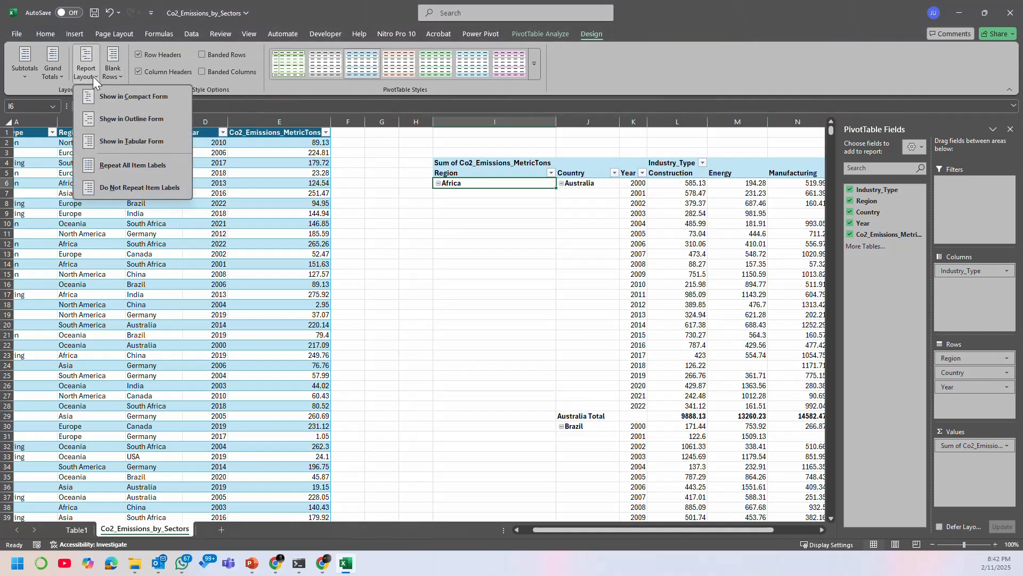
left_click(133, 165)
left_click(588, 259)
left_click(588, 314)
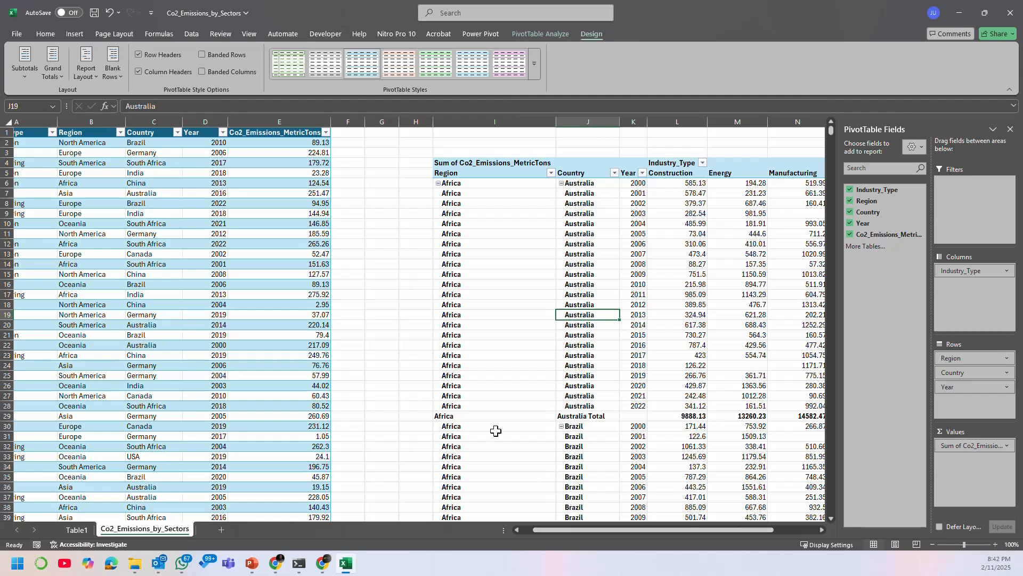
Step: Turn off all subtotals in the PivotTable
left_click(24, 64)
left_click(89, 109)
left_click(637, 426)
left_click_drag(622, 532, 726, 522)
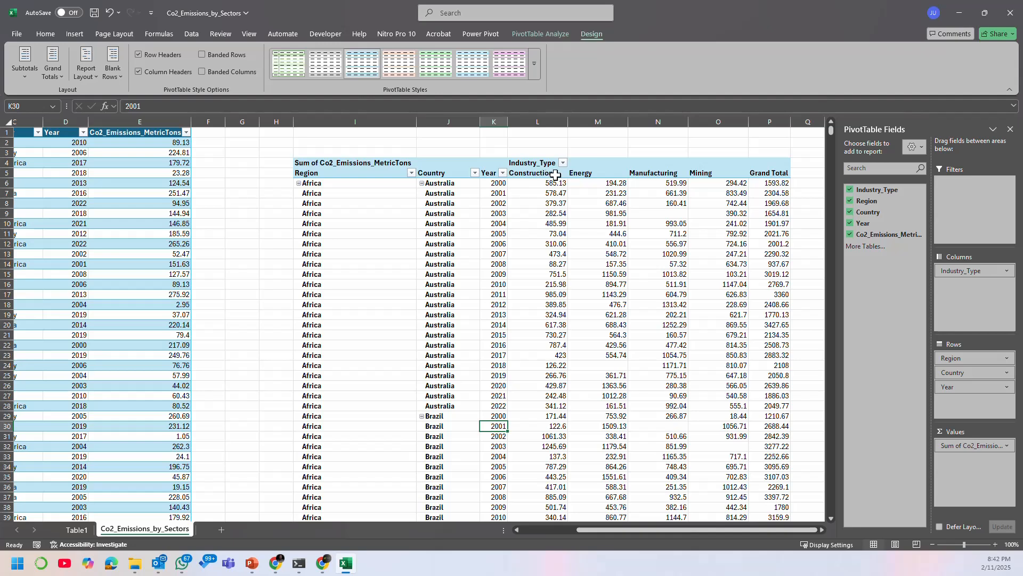
Step: Select the first row's Construction to Mining values and set the PivotTable's grand totals to on for columns only
left_click(572, 183)
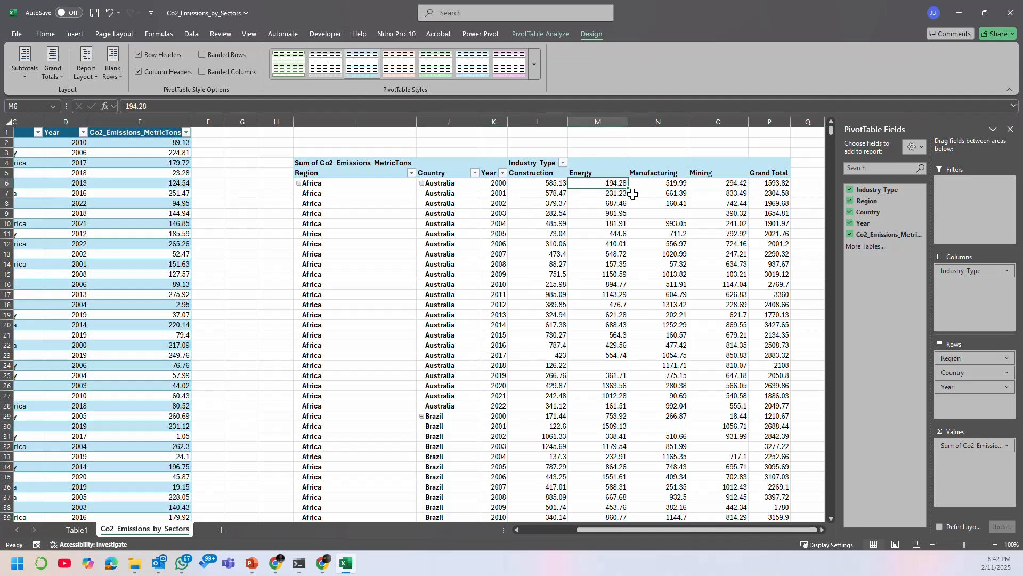
left_click_drag(553, 182, 741, 182)
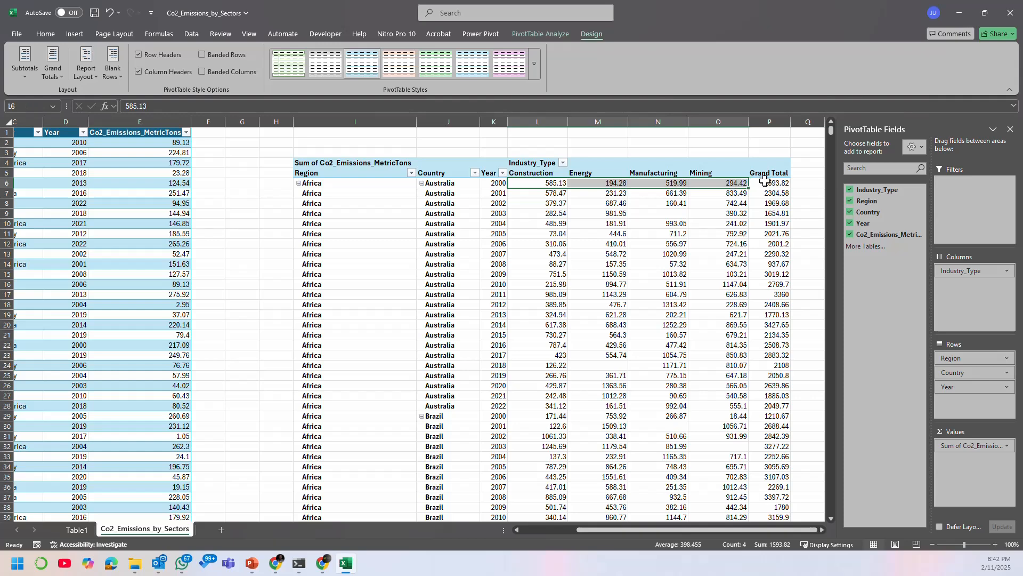
left_click(59, 71)
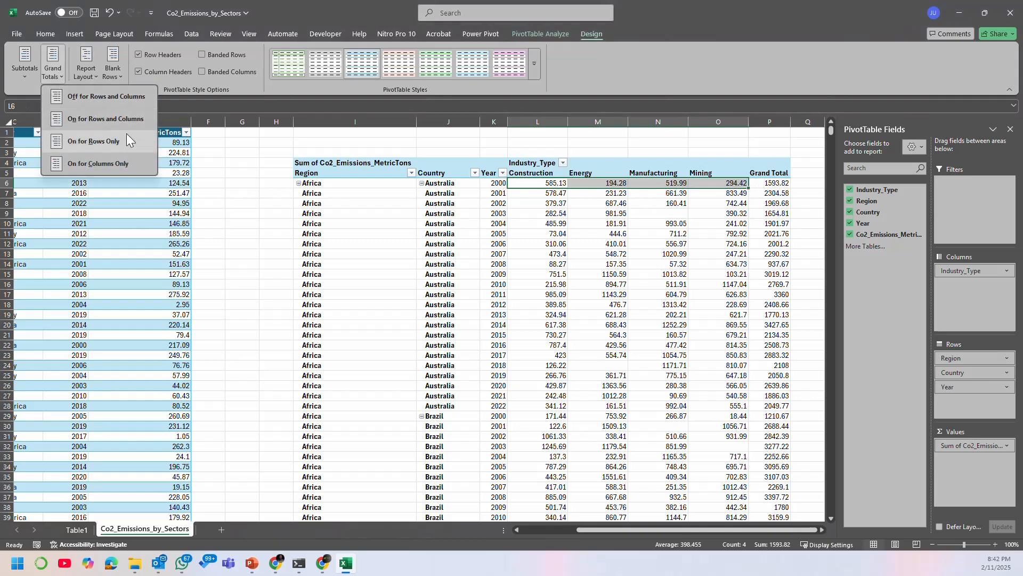
left_click(135, 165)
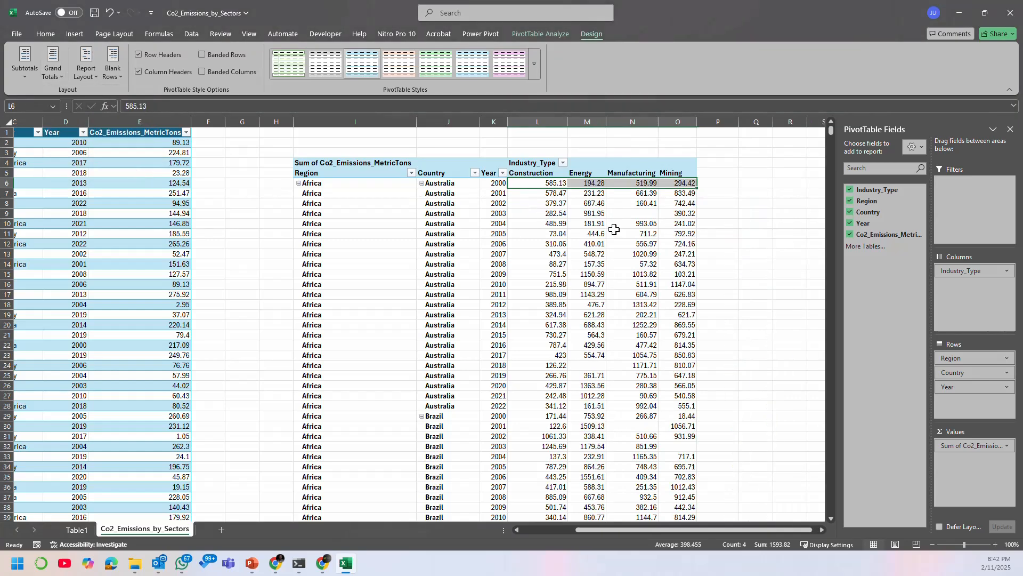
Step: Check the PivotTable's first-row industry values against the loaded query output on the Table1 sheet
left_click_drag(555, 183, 645, 183)
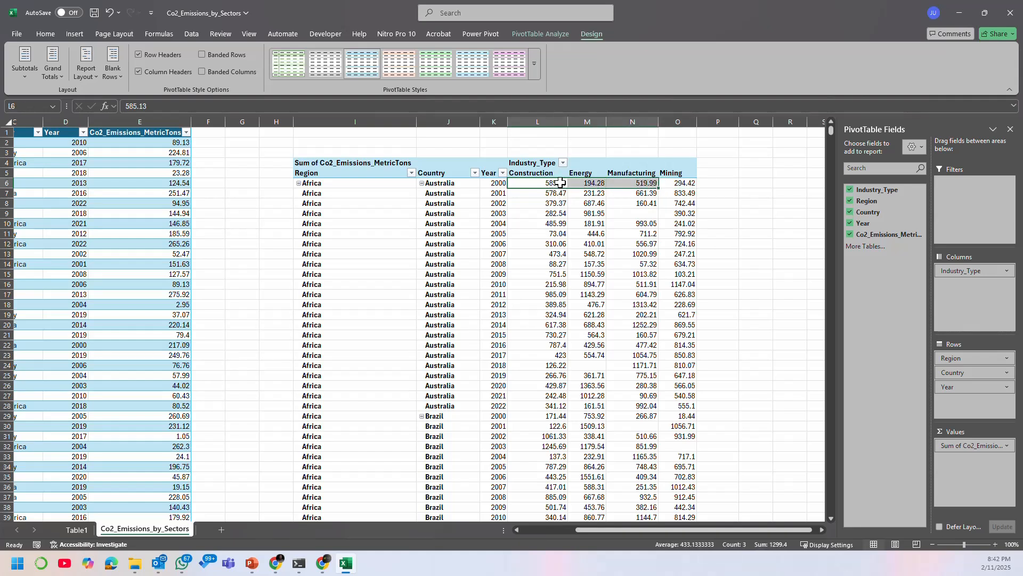
left_click(598, 184)
left_click(661, 183)
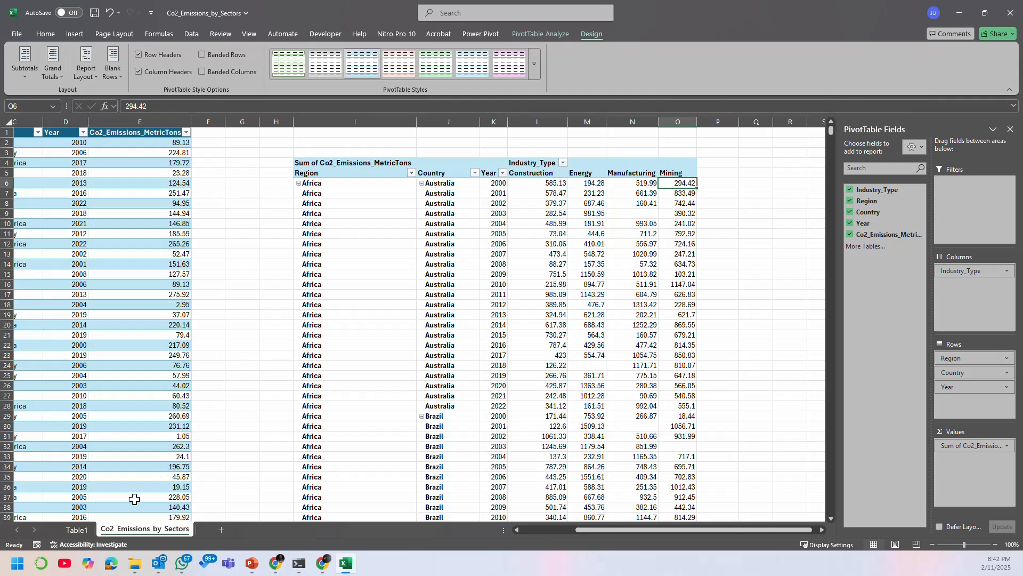
left_click(76, 529)
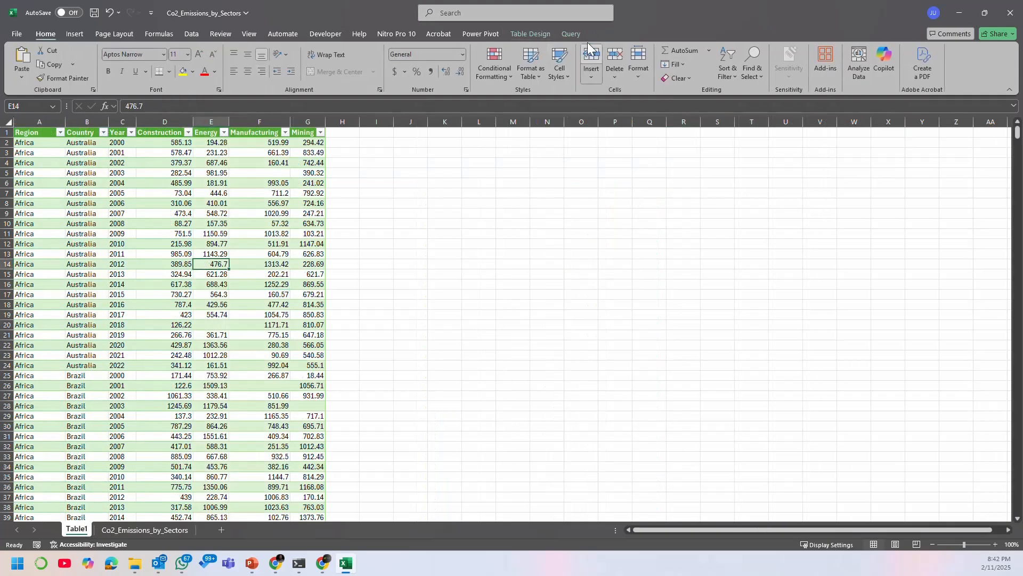
Step: Open the Table1 query in the Power Query Editor to view its pivoted result, and close the editor
left_click(571, 34)
left_click(24, 66)
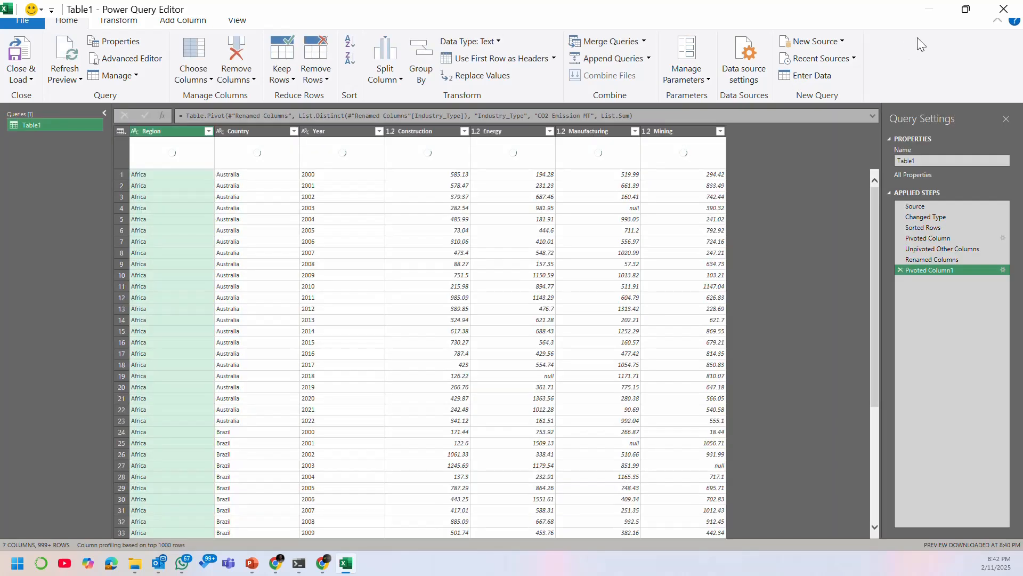
left_click(1003, 9)
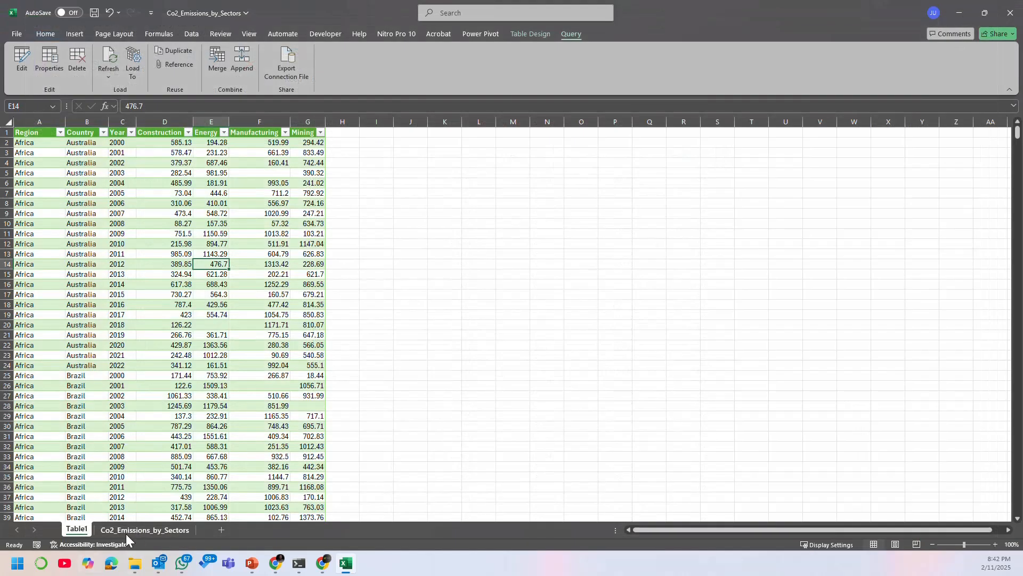
Step: Check the Construction, Energy and Manufacturing values in the first data row of the Table1 sheet
left_click(183, 143)
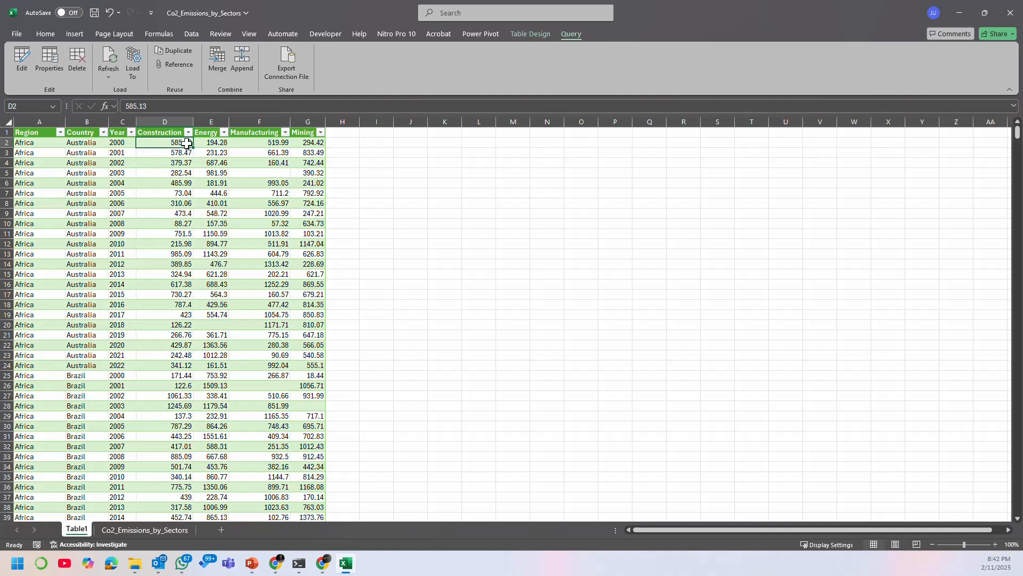
left_click(206, 144)
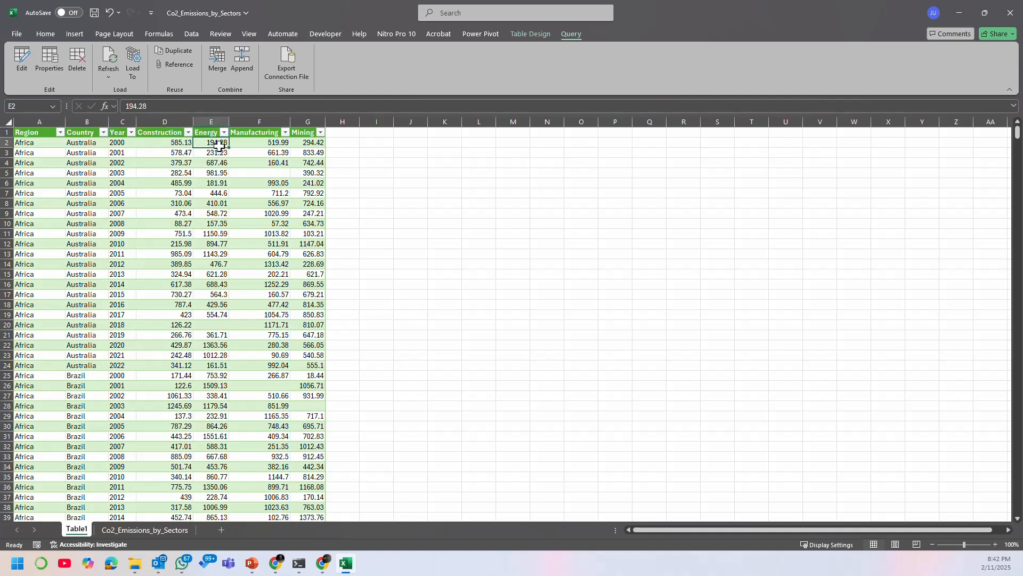
left_click(266, 142)
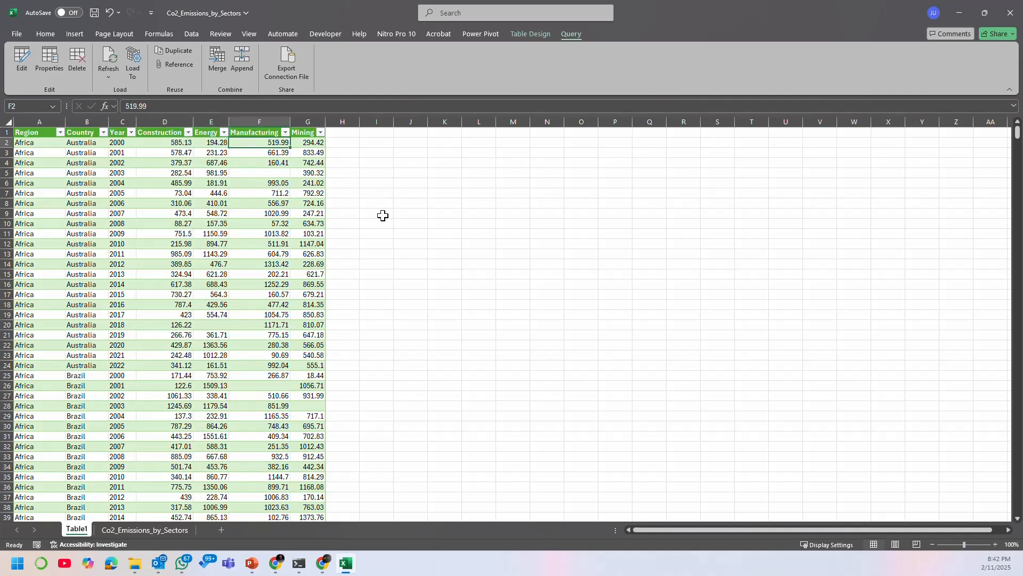
Step: Return to the Co2_Emissions_by_Sectors sheet and look through the PivotTable's Region, Country, Year and industry values
left_click(165, 529)
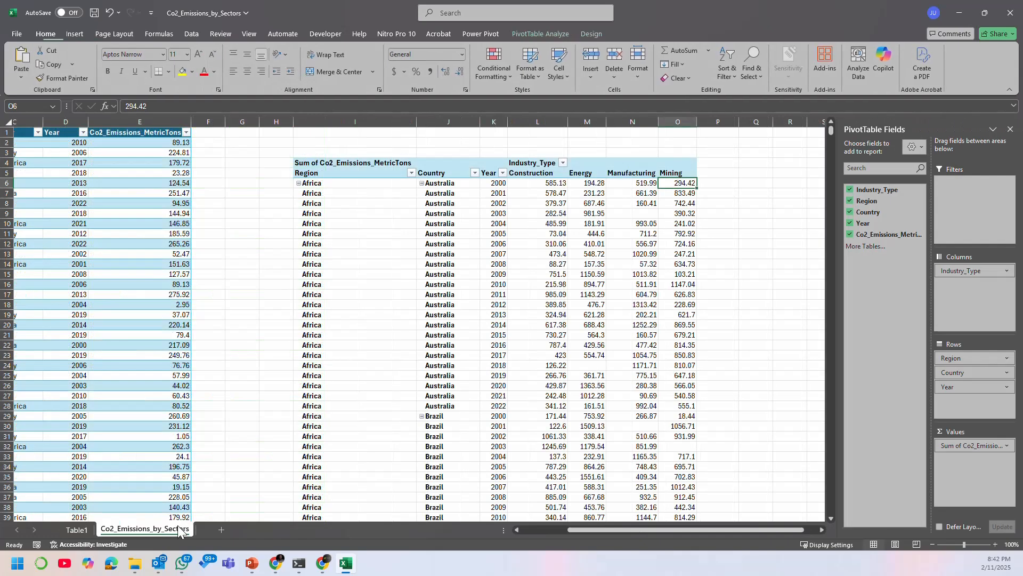
left_click(413, 207)
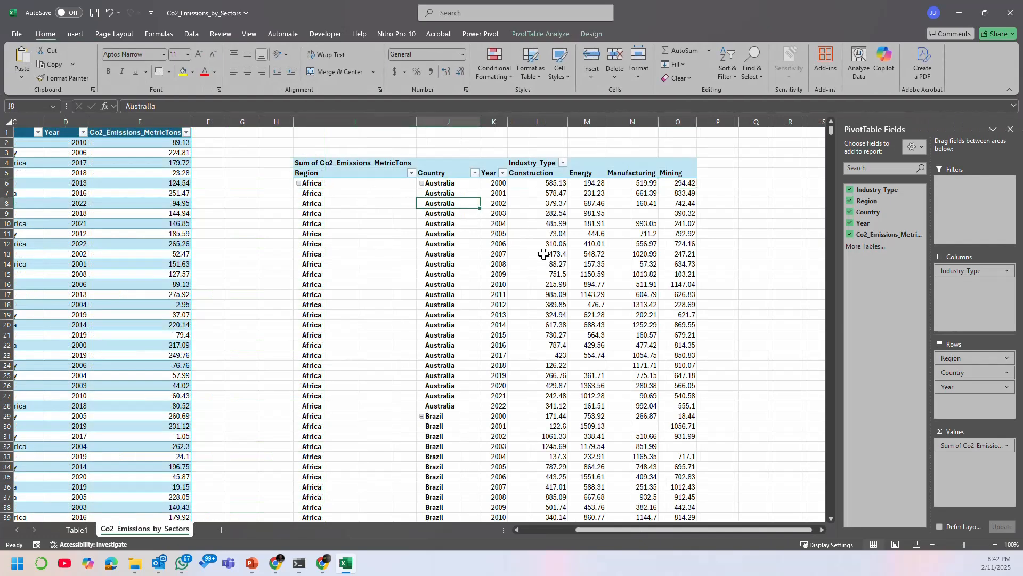
scroll(553, 217, "down", 3)
scroll(553, 217, "up", 3)
left_click(518, 199)
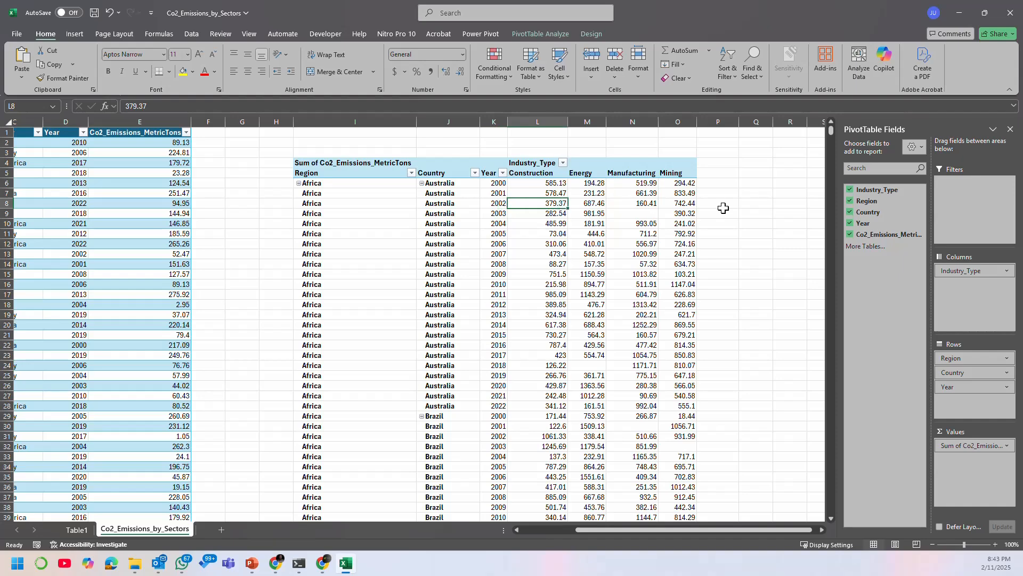
scroll(591, 335, "down", 19)
scroll(601, 336, "up", 19)
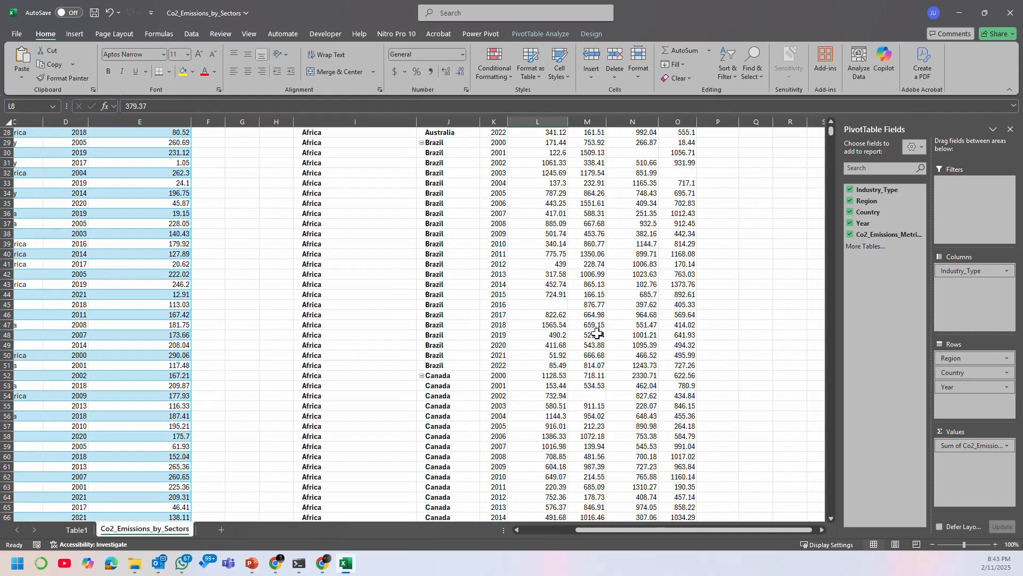
Step: Return to the Table1 sheet and open its loaded query in the Power Query Editor
left_click(77, 529)
left_click(124, 215)
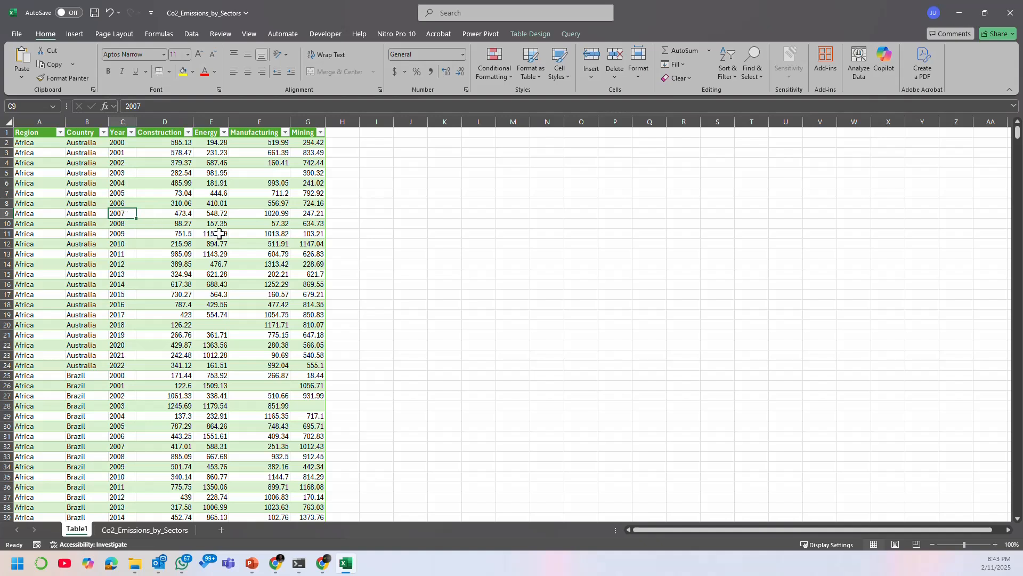
left_click(200, 172)
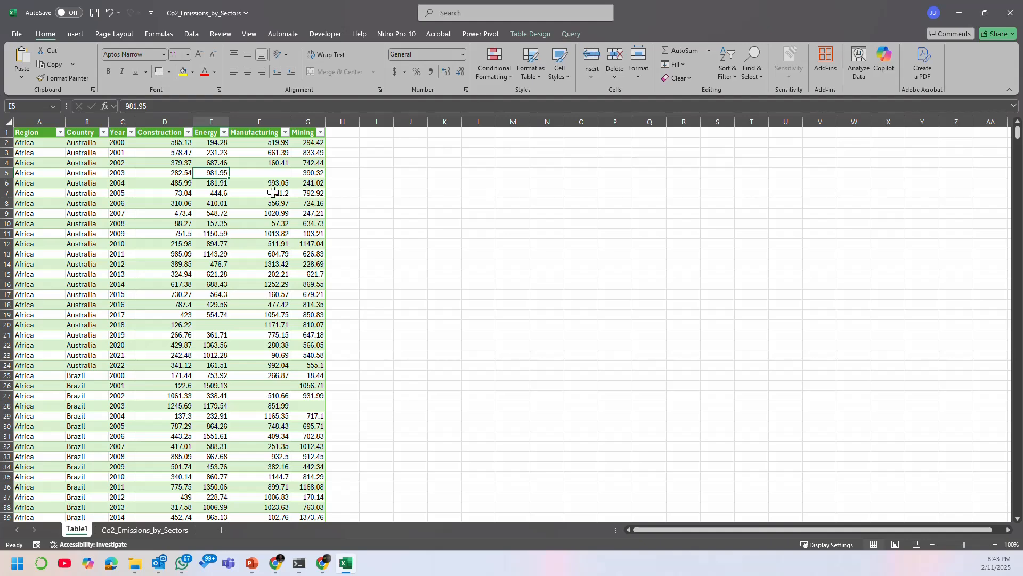
left_click(578, 36)
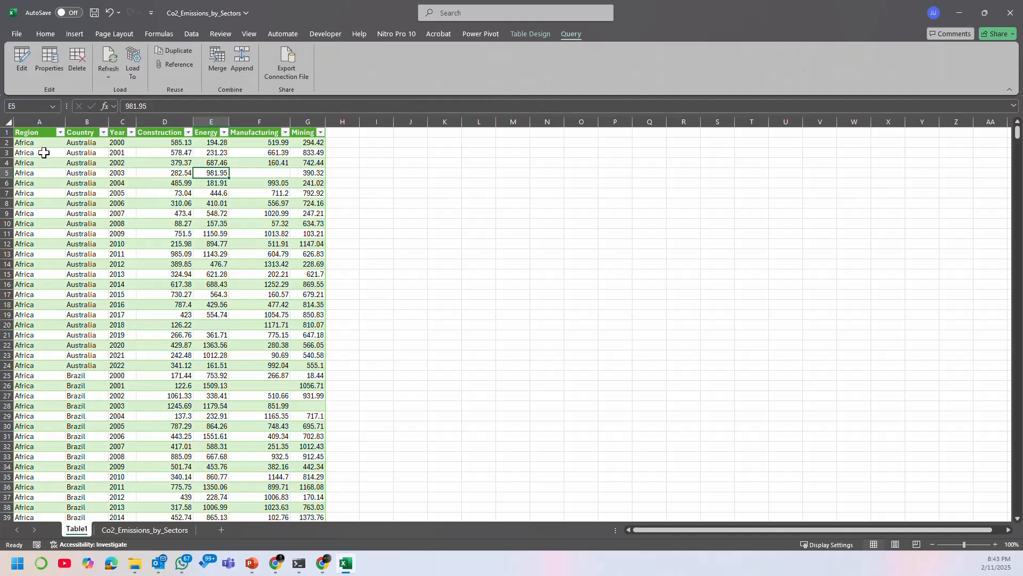
right_click(43, 152)
key("Escape")
left_click(282, 164)
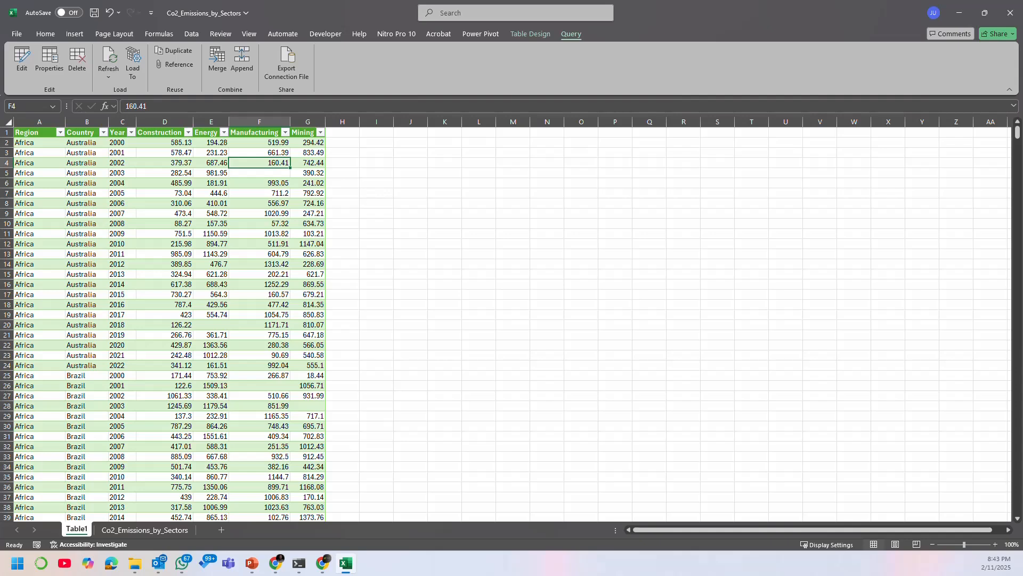
left_click(27, 58)
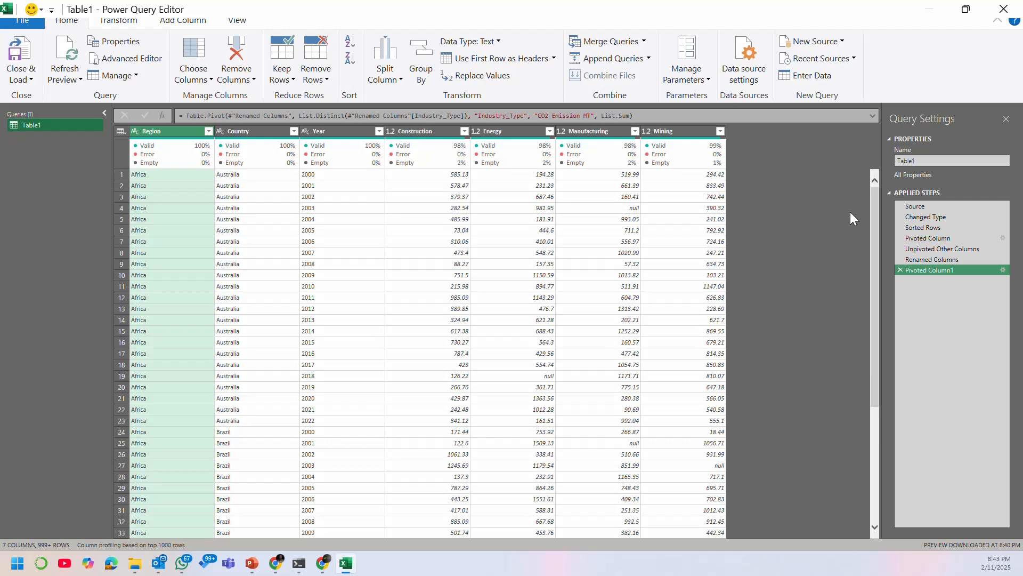
Step: Examine the Energy, Region and Country columns of the pivoted query result, and close the editor
left_click(545, 288)
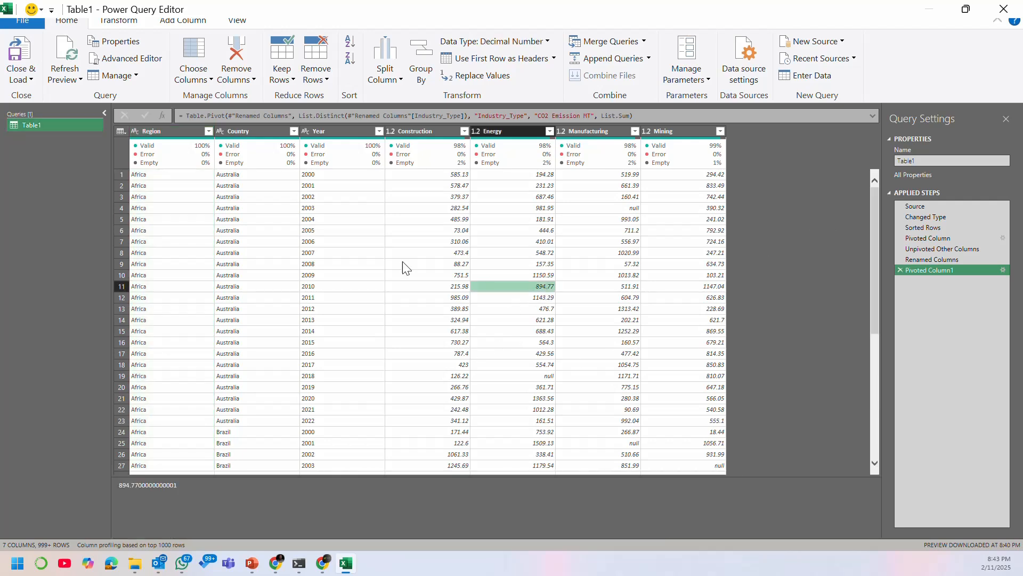
left_click(167, 130)
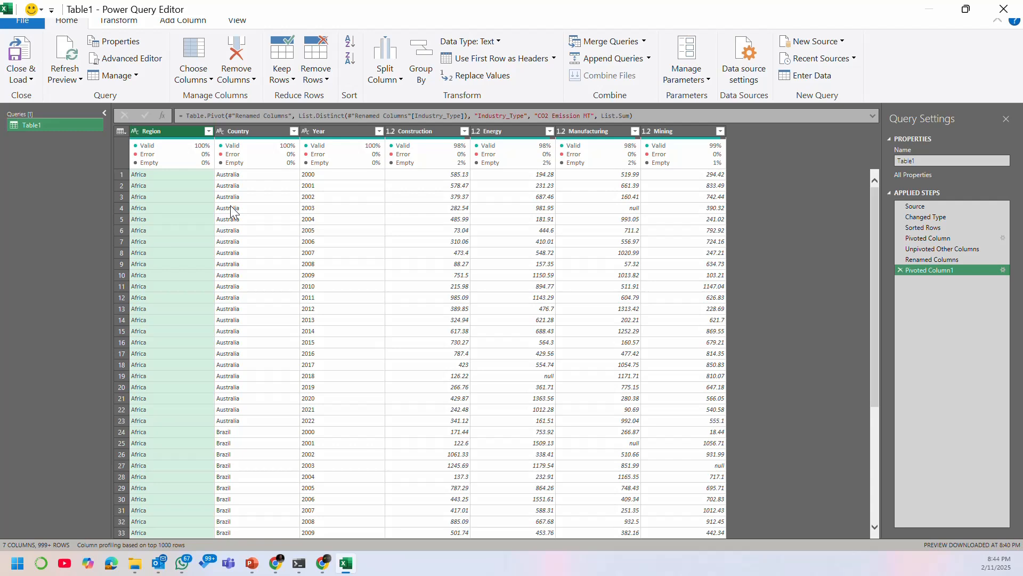
left_click(251, 174)
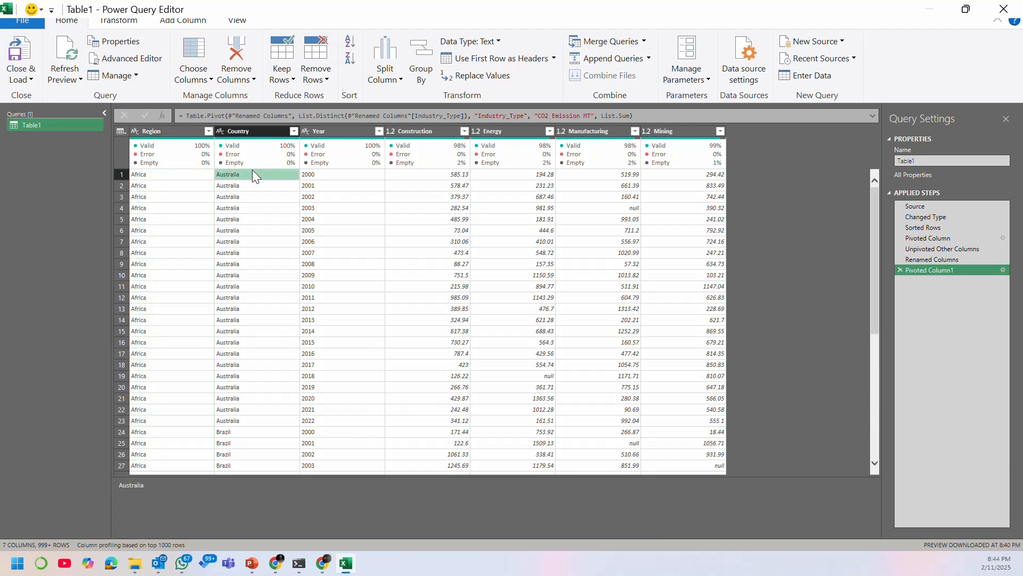
left_click(167, 176)
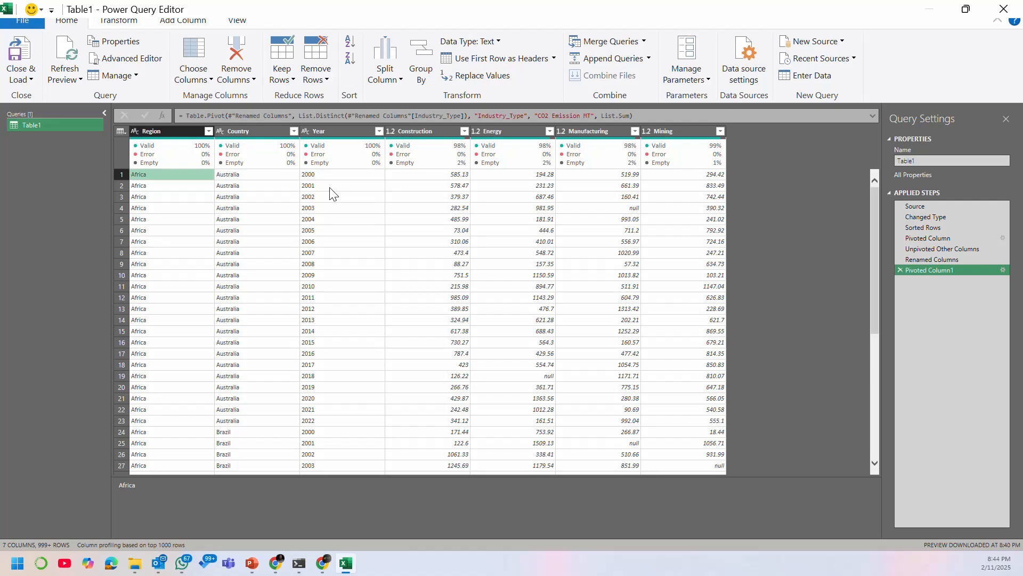
left_click(1002, 14)
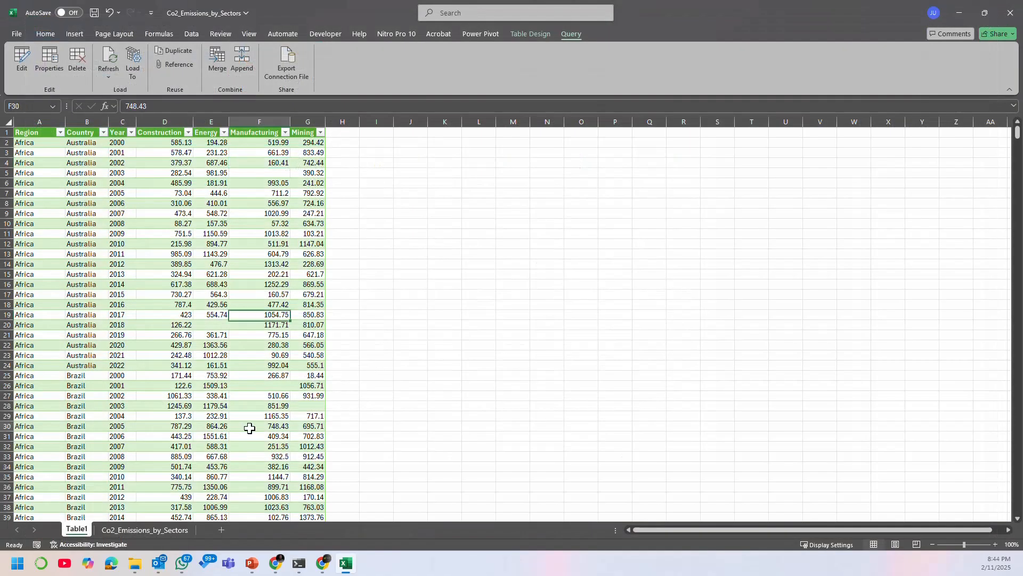
Step: Return to the Co2_Emissions_by_Sectors sheet and filter the source table's Region column to Africa only
left_click(260, 426)
left_click(149, 531)
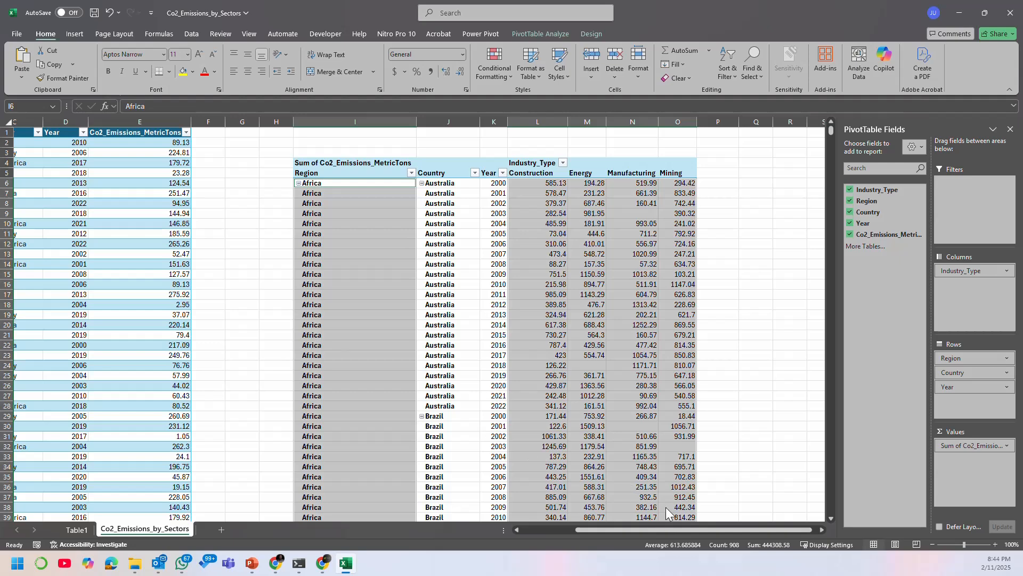
left_click_drag(715, 528, 608, 533)
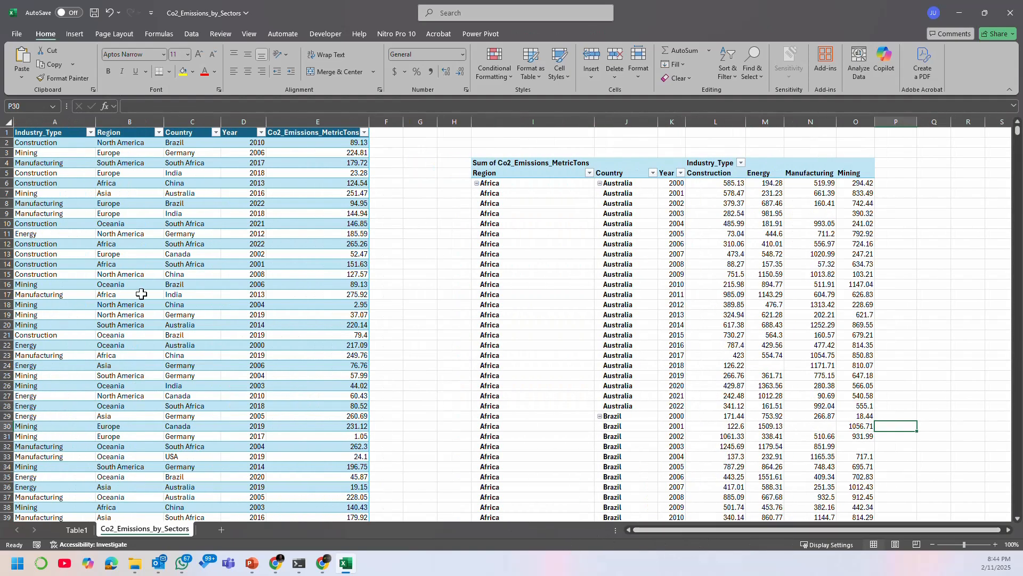
left_click(130, 213)
left_click(101, 143)
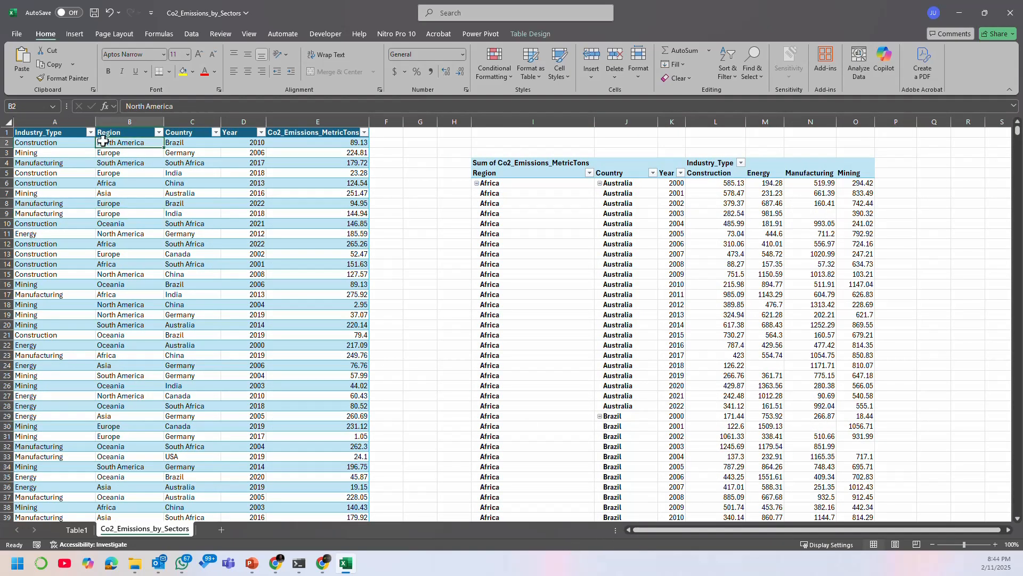
left_click(158, 132)
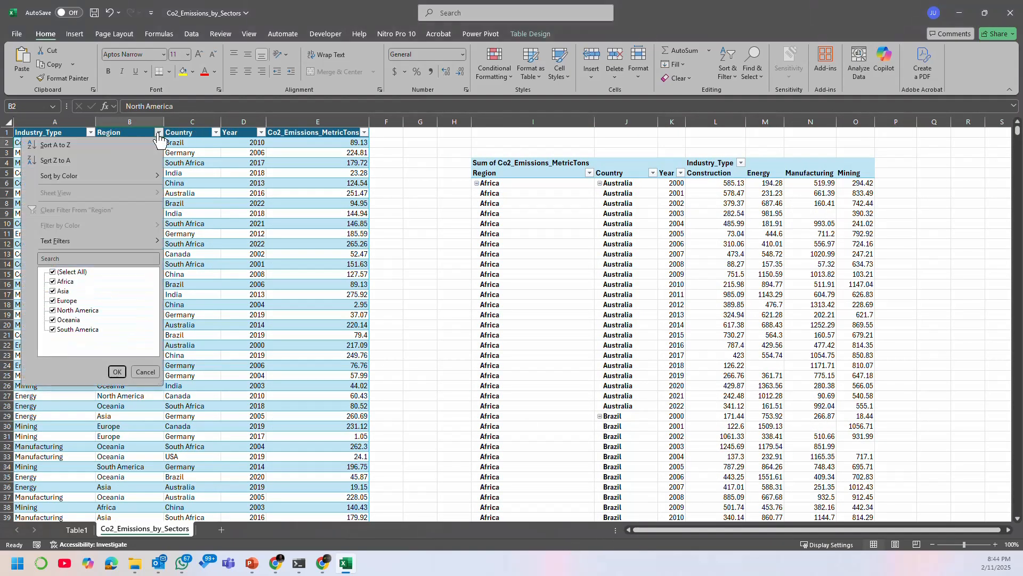
left_click(50, 274)
left_click(53, 271)
left_click(53, 282)
left_click(116, 371)
Step: Review the countries available in the Country filter and look through the source table's Africa rows
left_click(215, 133)
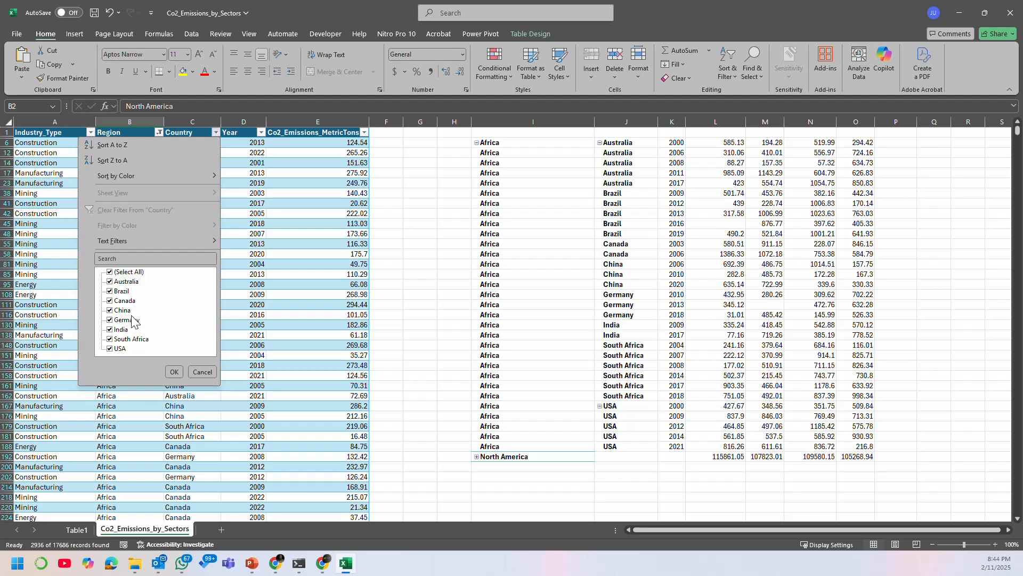
left_click(174, 372)
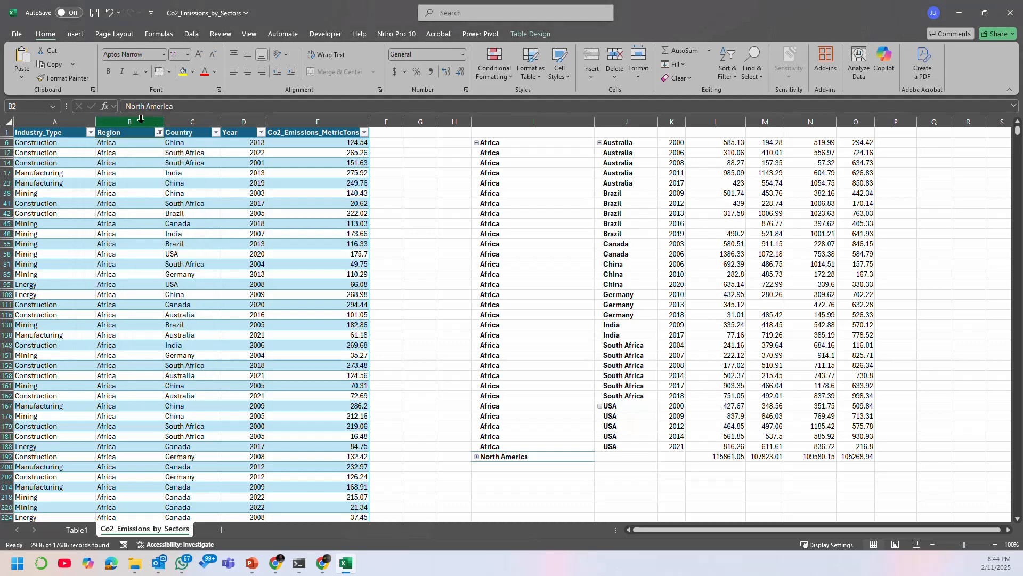
left_click(159, 132)
scroll(171, 213, "down", 20)
scroll(179, 199, "down", 7)
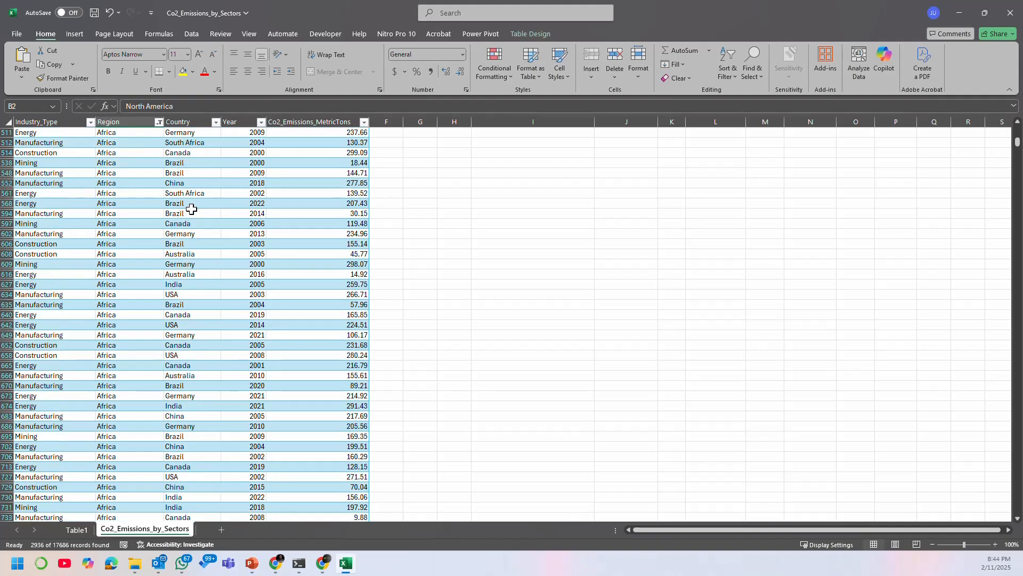
scroll(192, 209, "down", 4)
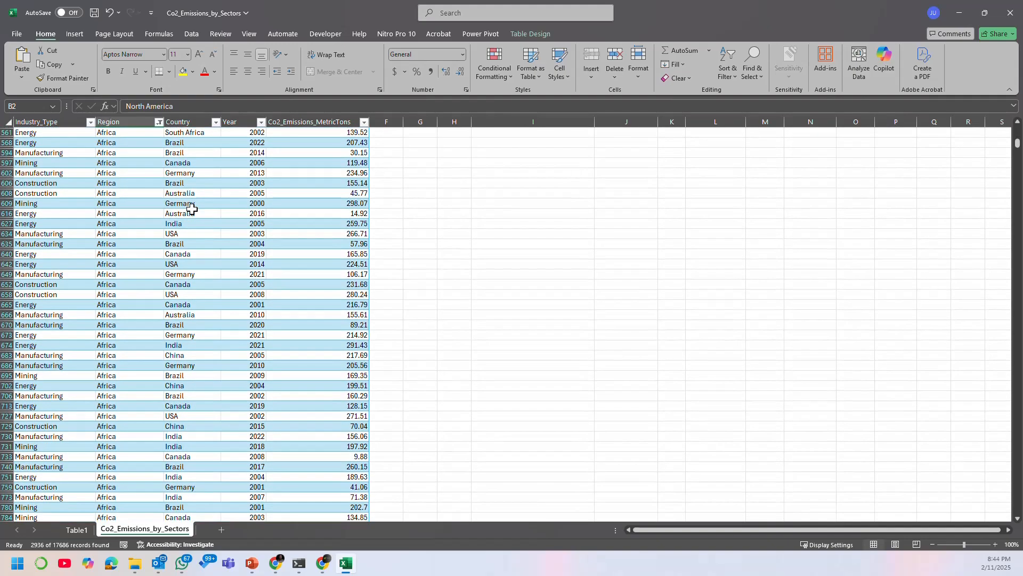
scroll(192, 209, "up", 20)
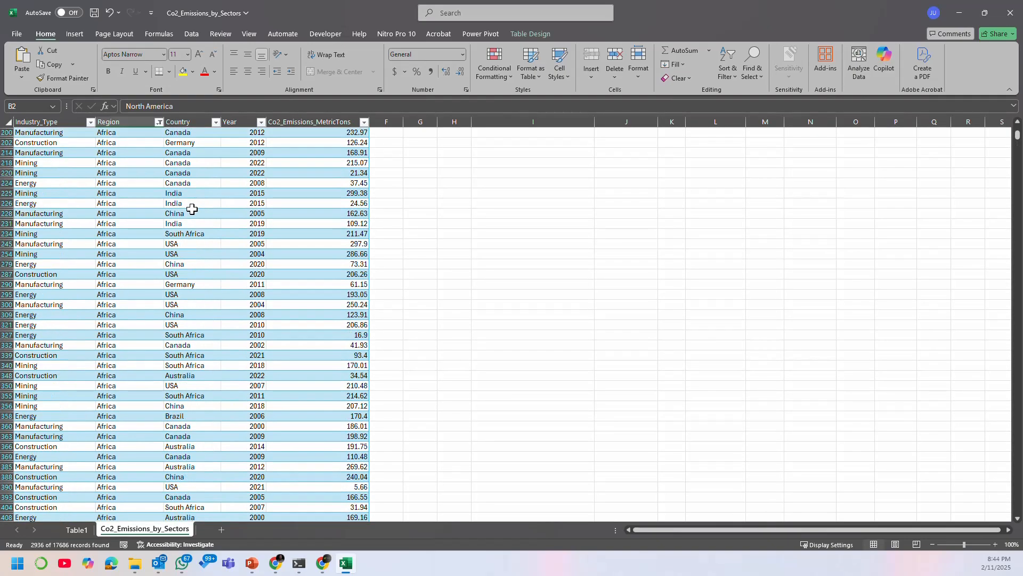
scroll(192, 209, "up", 3)
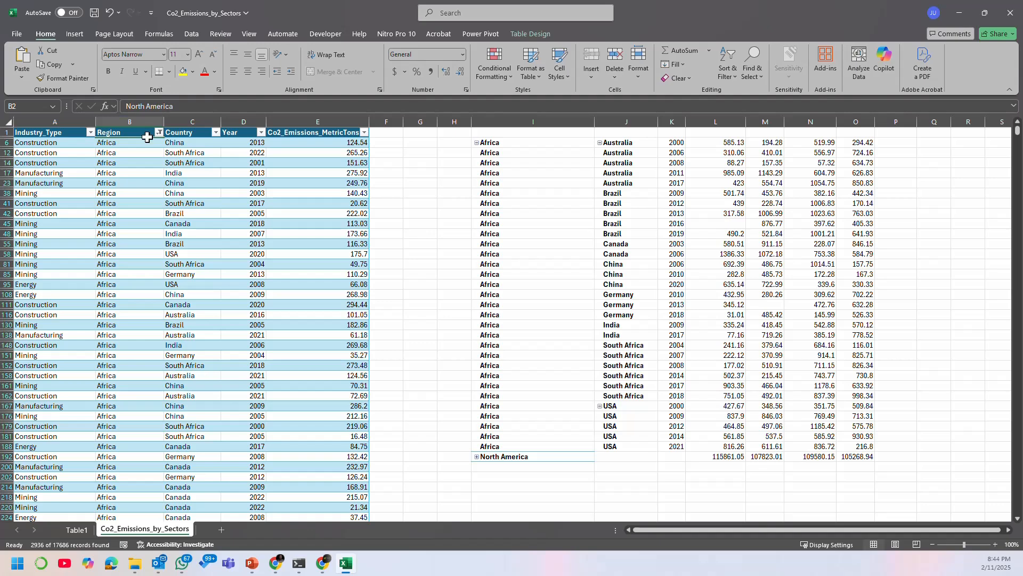
Step: Clear the Africa filter from the source table's Region column
left_click(159, 132)
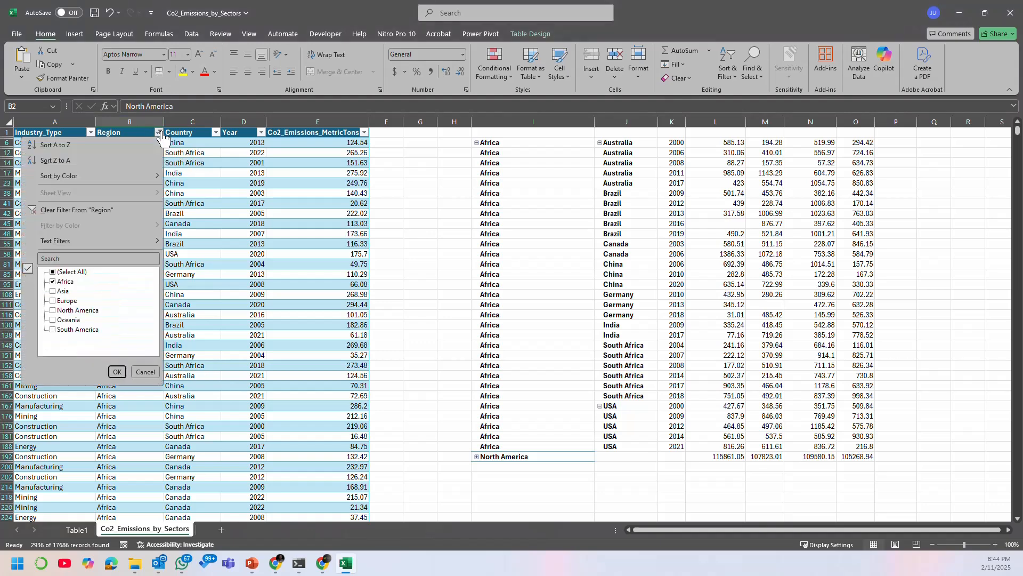
left_click(110, 208)
left_click(132, 201)
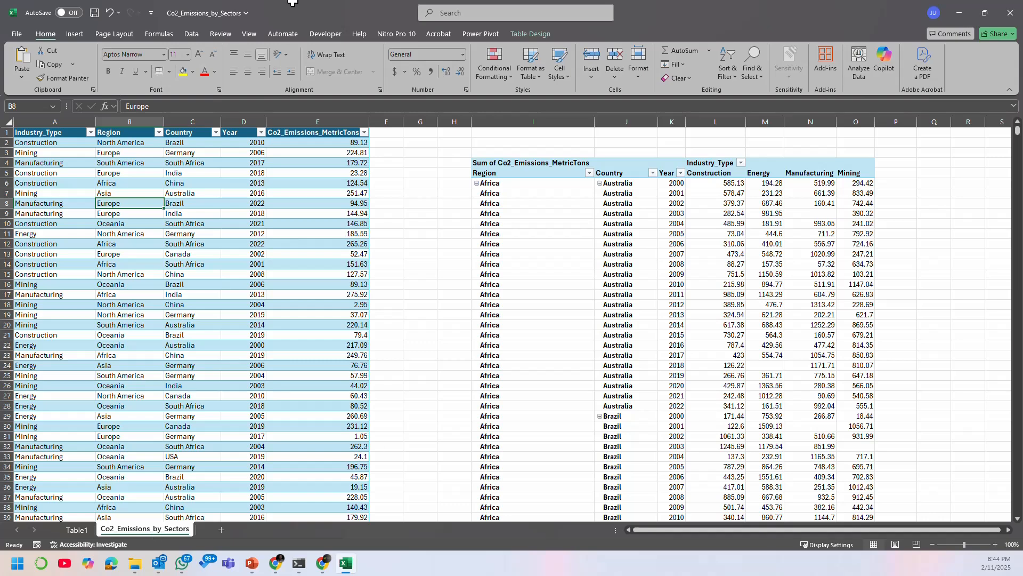
Step: Filter the source table's Region column to show only Africa again
left_click(195, 143)
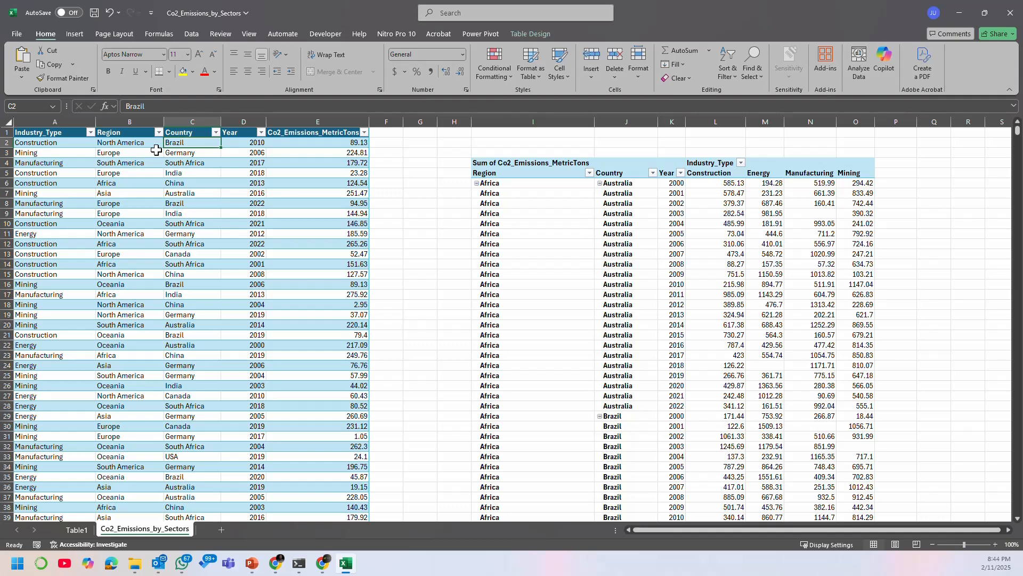
left_click(158, 132)
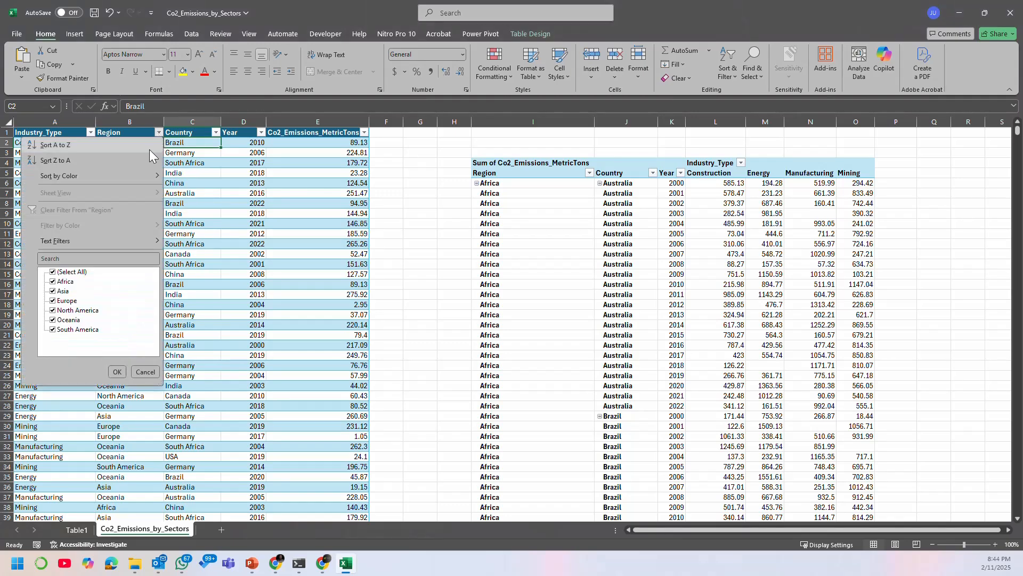
left_click(63, 272)
left_click(61, 281)
left_click(117, 371)
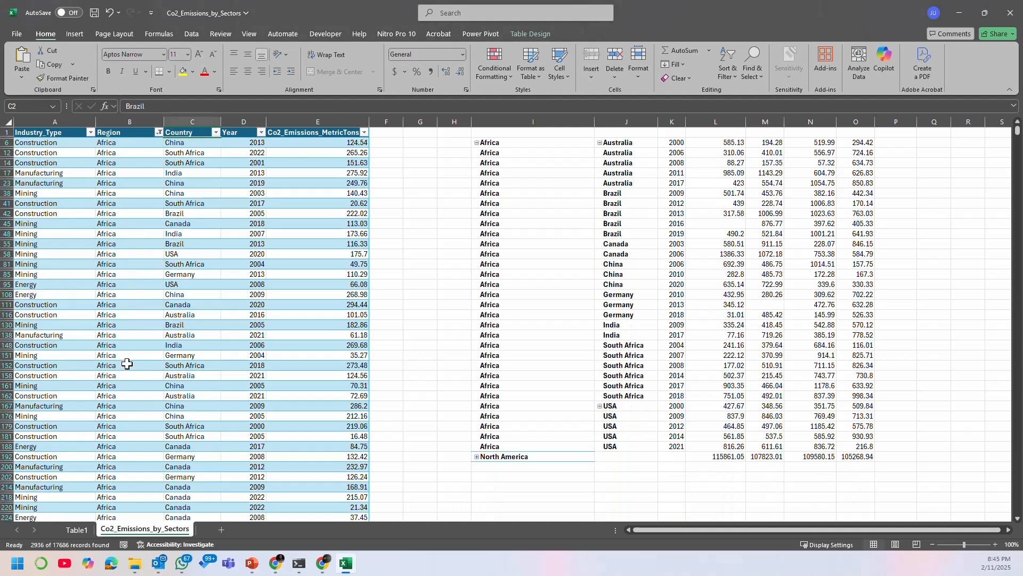
Step: Check the Country values listed in the source table's filtered Africa rows
left_click(187, 145)
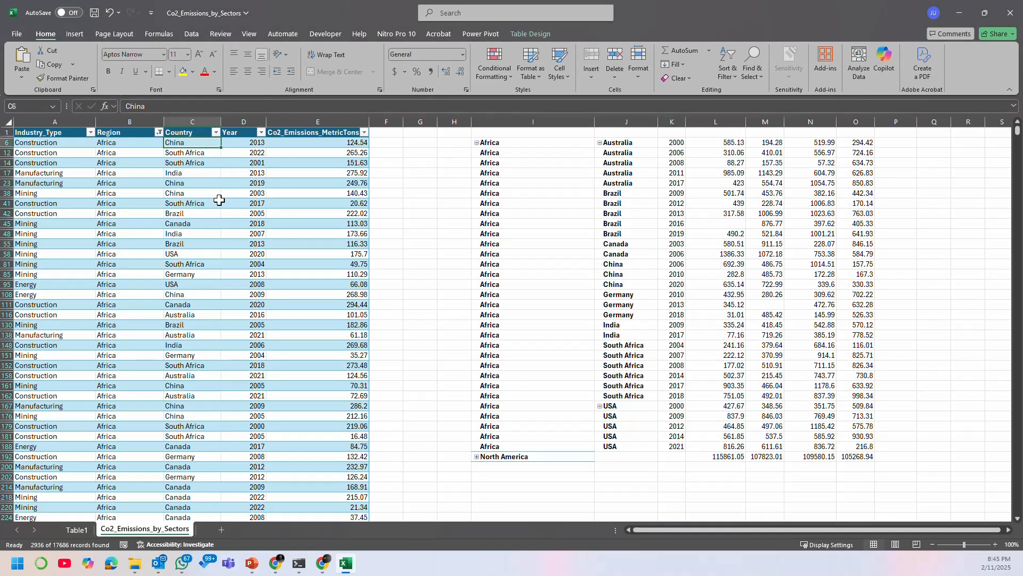
left_click(193, 154)
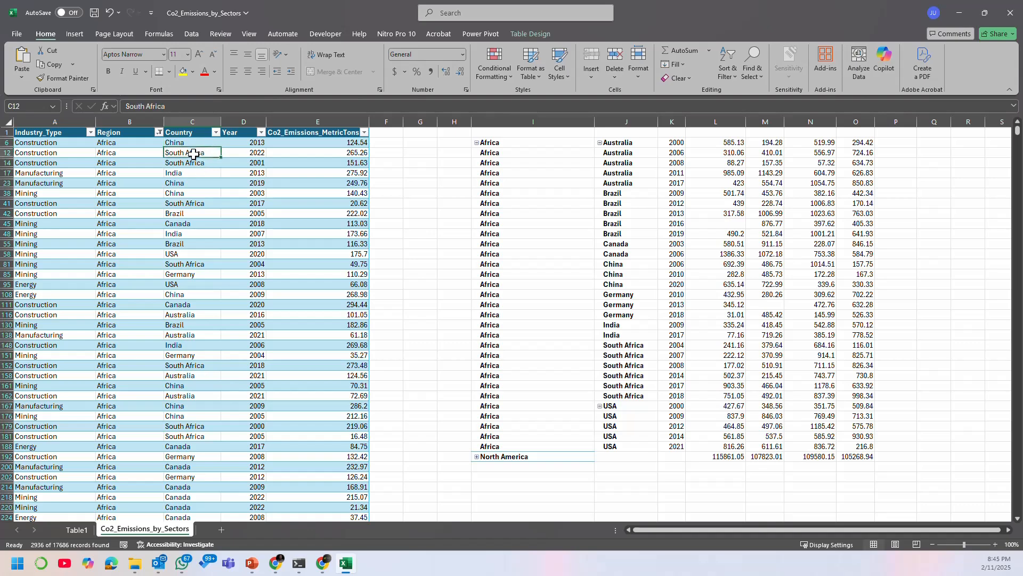
left_click_drag(184, 223, 185, 234)
left_click(208, 343)
left_click_drag(201, 376, 206, 385)
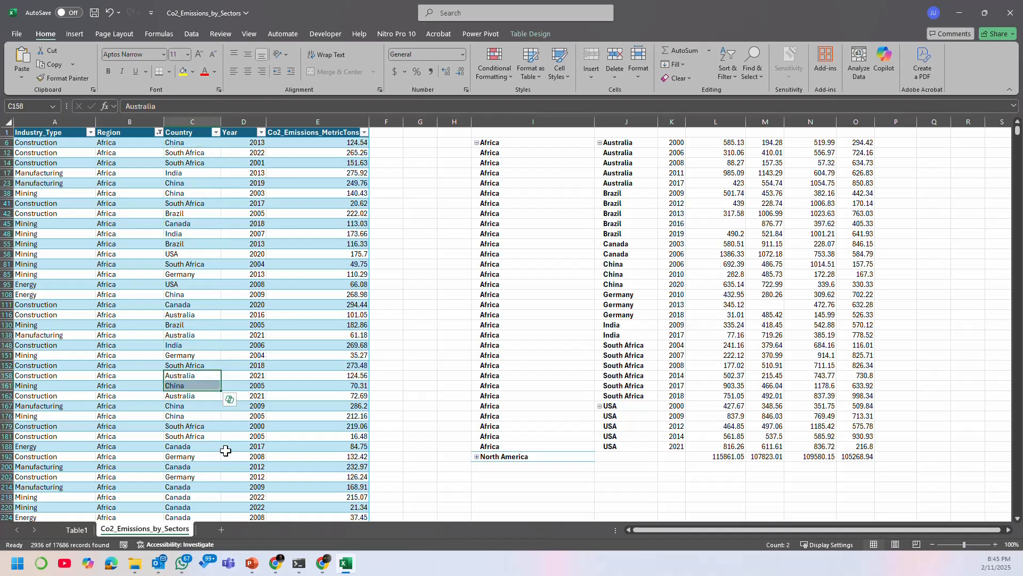
left_click(201, 449)
Step: Remove the Region filter so that the source table shows all regions
left_click(157, 132)
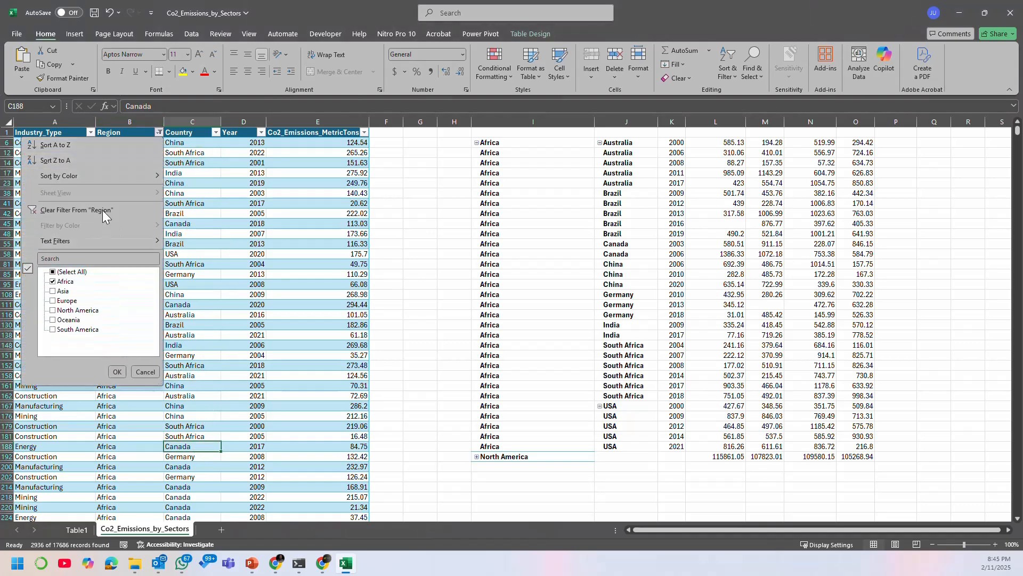
left_click(103, 210)
left_click(133, 143)
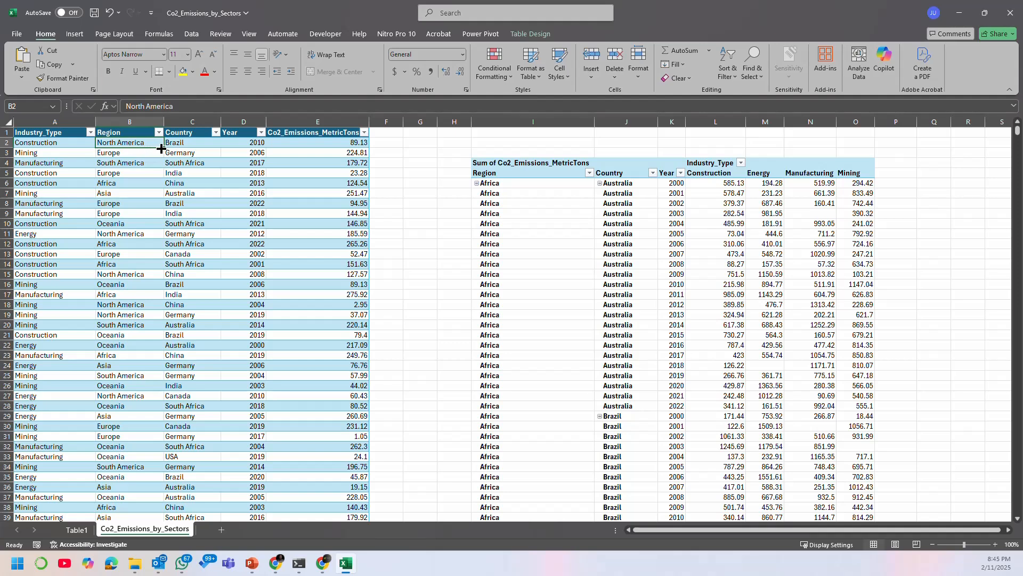
Step: Examine the source table's Region and Country columns and the list of countries in the Country filter
left_click(140, 132)
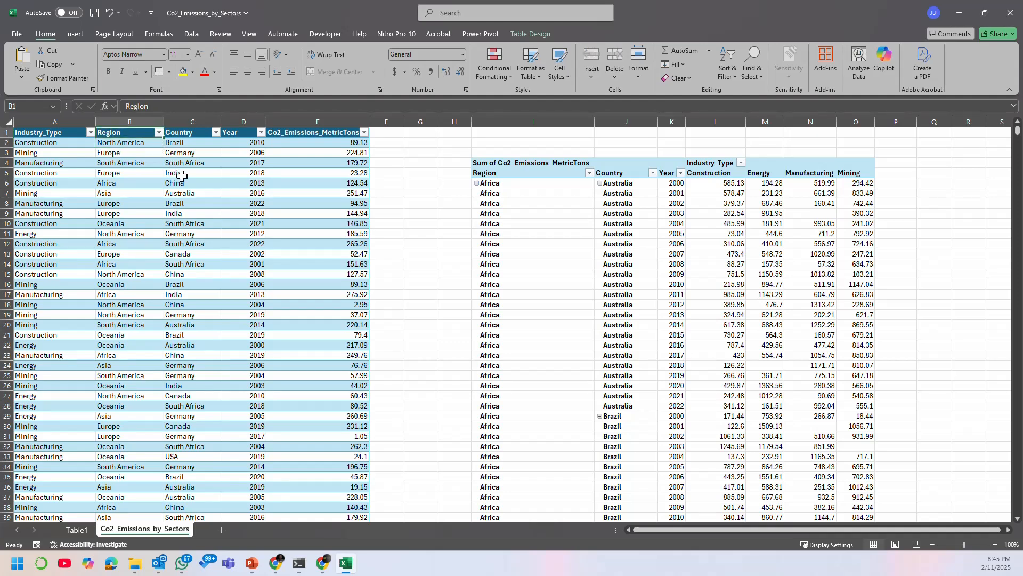
left_click(193, 164)
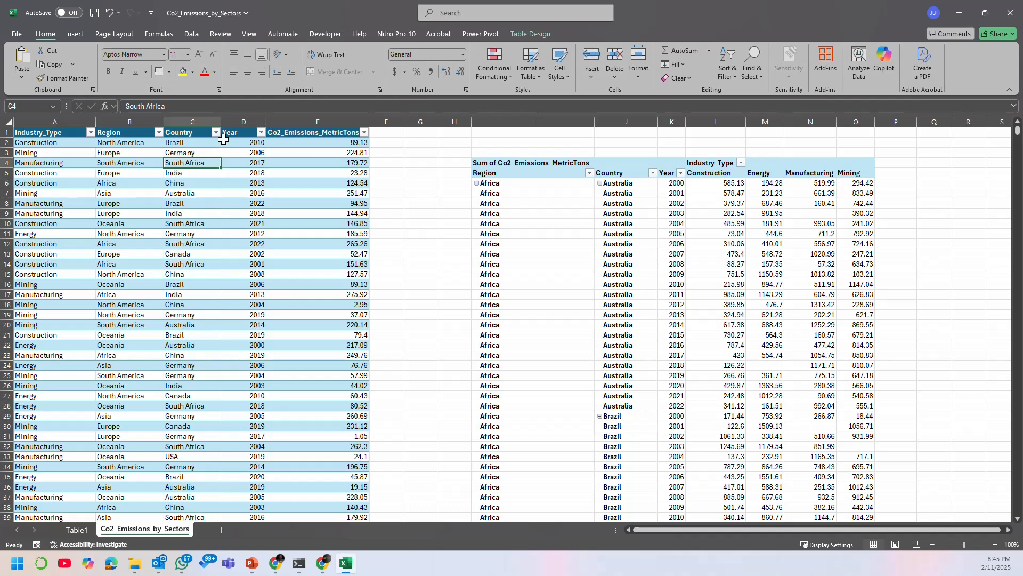
left_click(216, 133)
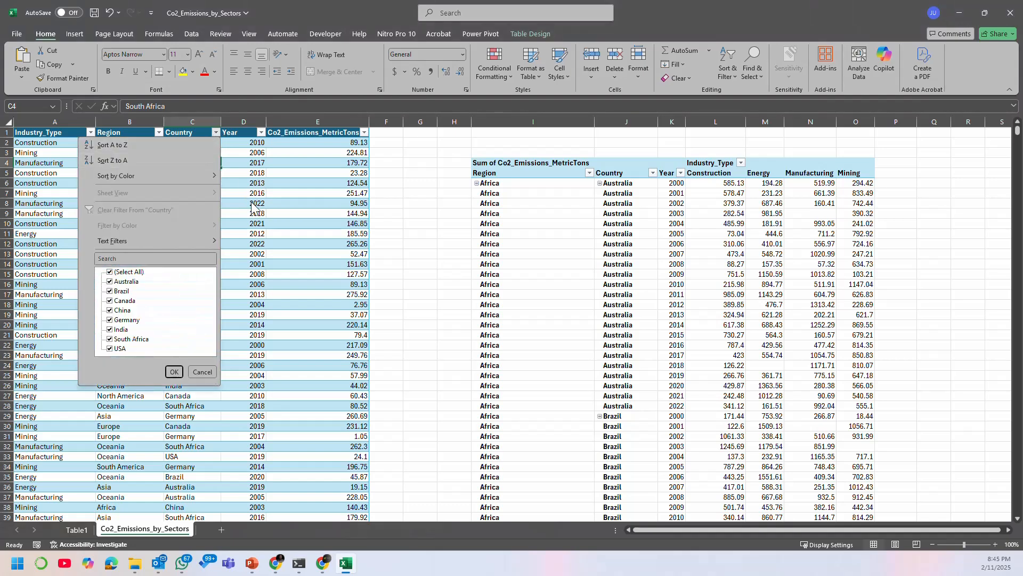
left_click(255, 265)
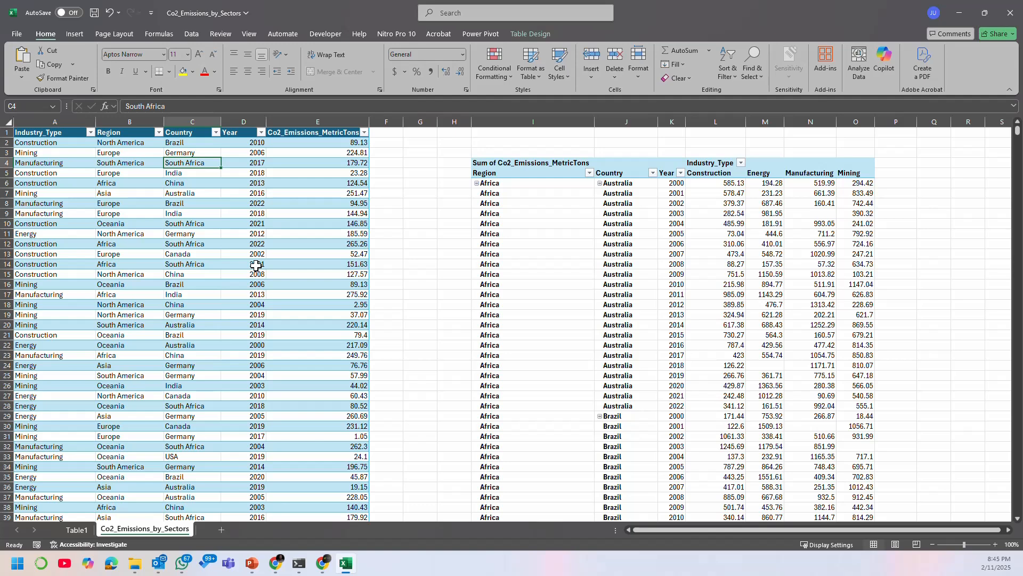
Step: Filter the source table's Region column to show only Asia and check the countries listed in the Country filter
left_click(158, 132)
left_click(53, 272)
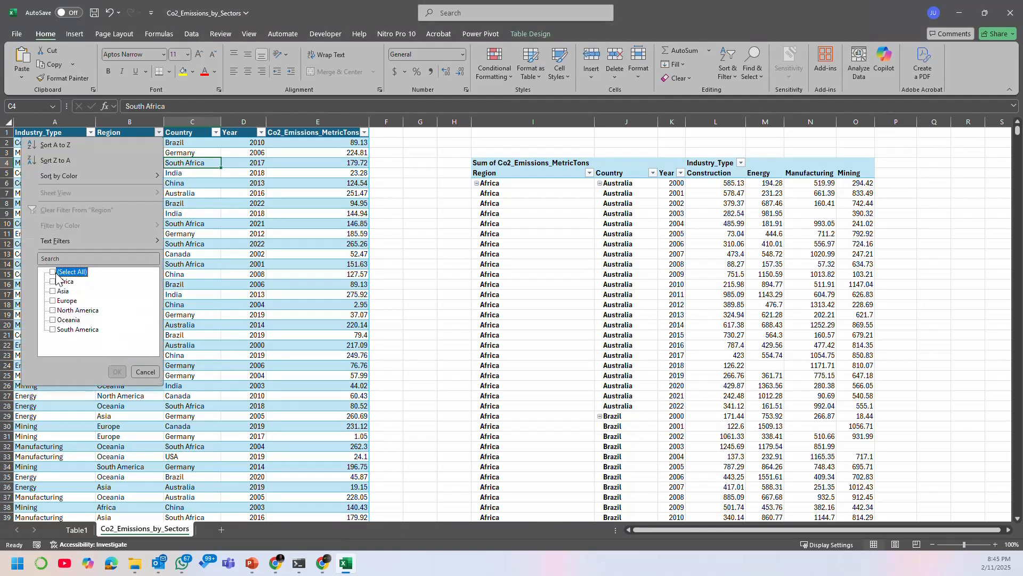
left_click(53, 291)
left_click(114, 371)
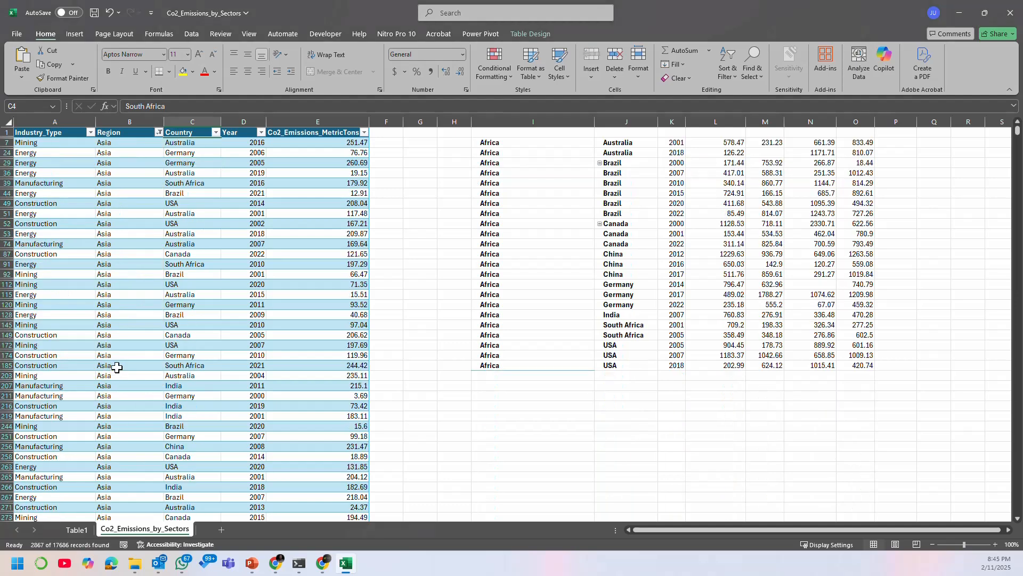
left_click(193, 184)
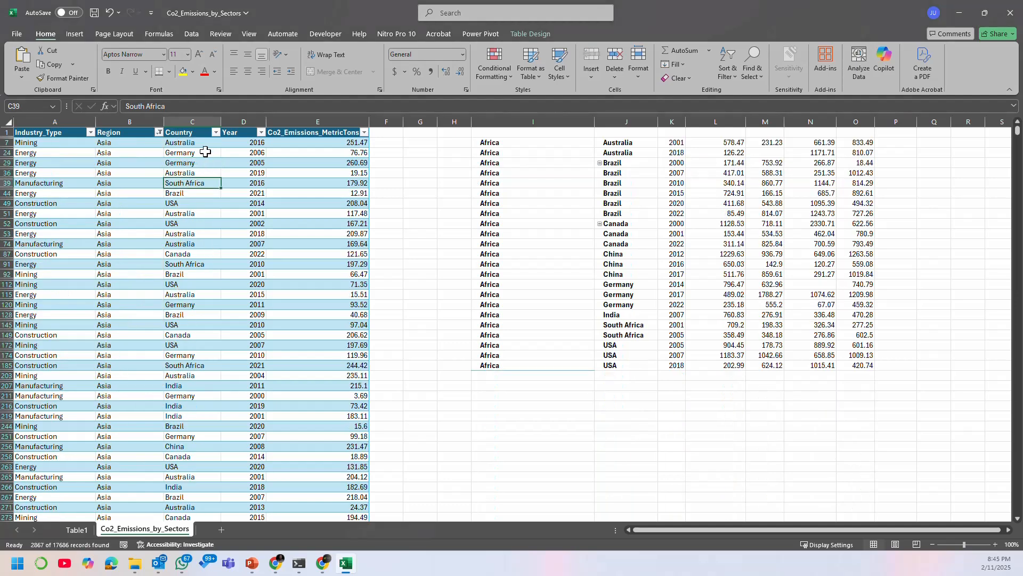
left_click(216, 132)
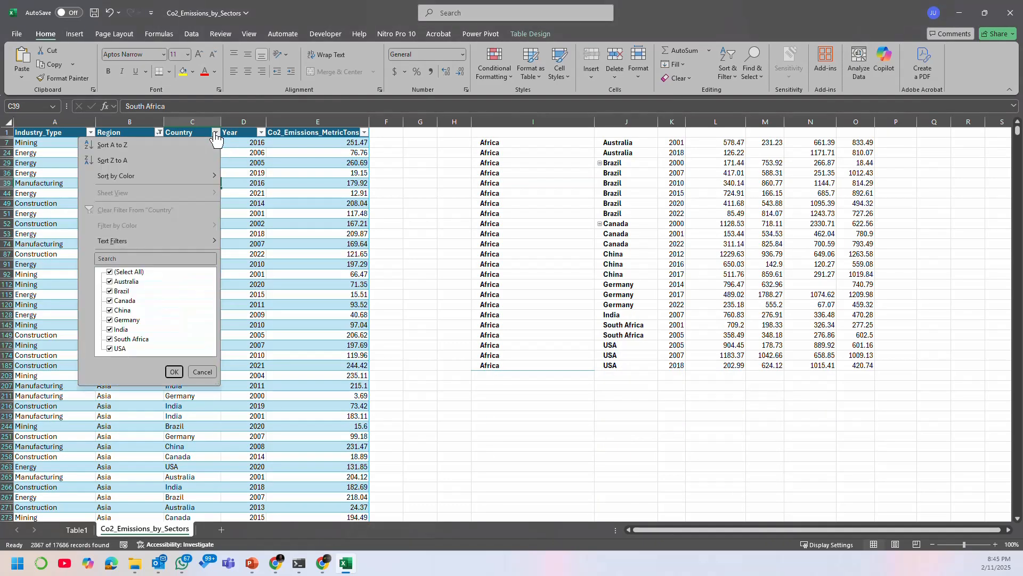
left_click(262, 179)
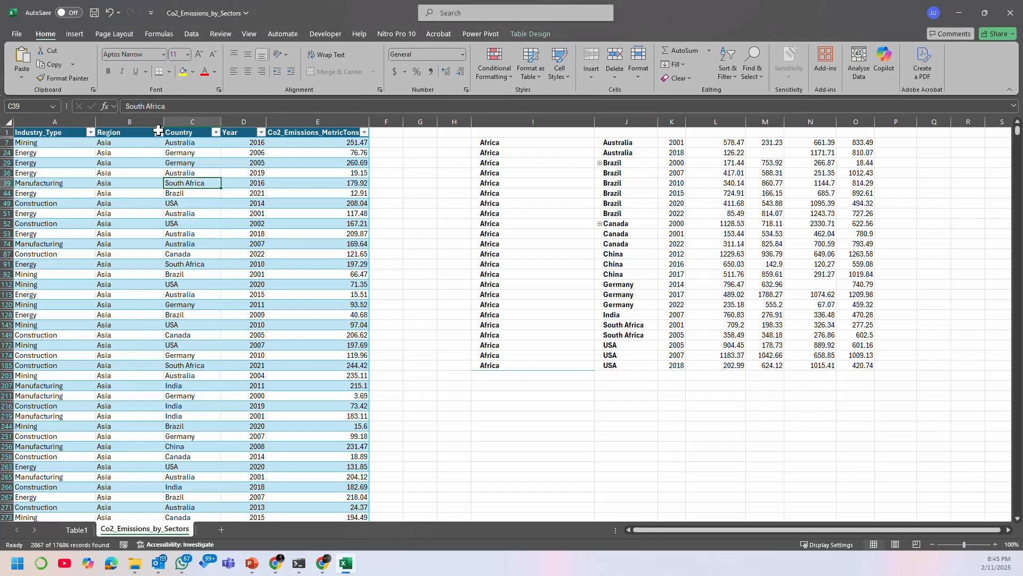
Step: Clear the Asia filter from the source table's Region column
left_click(244, 161)
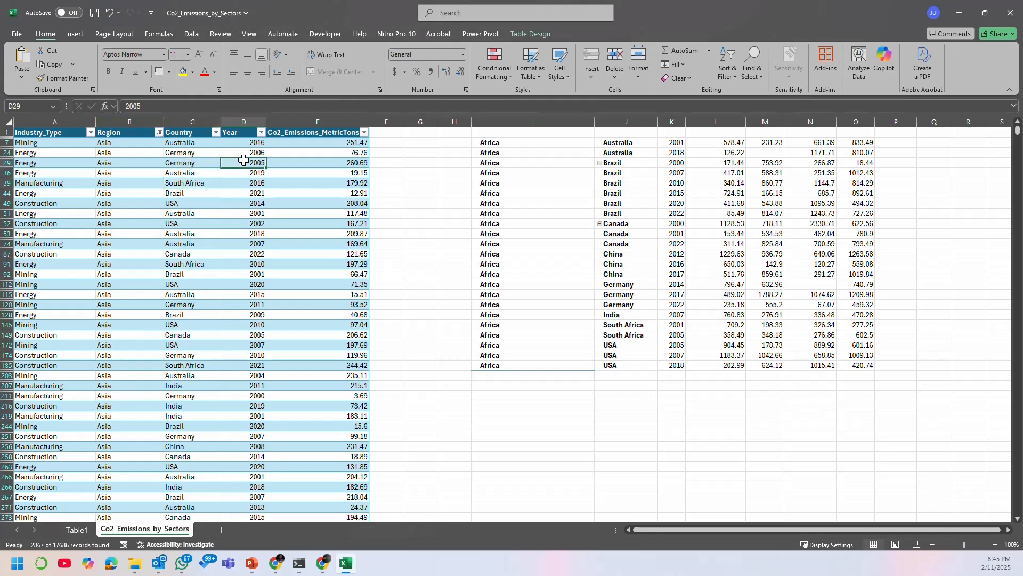
left_click(158, 133)
left_click(117, 209)
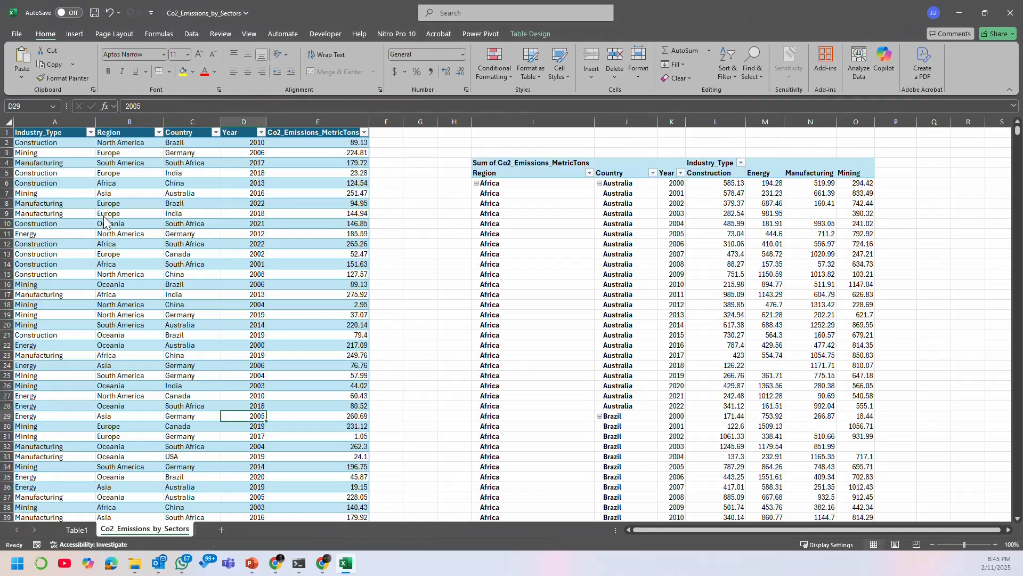
left_click(130, 183)
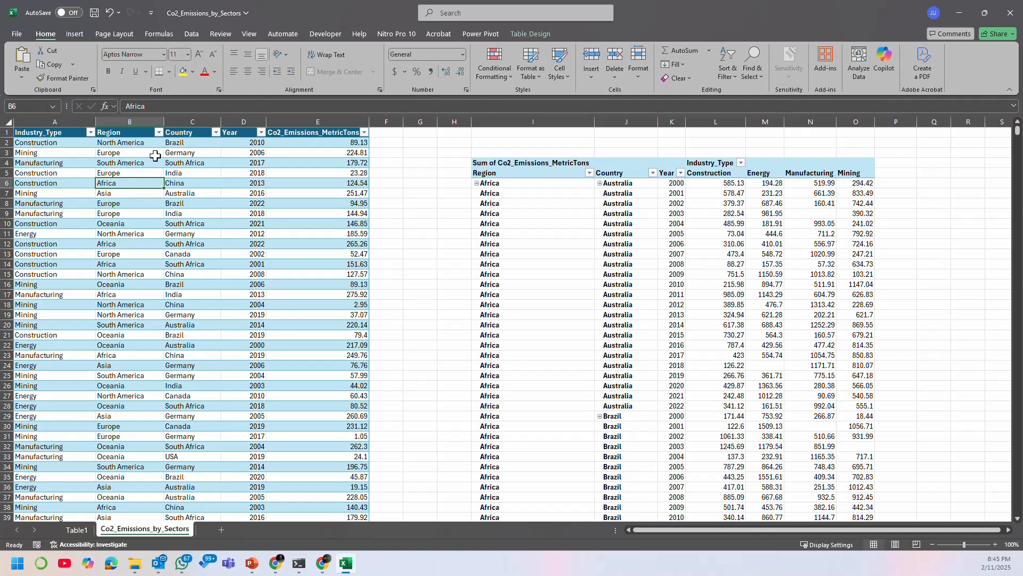
left_click(145, 142)
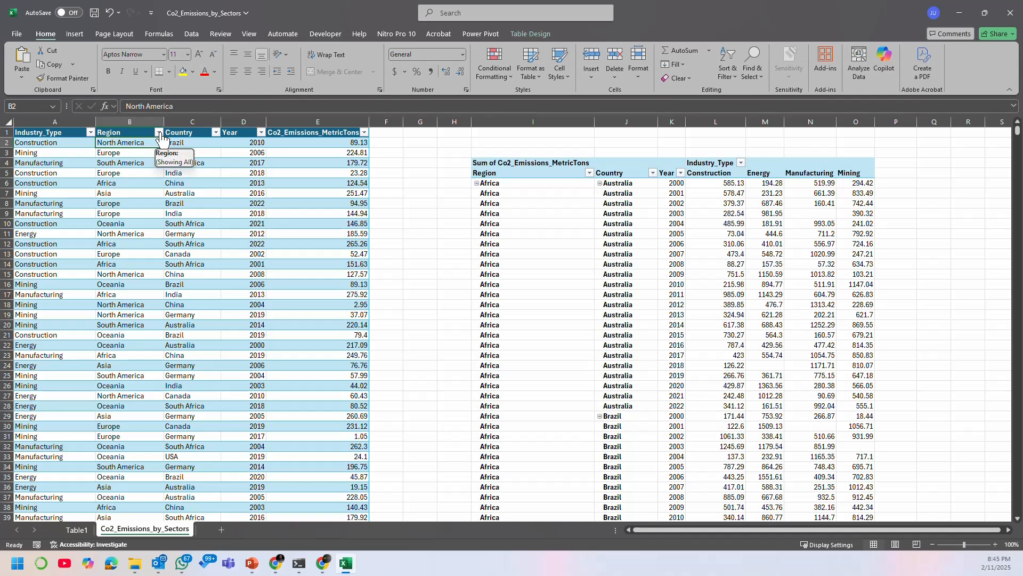
left_click(142, 134)
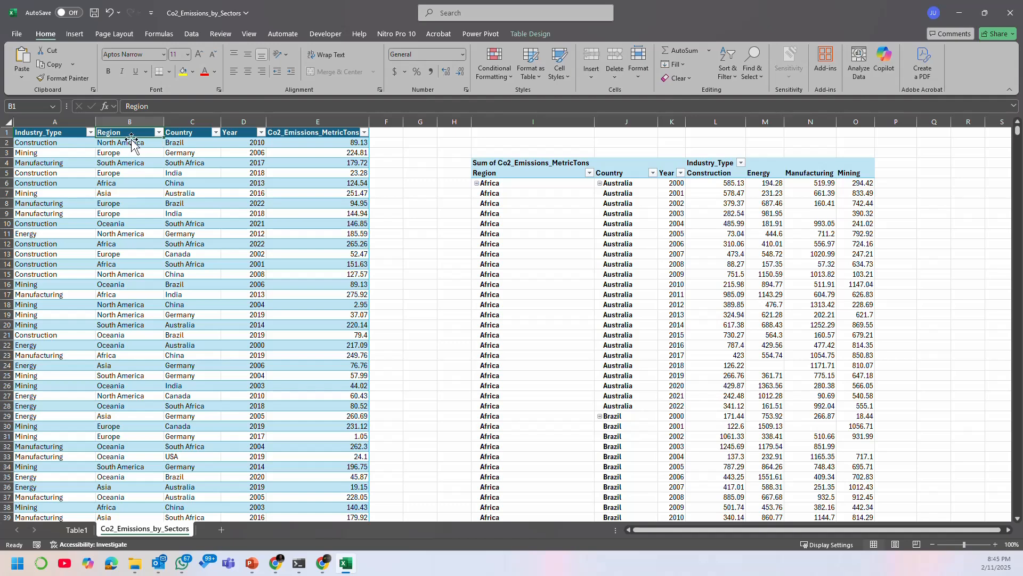
left_click_drag(133, 132, 170, 146)
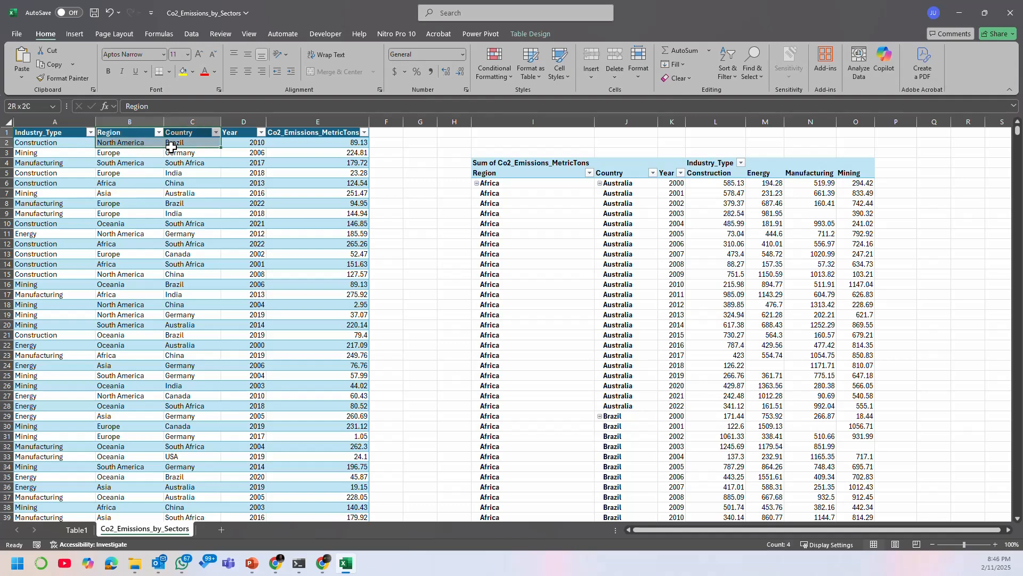
left_click(140, 133)
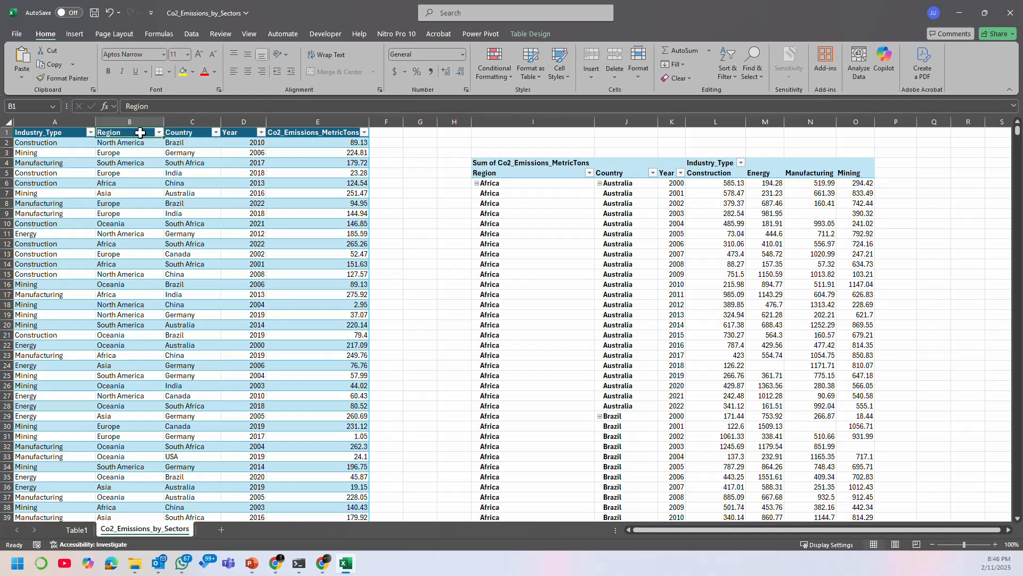
key("ctrl+shift+Right")
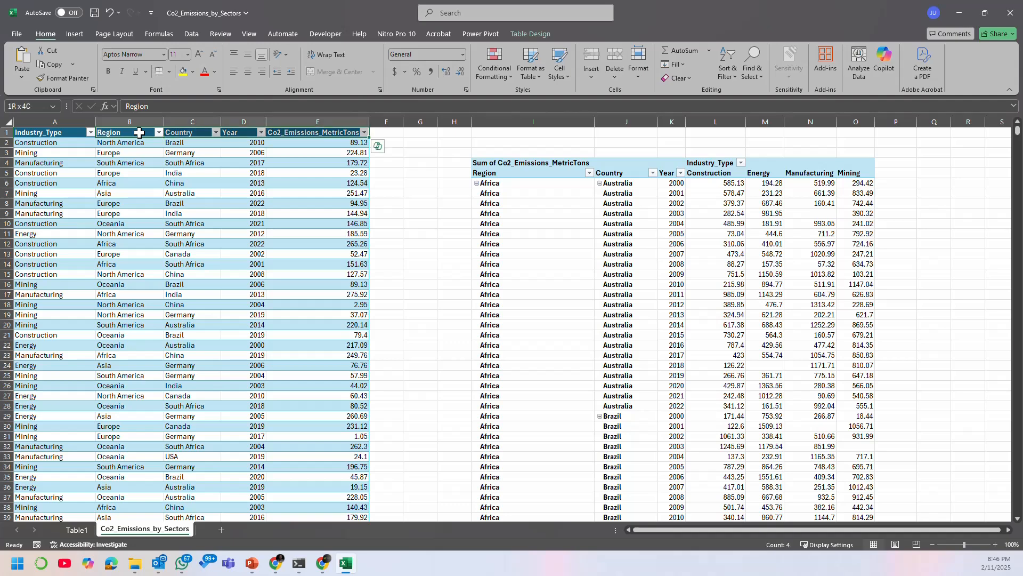
key("Left")
Step: Copy the source table's entire Region and Country columns, including their headers
key("Right")
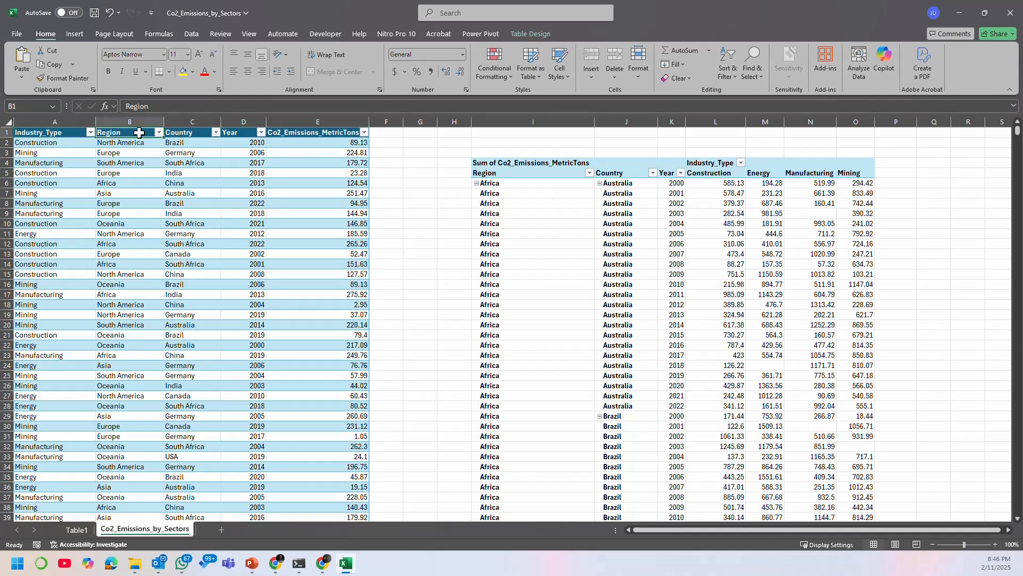
key("shift+Right")
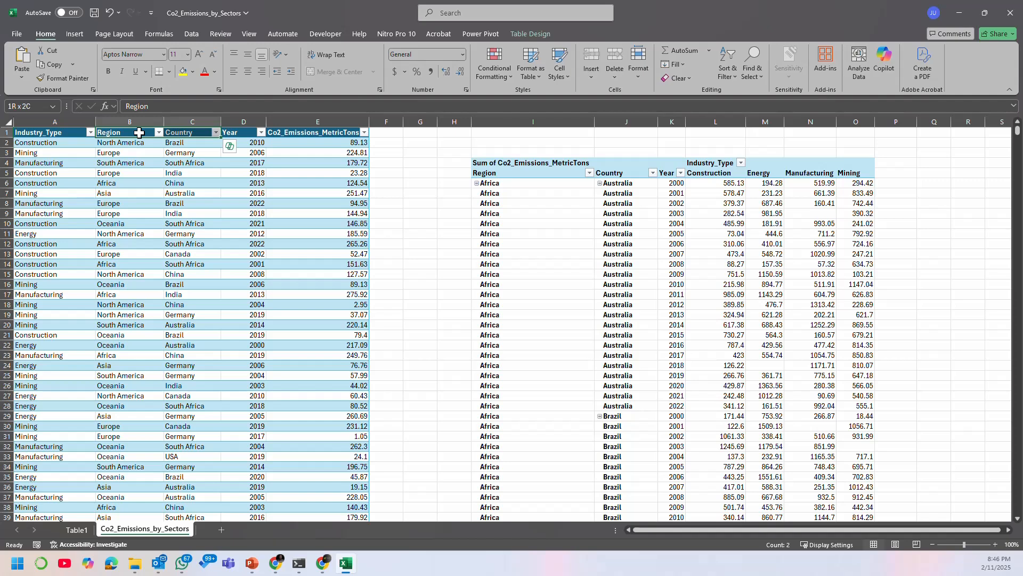
key("ctrl+shift+Down")
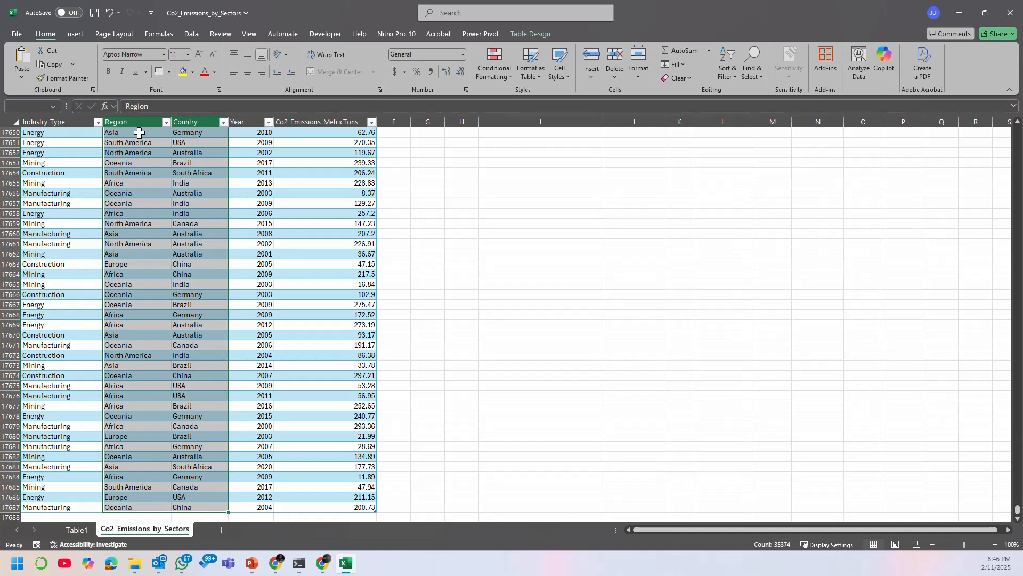
key("ctrl+c")
scroll(269, 336, "up", 6)
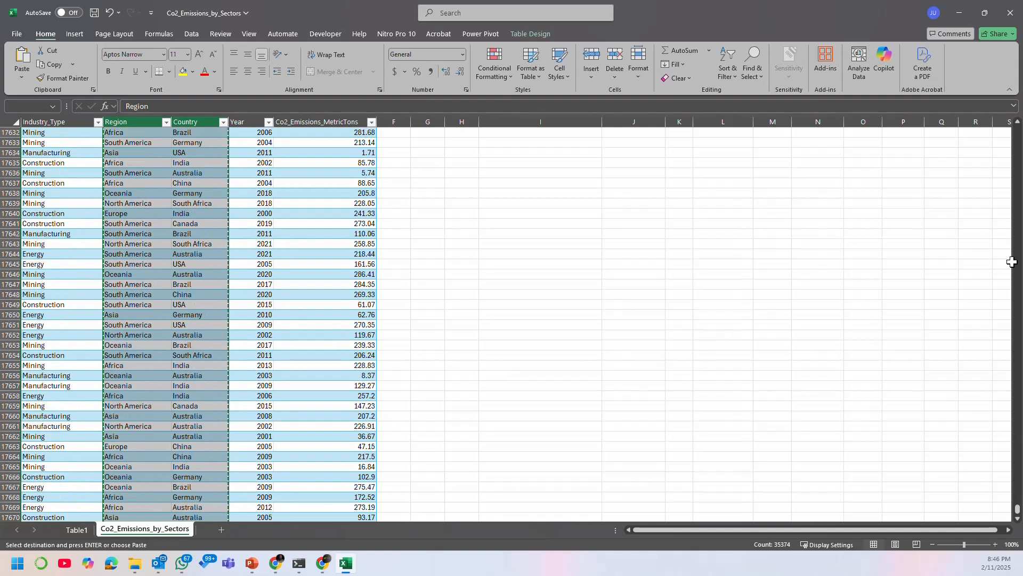
left_click_drag(1017, 509, 1018, 129)
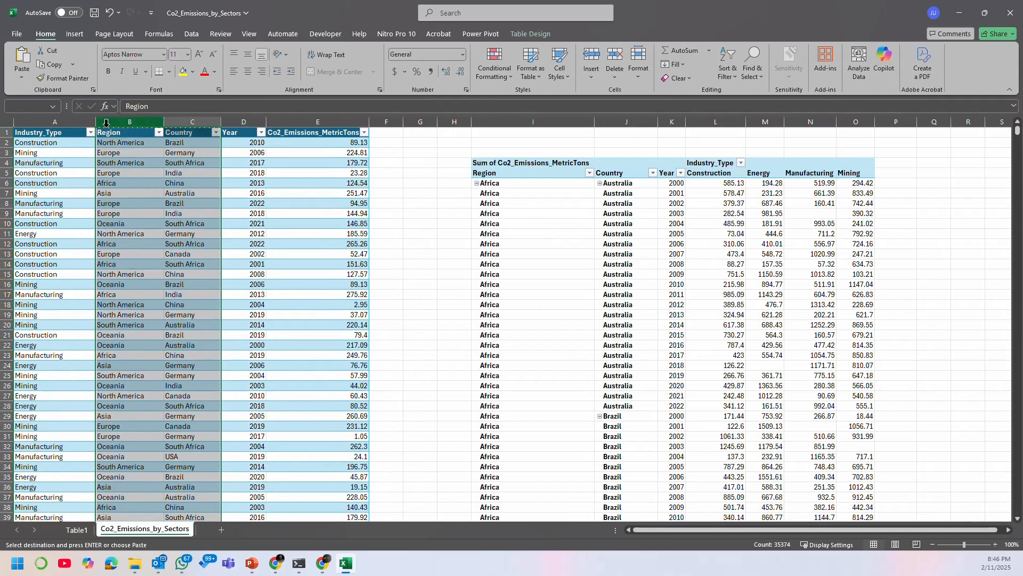
Step: Add a new worksheet and paste the copied Region and Country data as values starting at cell A1
left_click(227, 528)
right_click(44, 134)
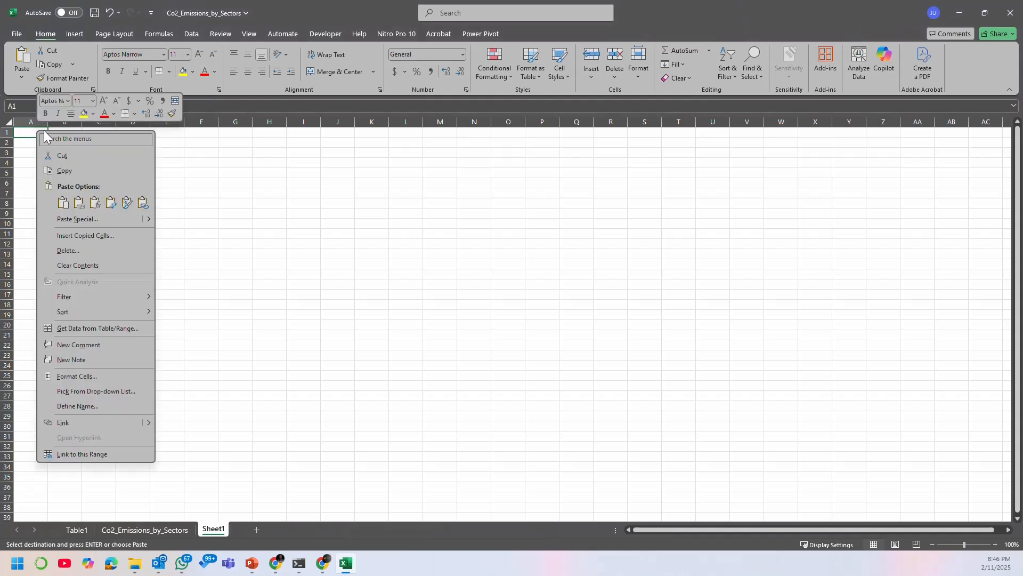
left_click(78, 202)
Step: Fit the widths of the pasted Region and Country columns to their contents and add filters to their headers
left_click(40, 122)
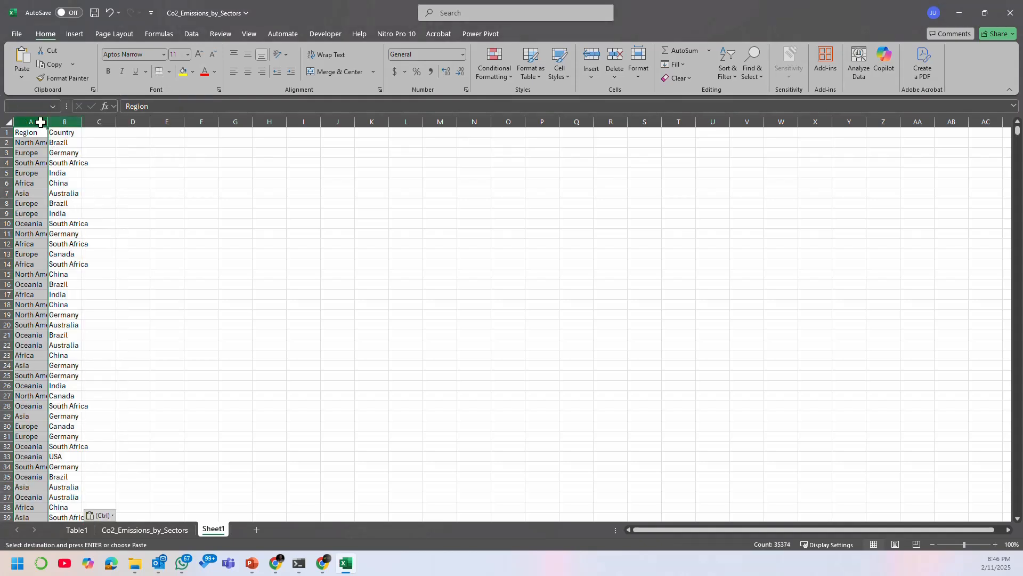
left_click(64, 123, "shift")
double_click(82, 122)
left_click_drag(64, 122, 64, 122)
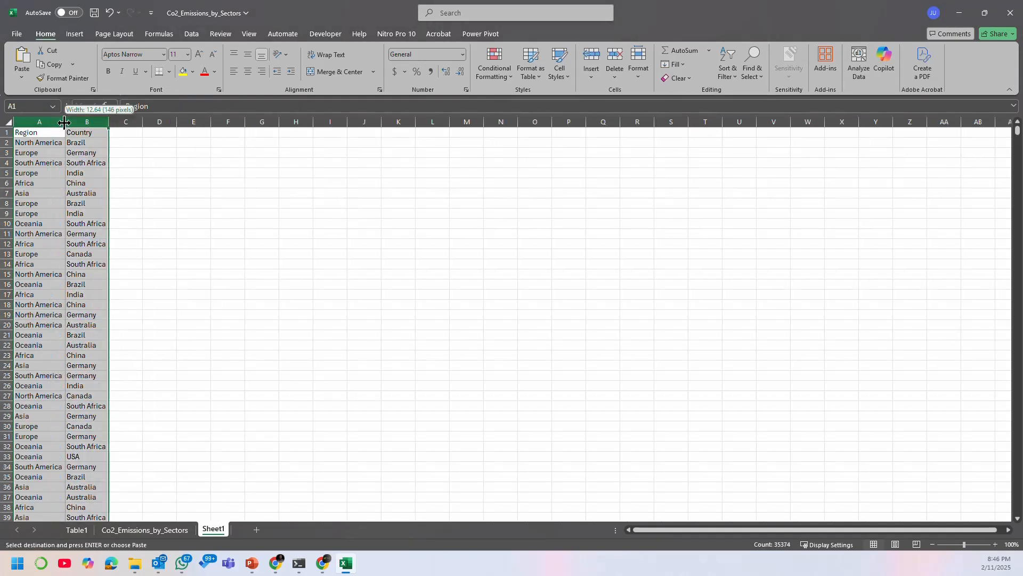
left_click(53, 132)
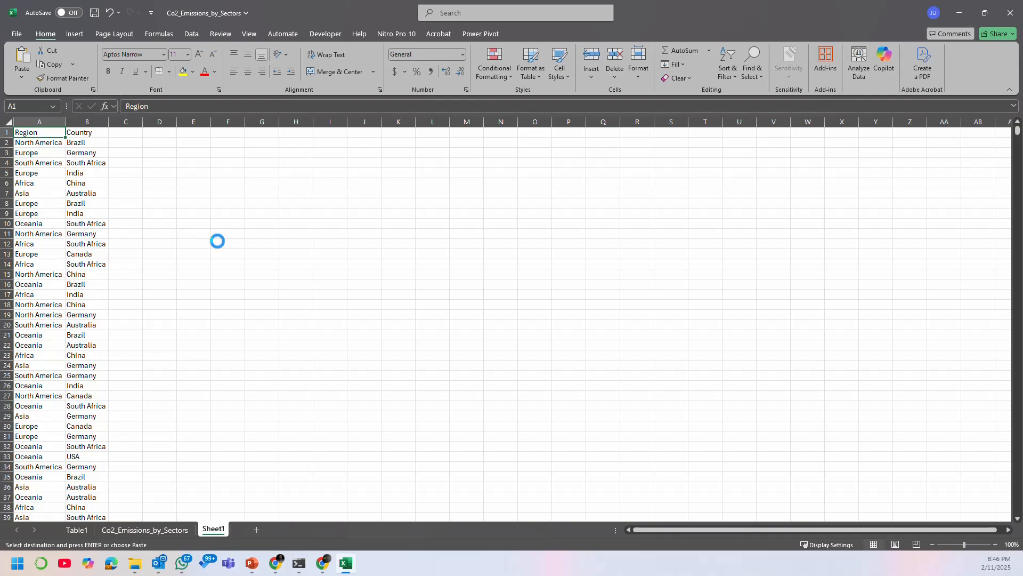
scroll(218, 241, "up", 4)
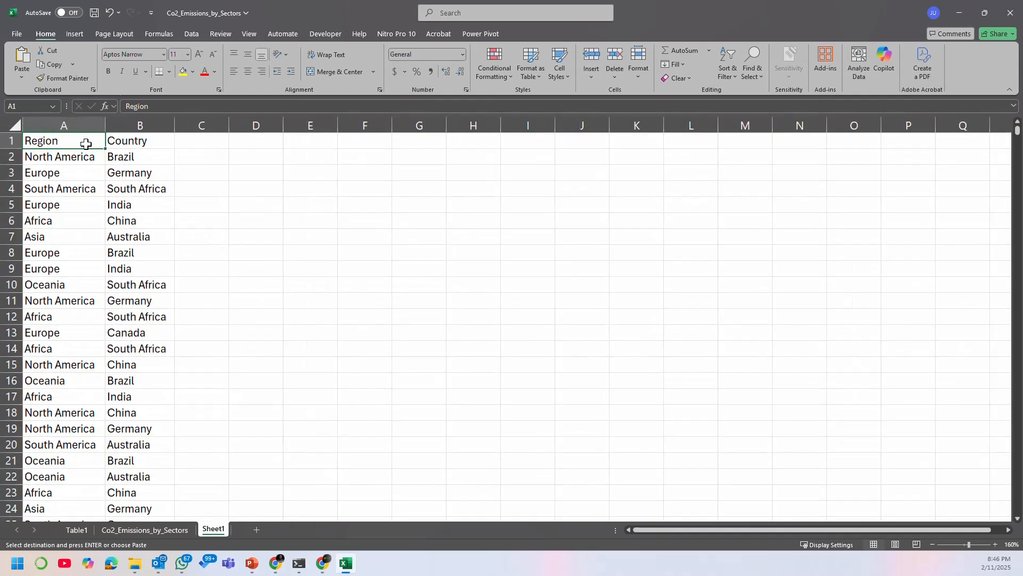
key("ctrl+shift+l")
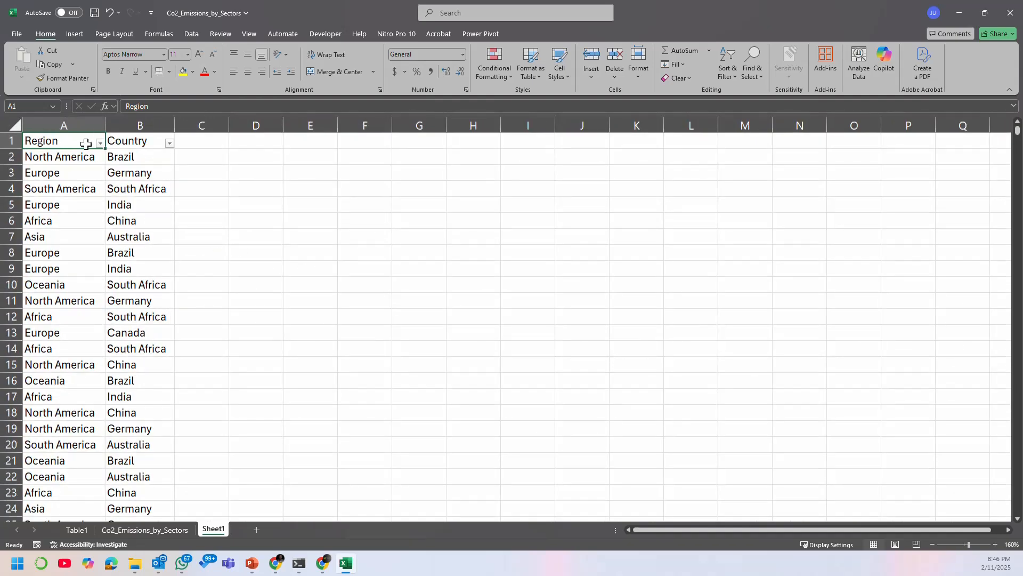
Step: Remove duplicate rows from columns A and B so that each region-country combination is listed once
left_click_drag(73, 126, 106, 124)
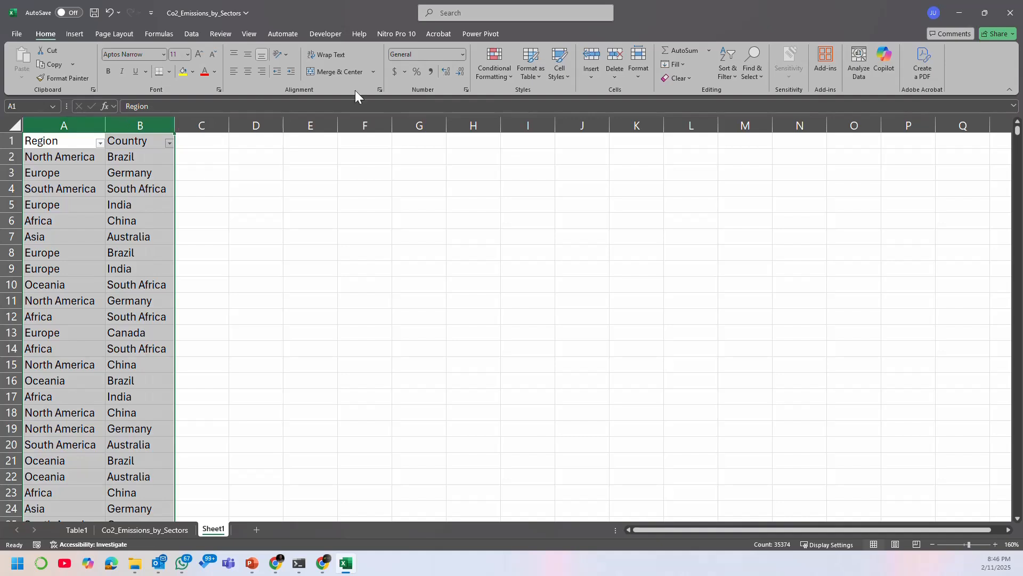
left_click(190, 35)
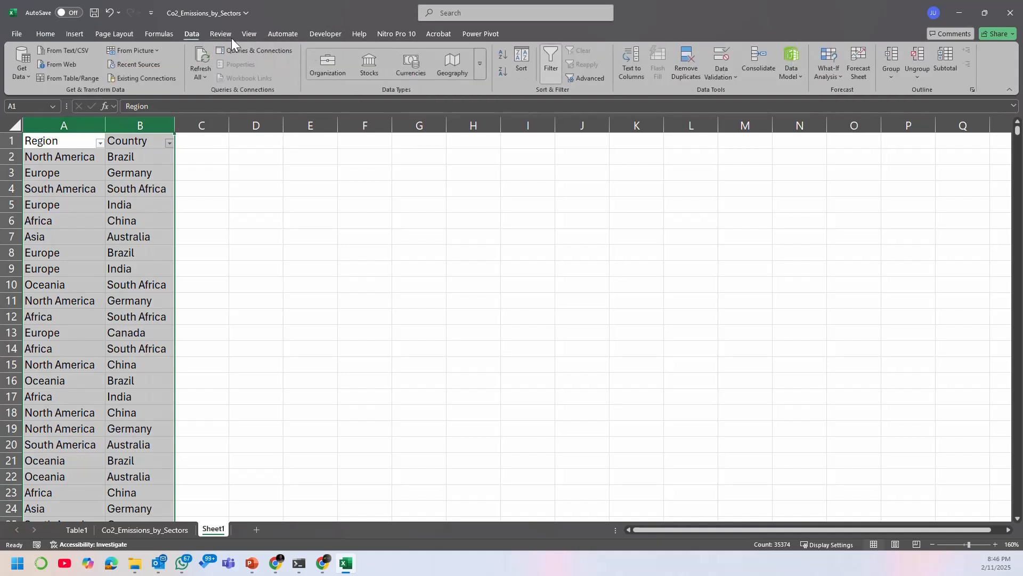
left_click(696, 78)
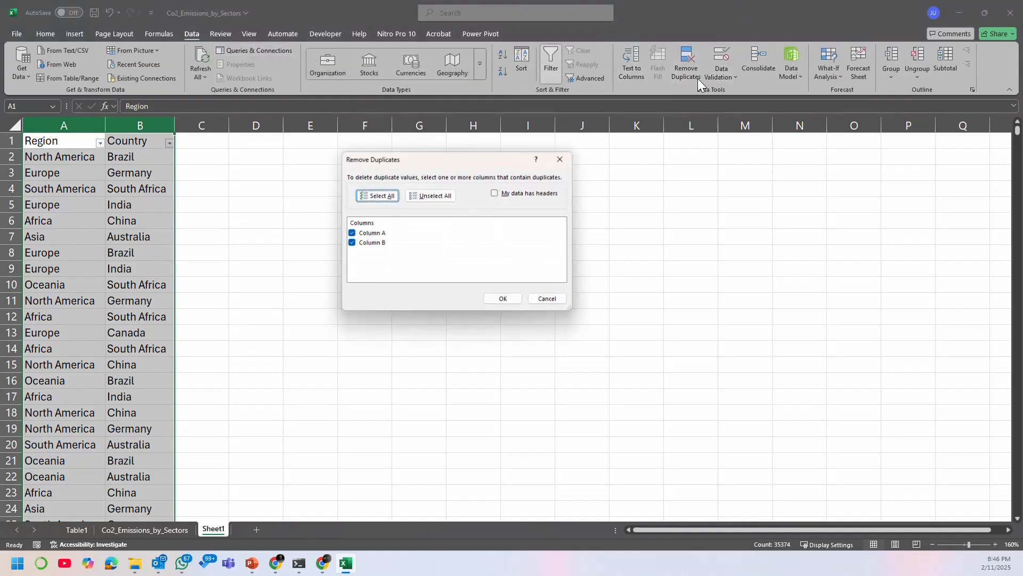
left_click(509, 297)
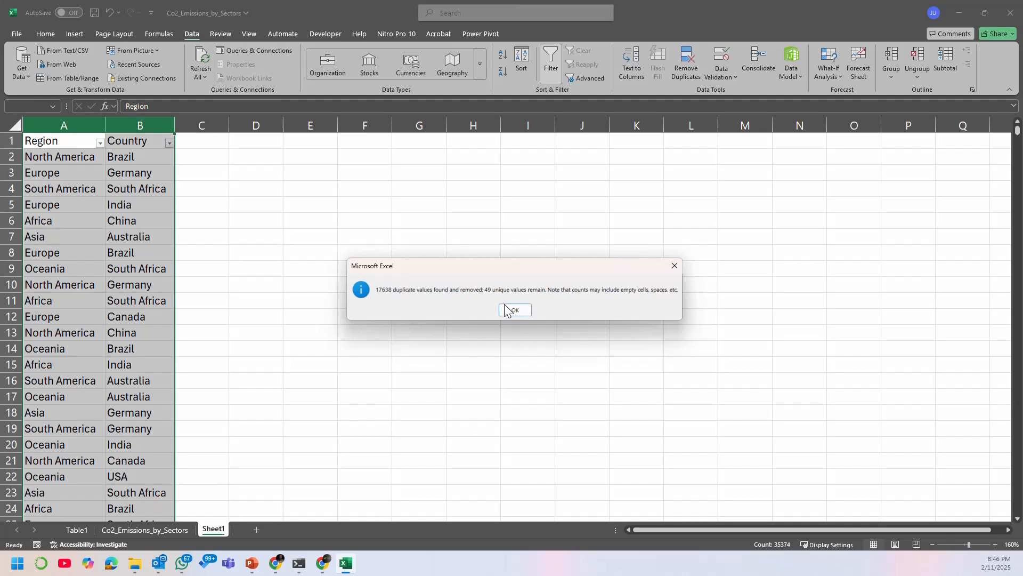
left_click(514, 310)
Step: Look through the deduplicated list and sort it by Region from A to Z
left_click(124, 327)
scroll(96, 319, "down", 5)
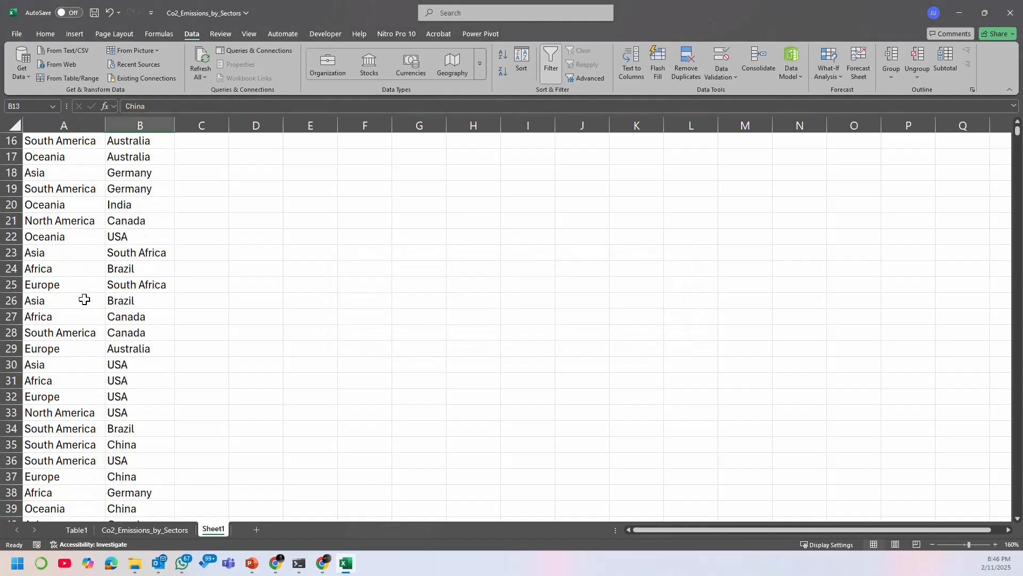
scroll(105, 279, "up", 5)
left_click(88, 142)
left_click(100, 142)
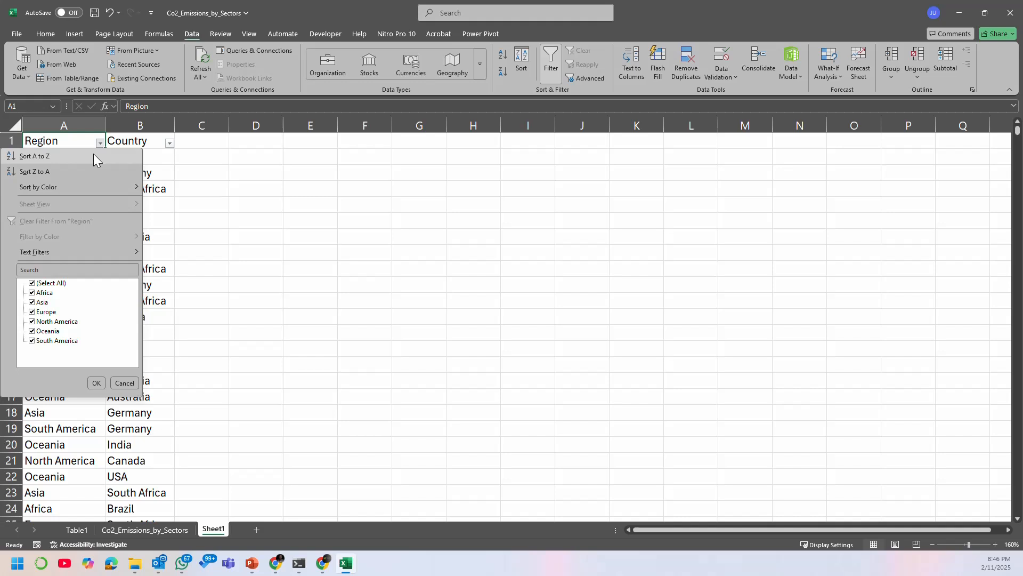
left_click(93, 156)
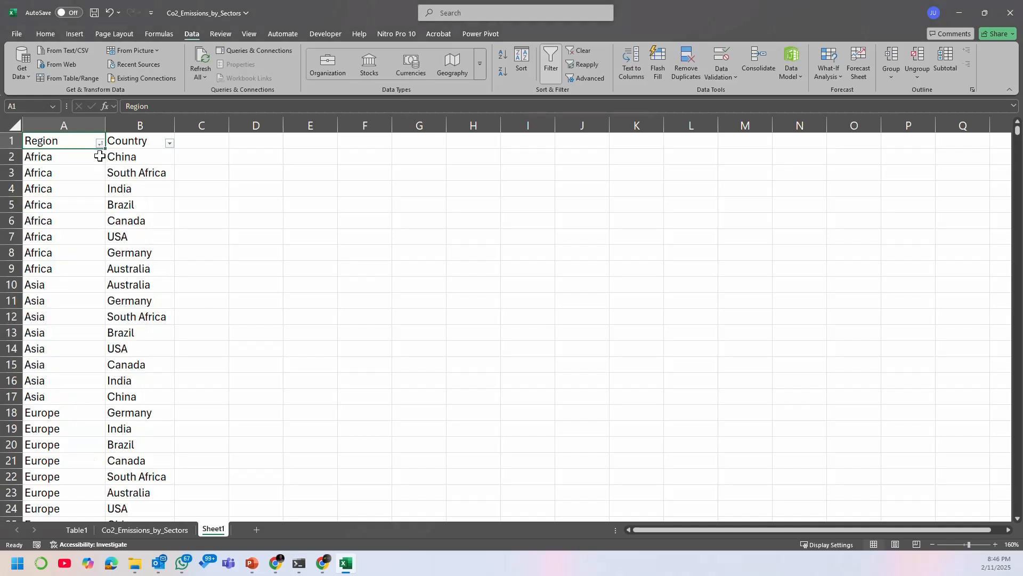
Step: Filter the Region column to Africa only, check the countries listed for it, and clear the Region filter
left_click(88, 130)
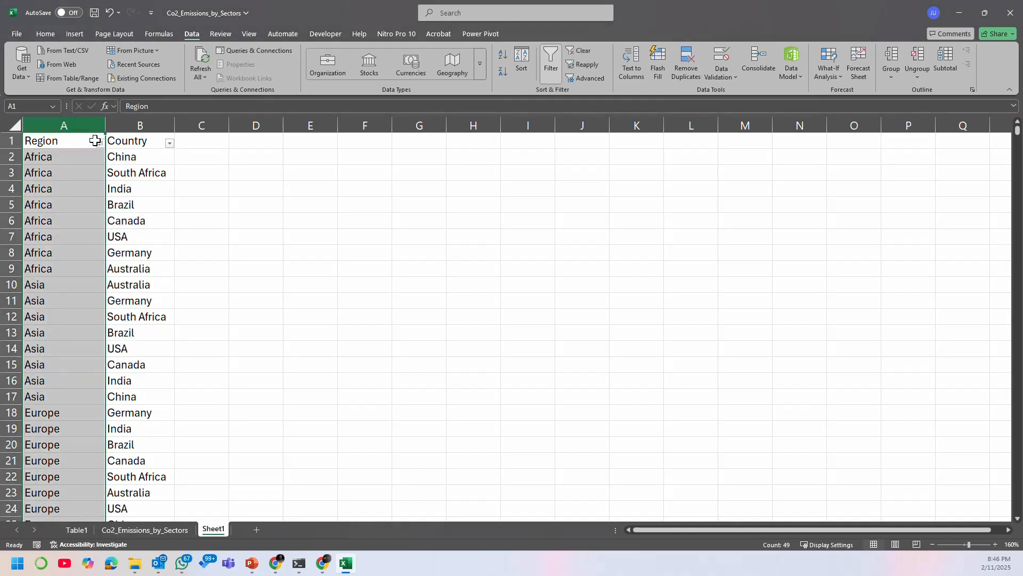
left_click(73, 169)
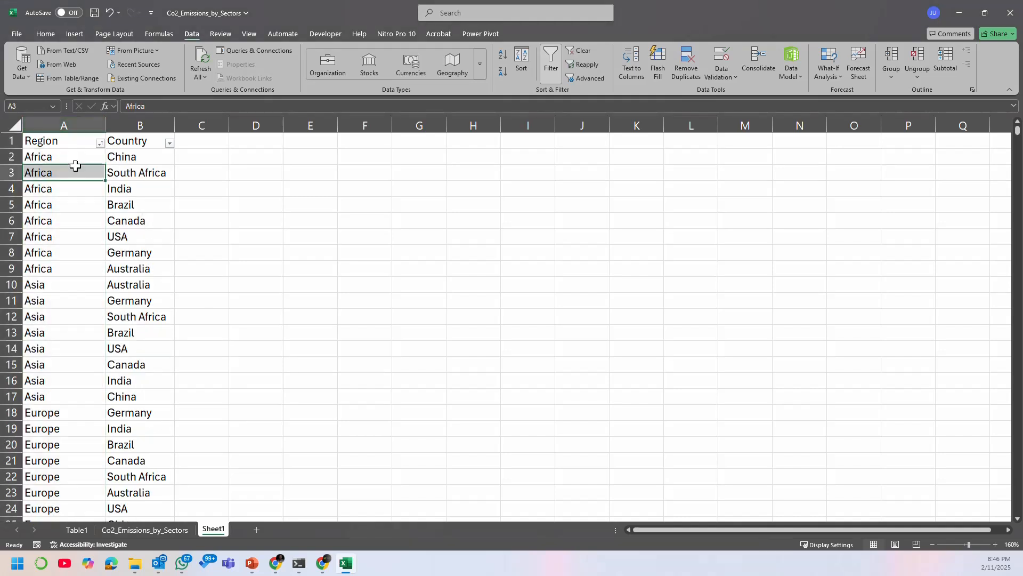
left_click(101, 142)
left_click(34, 283)
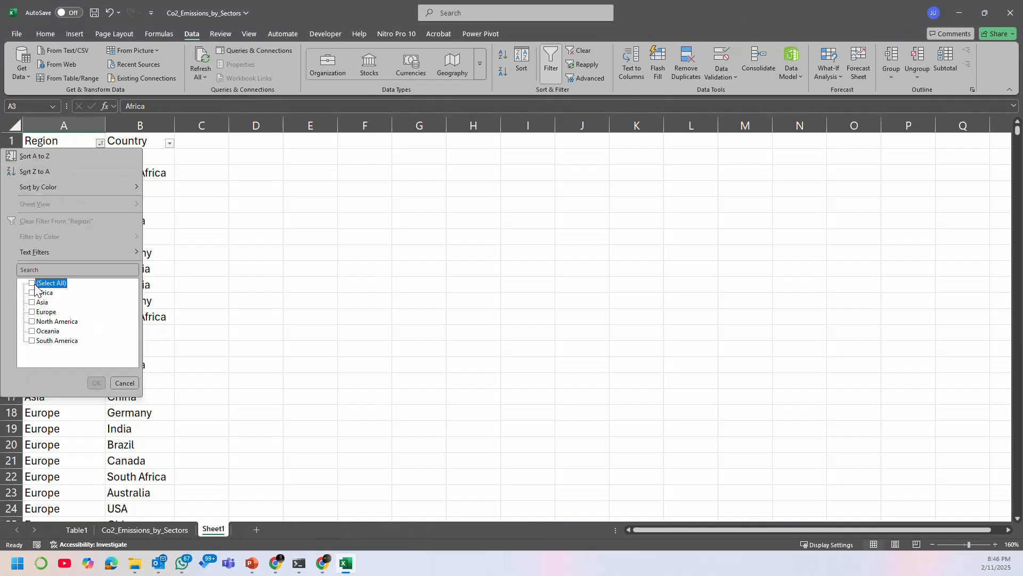
left_click(38, 293)
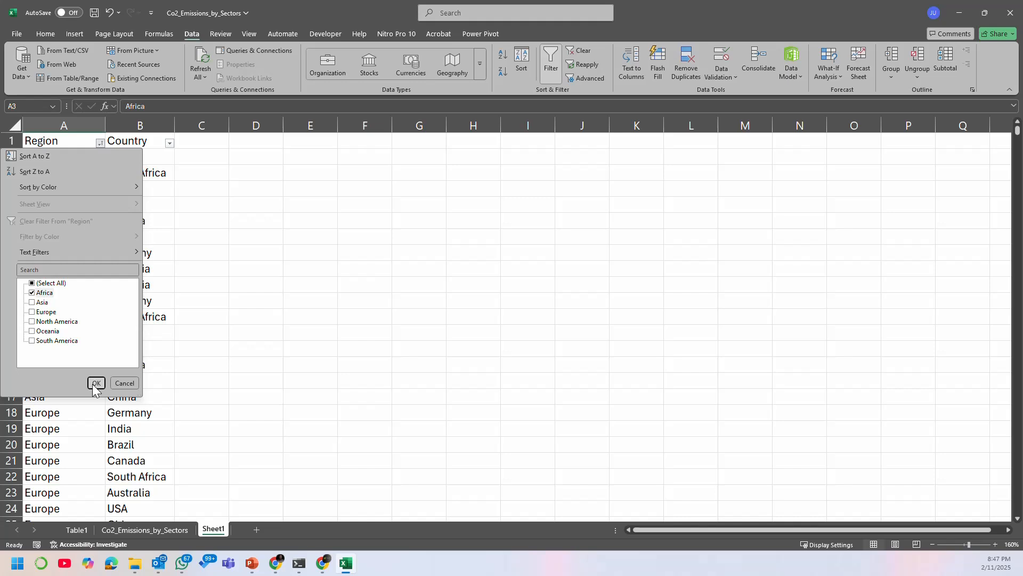
left_click(96, 383)
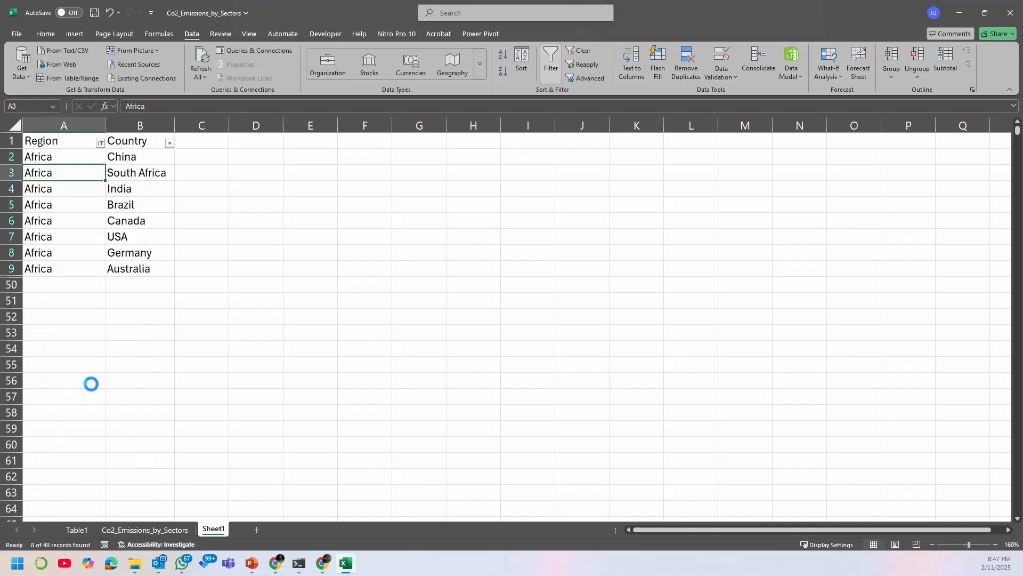
left_click(134, 156)
left_click(152, 172)
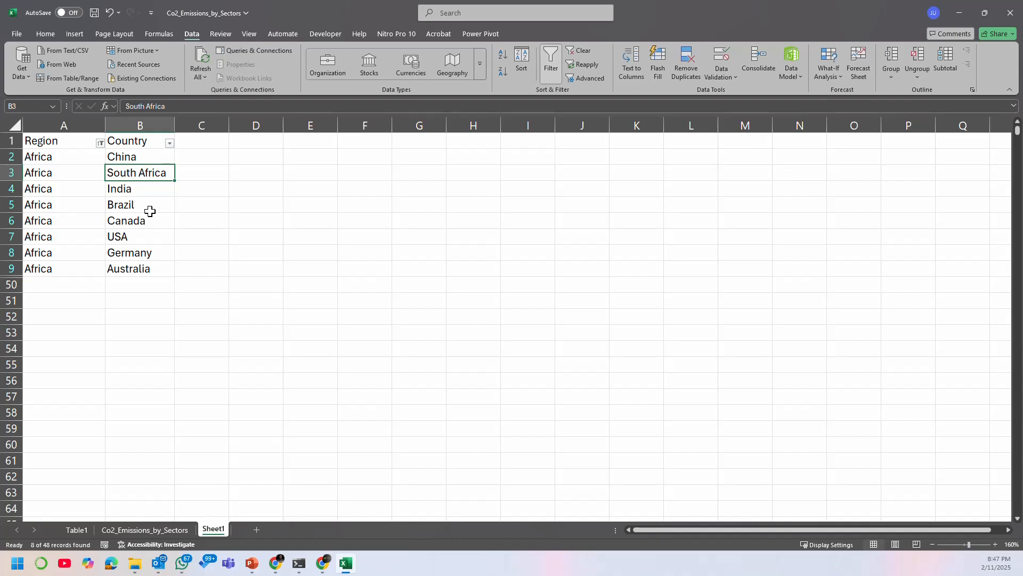
left_click(100, 143)
left_click(83, 221)
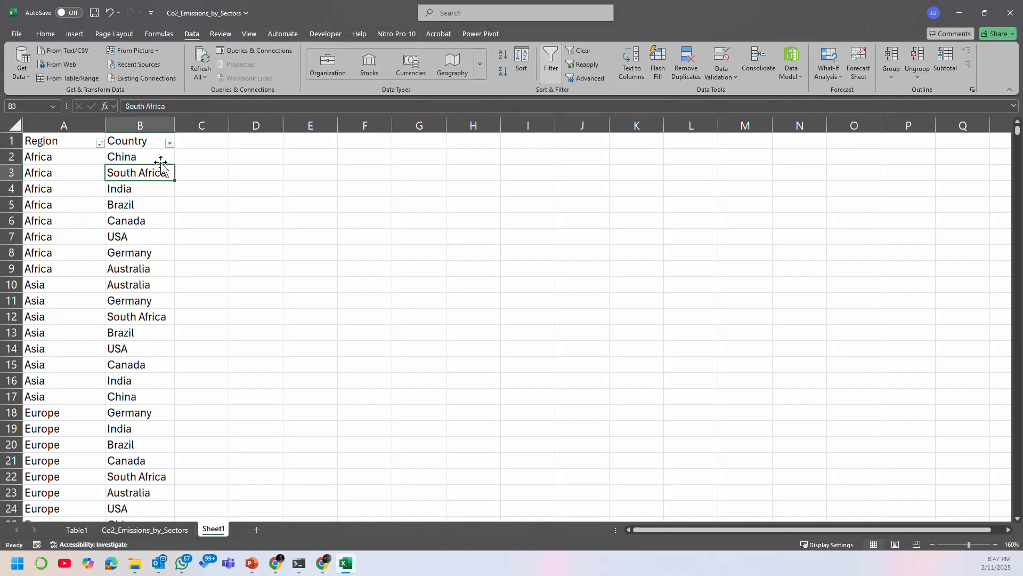
Step: Filter the Country column to show only the Australia rows
left_click(170, 143)
left_click(64, 283)
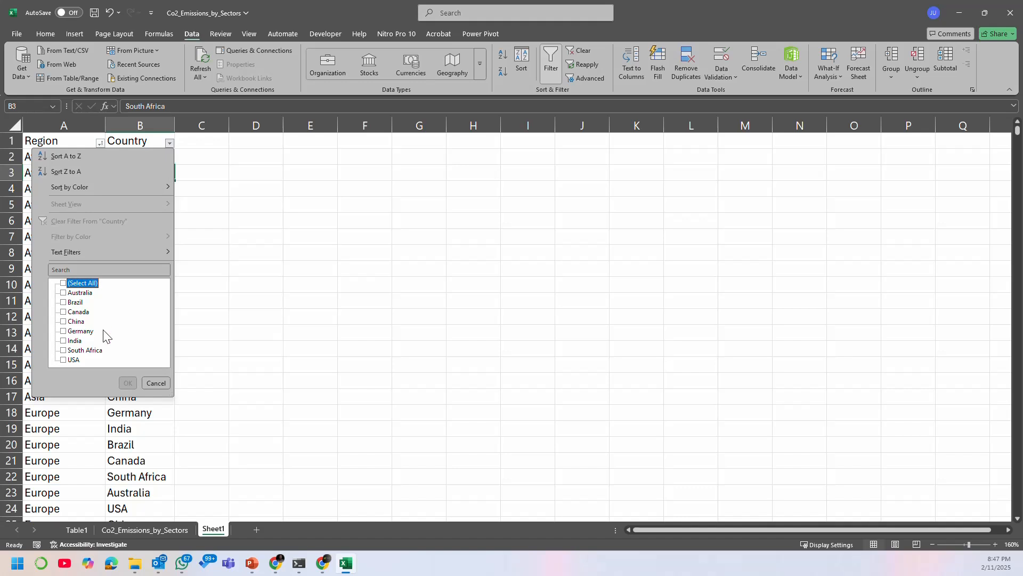
left_click(64, 293)
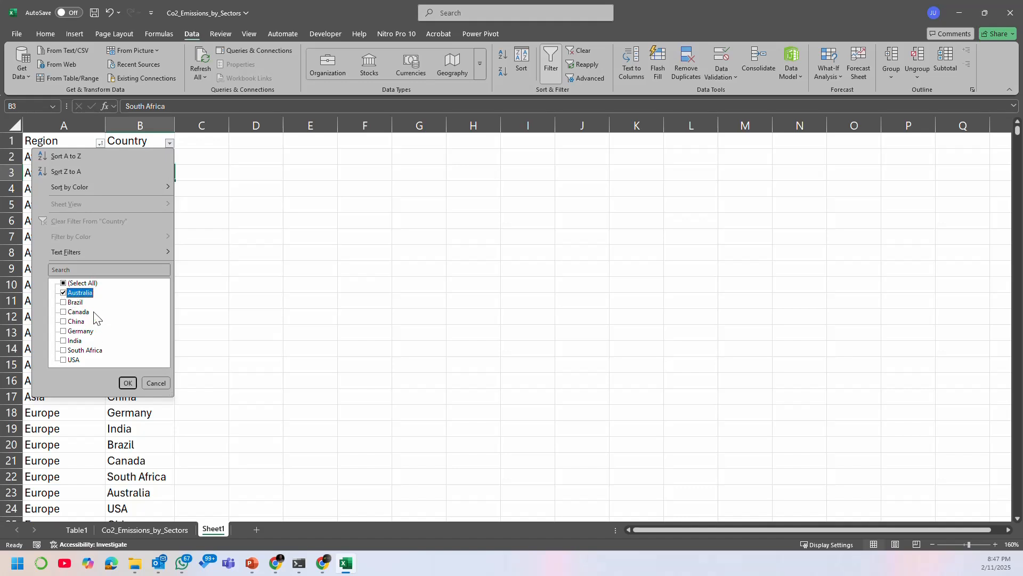
left_click(128, 383)
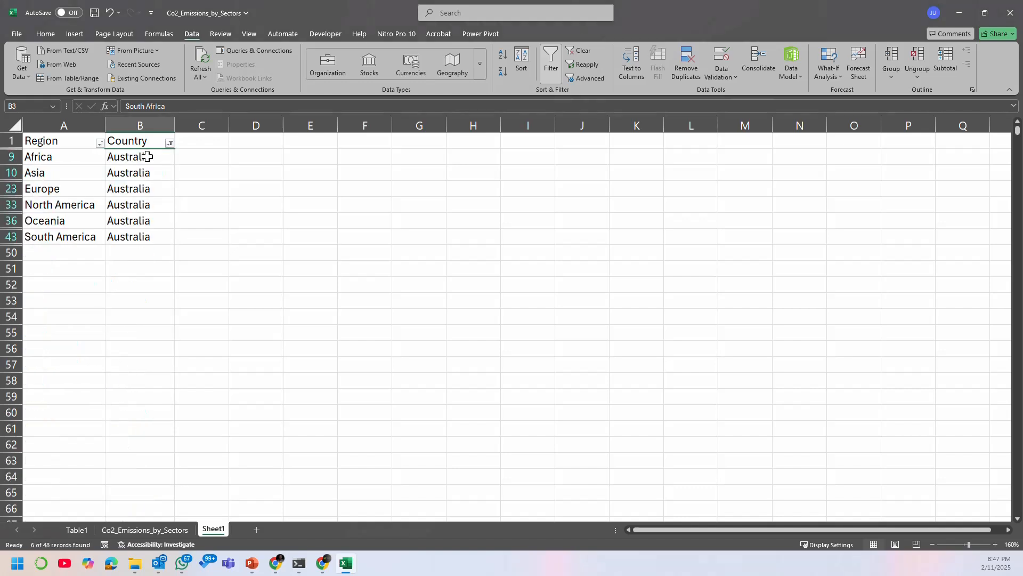
Step: Widen the Region column slightly and check which regions are paired with Australia in the filtered list
left_click_drag(105, 125, 132, 125)
left_click(187, 171)
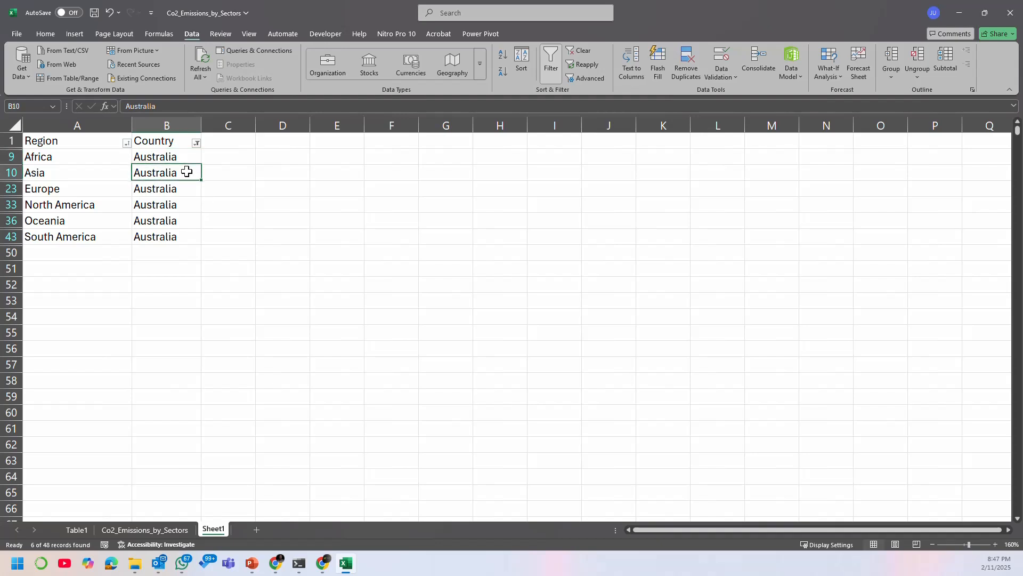
left_click(168, 205)
left_click(174, 251)
left_click(178, 236)
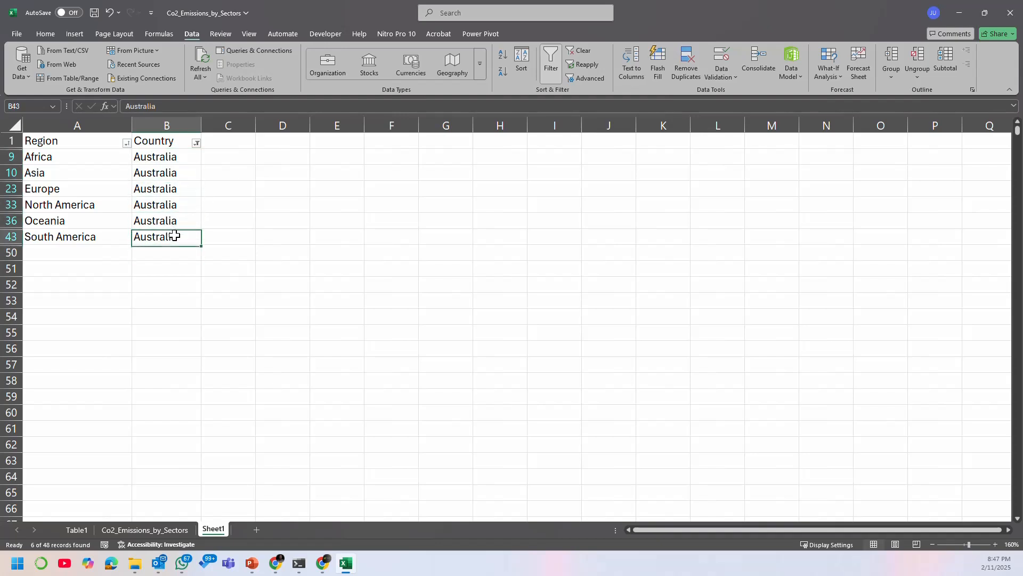
left_click(77, 155)
left_click(101, 198)
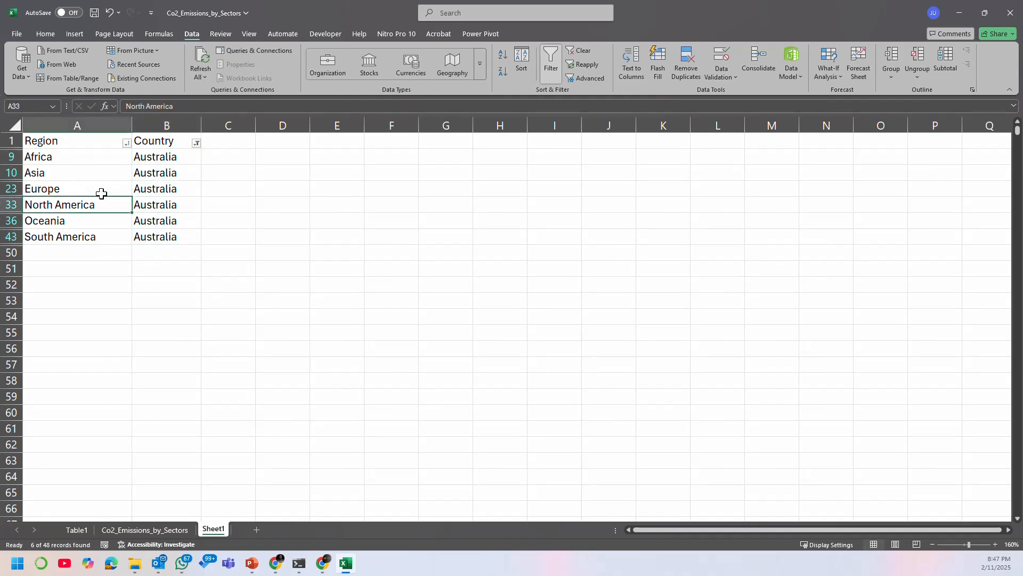
left_click(96, 161)
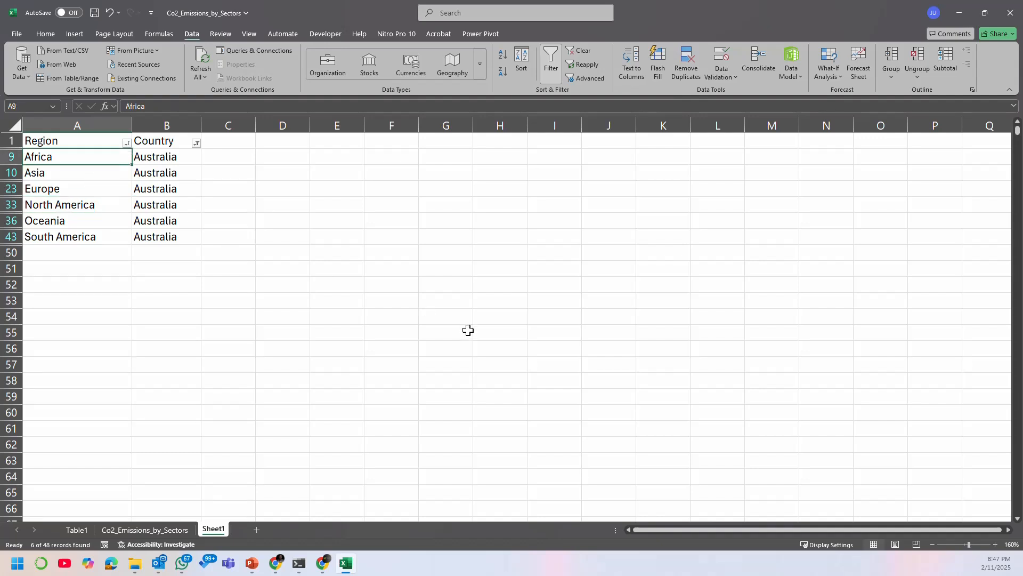
Step: Change the Region value in the first filtered Australia row, A9, to "Australia & Oceania"
type("Au")
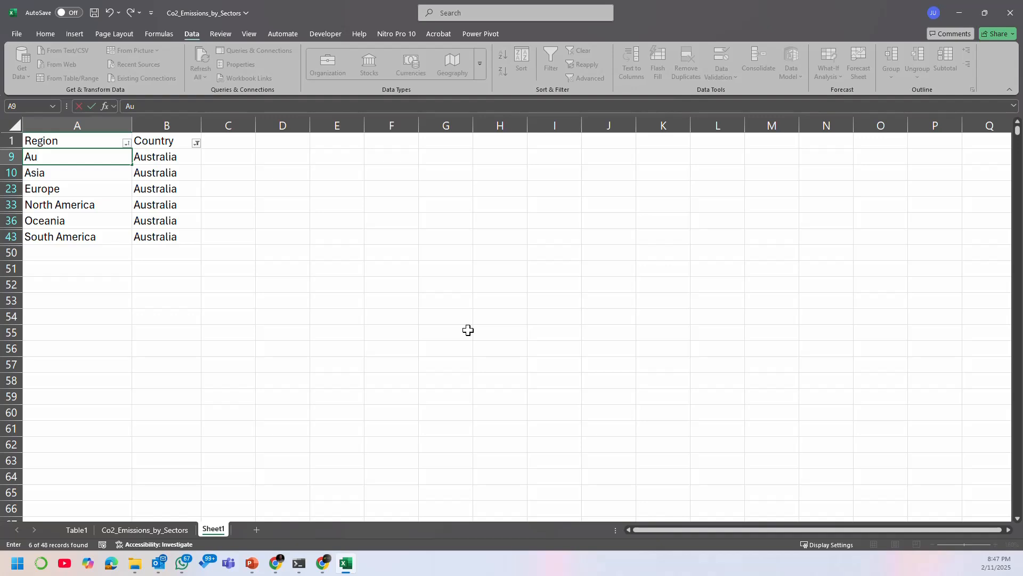
key("Escape")
left_click(184, 161)
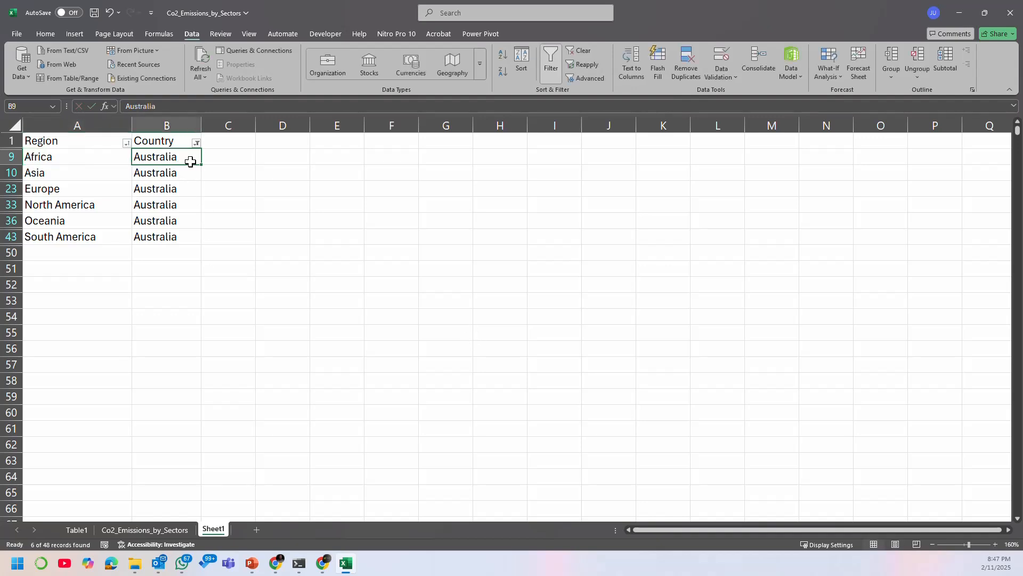
key("ctrl+c")
left_click(87, 154)
right_click(90, 155)
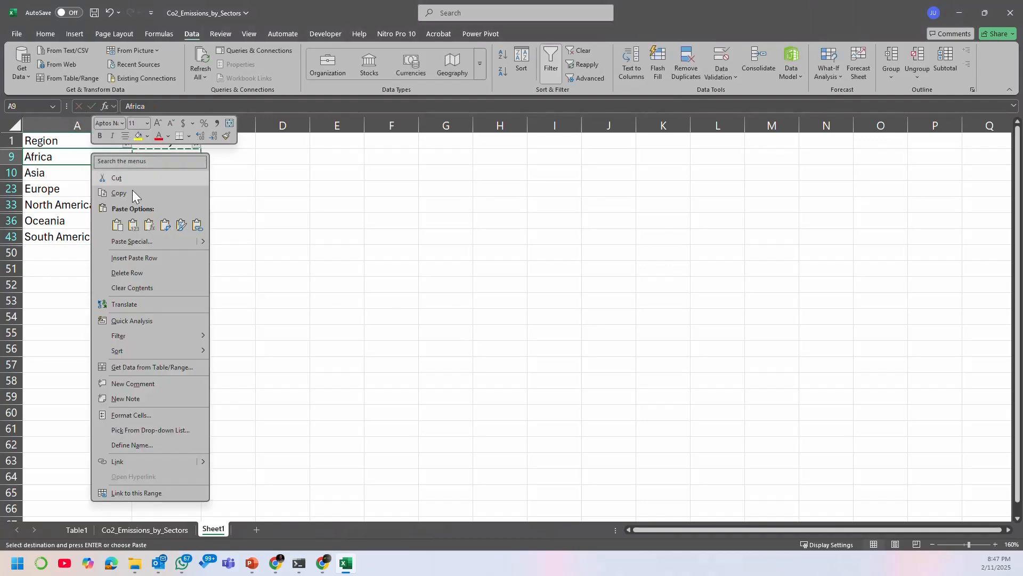
left_click(134, 226)
double_click(94, 159)
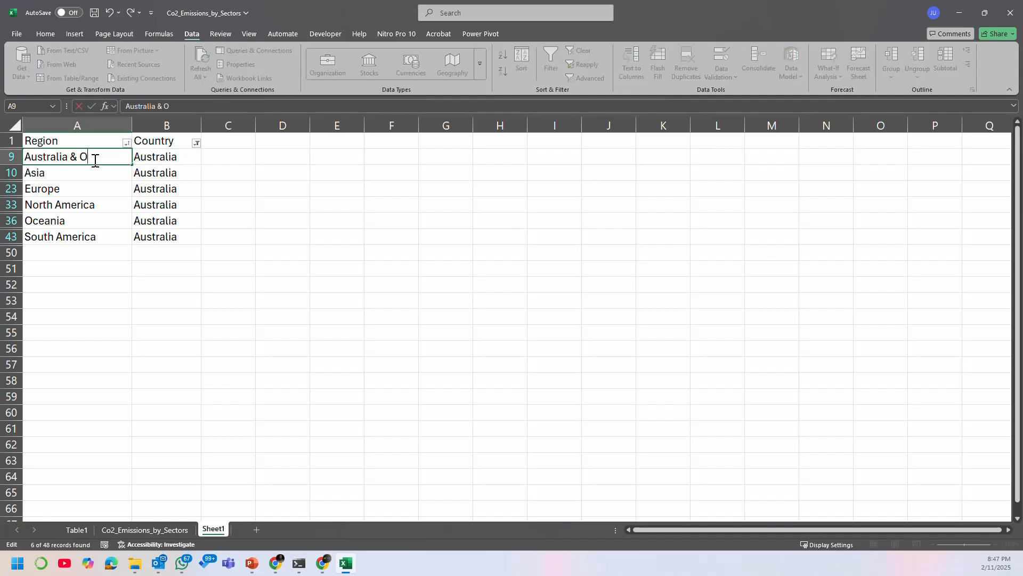
key("Return")
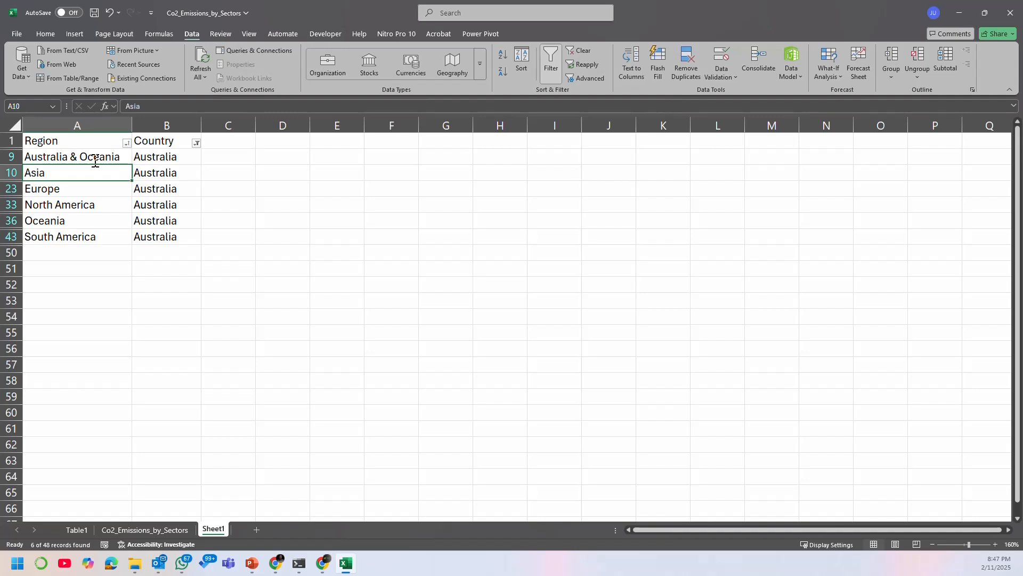
Step: Fill "Australia & Oceania" from A9 down the Region cells of all the other filtered Australia rows
left_click(103, 156)
left_click_drag(131, 164, 125, 244)
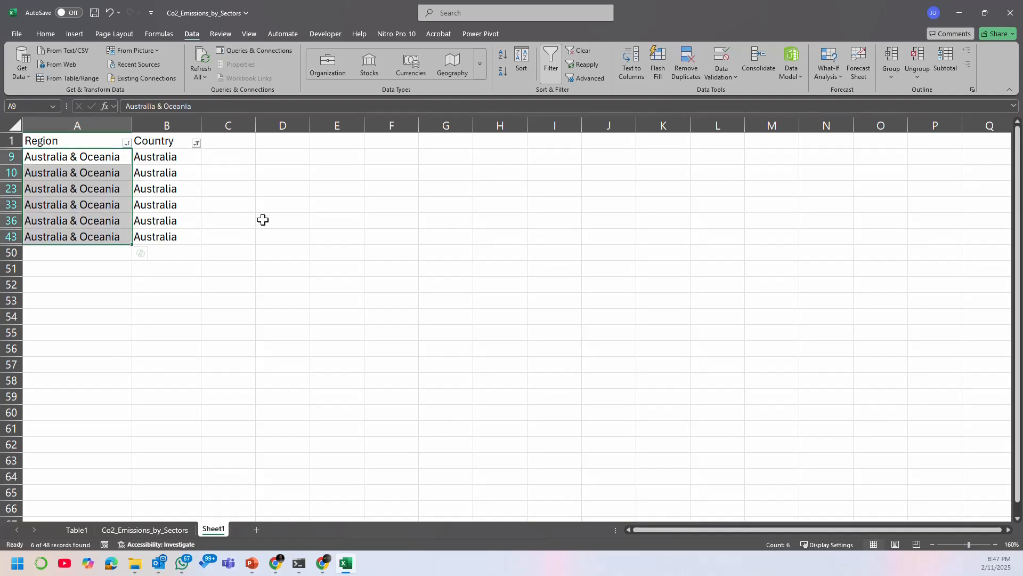
left_click(177, 208)
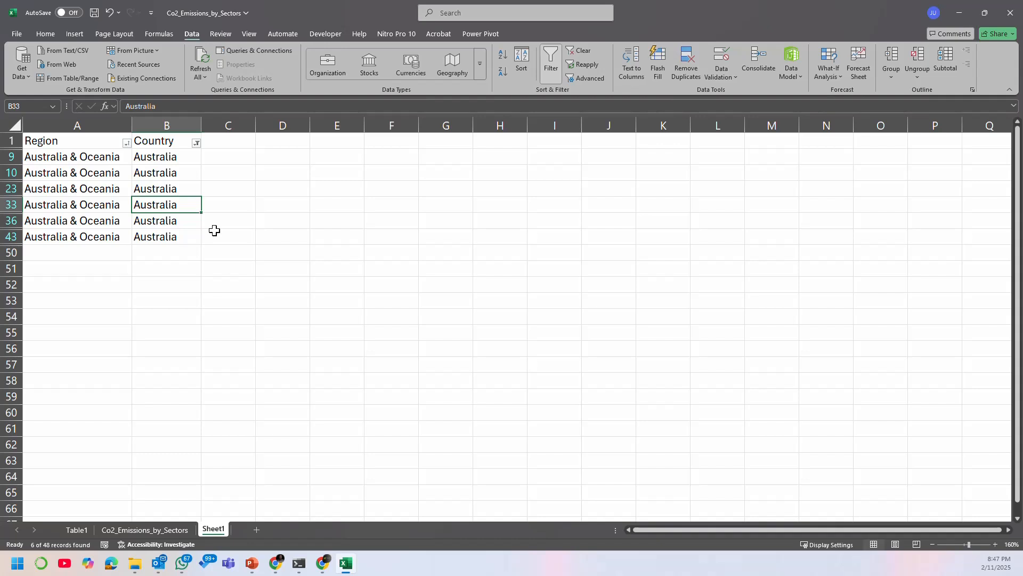
Step: Change the Country filter from Australia so that only the Brazil rows are displayed
left_click(196, 143)
left_click(104, 293)
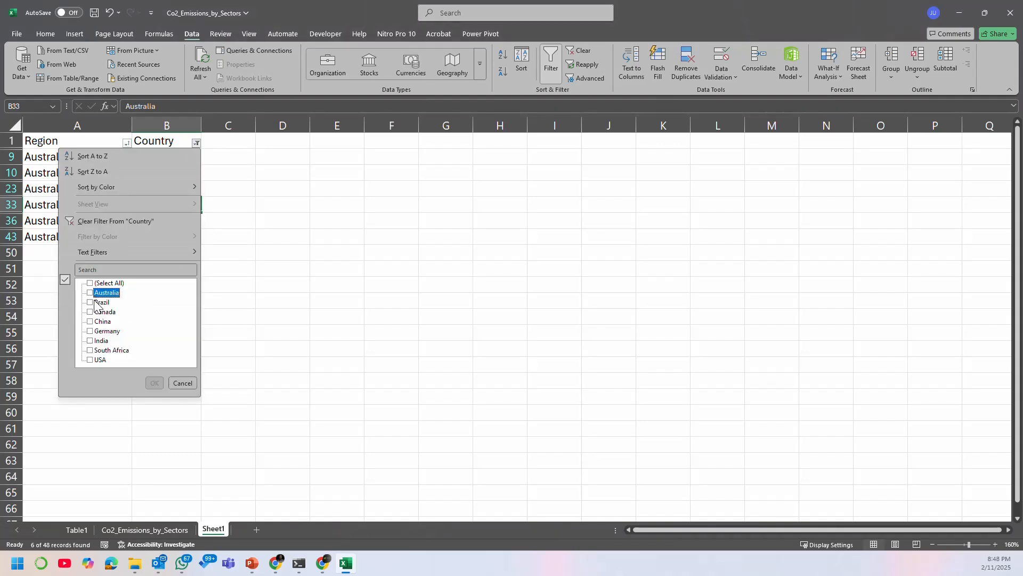
left_click(101, 302)
left_click(153, 383)
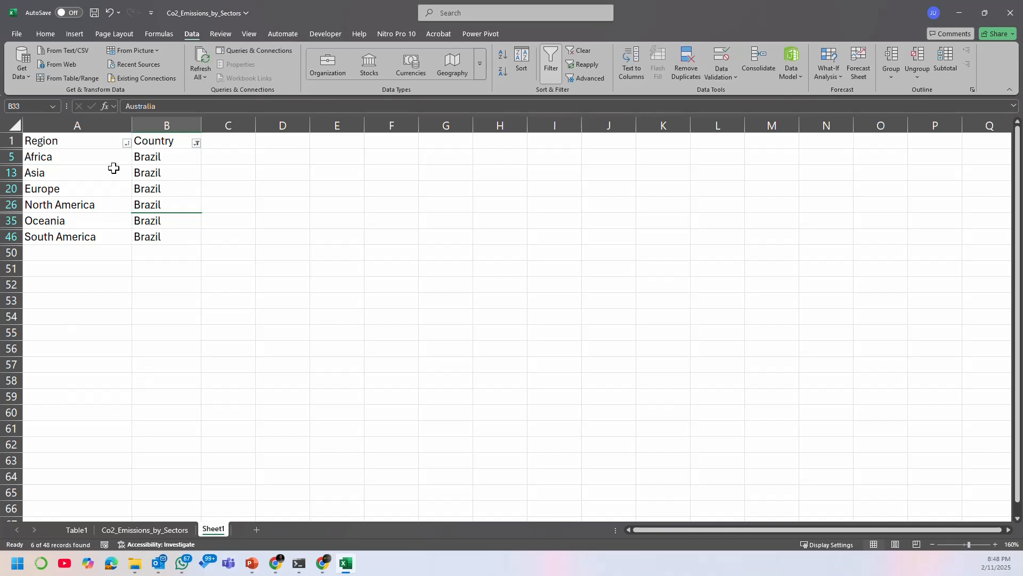
Step: Copy "South America" from the last Brazil row into the Region cells of all the other filtered Brazil rows
left_click(101, 243)
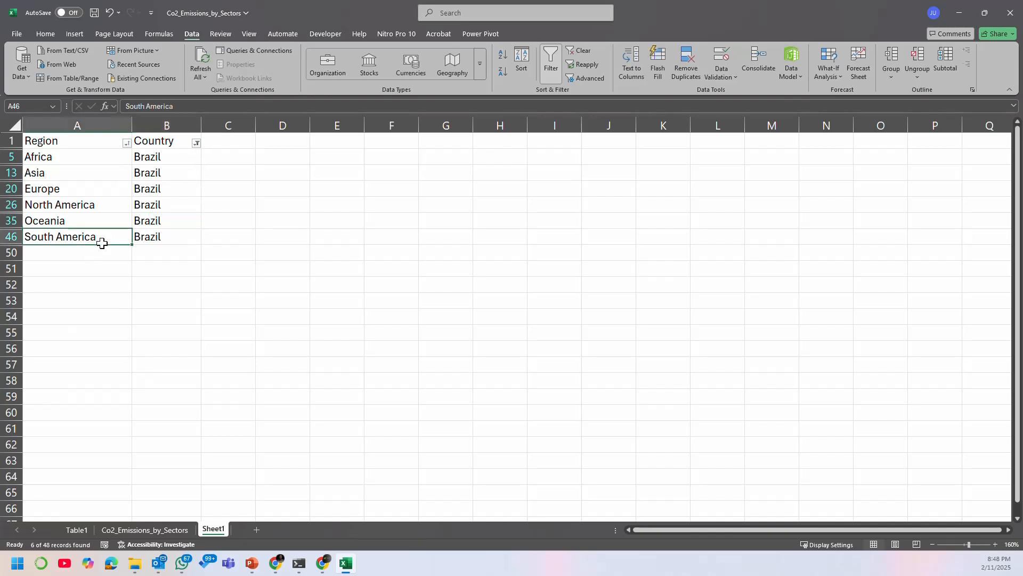
key("ctrl+c")
left_click(100, 175)
left_click(93, 157)
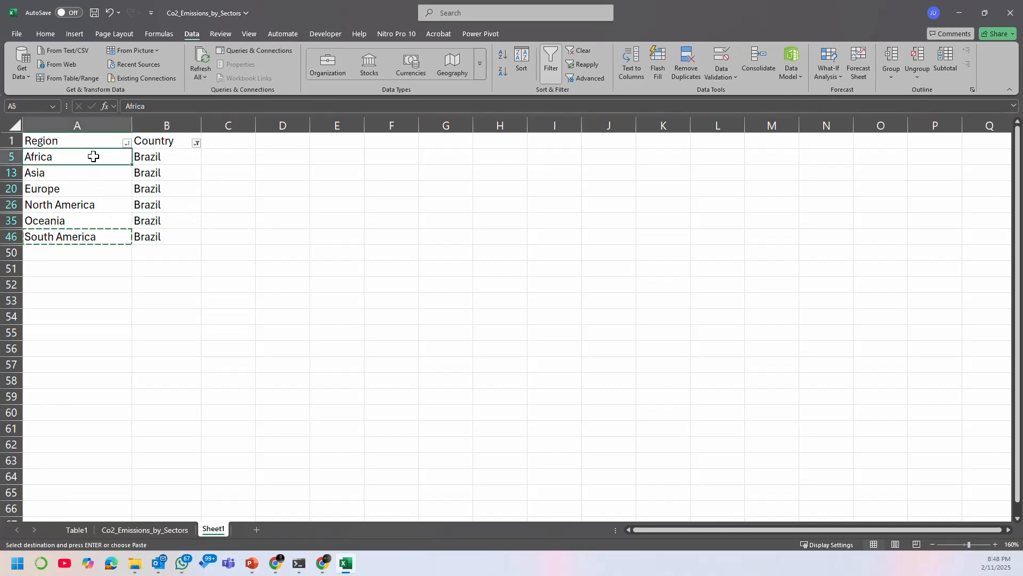
left_click_drag(99, 155, 101, 219)
key("ctrl+v")
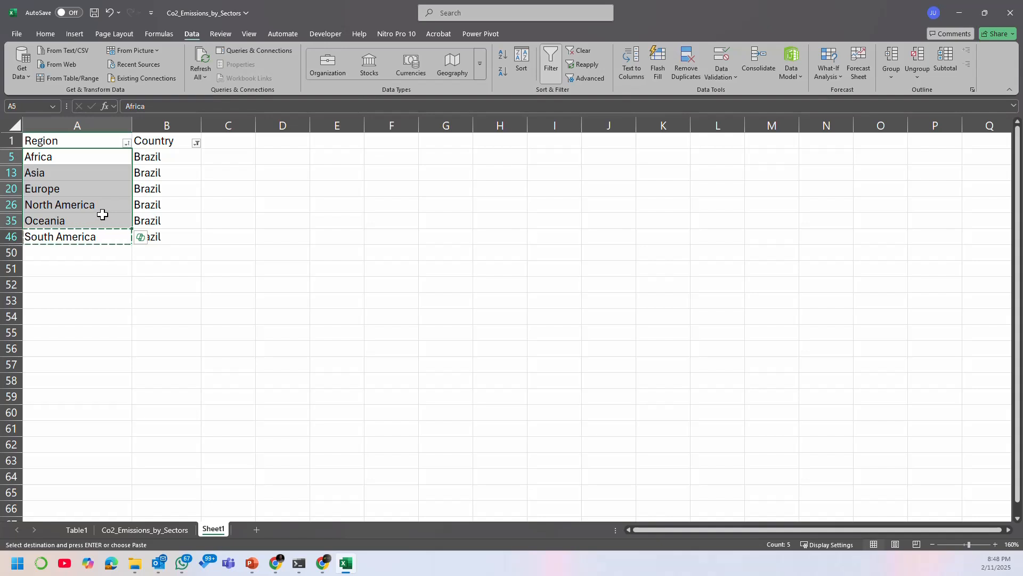
left_click(160, 189)
Step: Change the Country filter from Brazil so that only the Canada rows are displayed
left_click(196, 143)
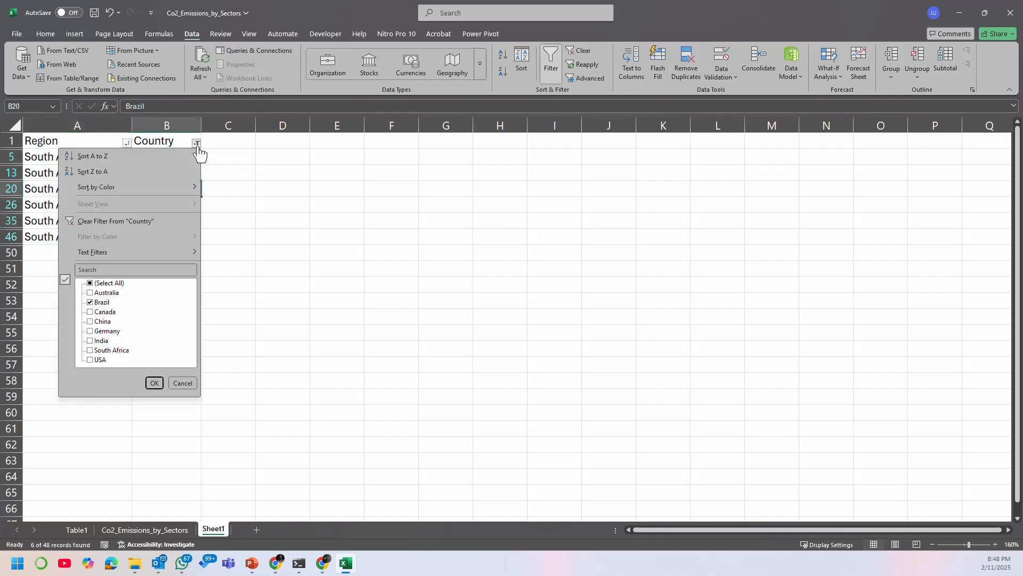
left_click(90, 303)
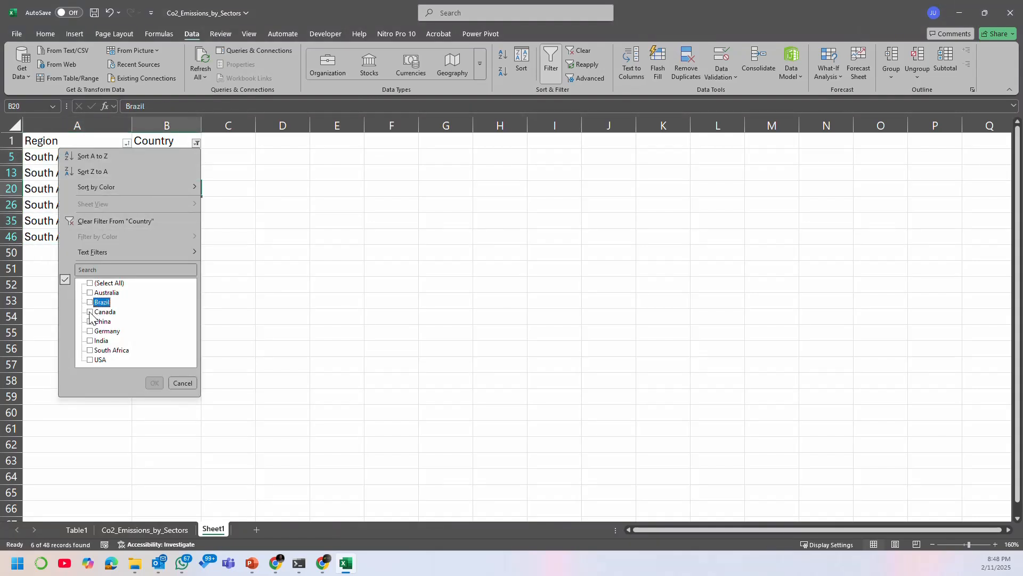
left_click(90, 313)
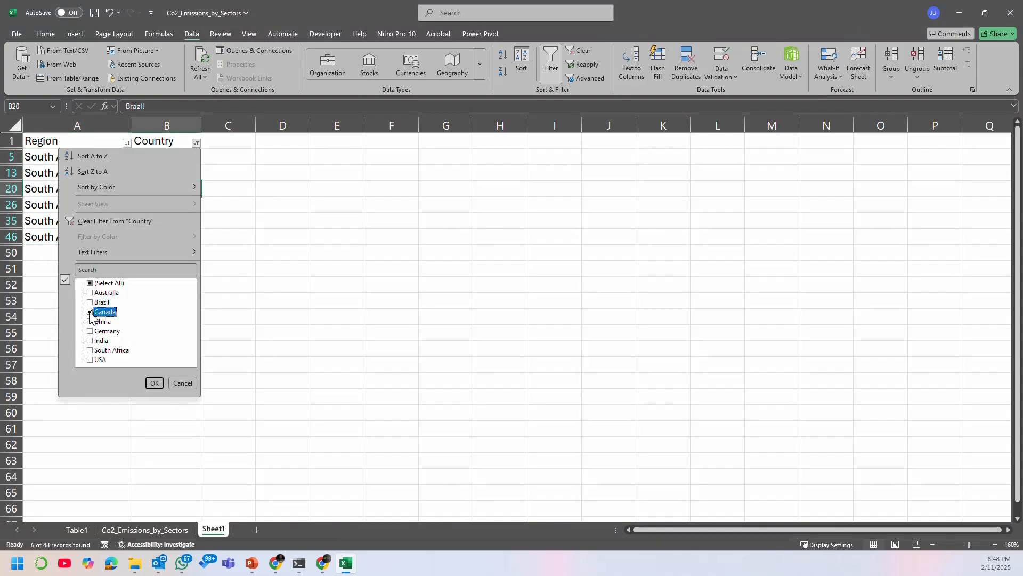
left_click(154, 382)
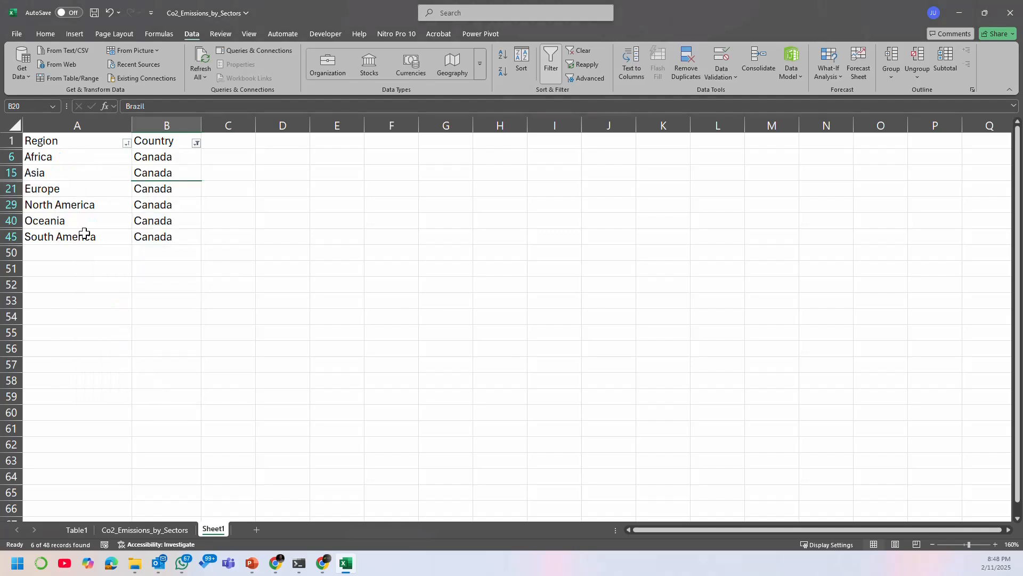
Step: Copy the "North America" region value into the Region cells of all the filtered Canada rows
left_click(85, 205)
key("ctrl+c")
left_click_drag(94, 157, 87, 236)
key("ctrl+v")
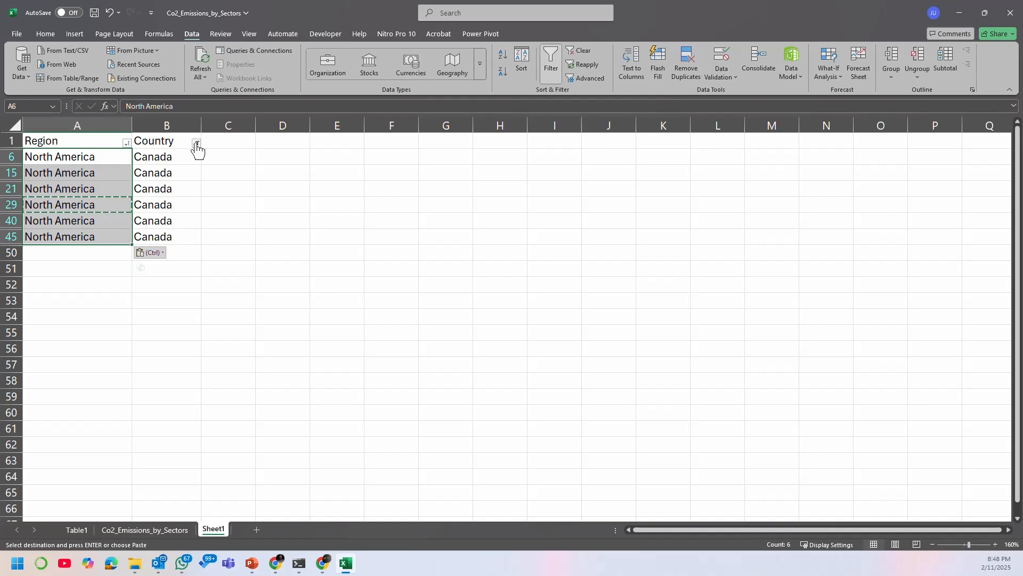
Step: Change the Country filter from Canada so that only the China rows are displayed
left_click(196, 143)
left_click(88, 311)
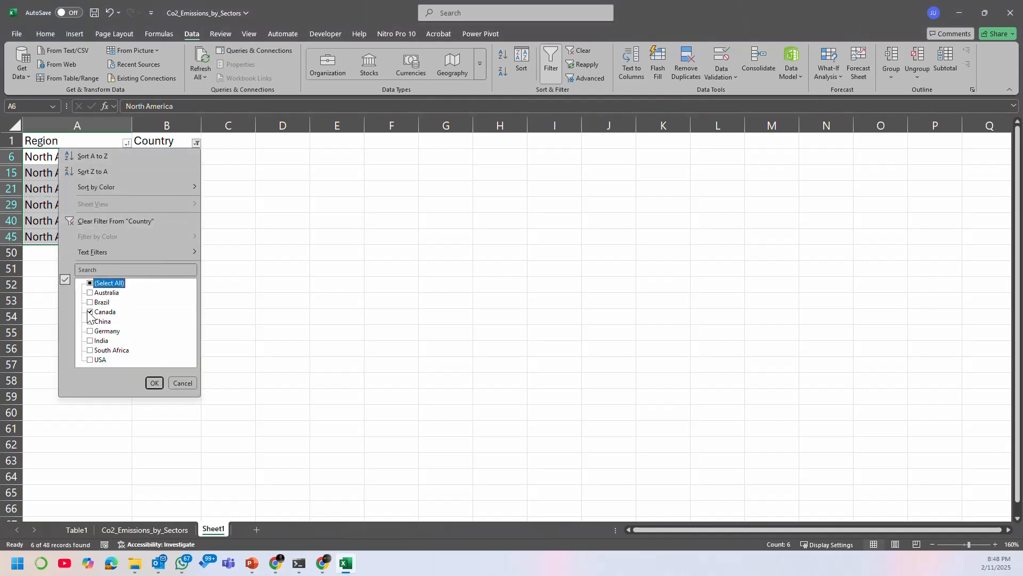
left_click(90, 311)
left_click(90, 320)
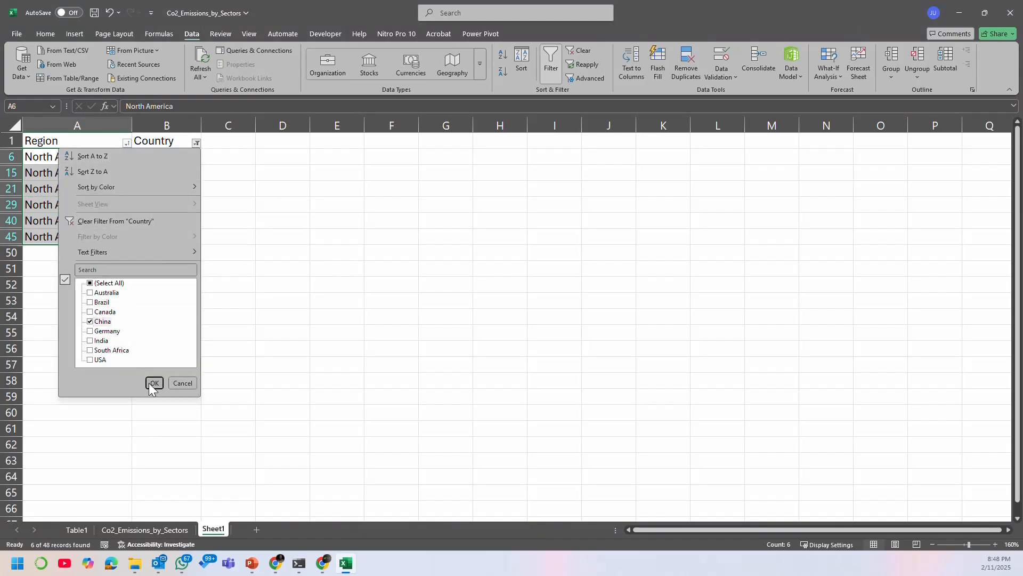
left_click(154, 382)
Step: Copy the "Asia" region value into the Region cells of all the filtered China rows
left_click(62, 178)
left_click_drag(68, 156, 71, 234)
key("ctrl+c")
key("ctrl+v")
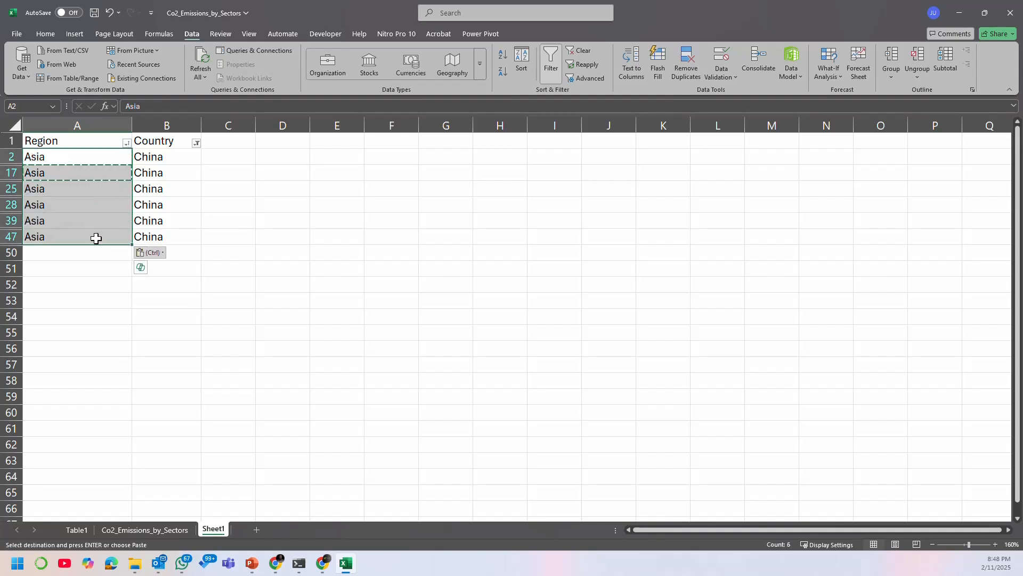
Step: Change the Country filter from China so that only the Germany rows are displayed
left_click(197, 143)
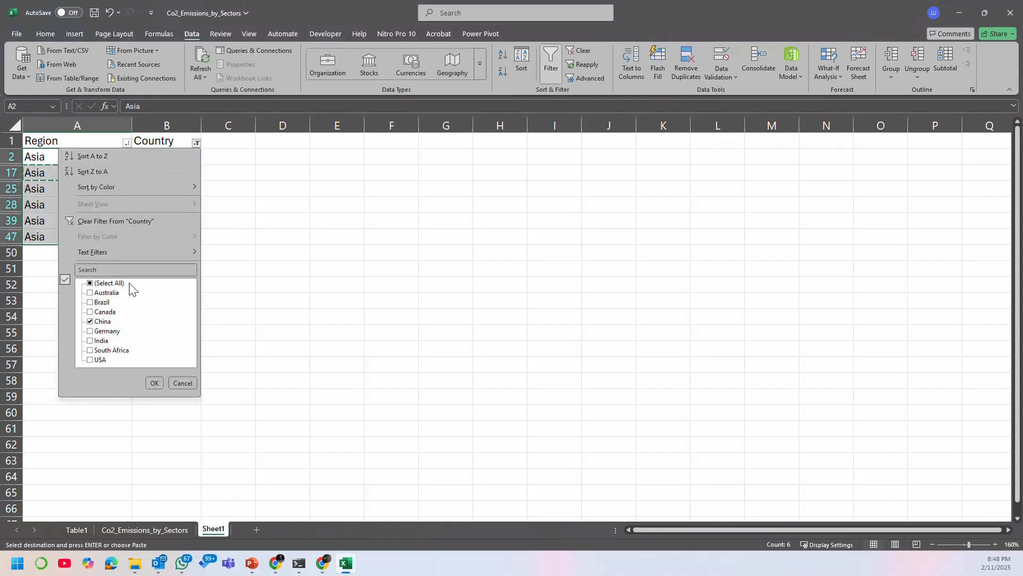
left_click(98, 321)
left_click(104, 331)
left_click(155, 383)
left_click(77, 167)
left_click(81, 157)
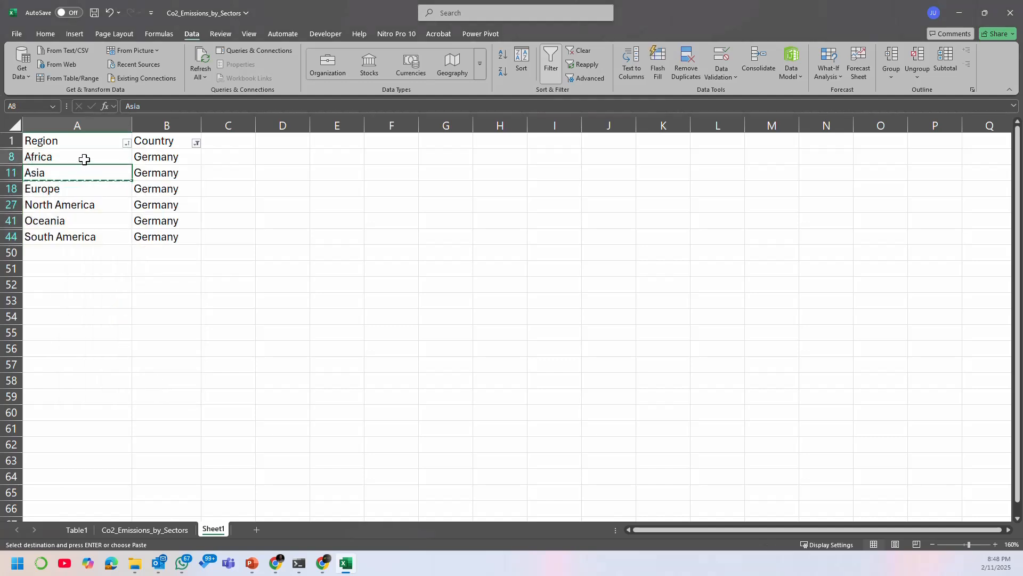
key("Escape")
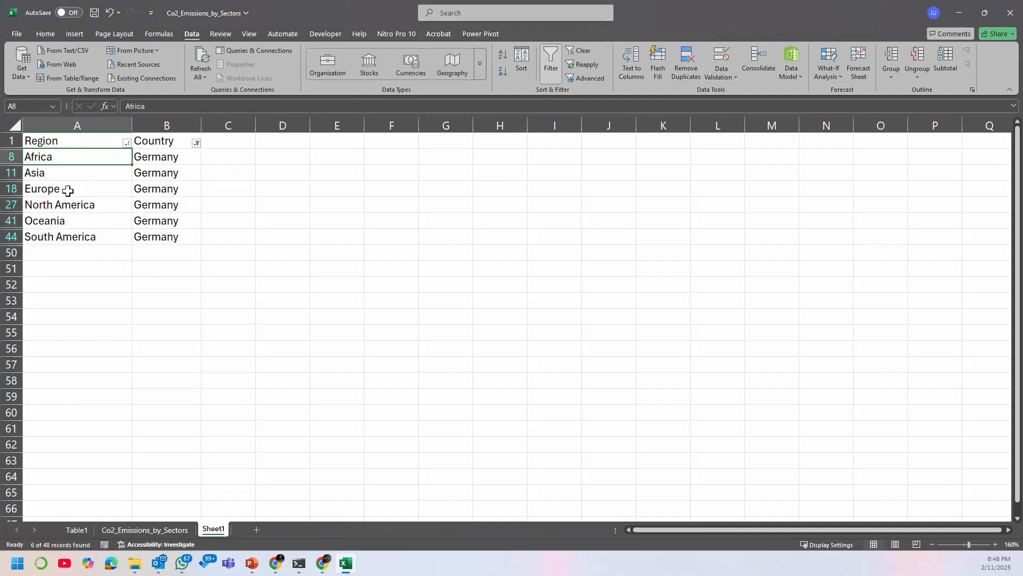
Step: Copy the "Europe" region value into the Region cells of all the filtered Germany rows
left_click(70, 190)
key("ctrl+c")
left_click_drag(84, 156, 80, 229)
key("ctrl+v")
left_click(96, 221)
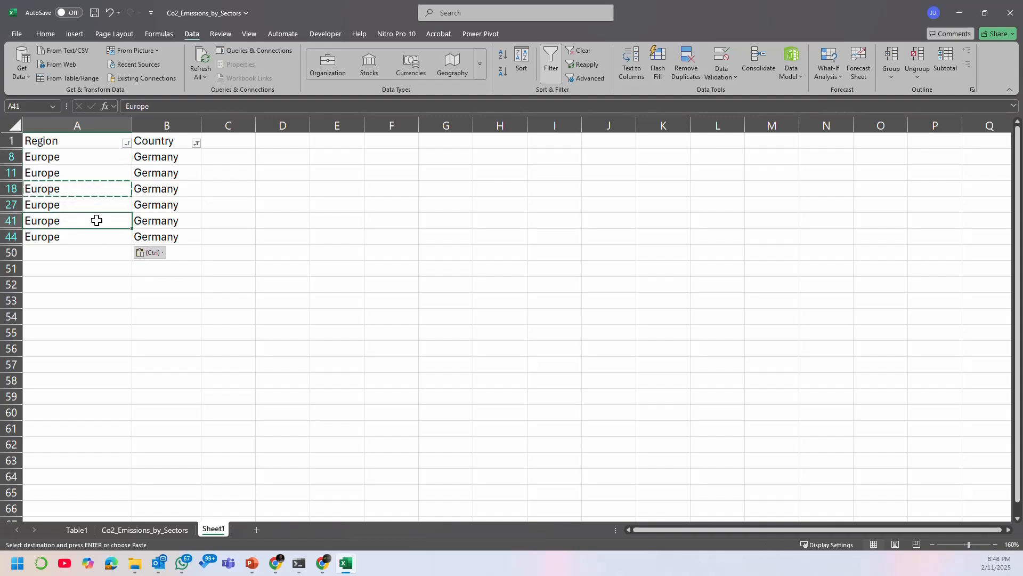
left_click(155, 153)
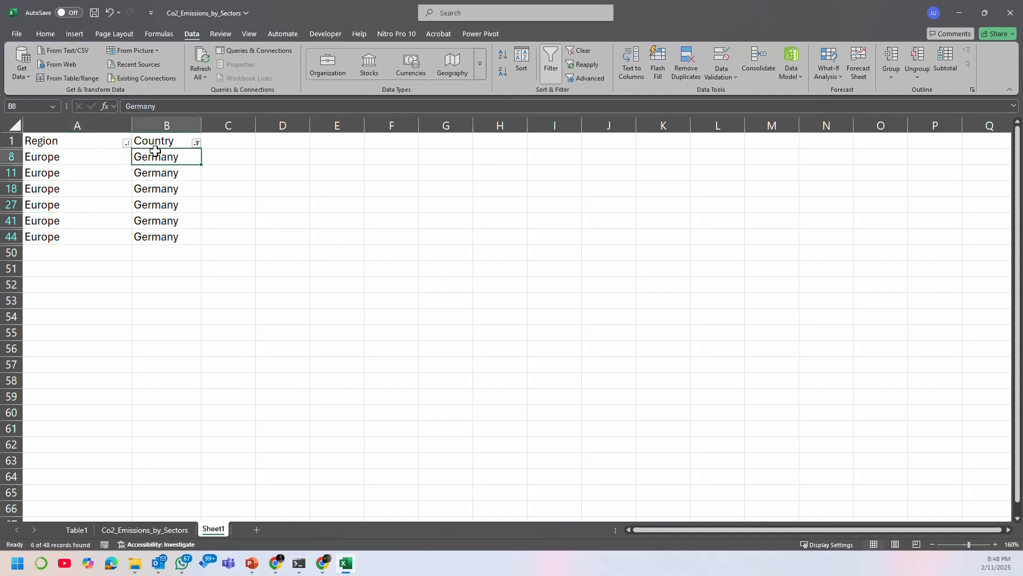
Step: Change the Country filter from Germany so that only the India rows are displayed
left_click(197, 143)
left_click(197, 143)
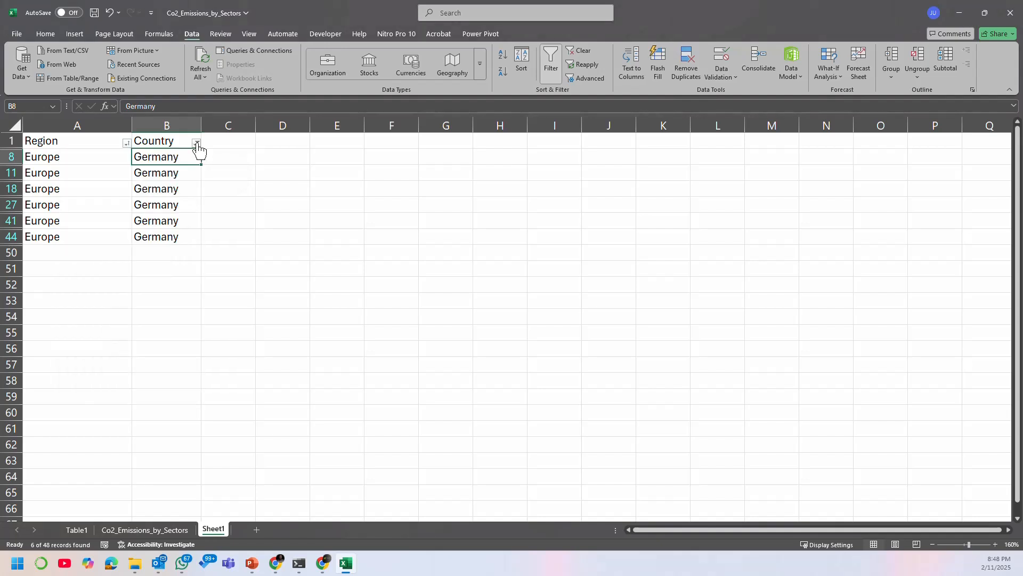
left_click(197, 143)
left_click(90, 332)
left_click(99, 341)
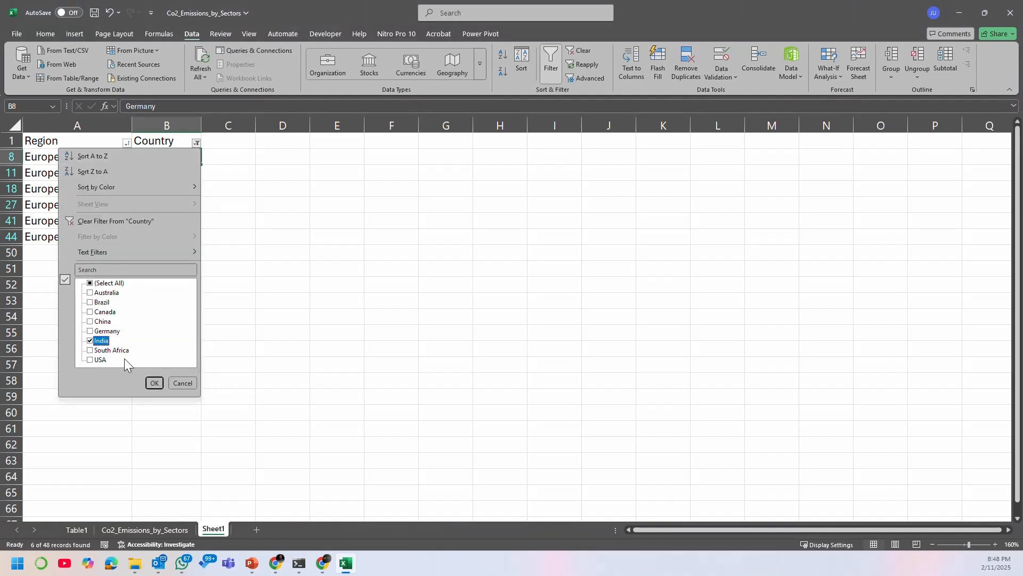
left_click(153, 383)
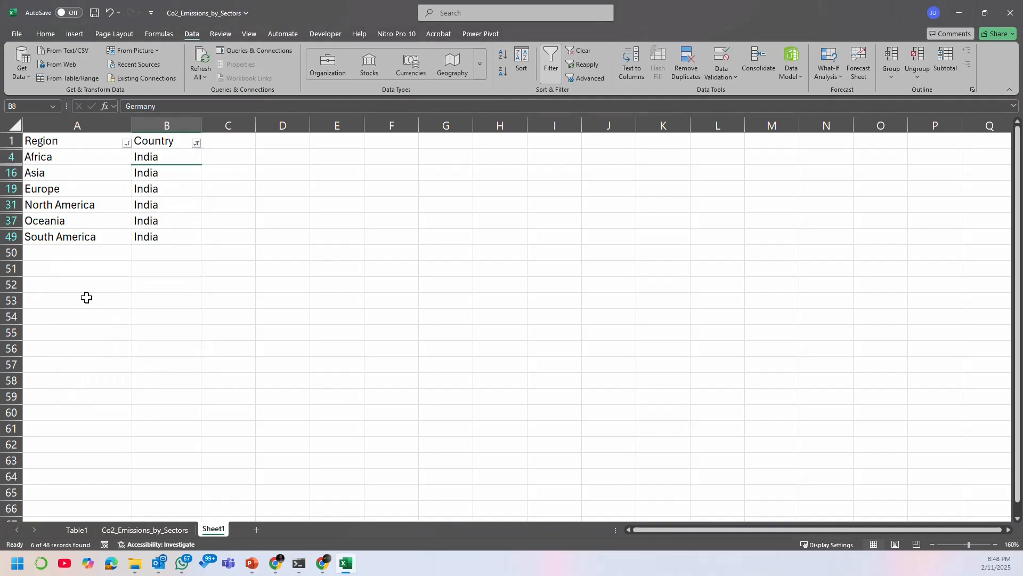
Step: Copy the "Asia" region value into the Region cells of all the filtered India rows
left_click(136, 156)
left_click(75, 174)
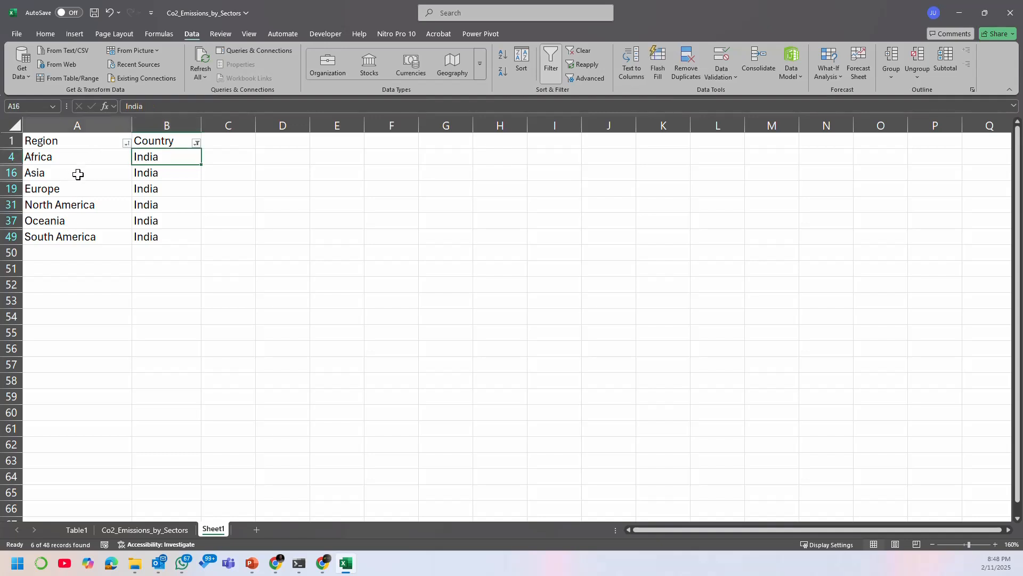
key("ctrl+c")
left_click_drag(82, 156, 83, 234)
key("ctrl+v")
left_click(101, 216)
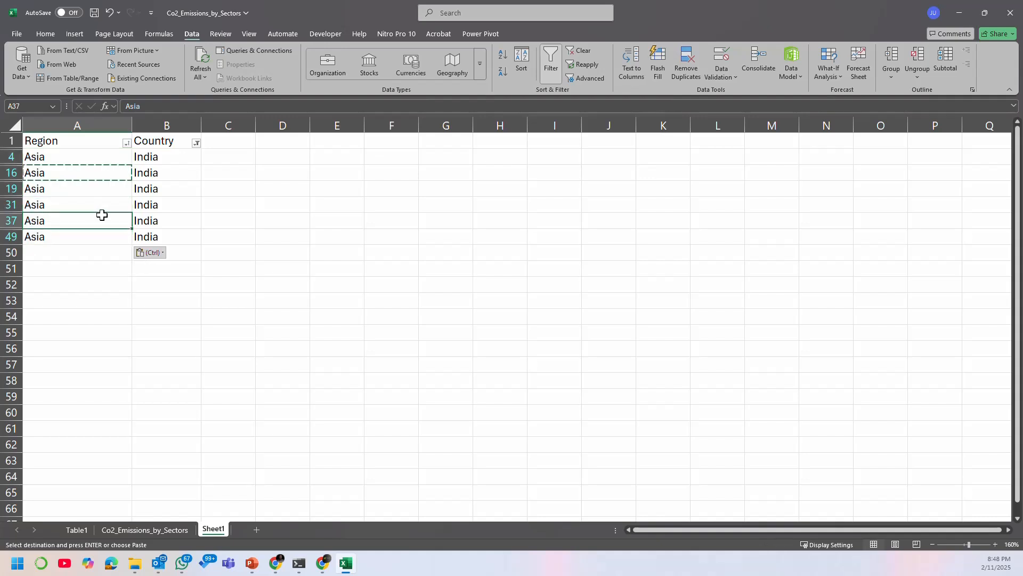
key("Escape")
Step: Change the Country filter from India so that only the South Africa rows are displayed
left_click(197, 143)
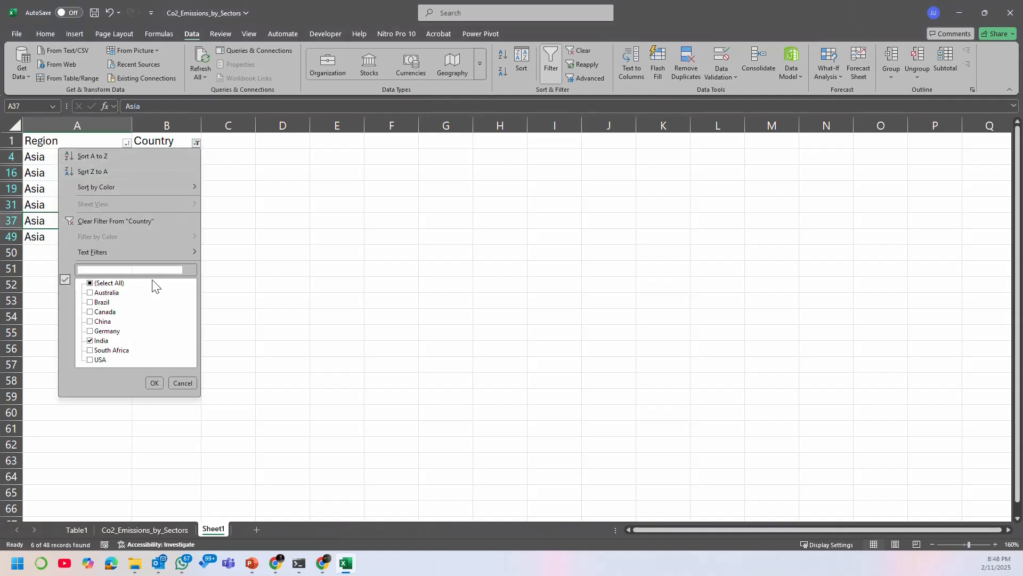
left_click(90, 341)
left_click(90, 350)
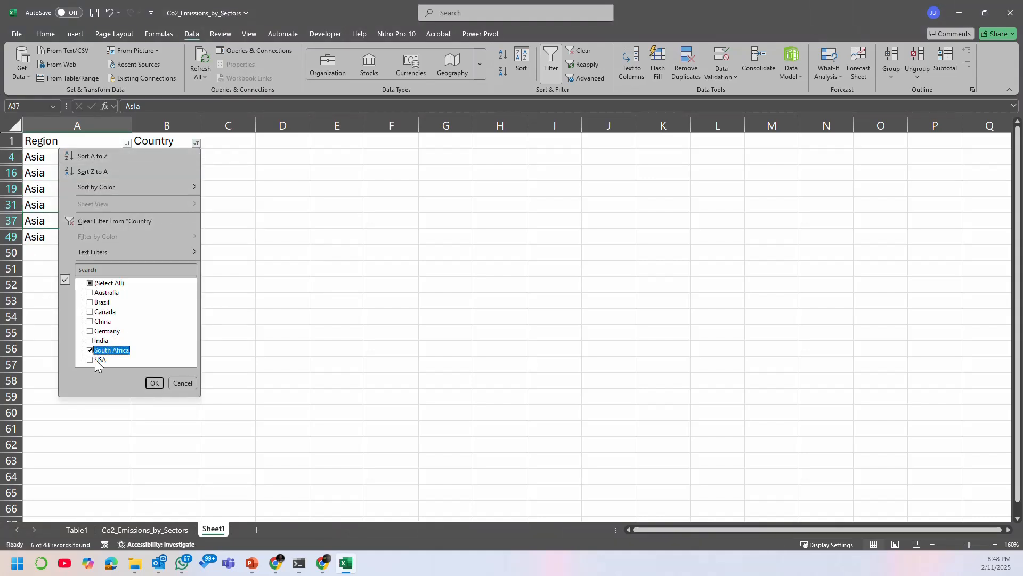
left_click(153, 382)
Step: Copy the "Africa" region value from A3 into the Region cells of all the filtered South Africa rows
left_click(67, 155)
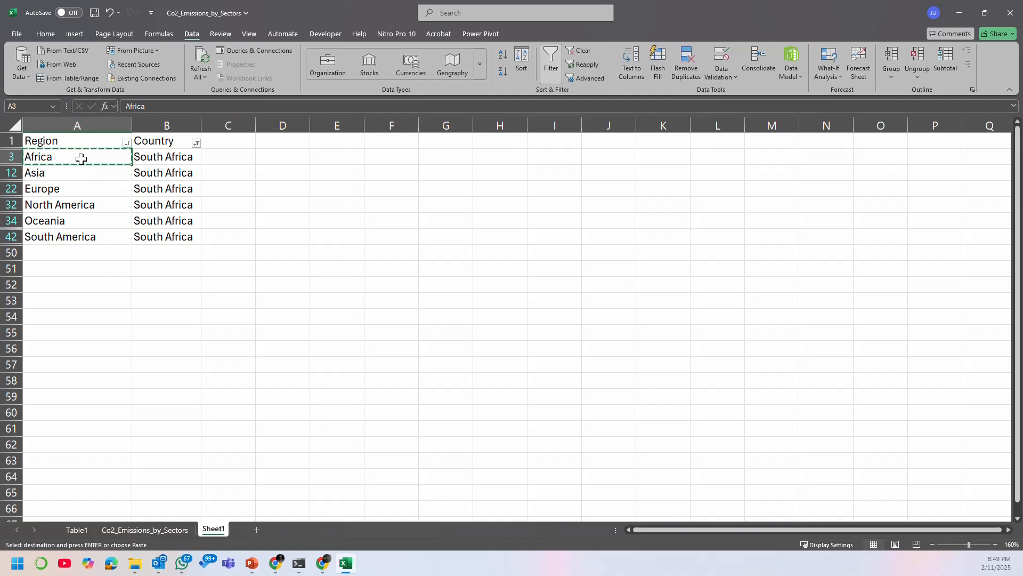
left_click_drag(80, 156, 86, 238)
key("ctrl+c")
key("ctrl+v")
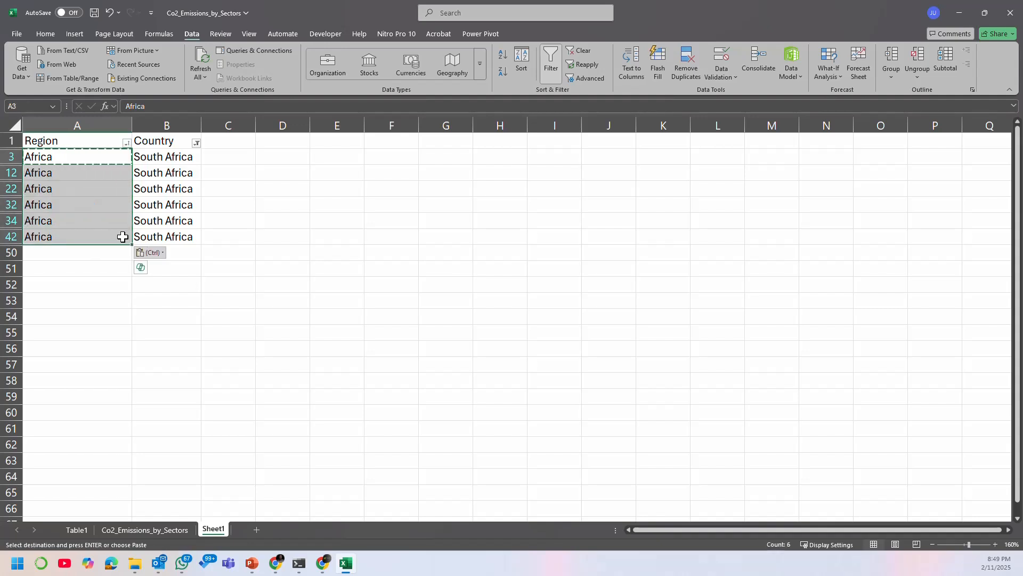
Step: Change the Country filter from South Africa so that only the USA rows are displayed
left_click(196, 142)
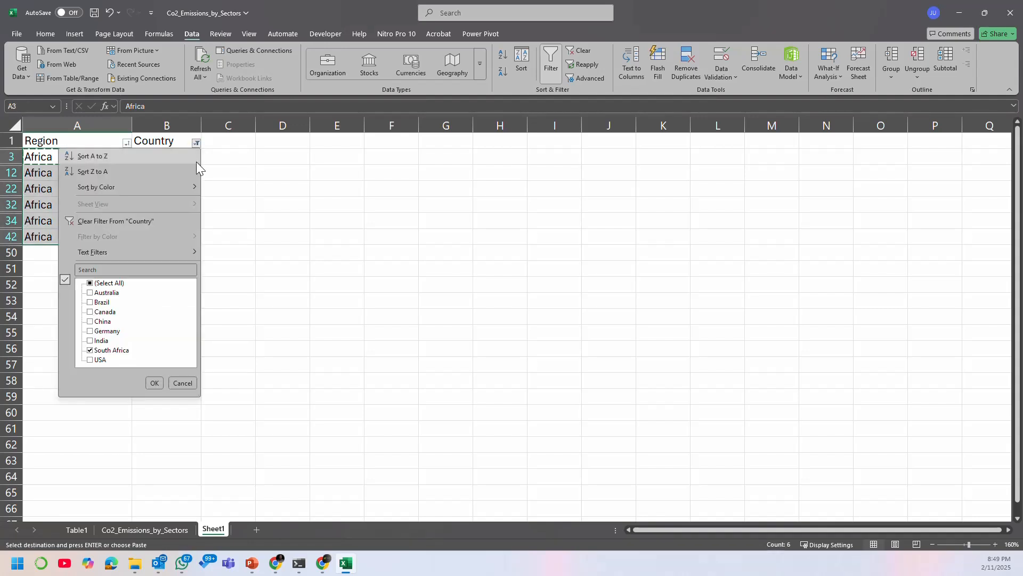
left_click(90, 351)
left_click(91, 359)
left_click(151, 384)
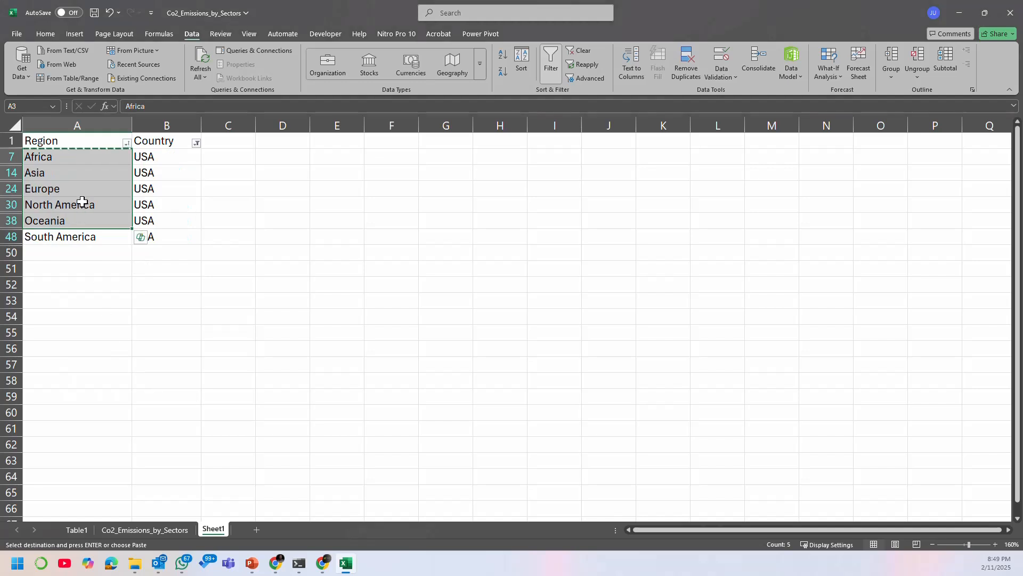
Step: Copy the "North America" region value from A30 into the Region cells of all the filtered USA rows
left_click(83, 203)
key("ctrl+c")
left_click_drag(91, 156, 87, 238)
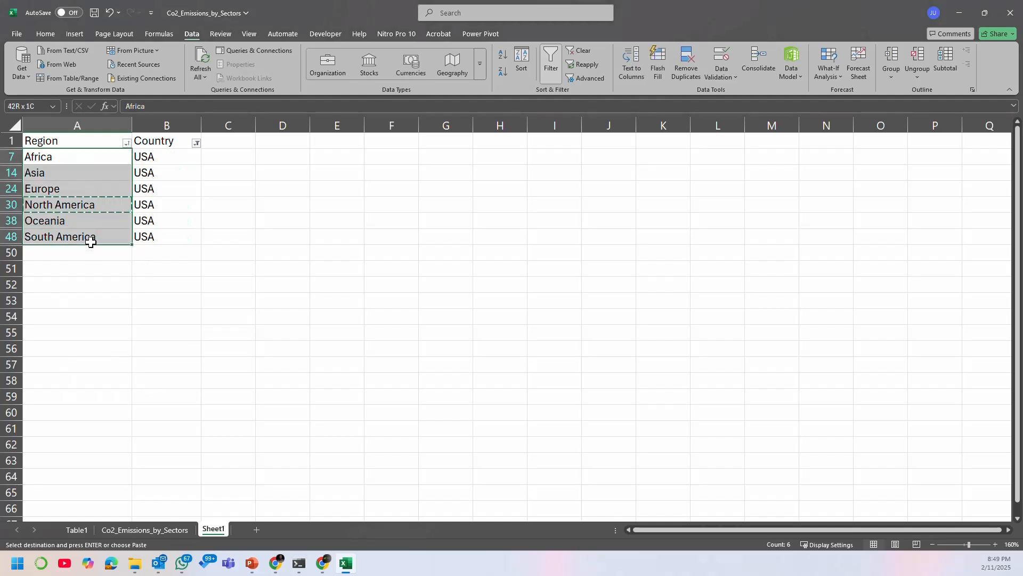
key("ctrl+v")
left_click(101, 282)
key("Escape")
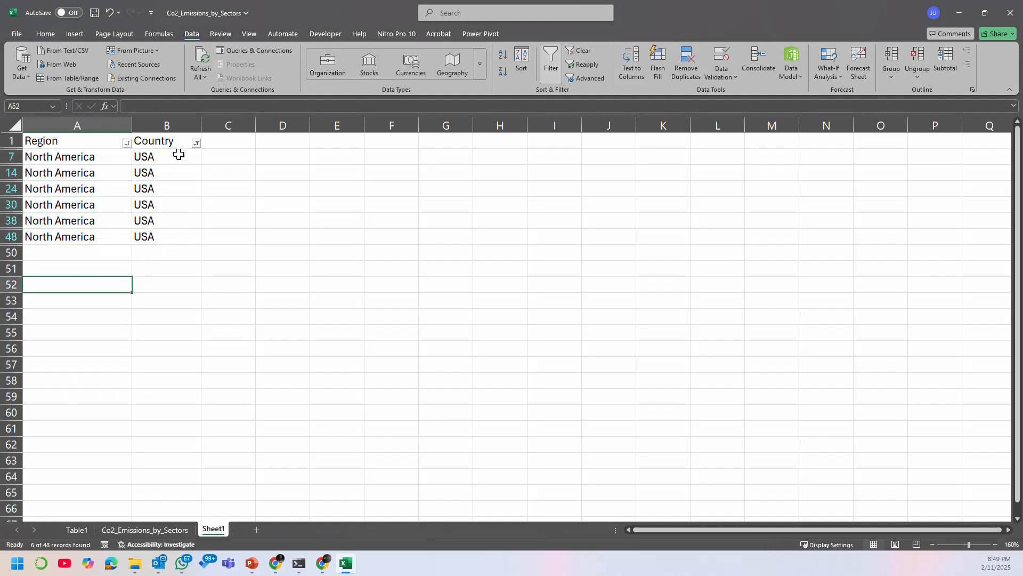
Step: Clear the Country filter so that every row of Sheet1 is displayed
left_click(196, 142)
left_click(134, 221)
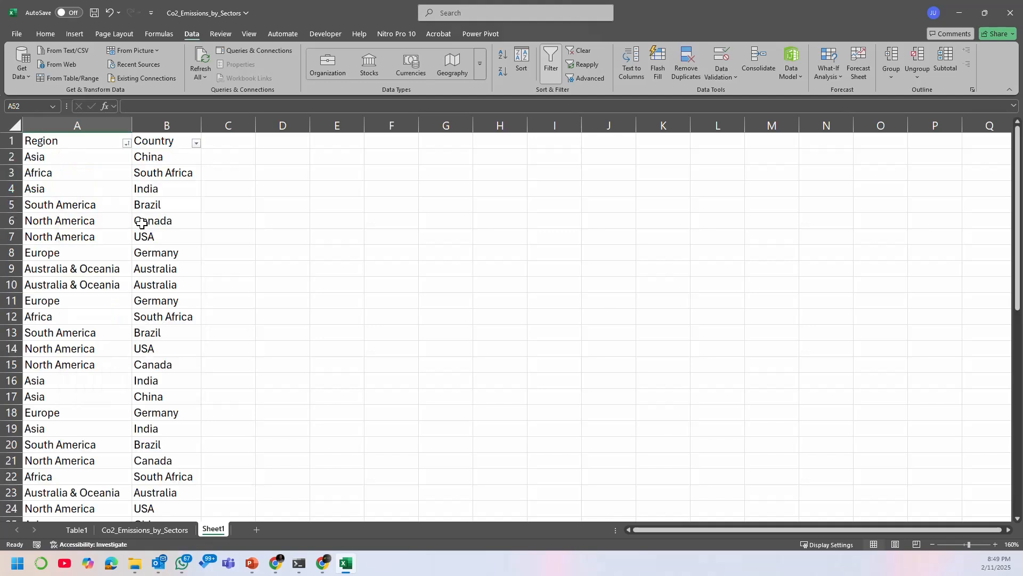
left_click(307, 349)
left_click(312, 285)
Step: Check the Region and Country pairs through the whole list on Sheet1
left_click(139, 291)
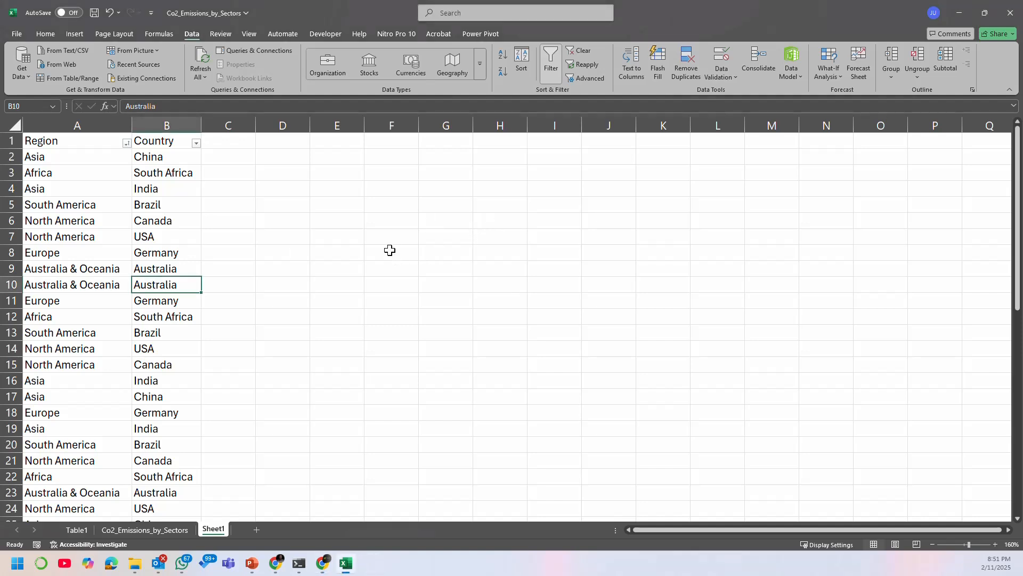
scroll(208, 221, "down", 13)
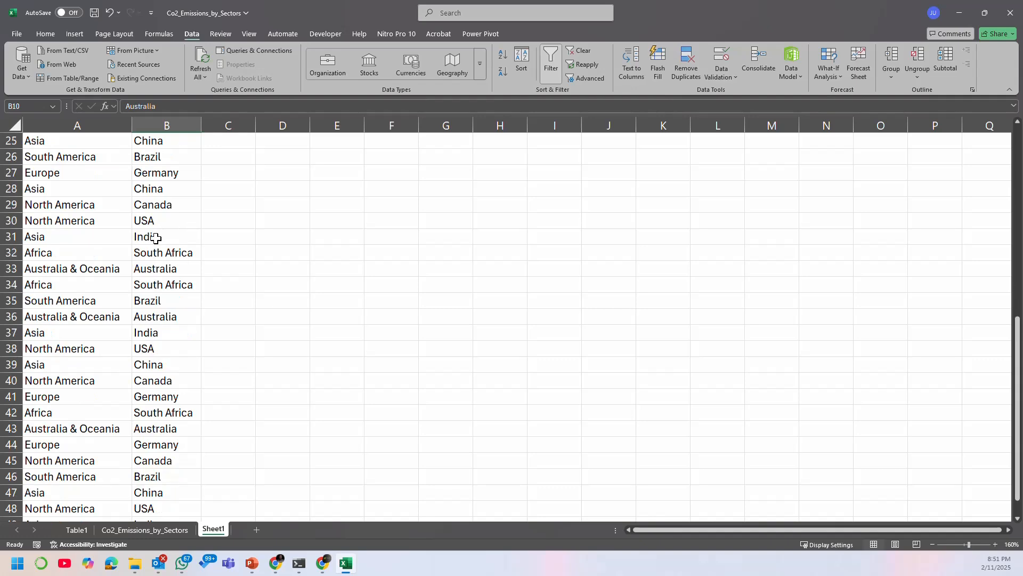
scroll(166, 233, "up", 13)
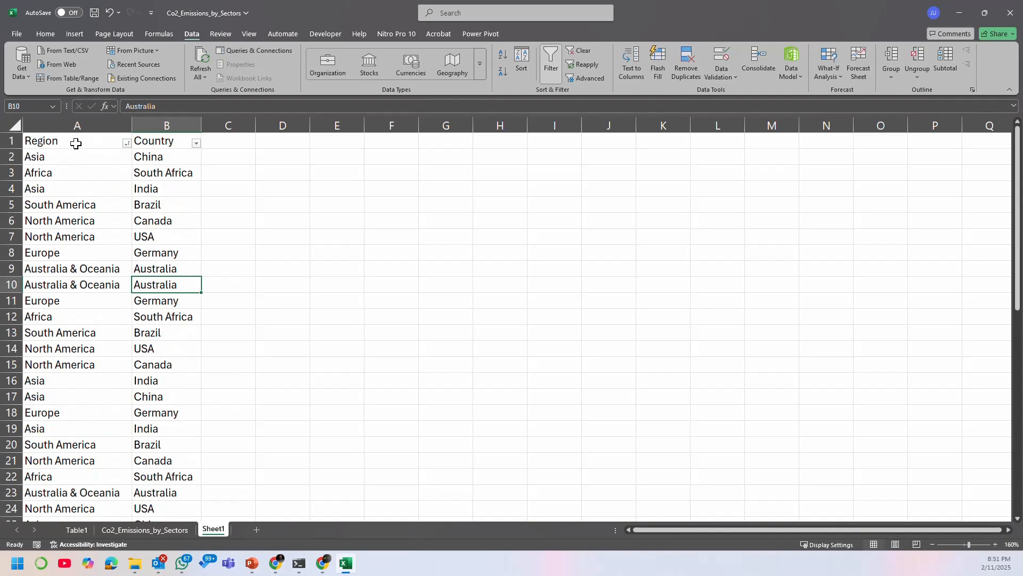
left_click_drag(76, 143, 163, 384)
left_click(164, 368)
scroll(413, 278, "up", 8)
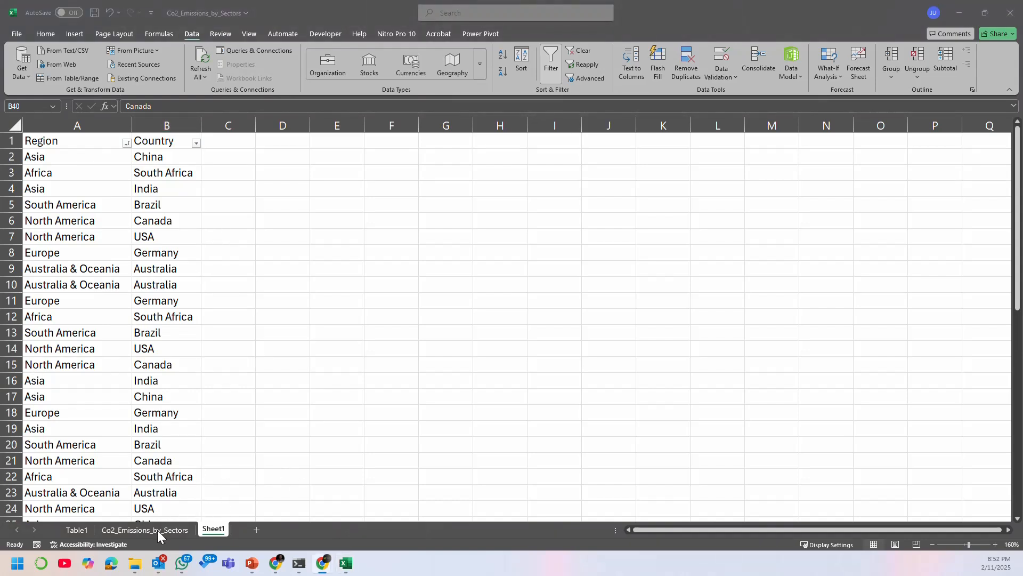
Step: Clear all the Region values below the header in the Co2_Emissions_by_Sectors sheet's table
left_click(141, 529)
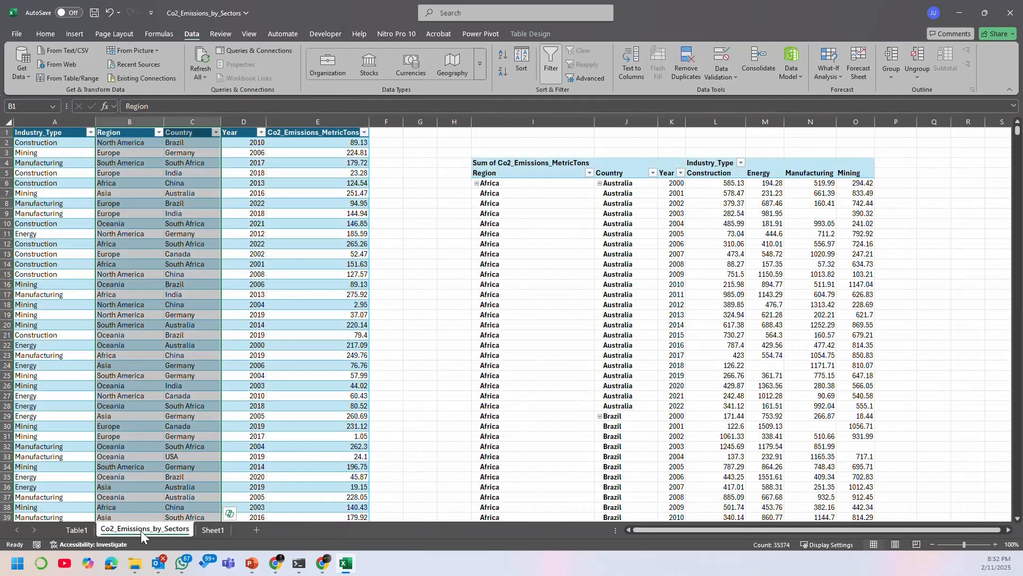
left_click(156, 334)
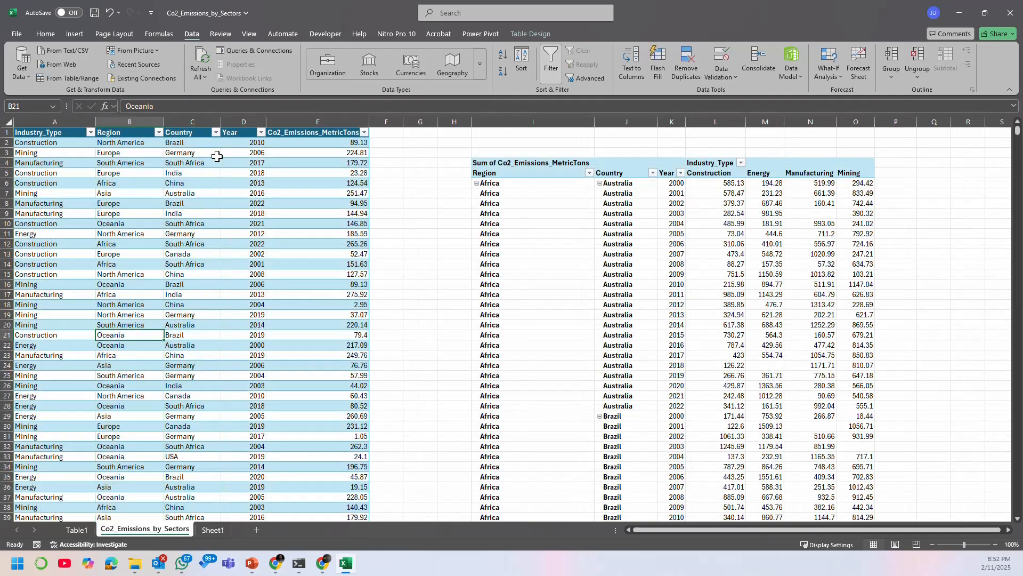
left_click(194, 142)
left_click(155, 143)
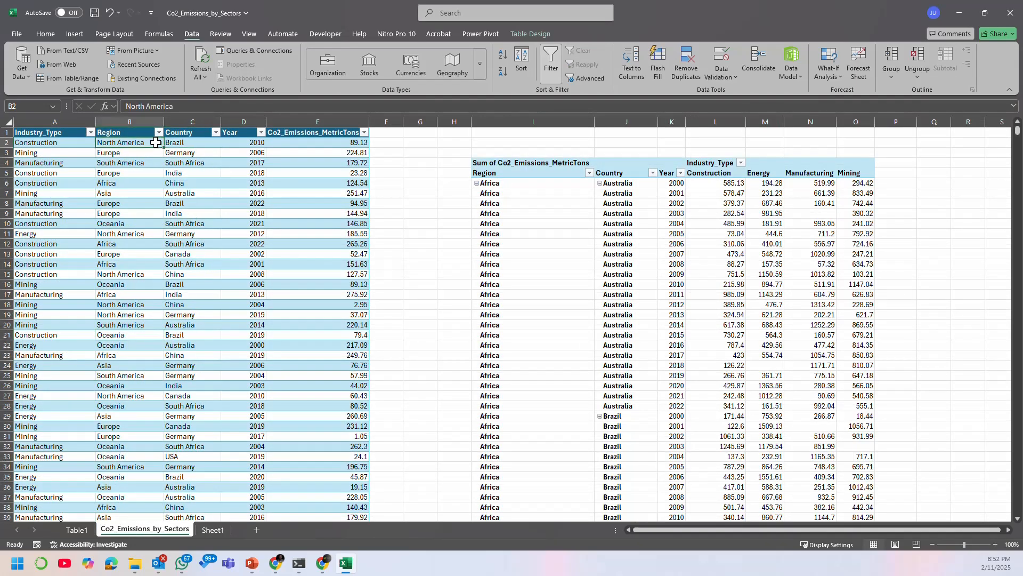
key("ctrl+shift+Down")
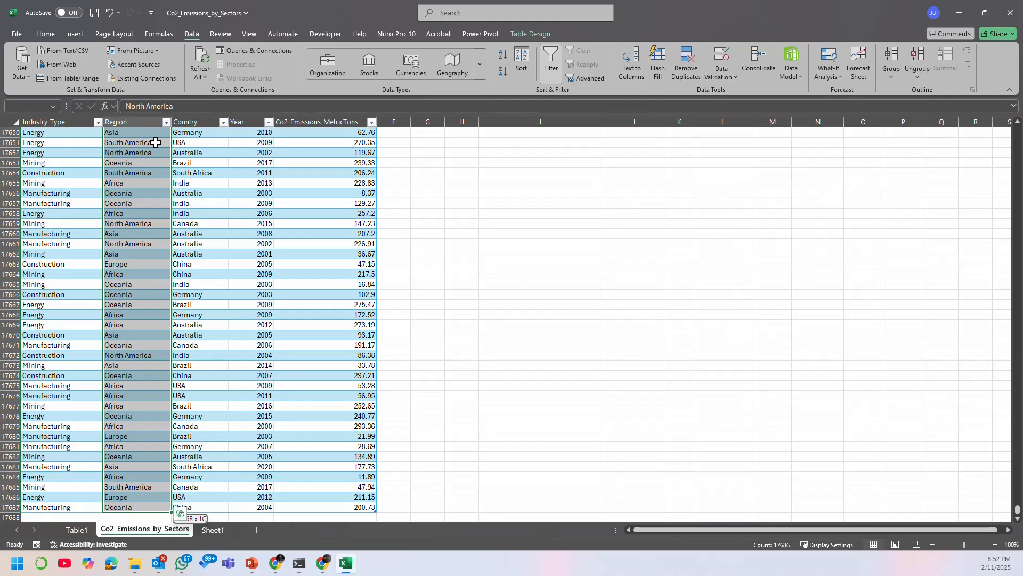
right_click(125, 157)
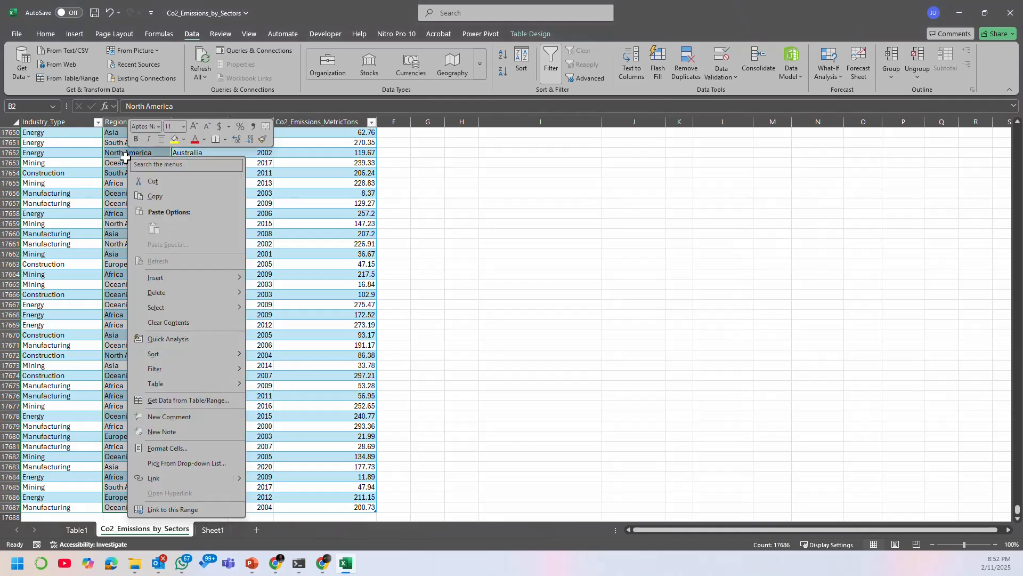
left_click(188, 324)
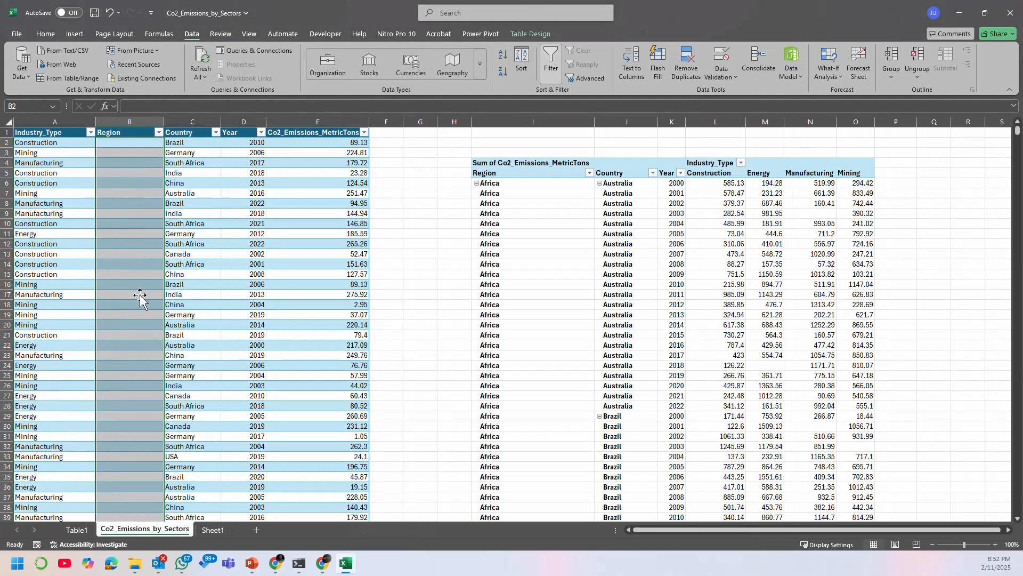
left_click(140, 142)
type("=xl")
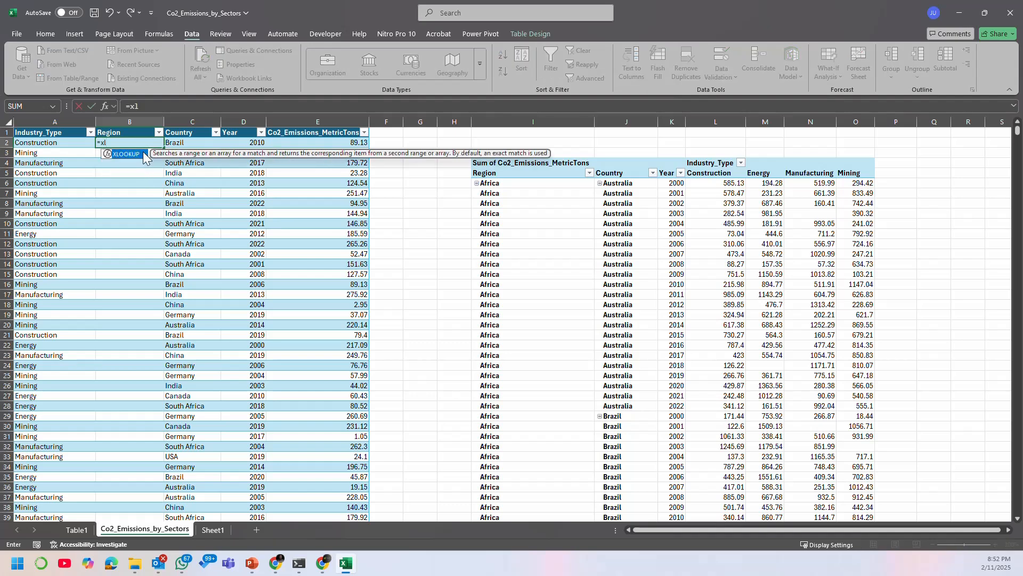
key("Tab")
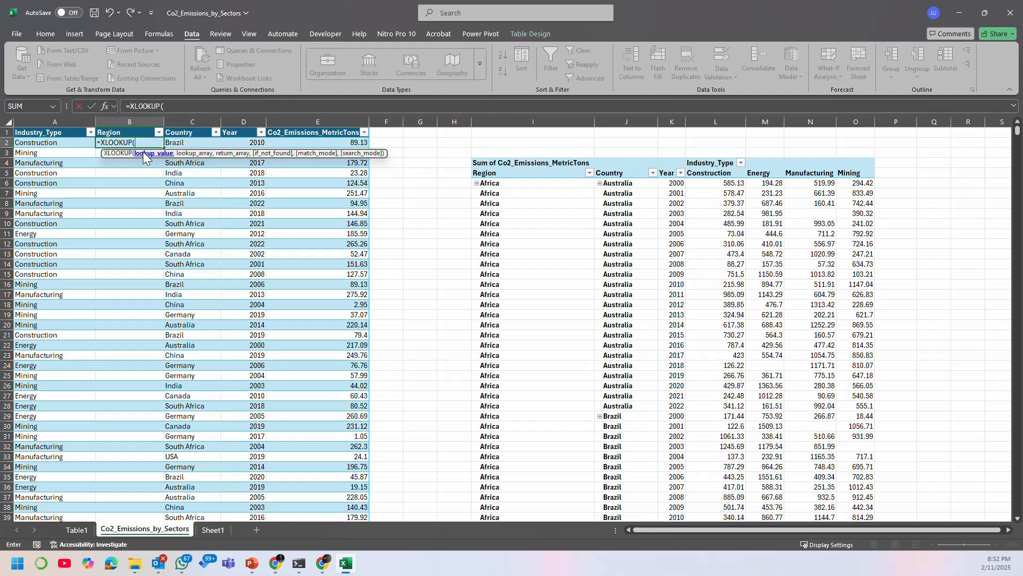
key("Escape")
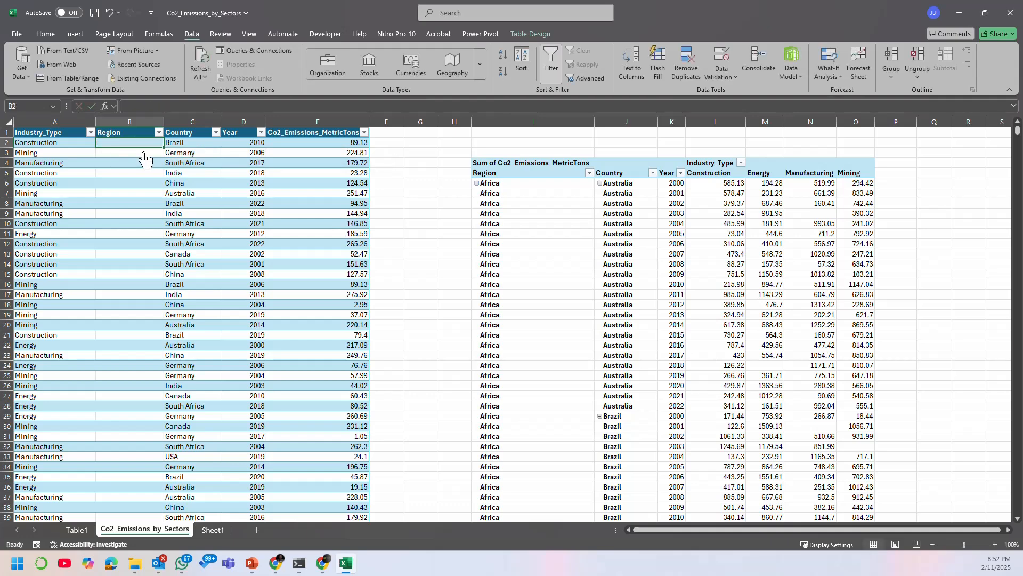
Step: Undo the clearing of the Region column on the Co2_Emissions_by_Sectors sheet
key("ctrl+z")
left_click(143, 152)
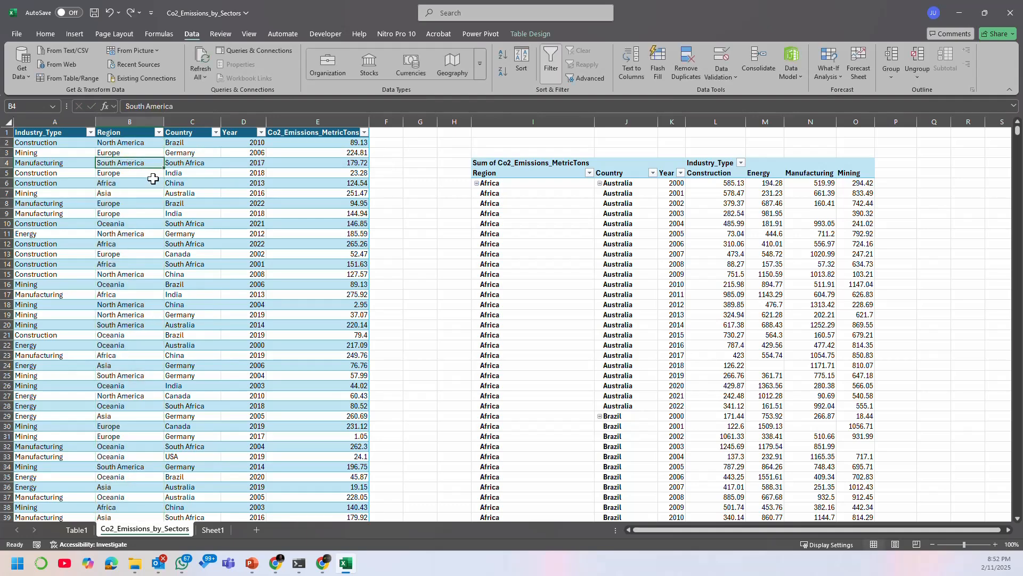
left_click(418, 183)
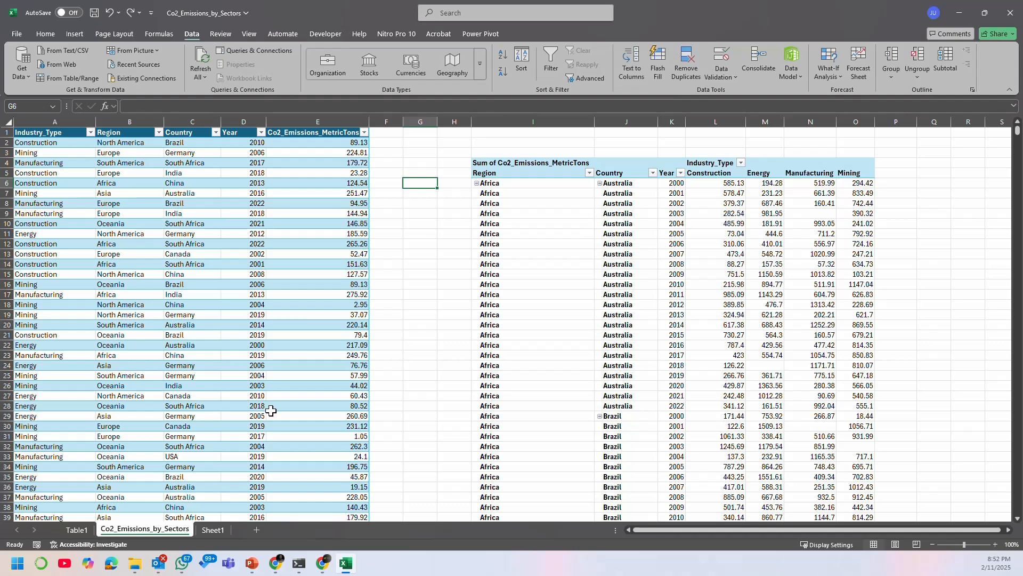
Step: Rename Sheet1 as "Corrected Region Mapping"
left_click(84, 532)
left_click(194, 315)
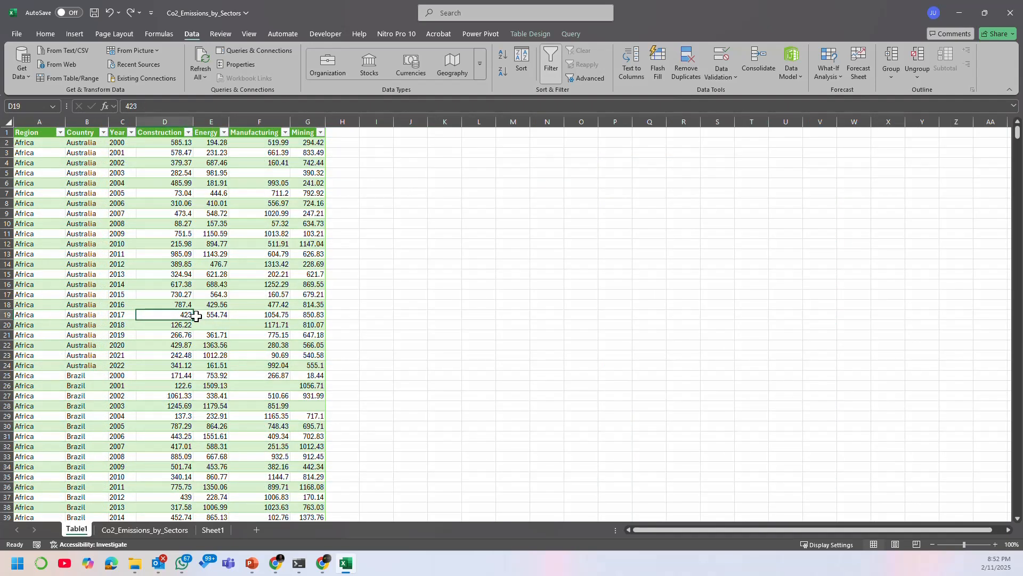
left_click(213, 530)
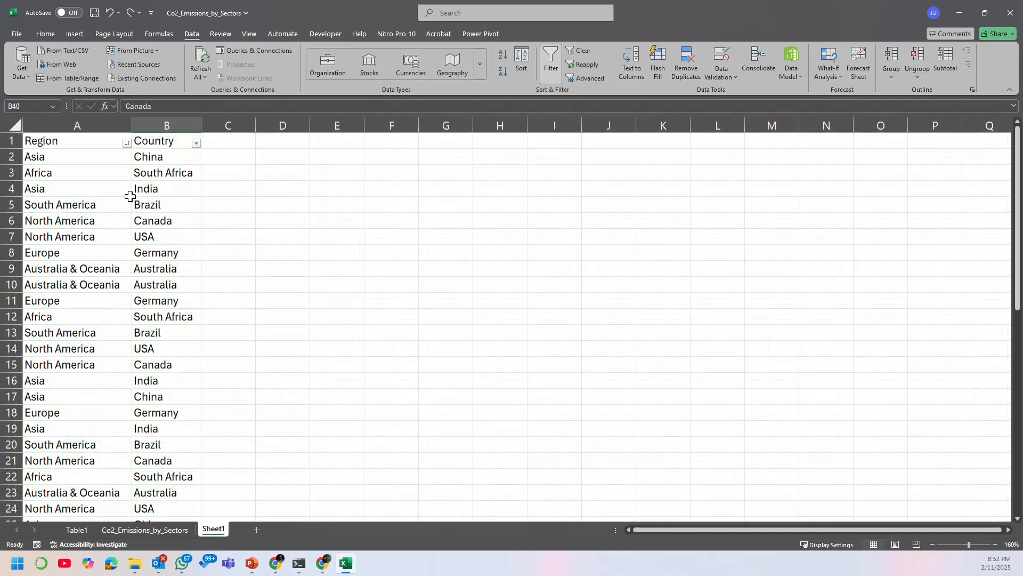
double_click(220, 530)
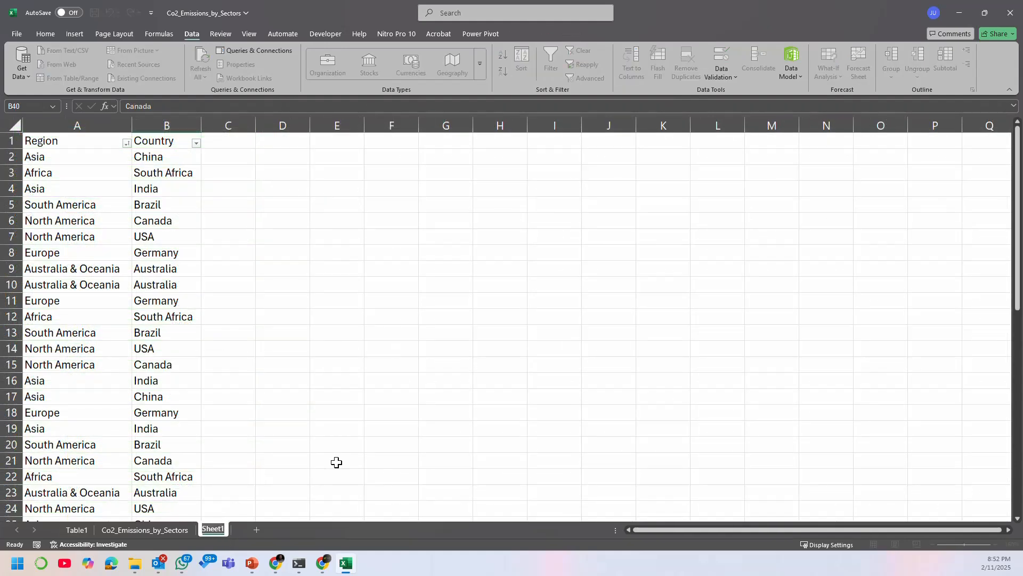
type("Corrected Reg")
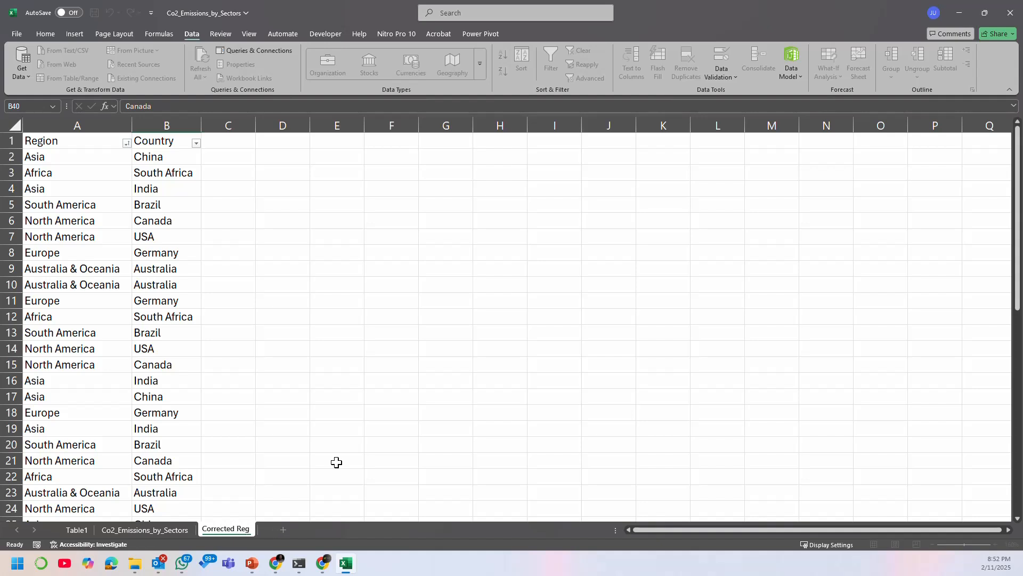
type("ion Mapping")
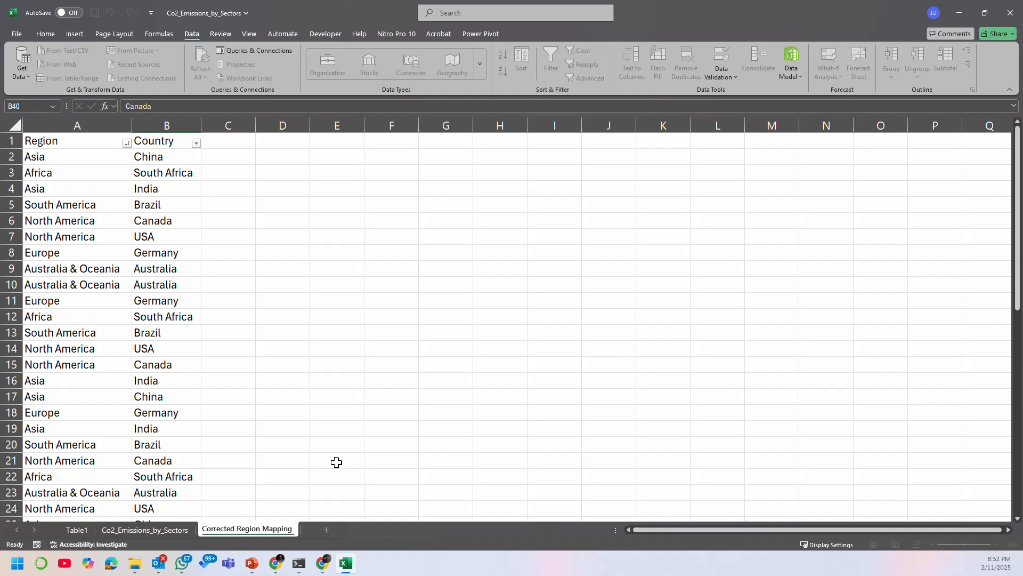
key("Return")
left_click(373, 412)
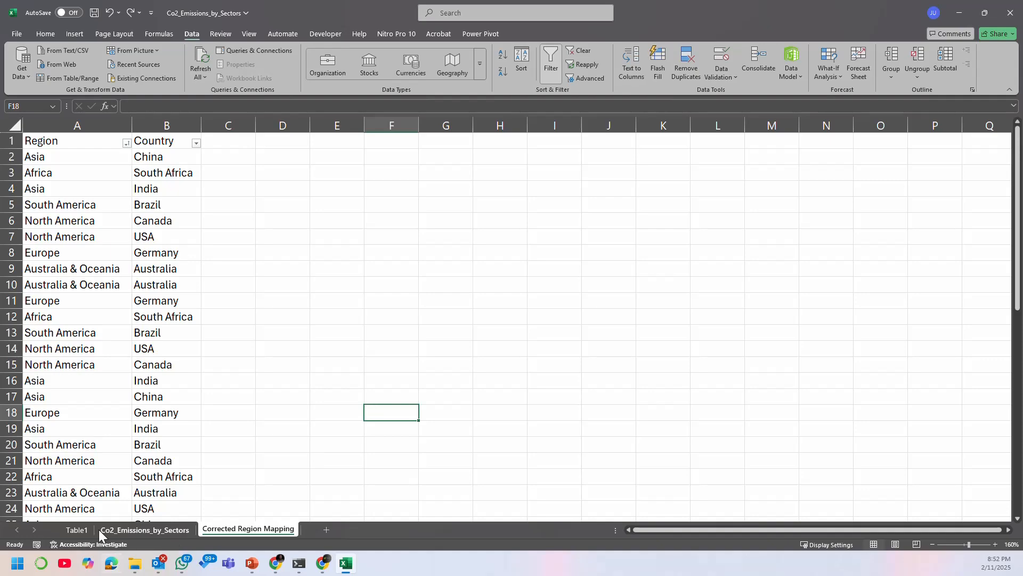
left_click(75, 529)
left_click(266, 531)
left_click(76, 529)
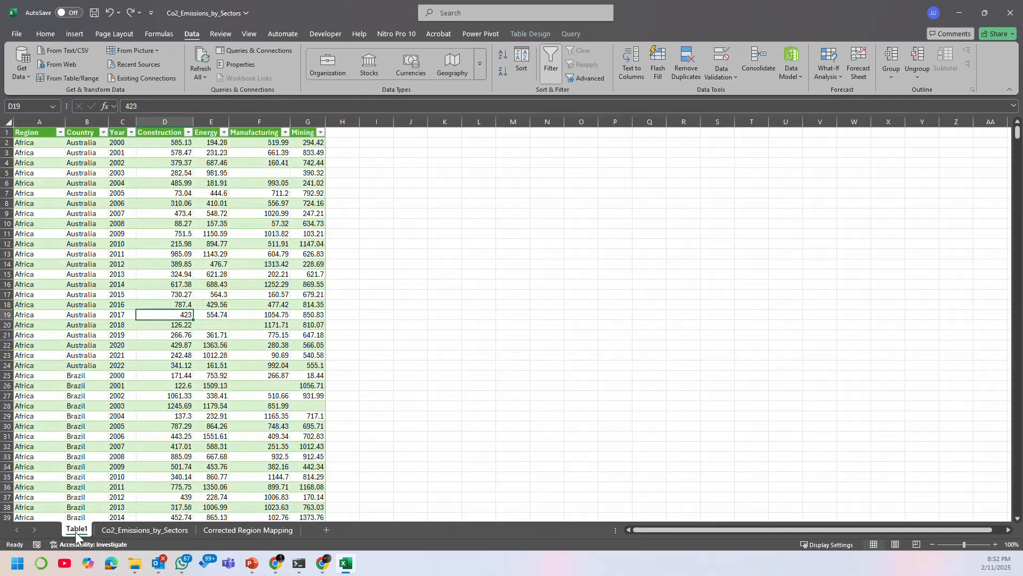
left_click(246, 529)
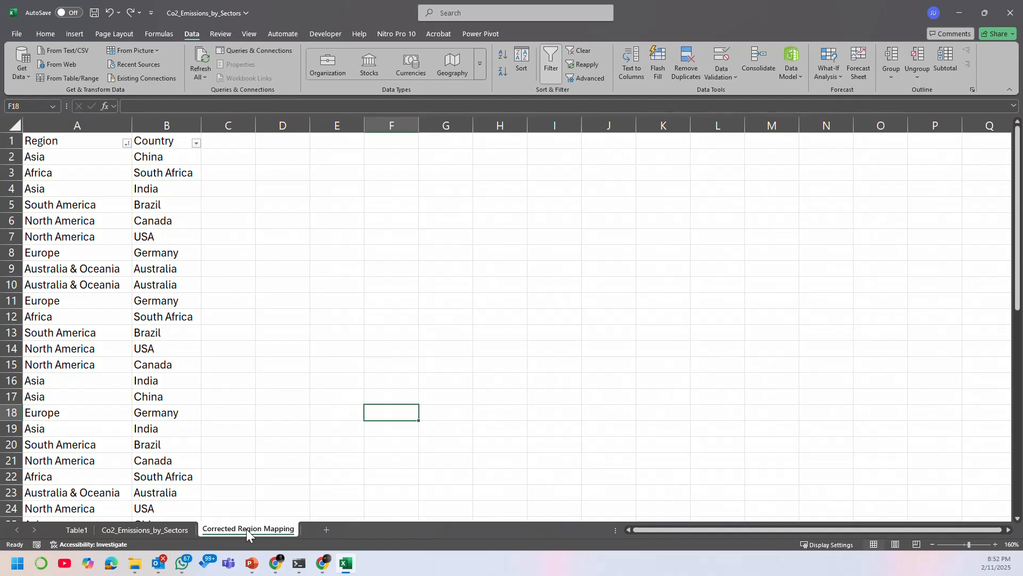
Step: Load the range A1:B49 of the Corrected Region Mapping sheet into Power Query as a table with headers
left_click(115, 207)
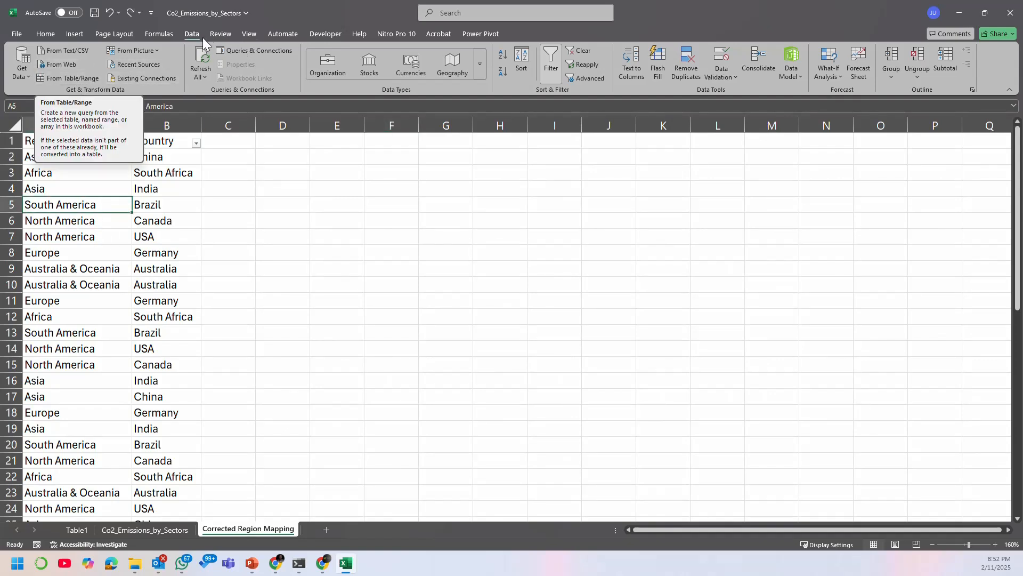
left_click(78, 82)
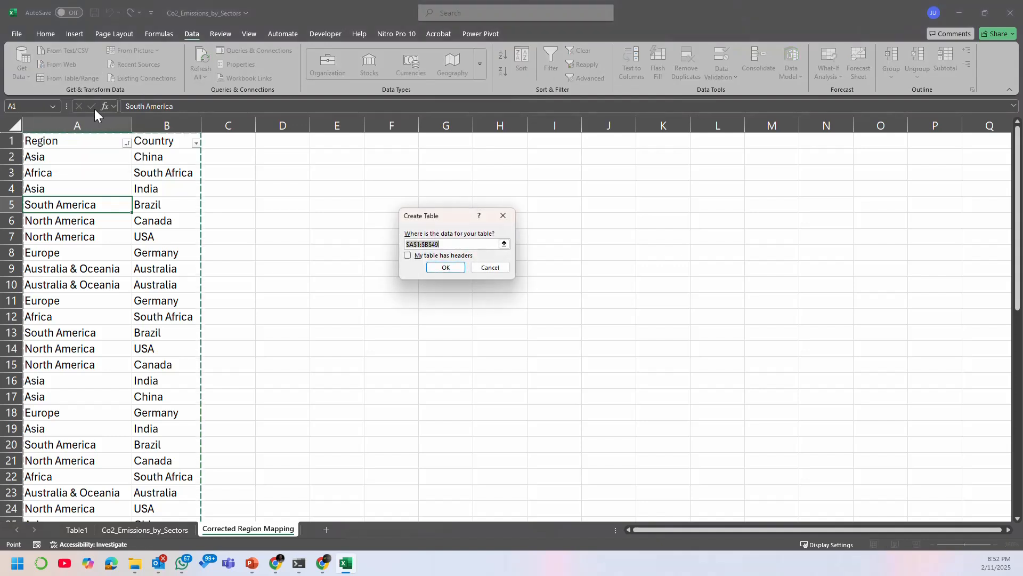
left_click(411, 257)
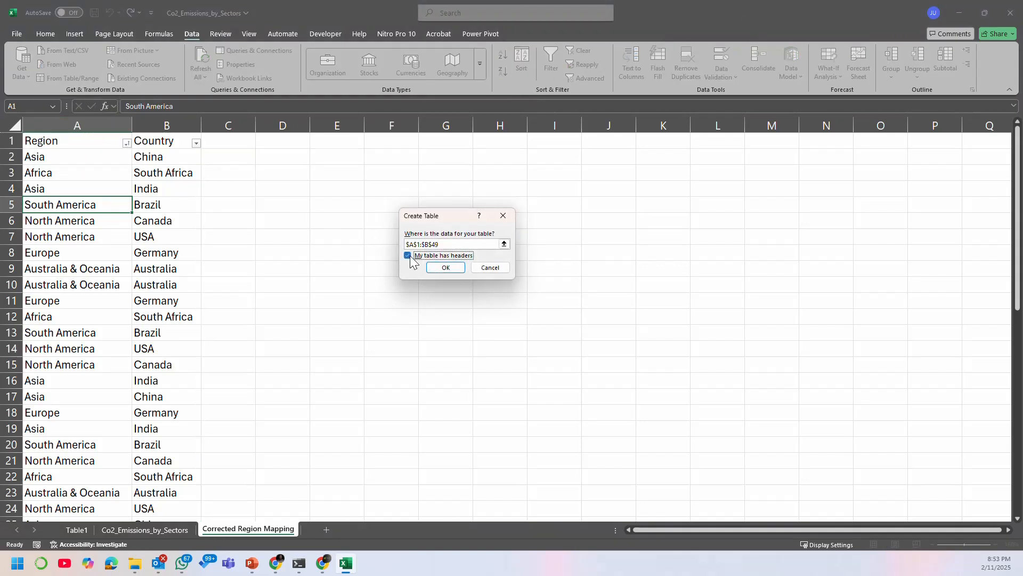
left_click(442, 269)
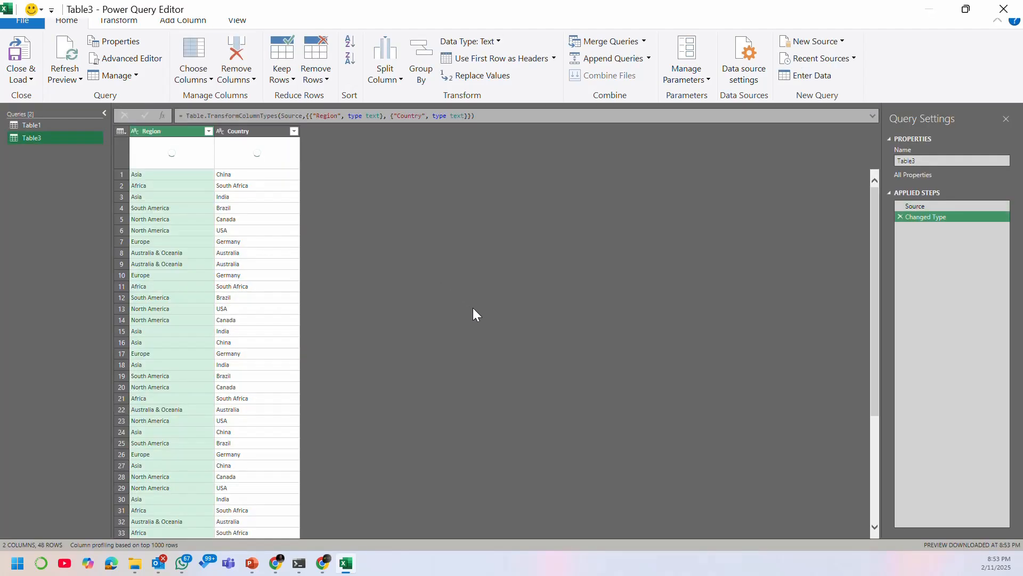
Step: Rename the Table1 query as "CO2 Emission data"
double_click(65, 124)
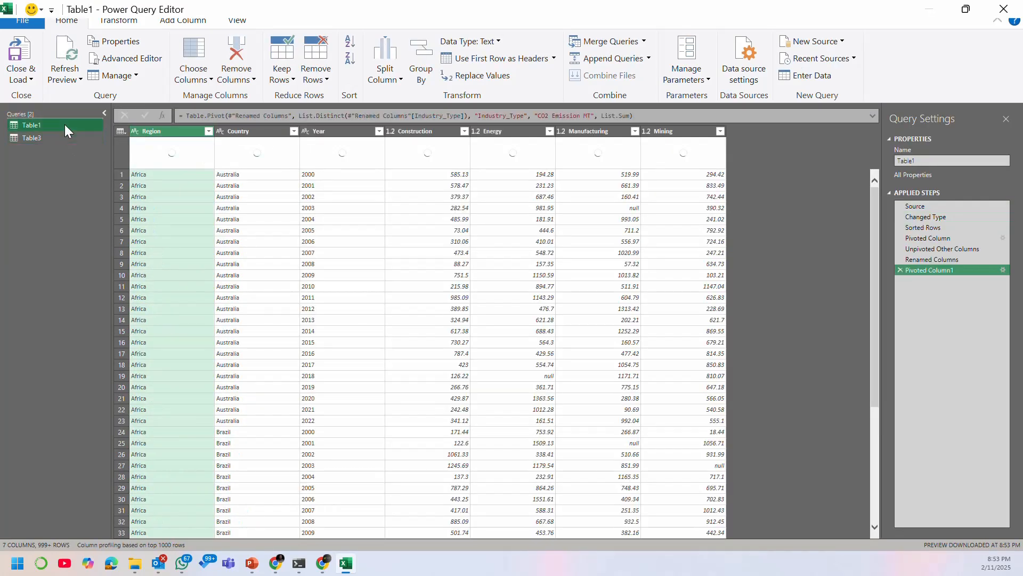
type("CO2 Emission data")
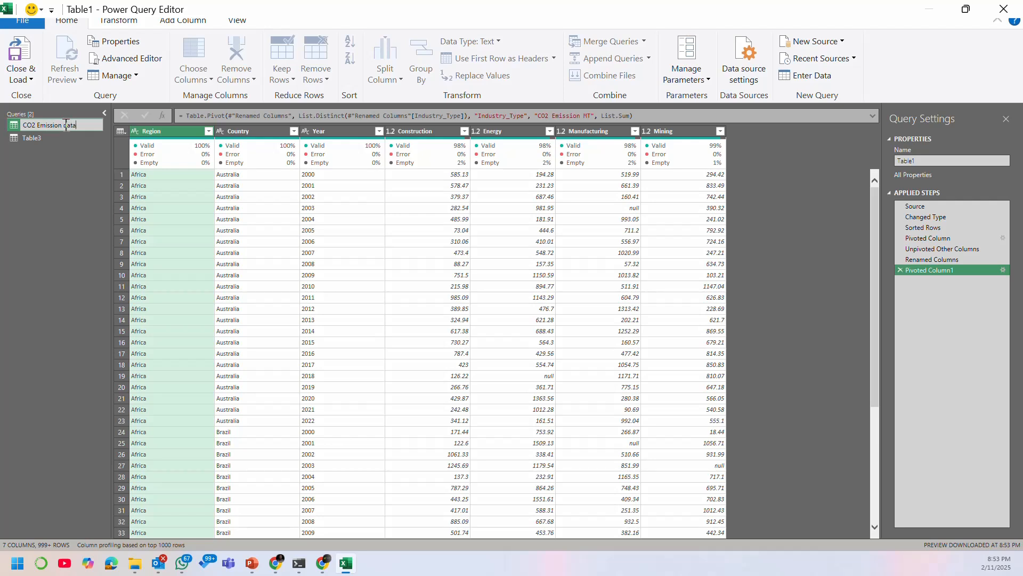
key("Return")
Step: Rename the Table3 query as "Region Mapping"
double_click(62, 140)
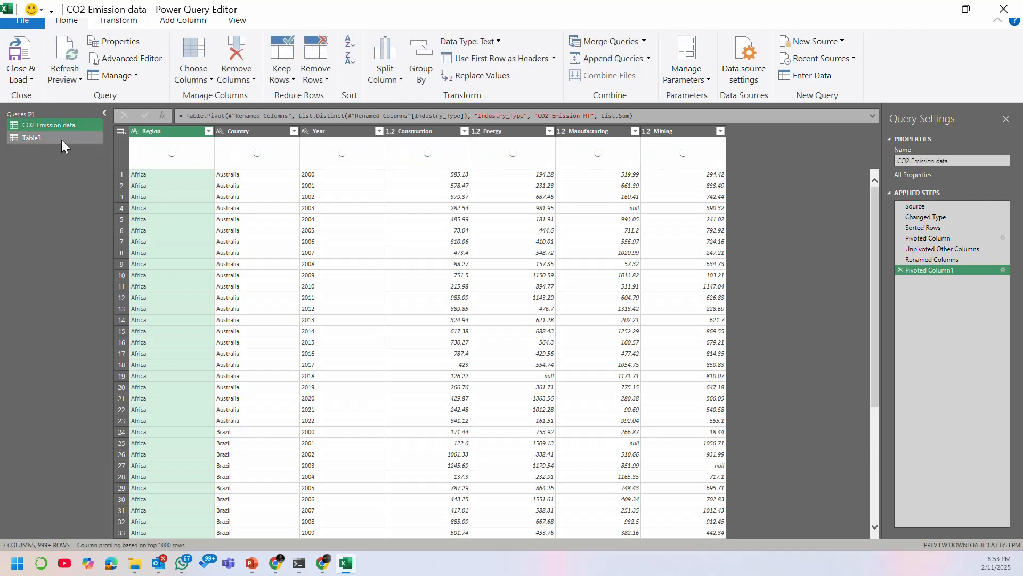
type("Region Mapping")
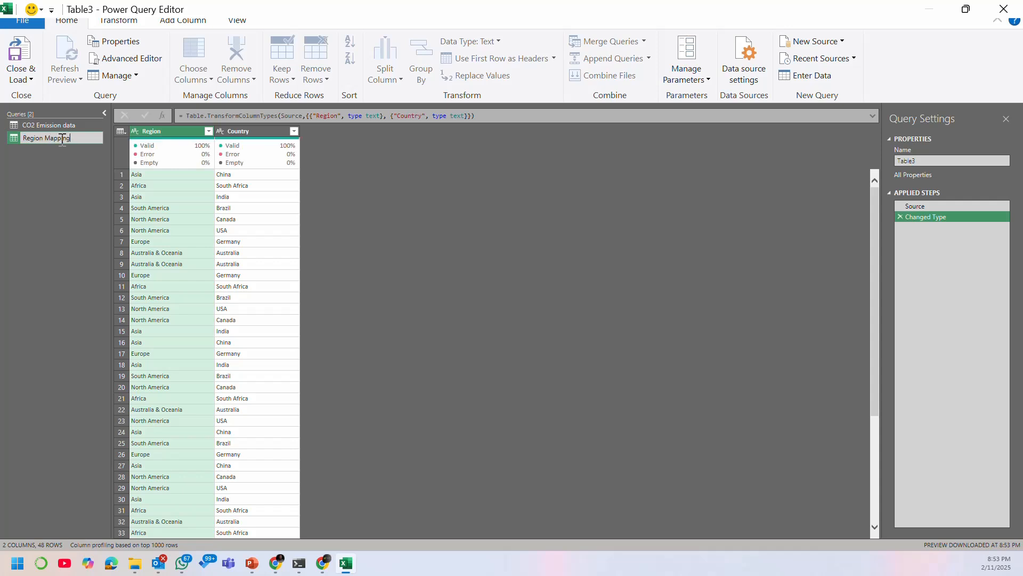
key("Return")
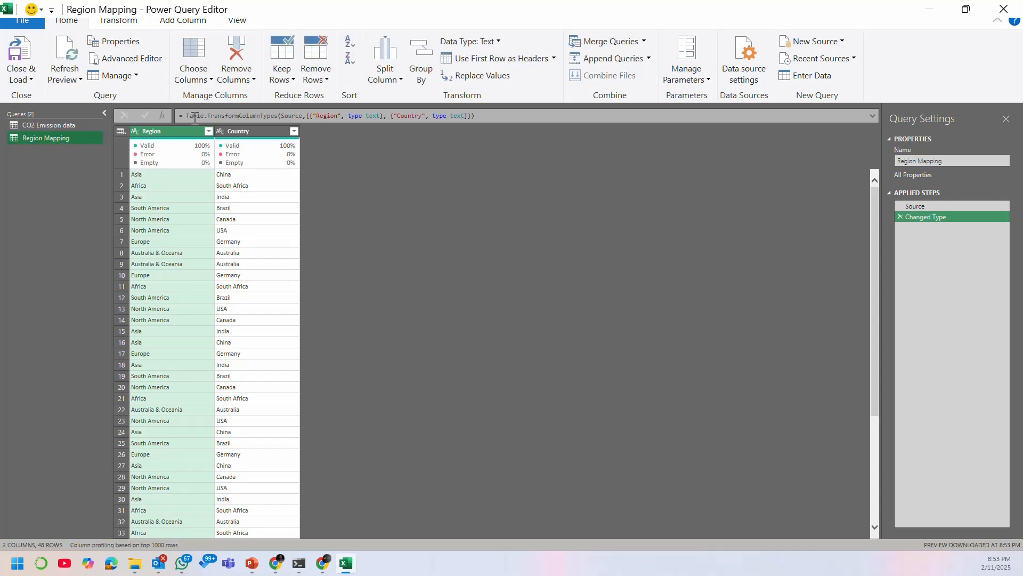
Step: Filter the Region column of the Region Mapping query to Africa to check its countries, and clear the filter
left_click(244, 129)
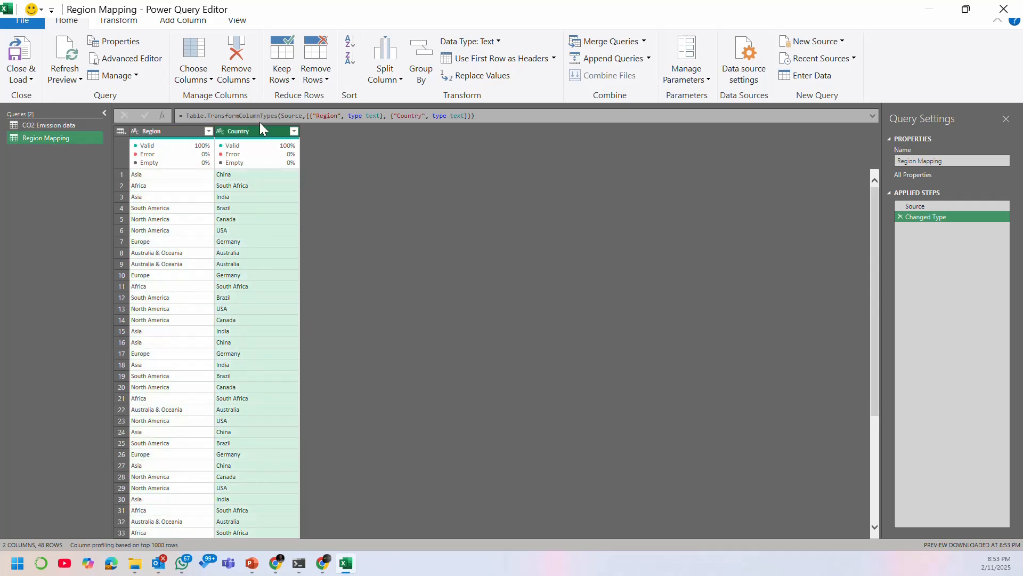
left_click(208, 131)
left_click(64, 243)
left_click(62, 254)
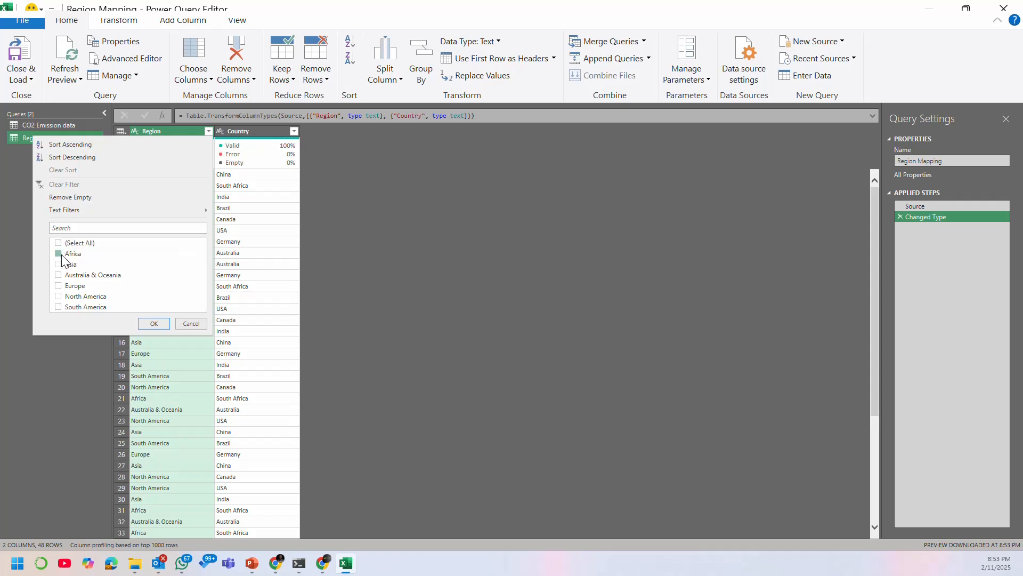
left_click(153, 324)
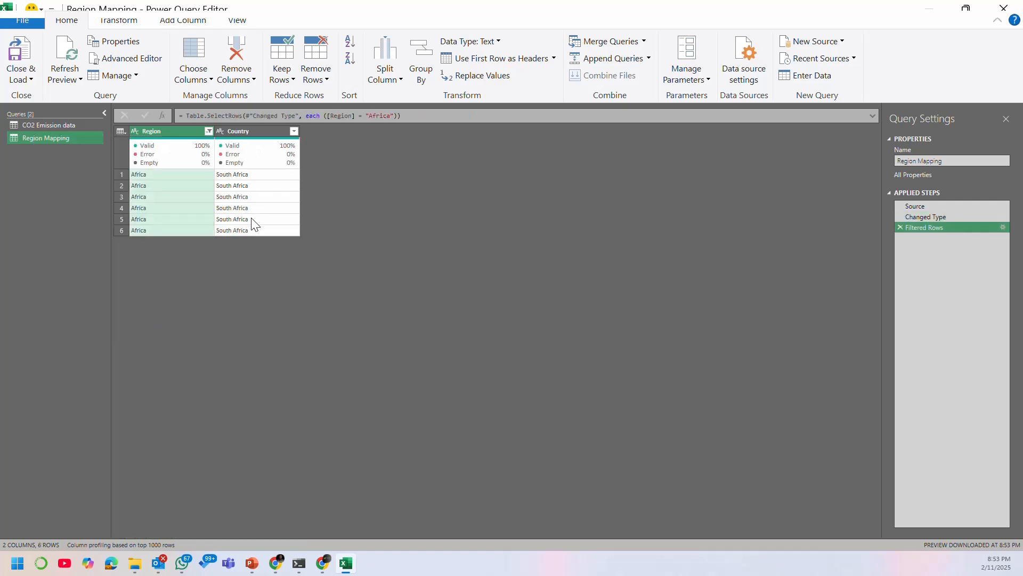
left_click(207, 132)
left_click(129, 183)
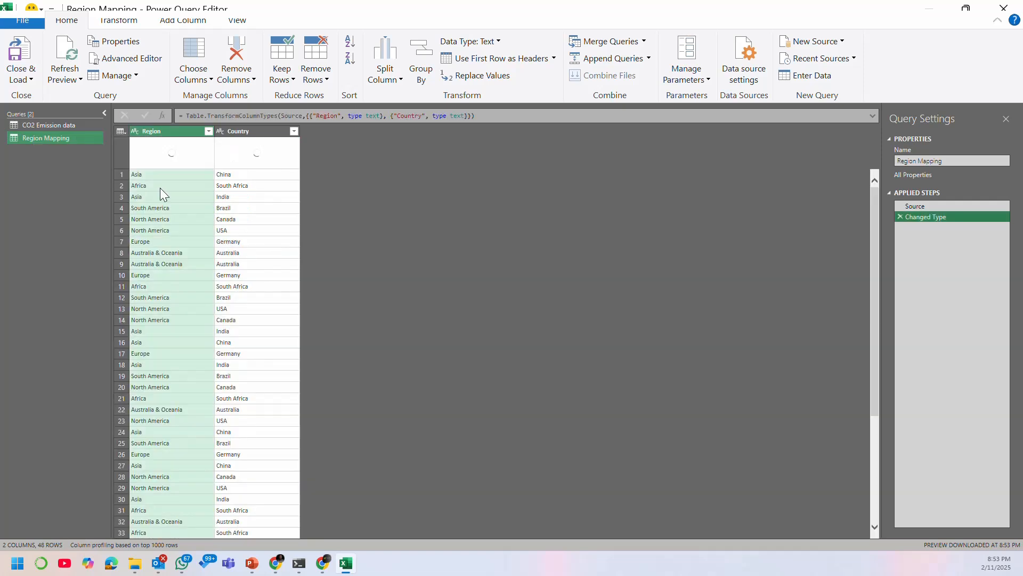
Step: Try removing the Region column from the CO2 Emission data query, and delete the resulting applied step
left_click(65, 127)
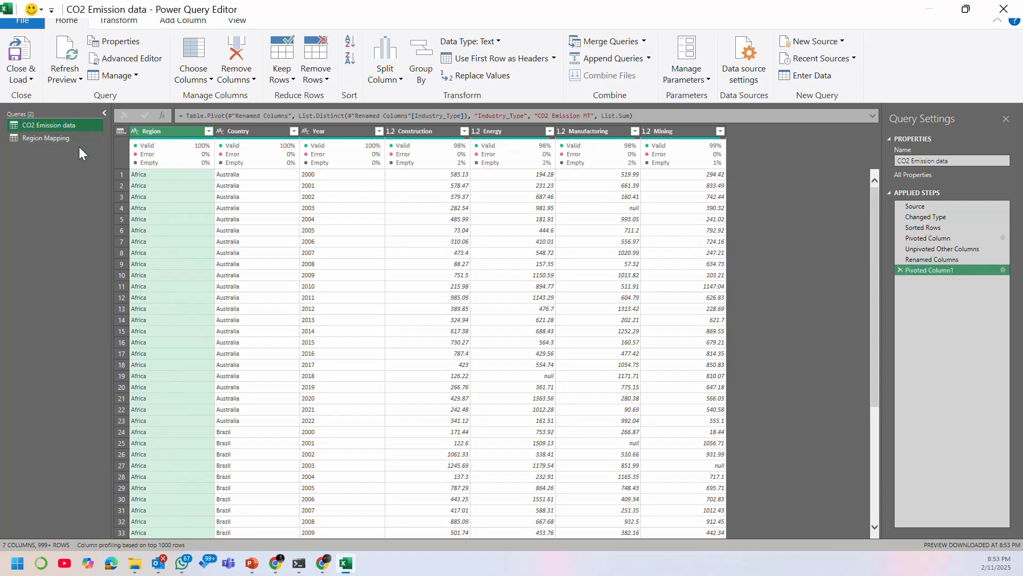
mouse_move(171, 155)
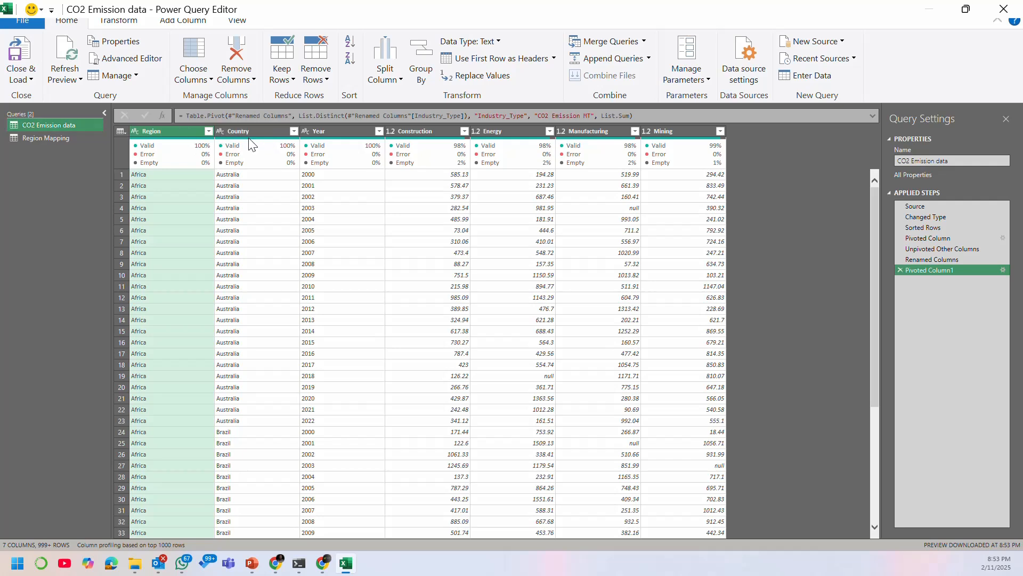
mouse_move(249, 139)
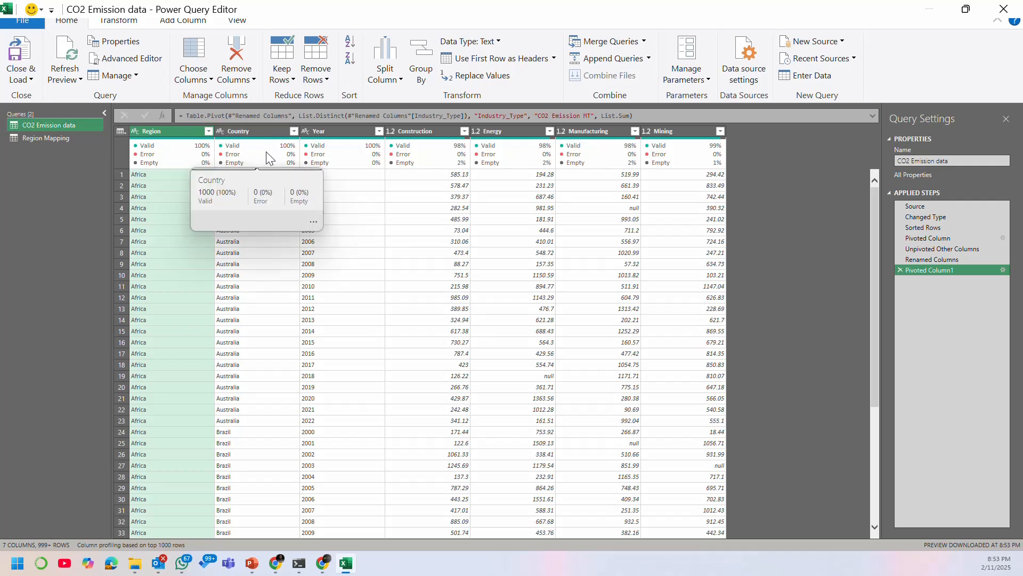
left_click(258, 126)
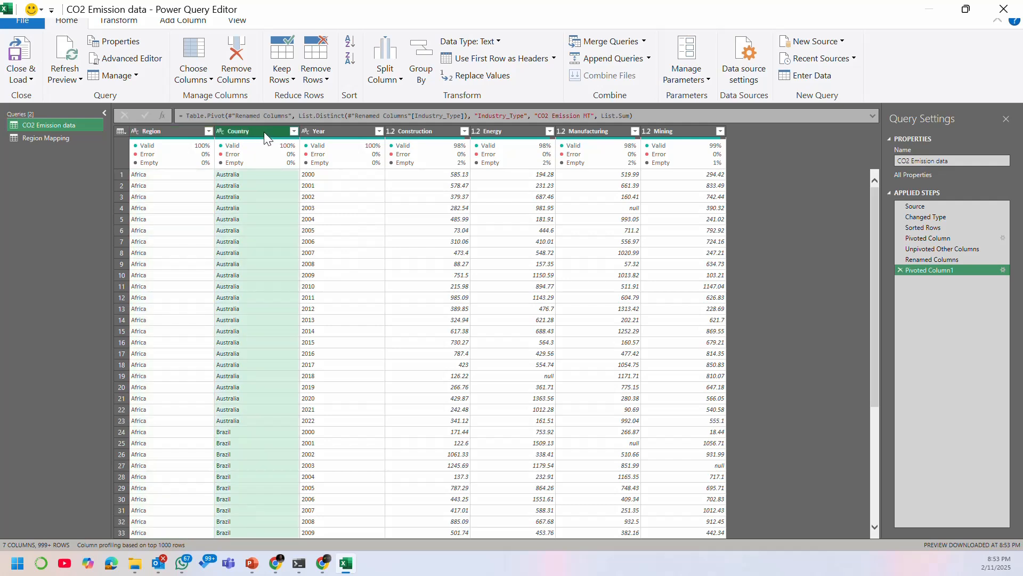
left_click(170, 130)
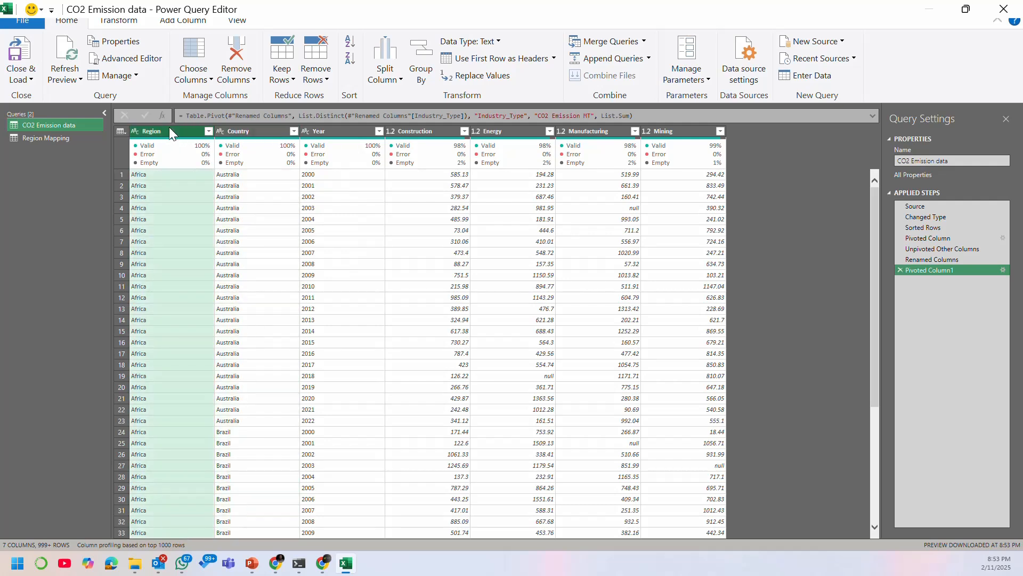
right_click(170, 131)
left_click(298, 166)
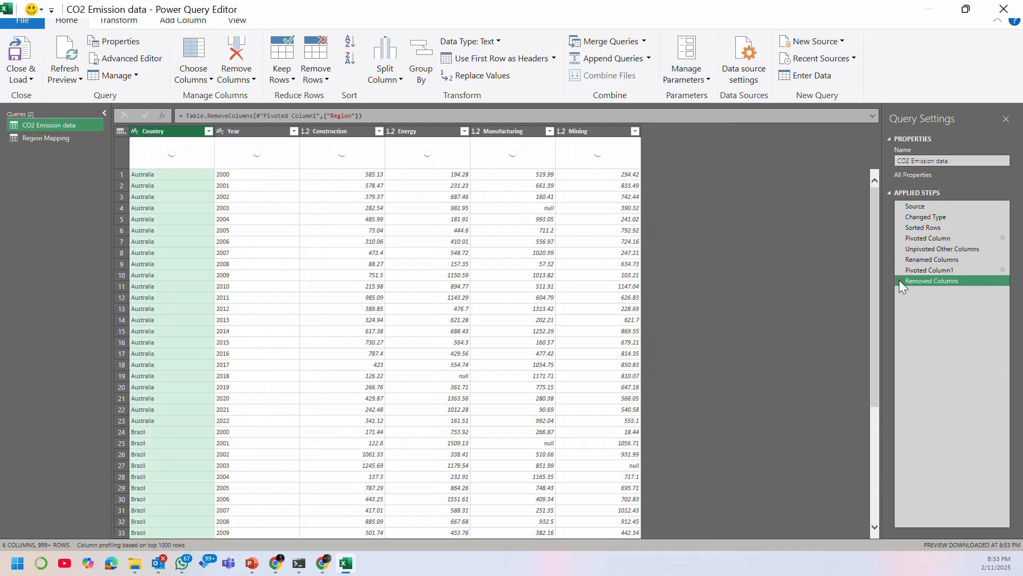
left_click(900, 280)
Step: Remove the Region column from the CO2 Emission data query
right_click(162, 131)
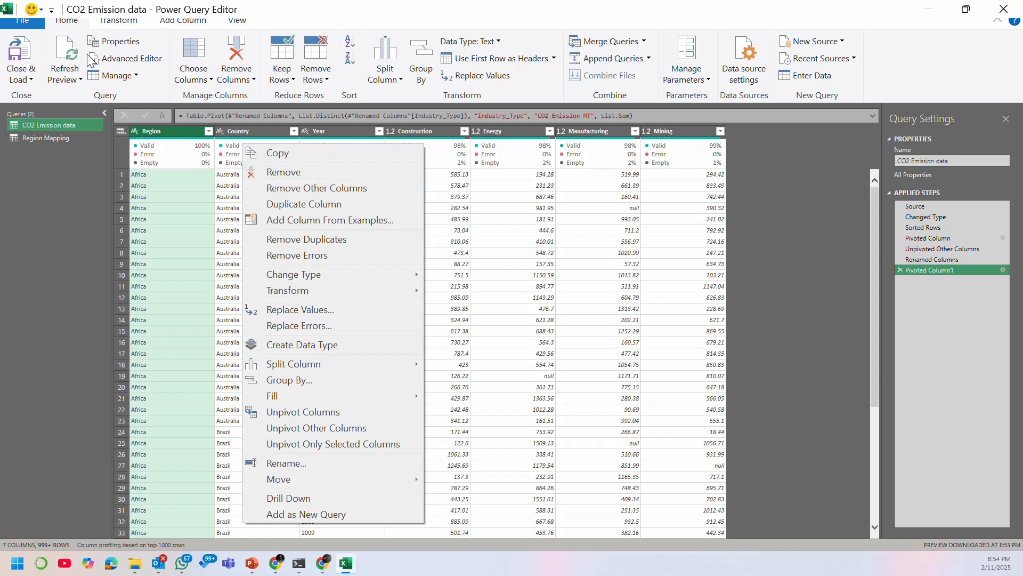
left_click(132, 20)
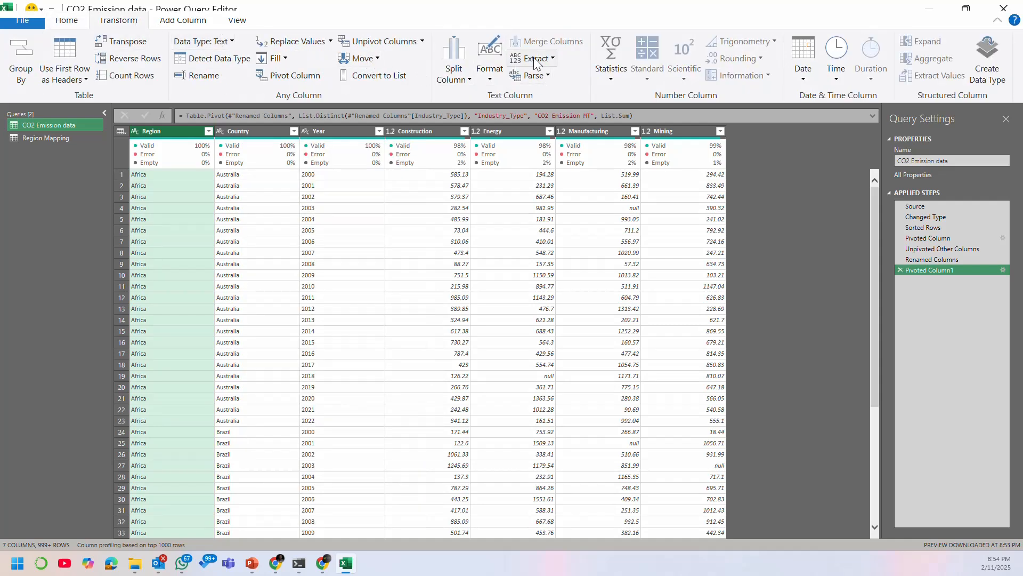
left_click(77, 20)
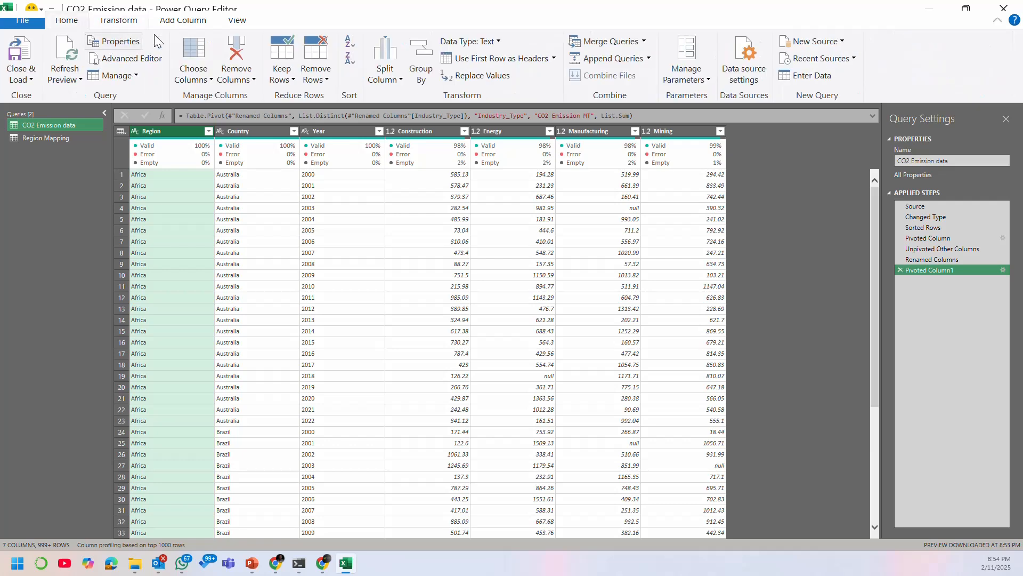
left_click(246, 78)
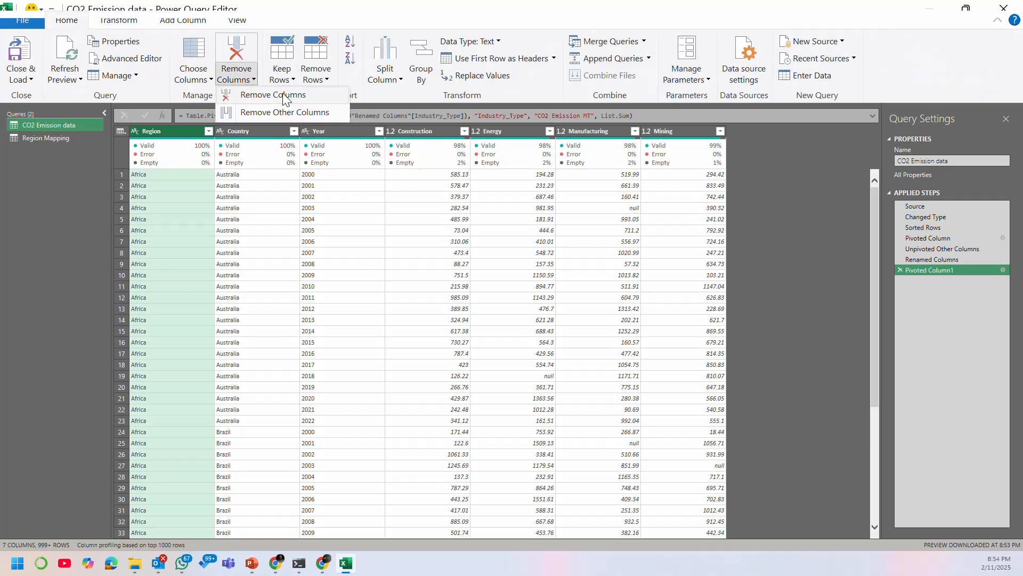
left_click(306, 95)
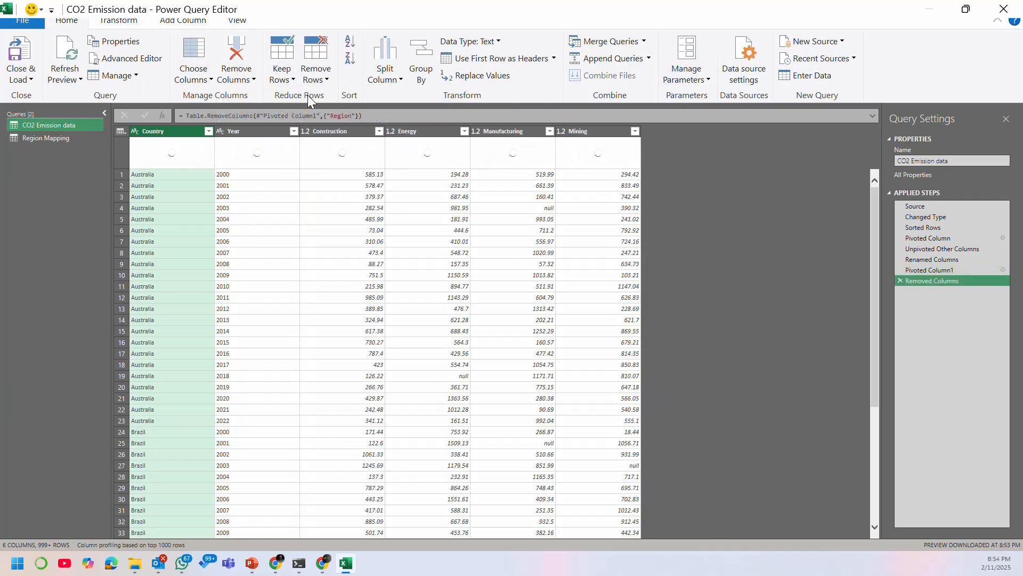
right_click(159, 132)
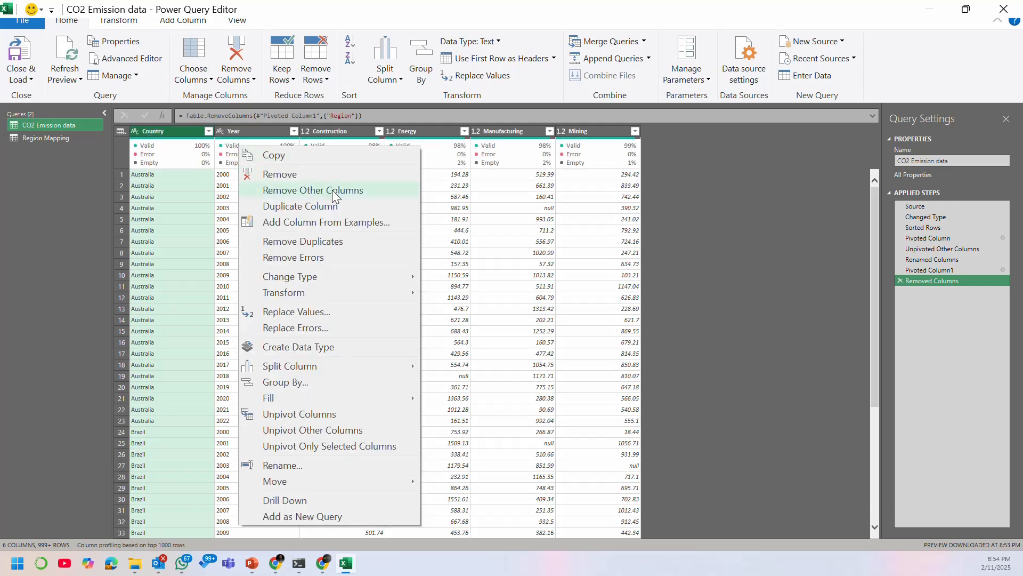
left_click(174, 130)
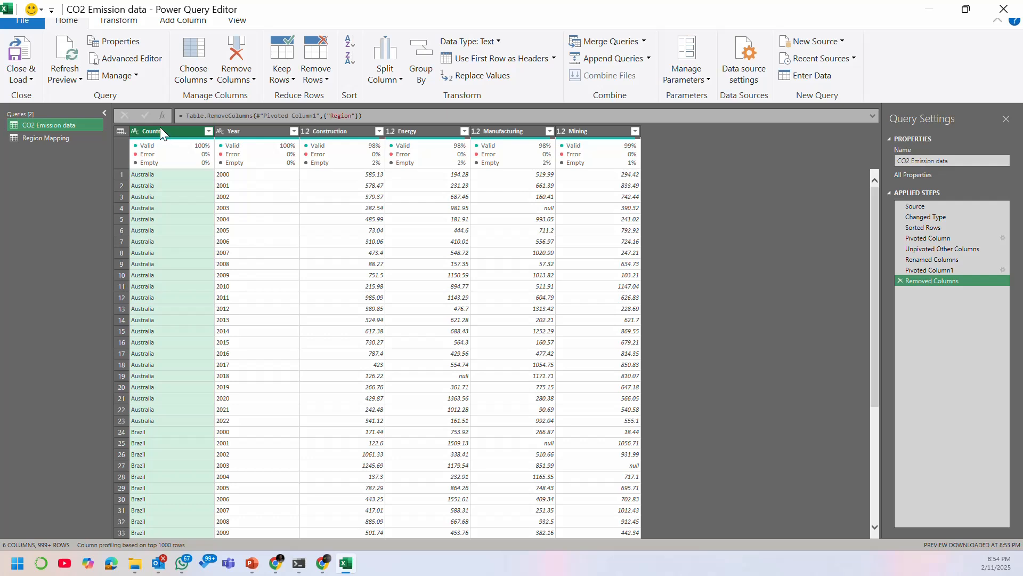
Step: Close and load the queries into the workbook, and reopen the CO2 Emission data query for editing
left_click(25, 80)
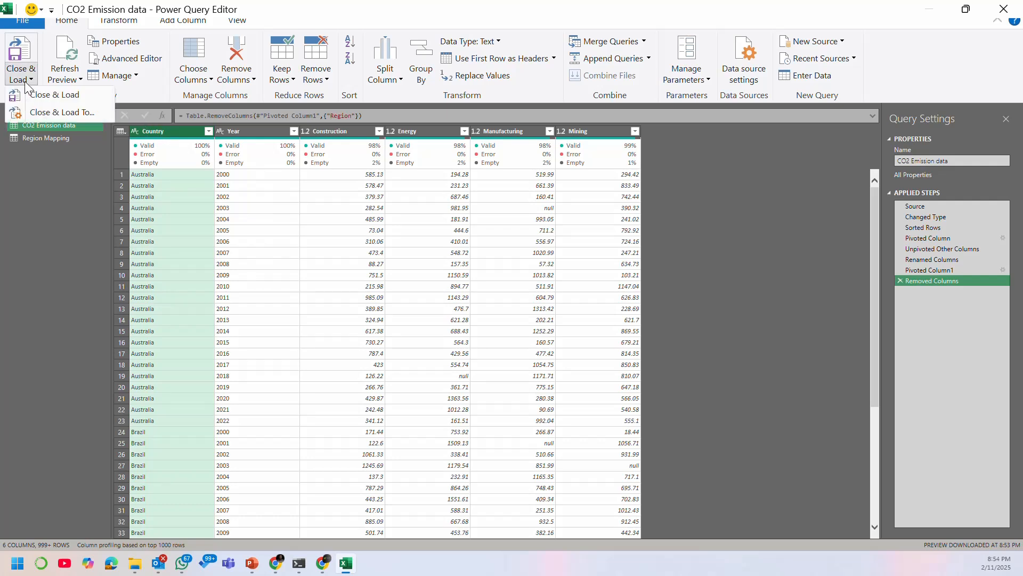
left_click(33, 94)
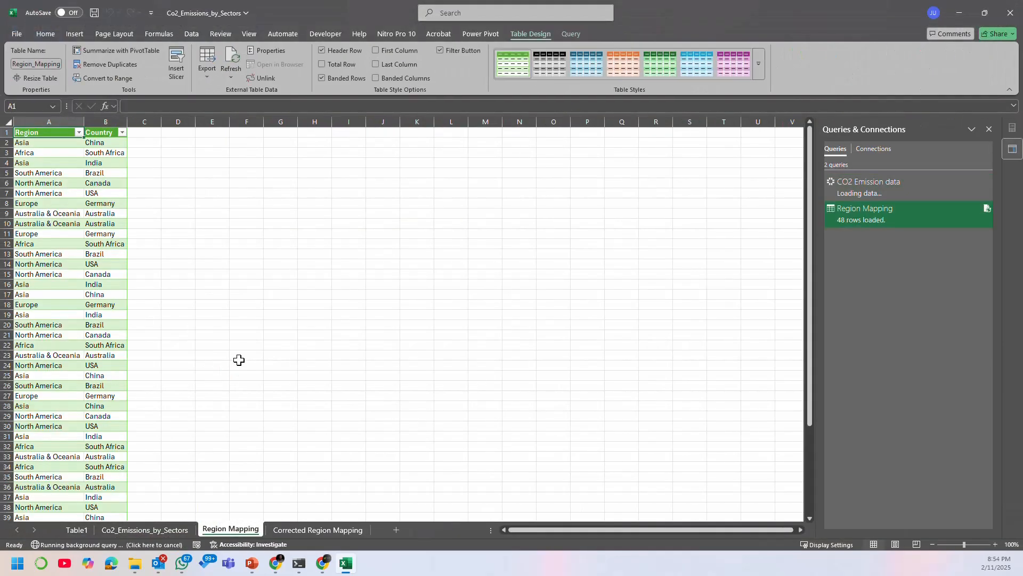
right_click(854, 190)
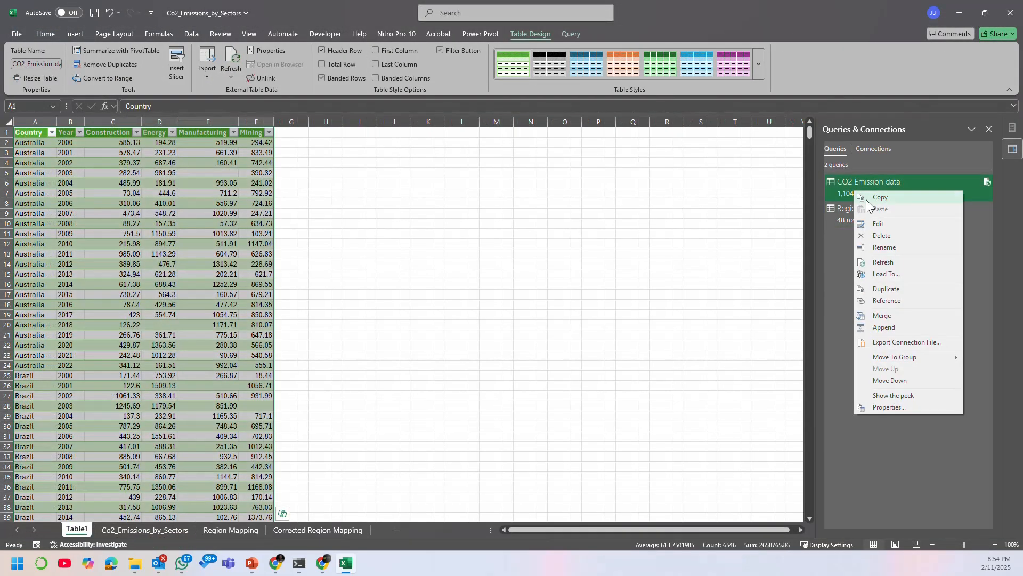
left_click(885, 223)
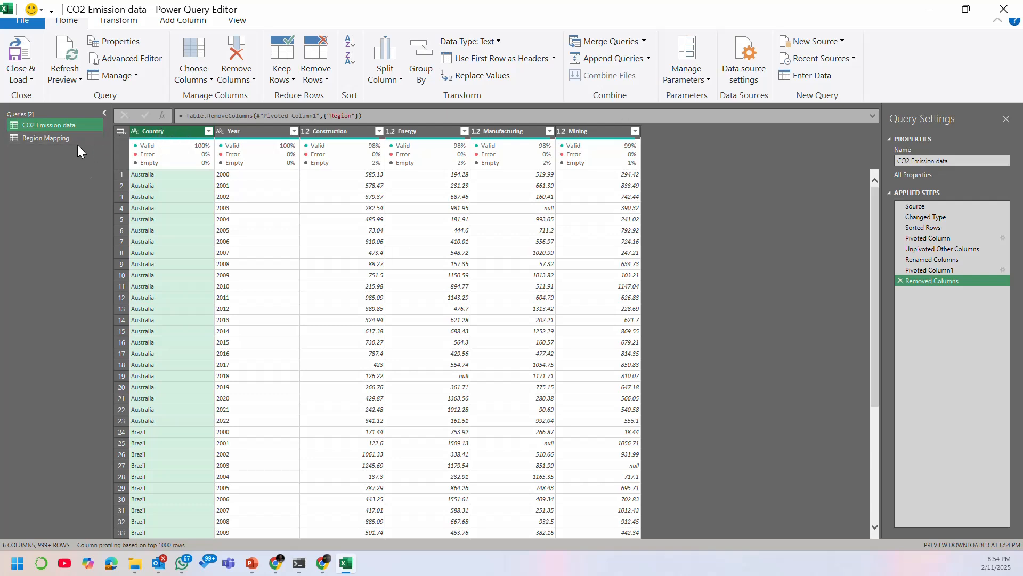
Step: Compare the columns of the CO2 Emission data and Region Mapping queries to identify the column they share
left_click(59, 138)
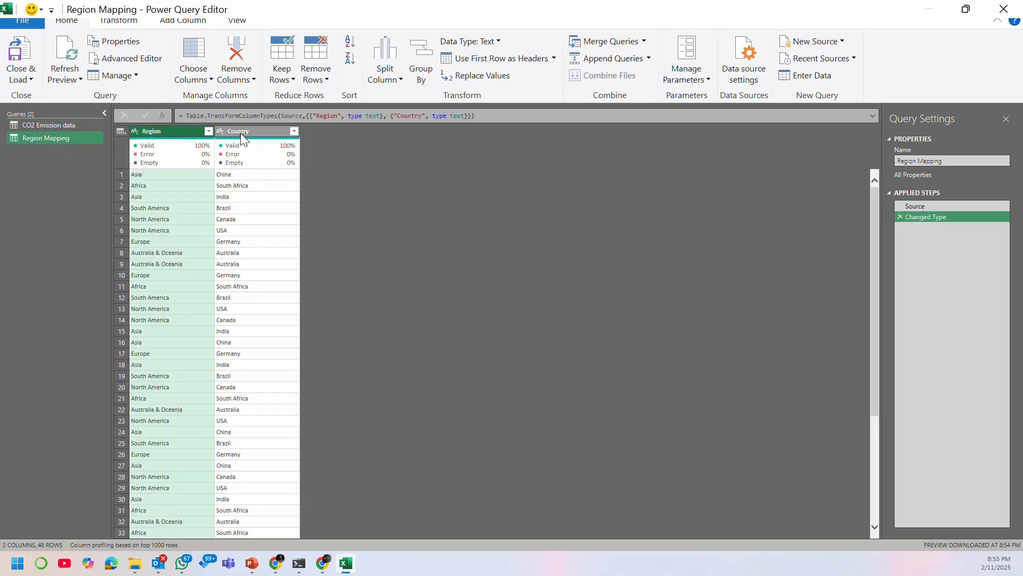
left_click(164, 133)
left_click(66, 125)
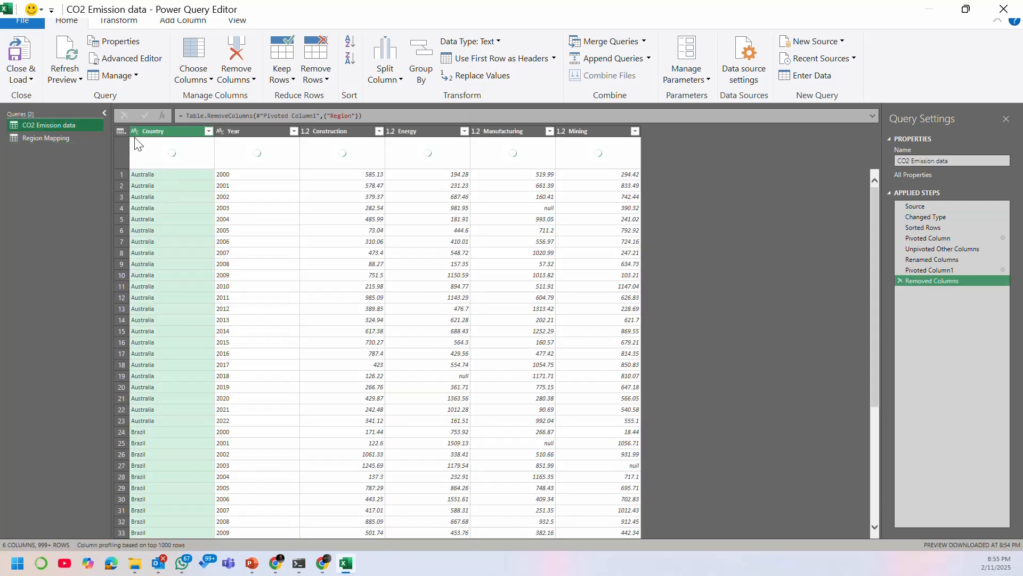
left_click(88, 139)
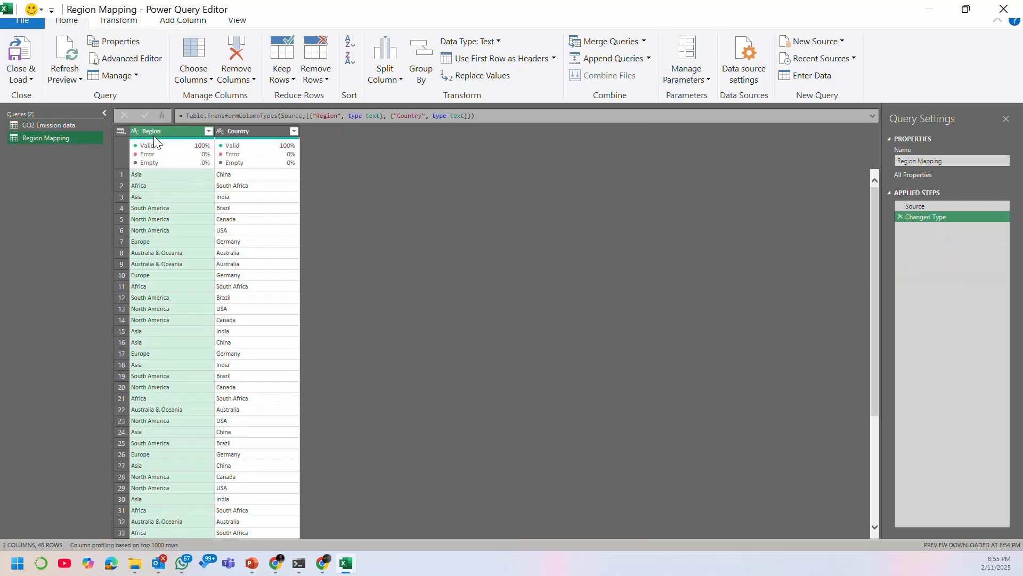
left_click(49, 127)
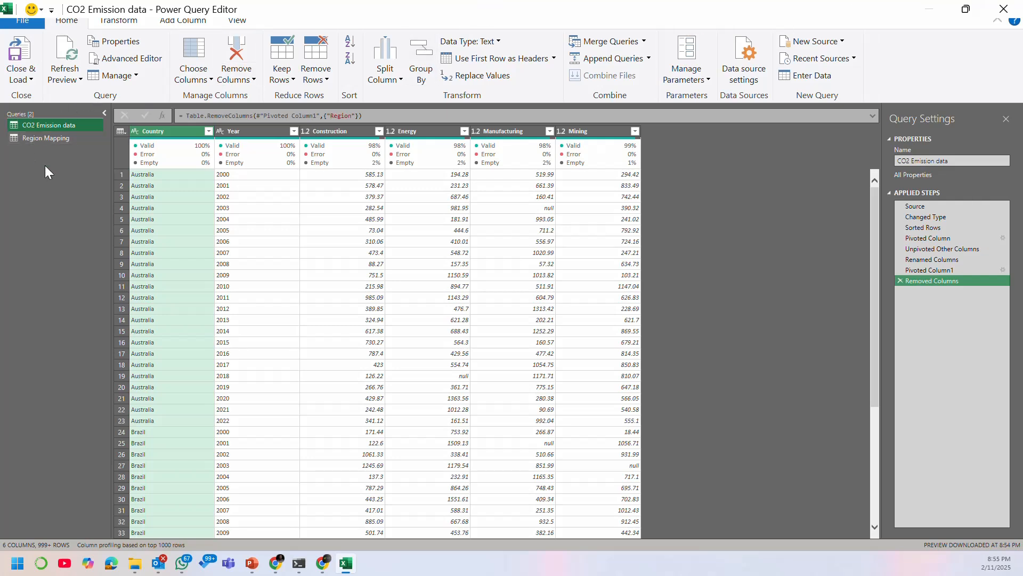
left_click(72, 134)
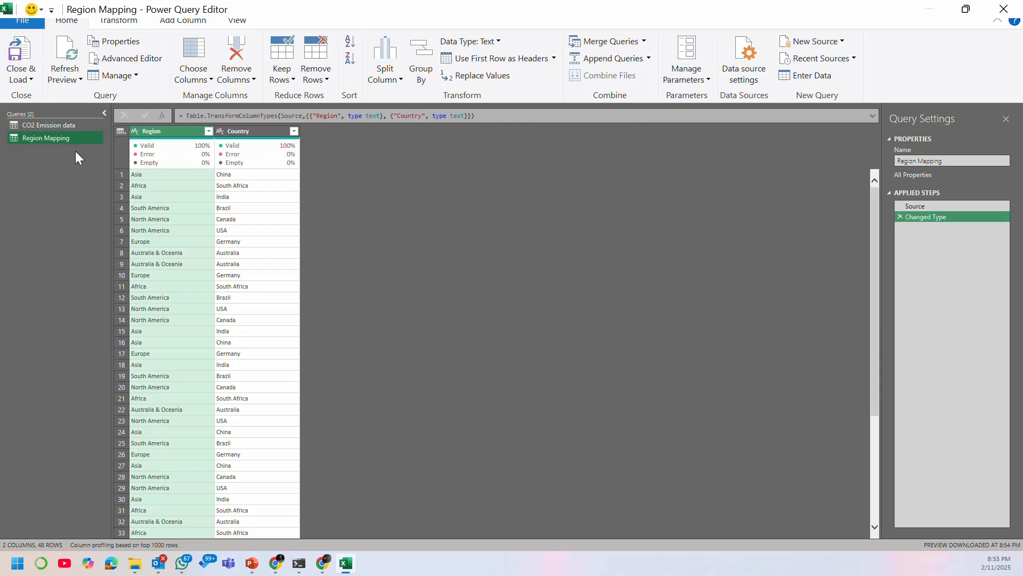
left_click(82, 126)
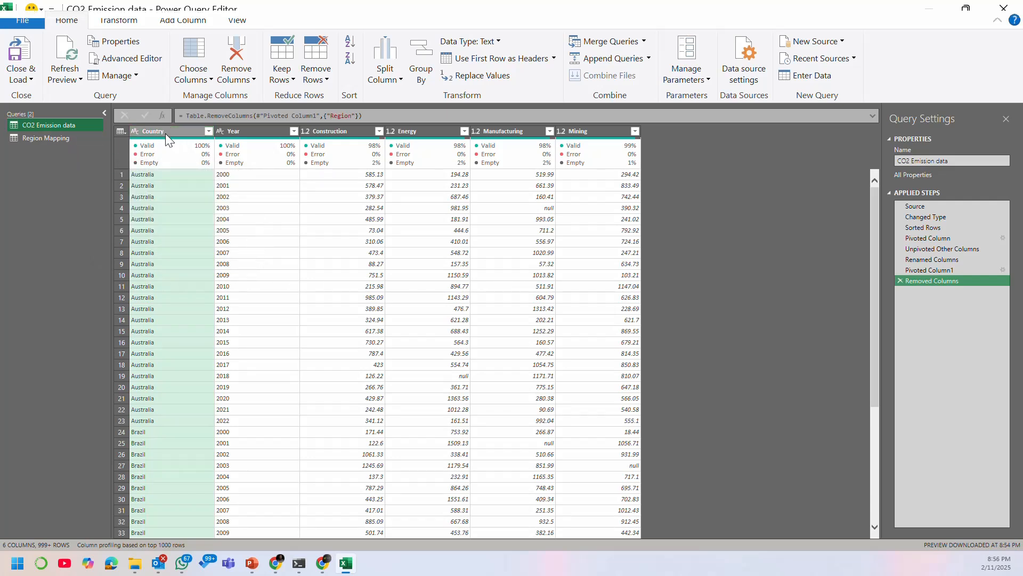
left_click(72, 139)
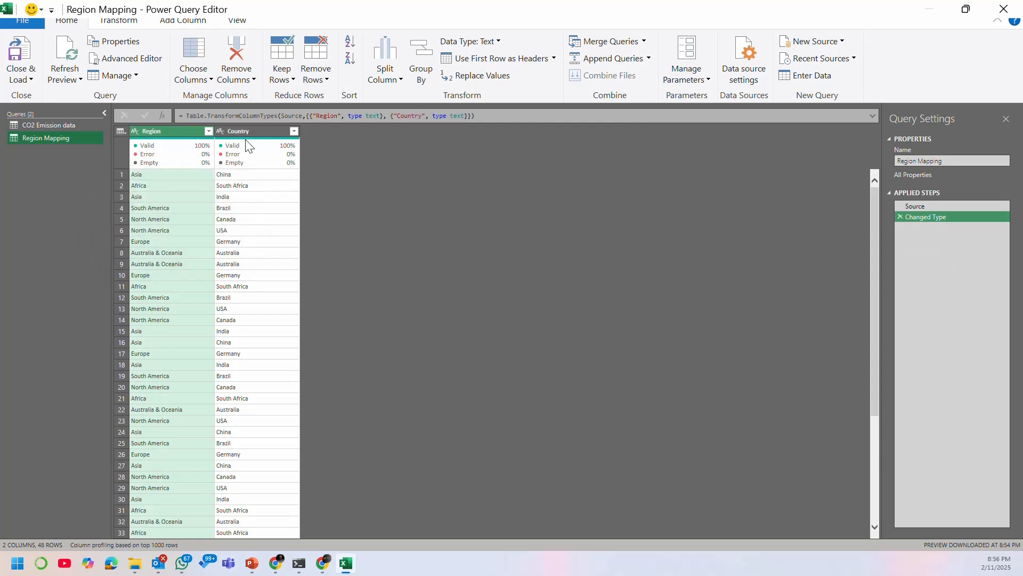
left_click(63, 126)
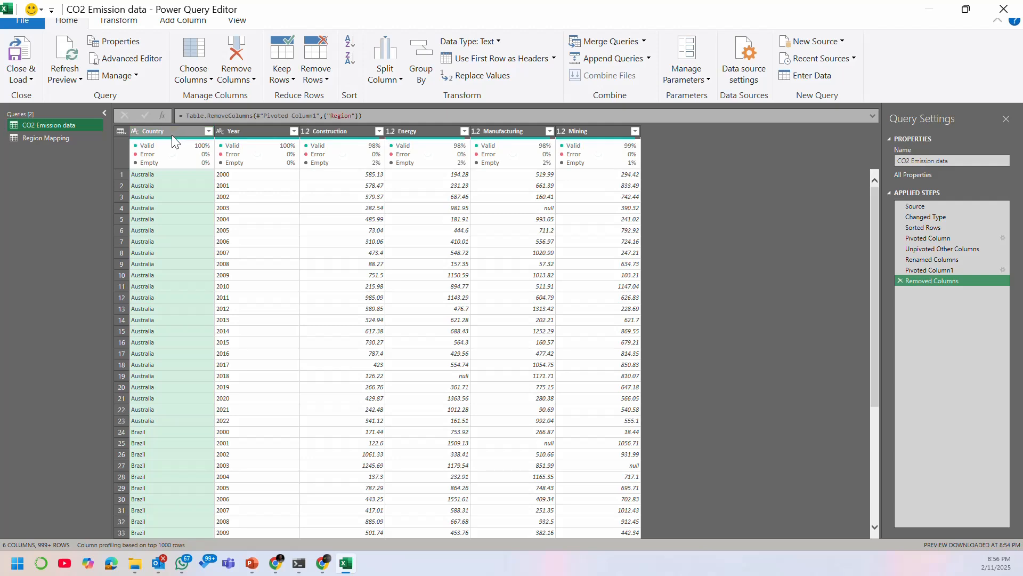
left_click(49, 139)
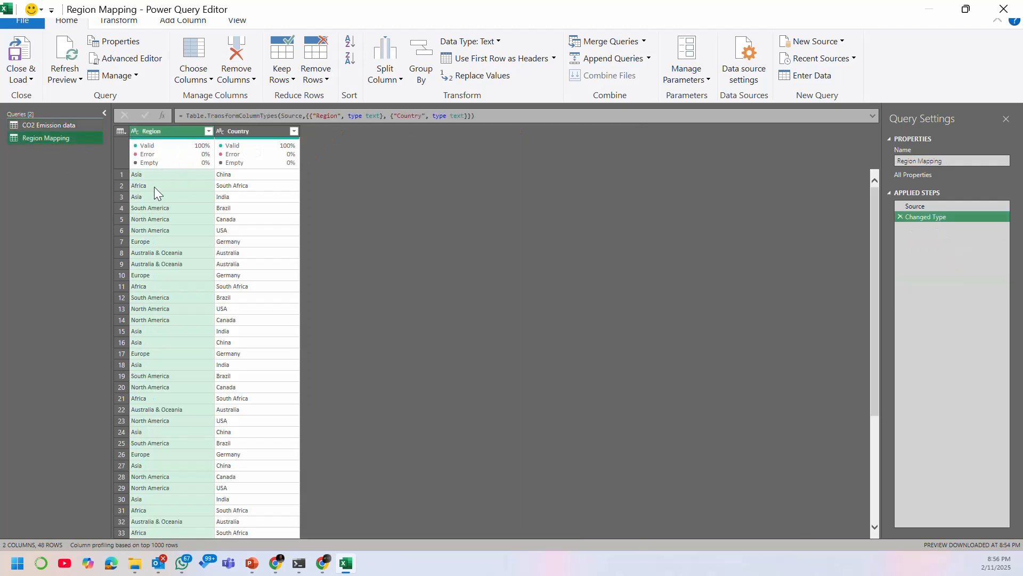
Step: Merge the CO2 Emission data query with Region Mapping, matching the Country columns with a Left Outer join
left_click(30, 128)
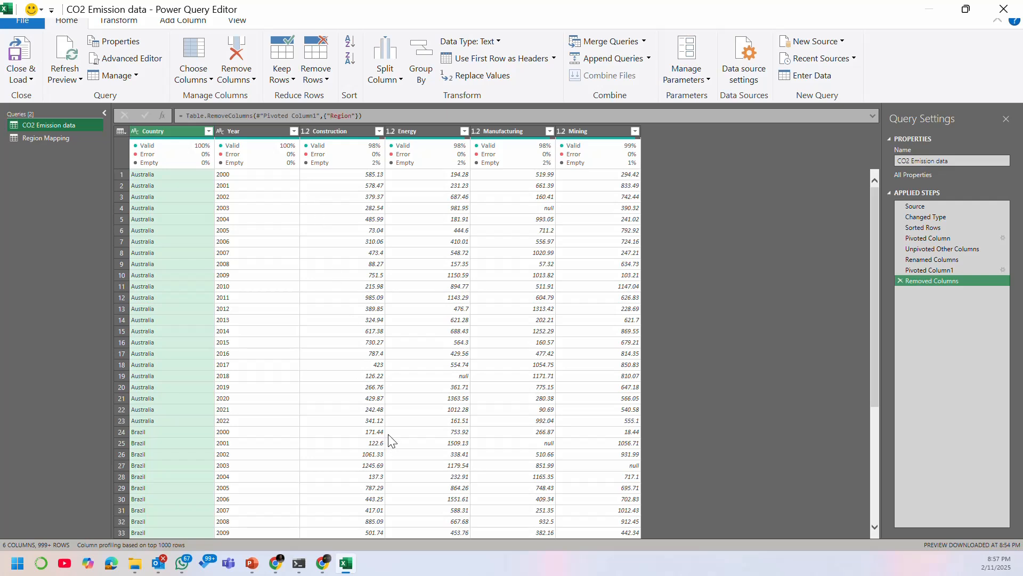
left_click(606, 47)
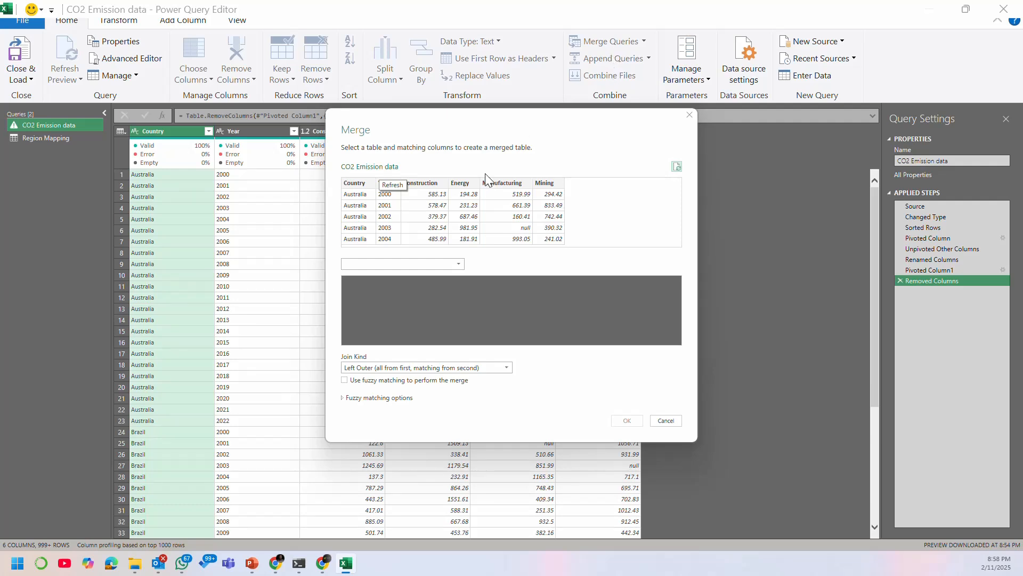
left_click(431, 262)
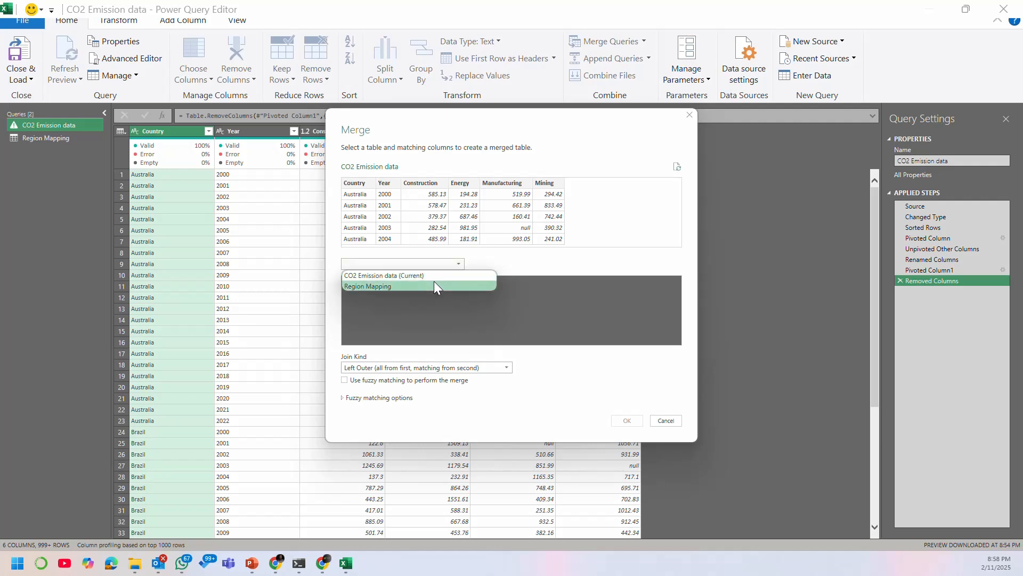
left_click(434, 286)
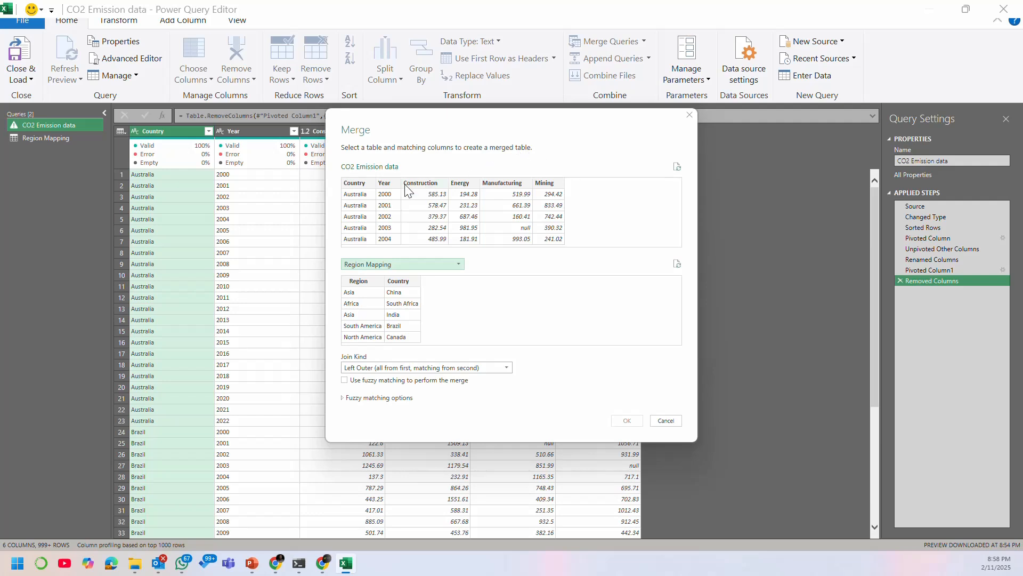
left_click(361, 184)
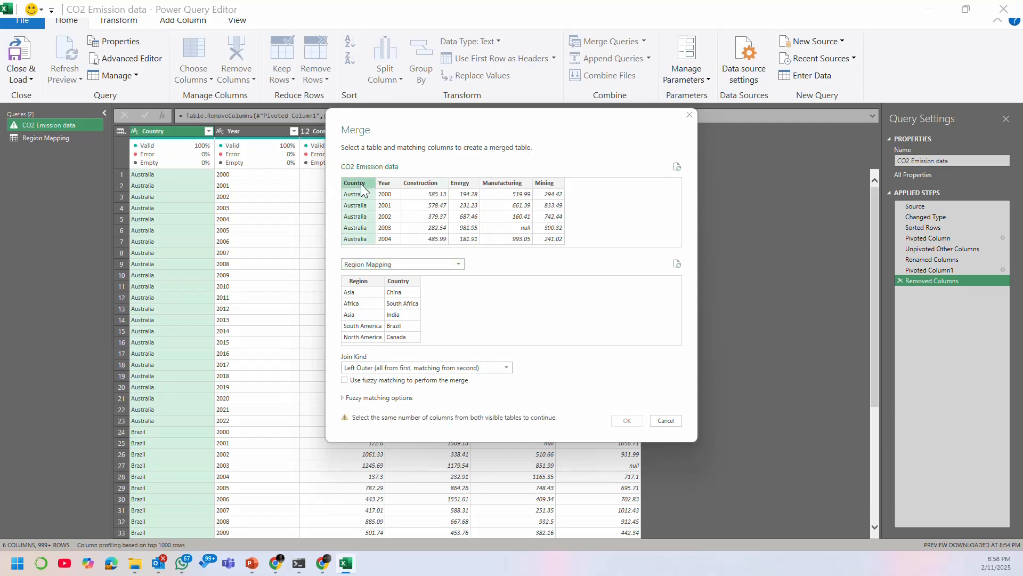
left_click(401, 285)
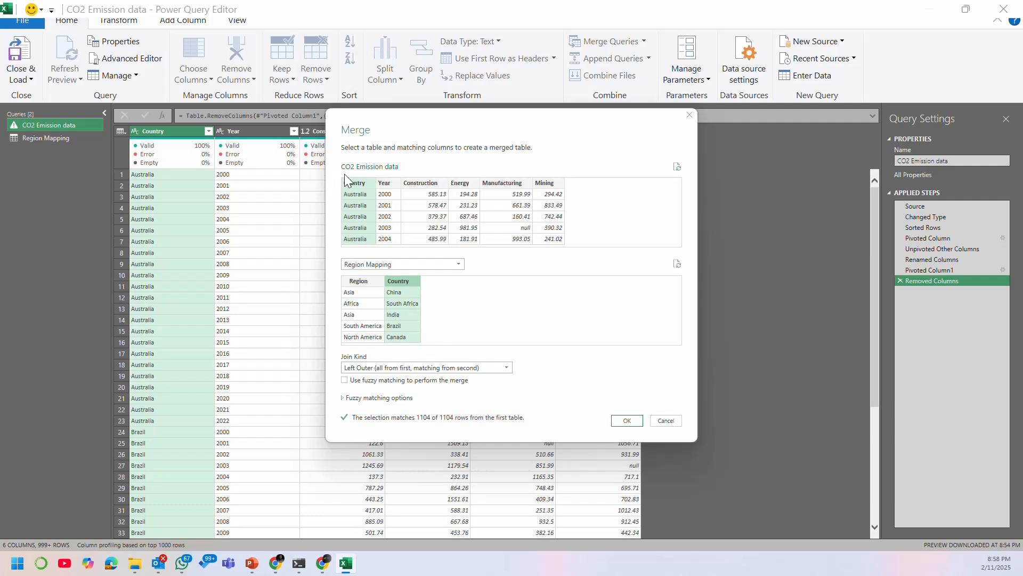
left_click(626, 420)
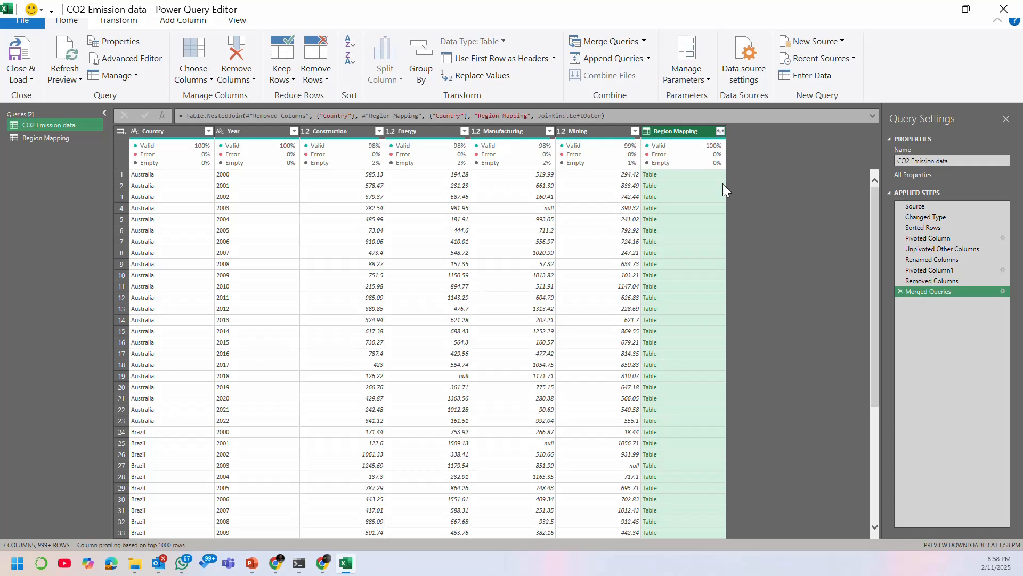
Step: Expand the merged Region Mapping column to only its Region field, without the original column name as prefix
left_click(721, 131)
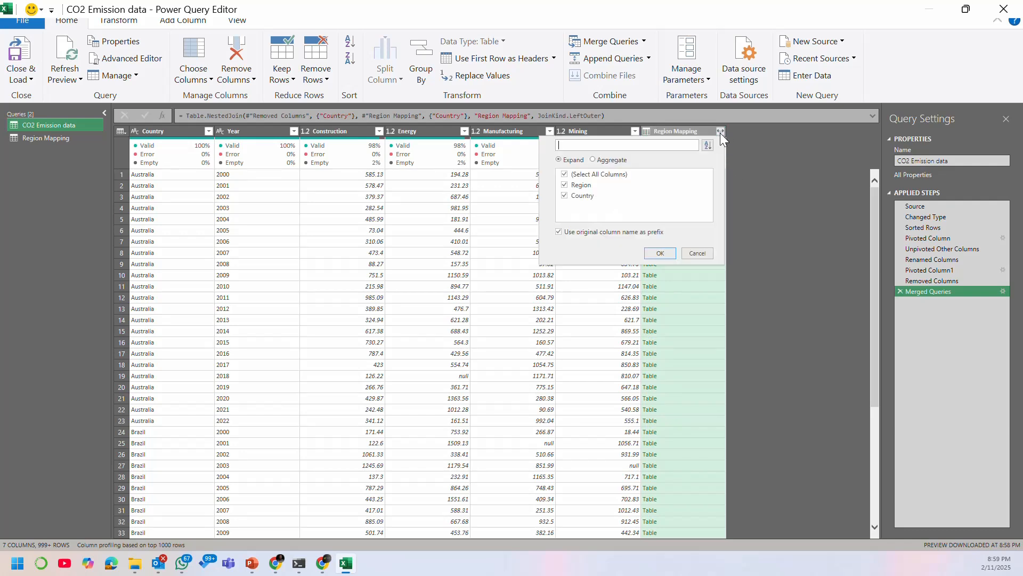
left_click(558, 231)
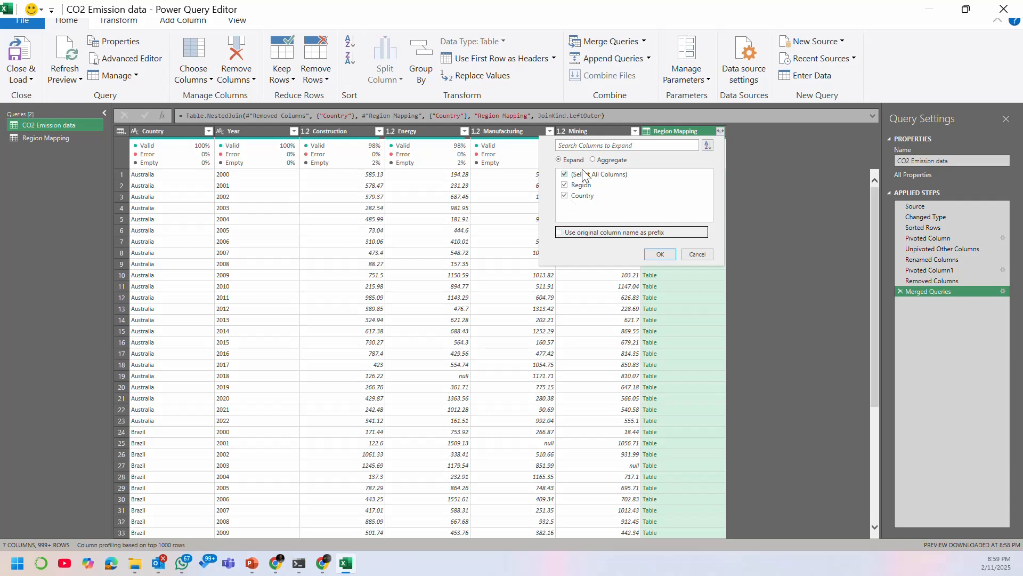
left_click(566, 175)
left_click(565, 186)
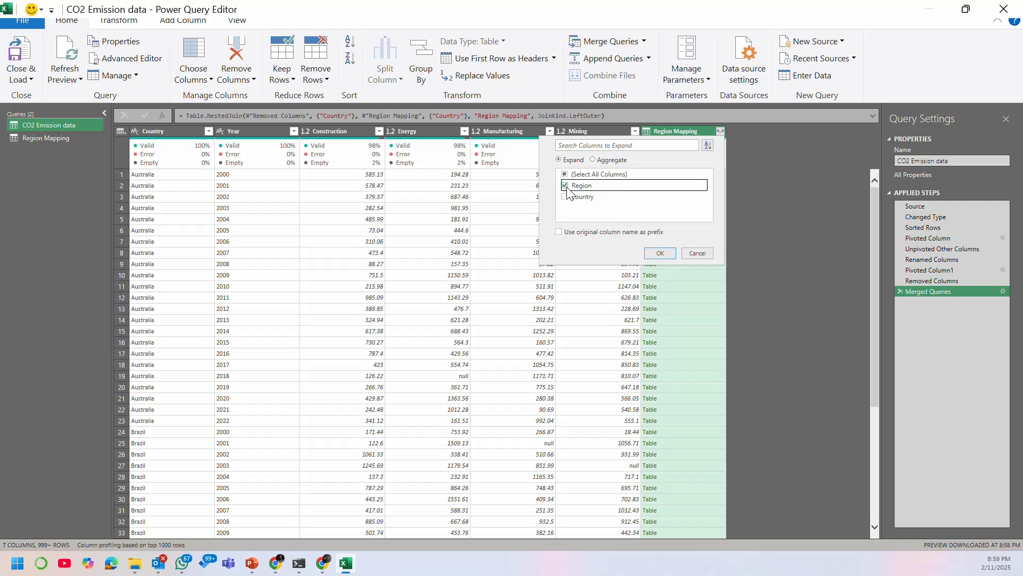
left_click(661, 254)
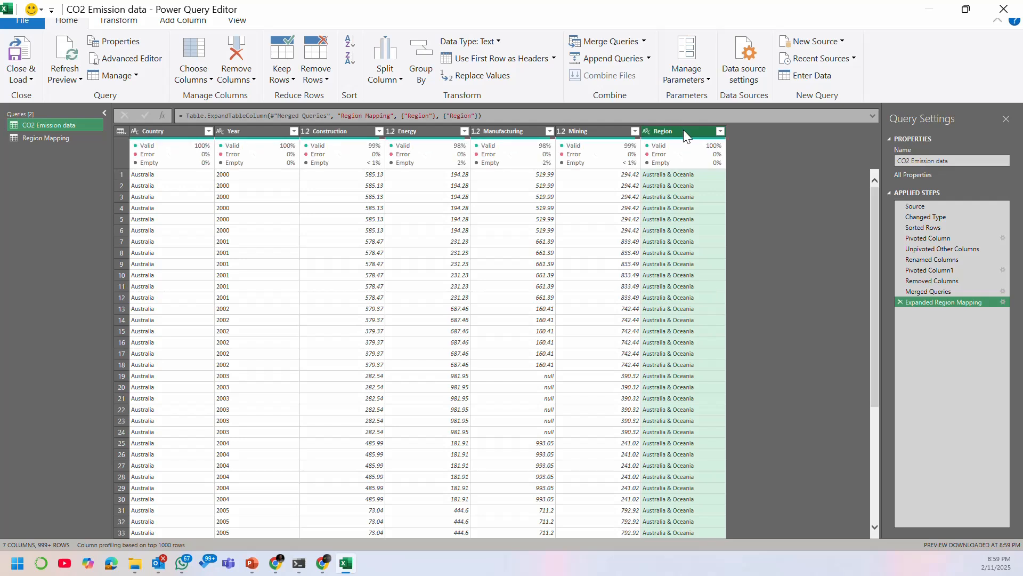
Step: Move the Region column ahead of Country so it becomes the first column, and look through the rows
left_click_drag(683, 130, 158, 141)
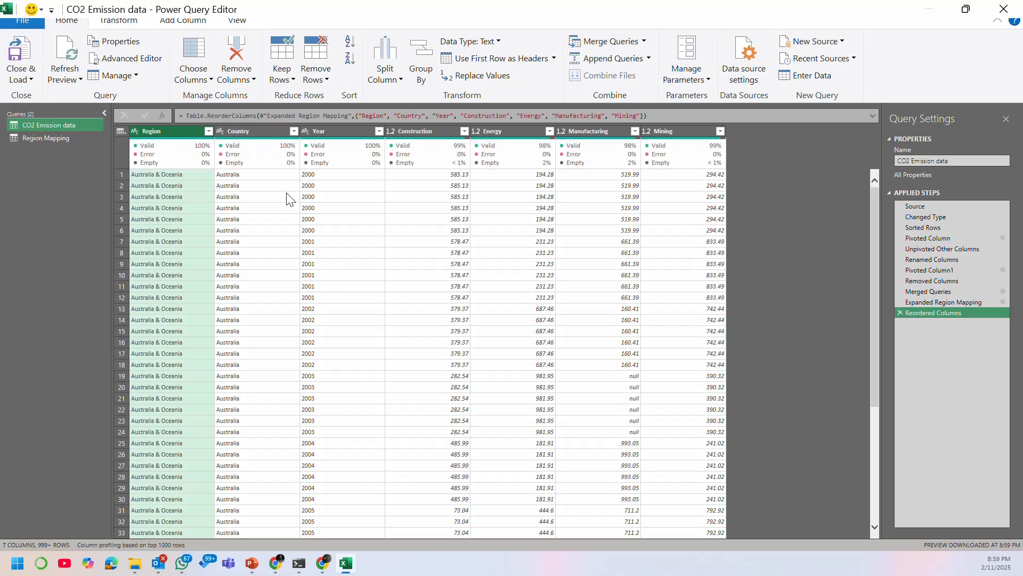
scroll(292, 205, "down", 5)
scroll(291, 202, "down", 12)
scroll(291, 202, "up", 17)
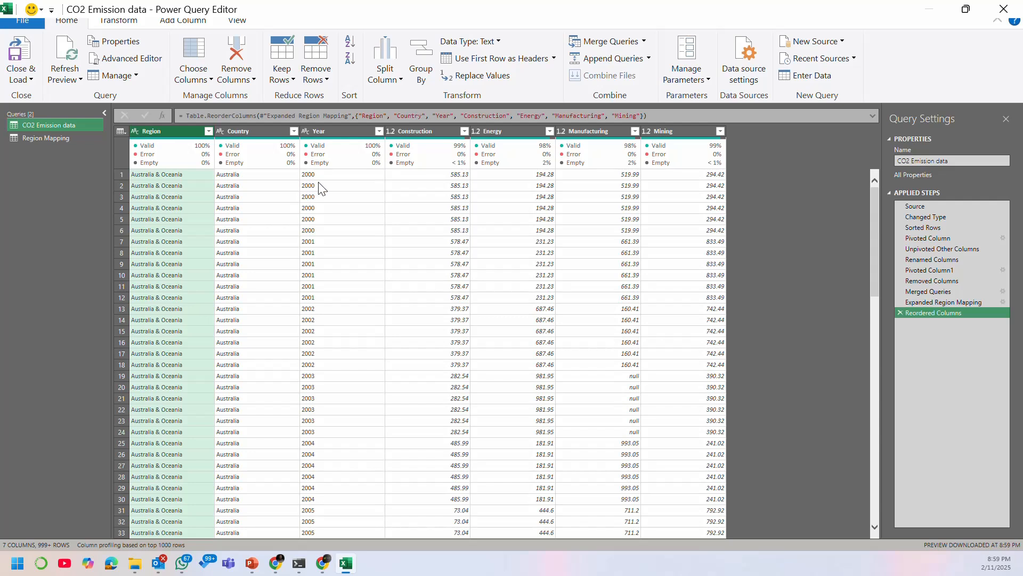
Step: Filter the Country column to Australia and check which Region values remain for it
left_click(258, 130)
left_click(367, 130)
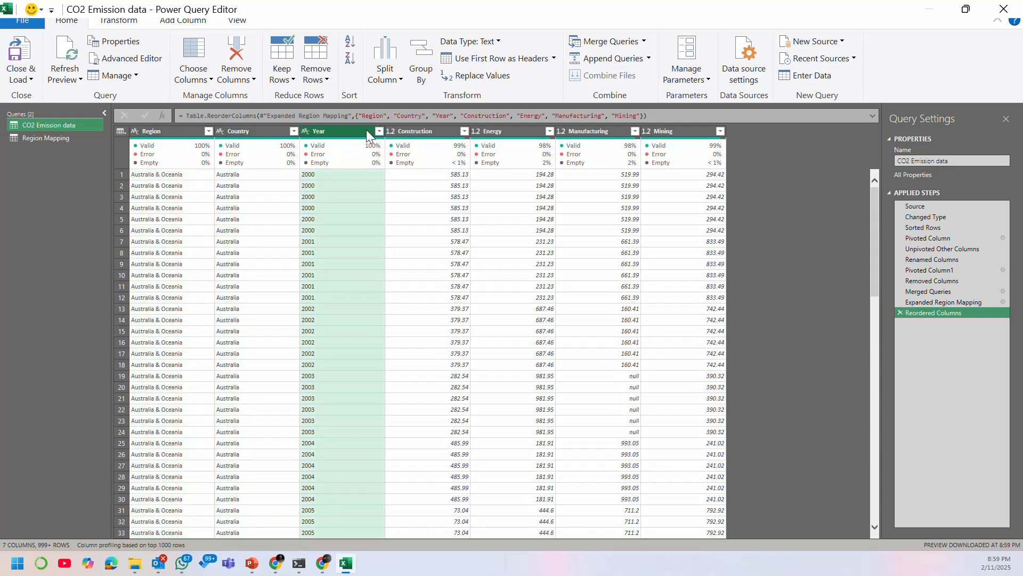
left_click(253, 130)
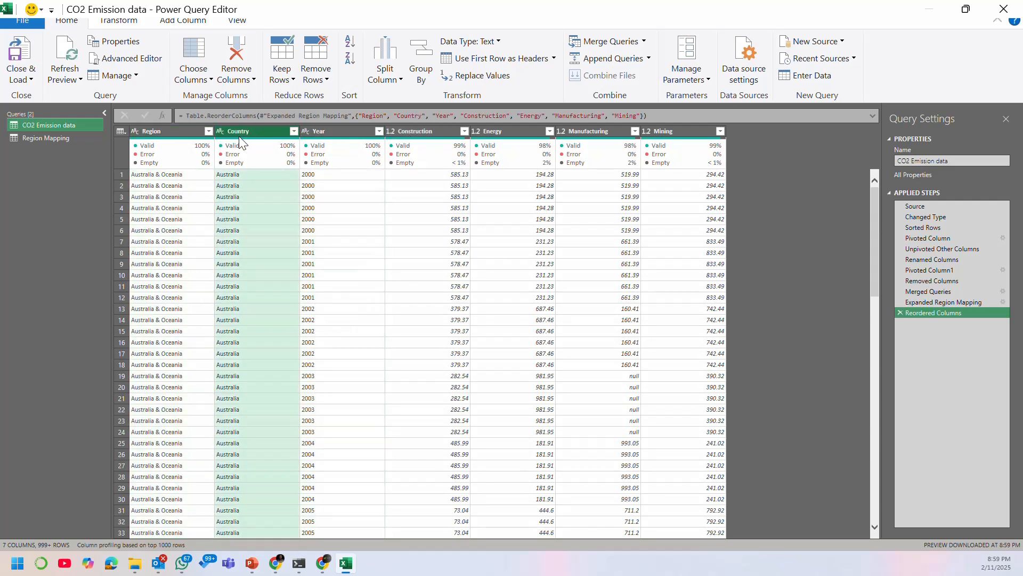
left_click(209, 131)
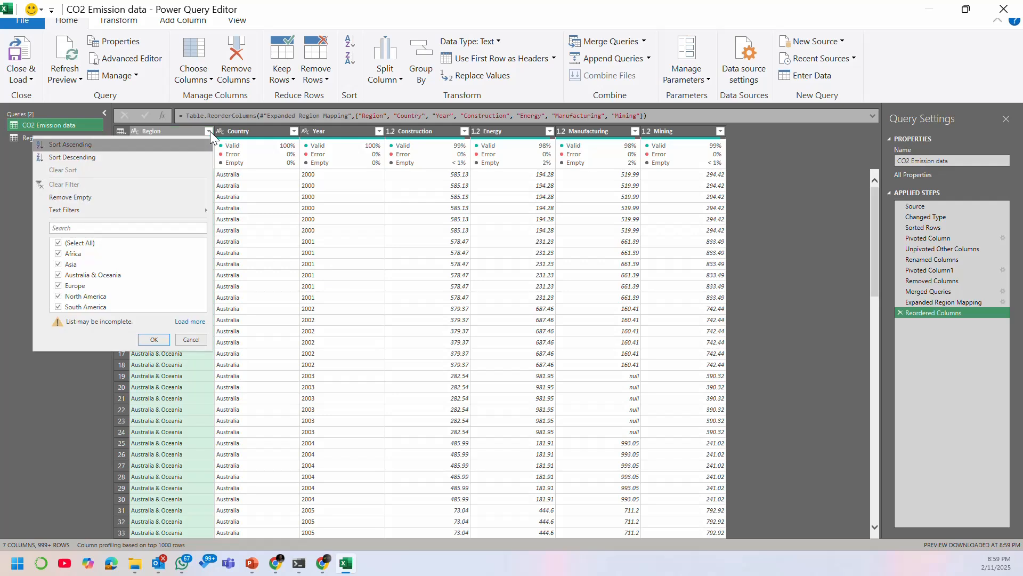
left_click(246, 132)
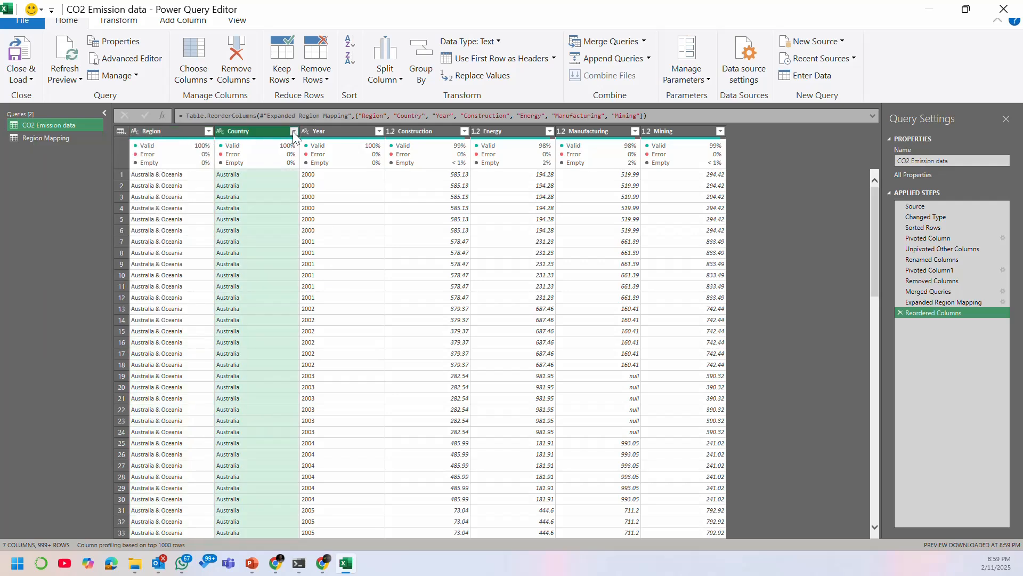
left_click(294, 131)
left_click(144, 243)
left_click(144, 254)
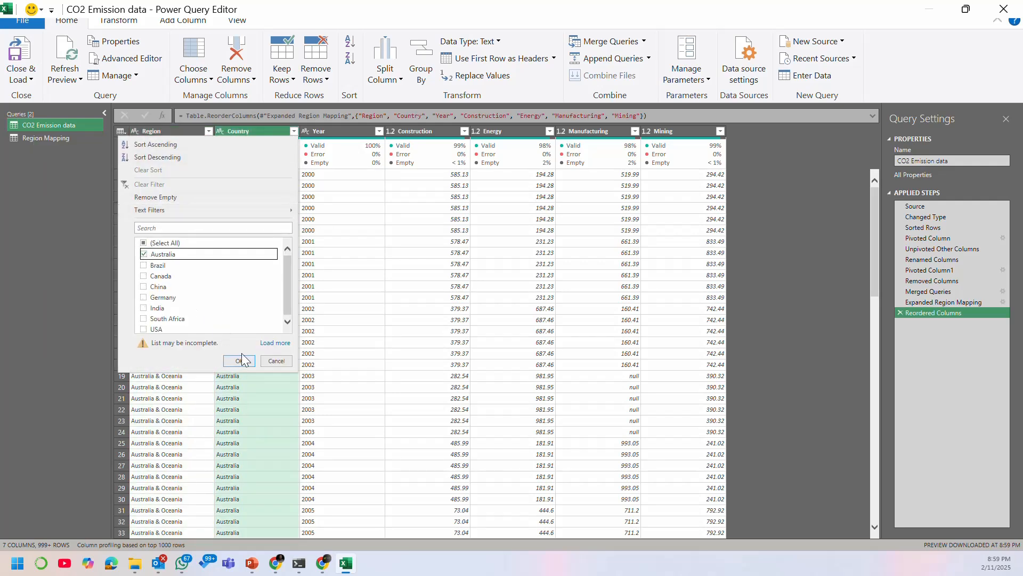
left_click(239, 360)
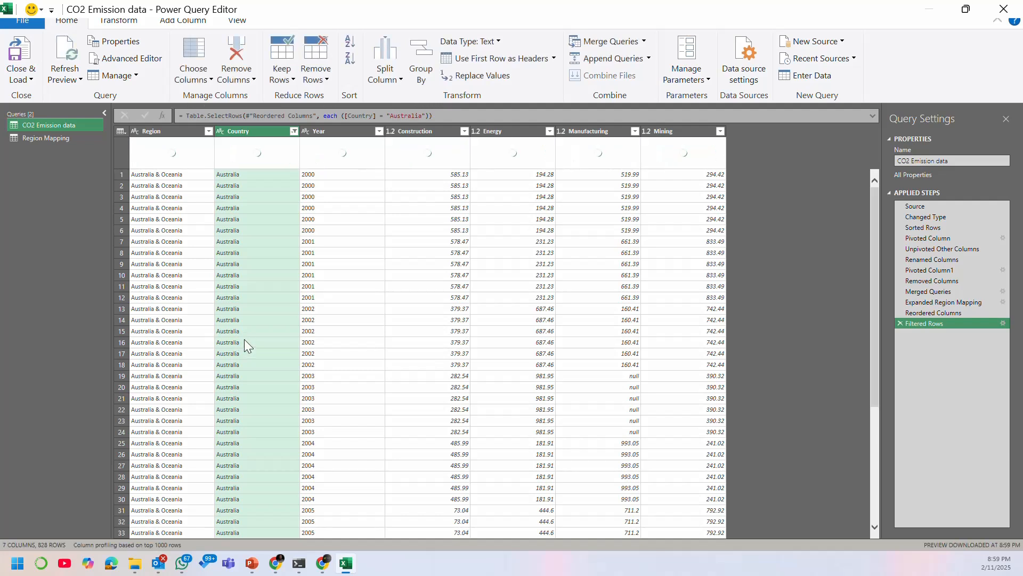
left_click(208, 132)
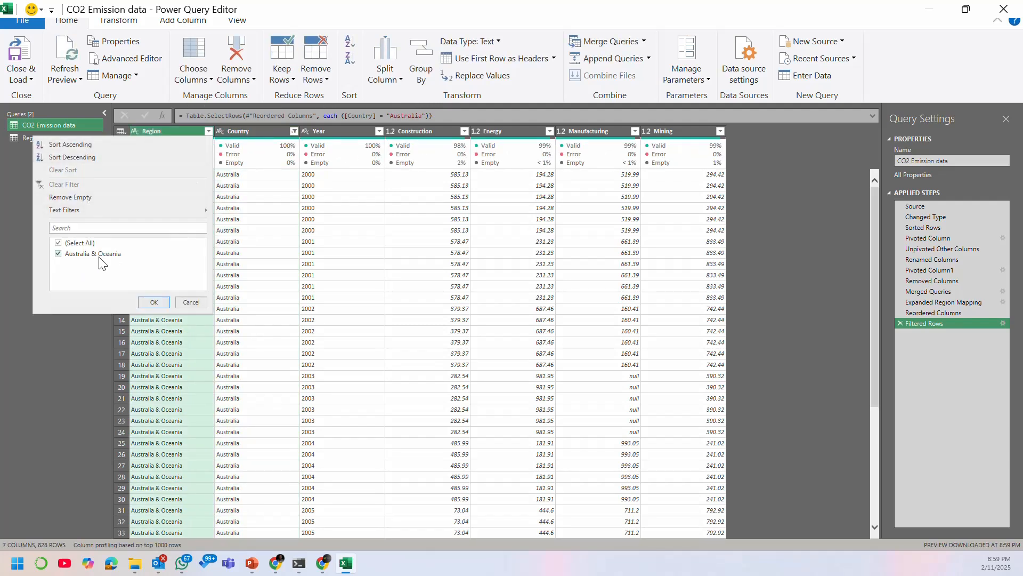
Step: Clear the Australia filter from the Country column
left_click(265, 132)
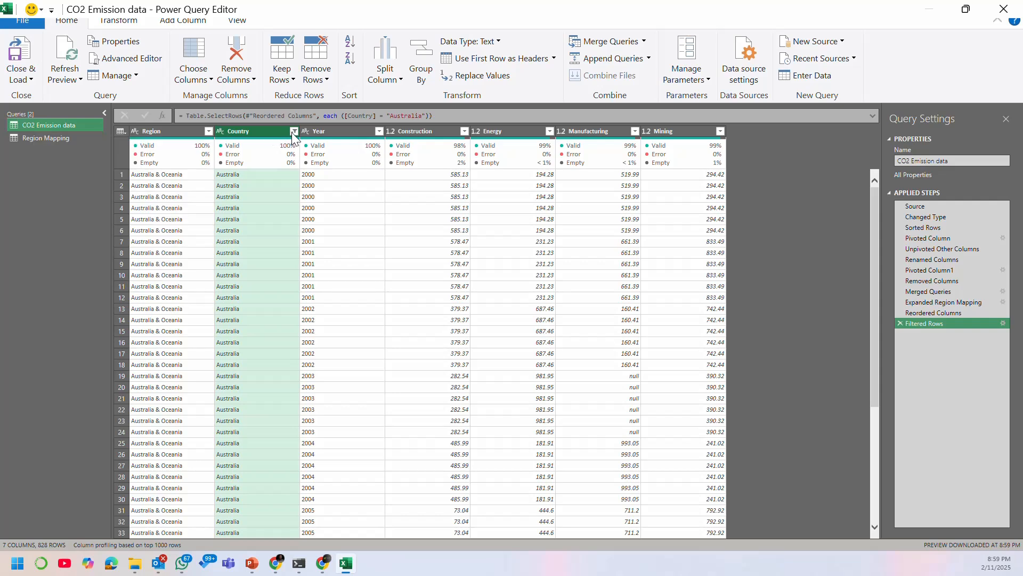
left_click(293, 132)
left_click(213, 186)
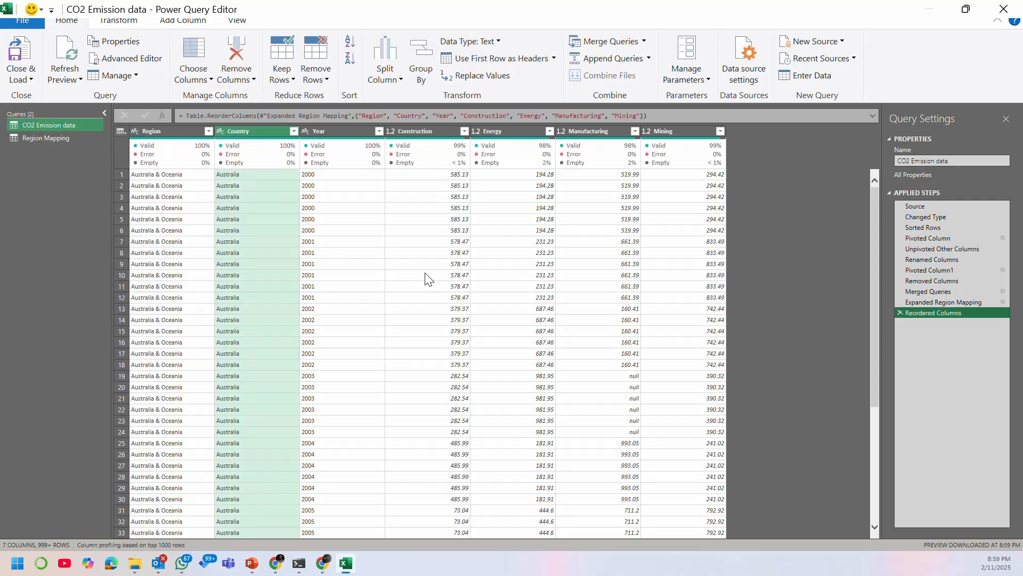
Step: Unpivot the Construction, Energy, Manufacturing and Mining columns into attribute and value columns
mouse_move(165, 153)
left_click(414, 130)
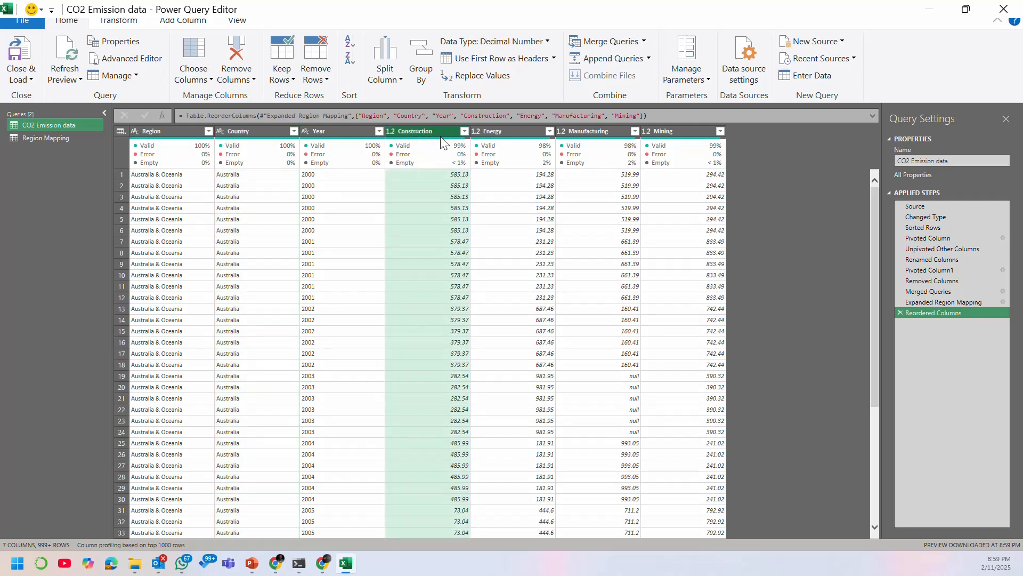
left_click(501, 131)
left_click(584, 130)
left_click(692, 130)
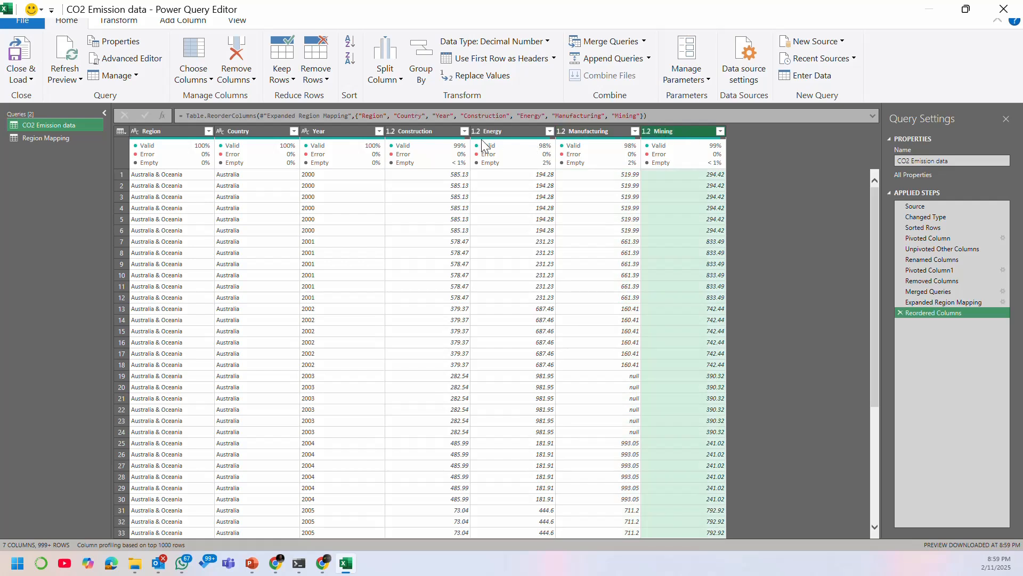
left_click(421, 133)
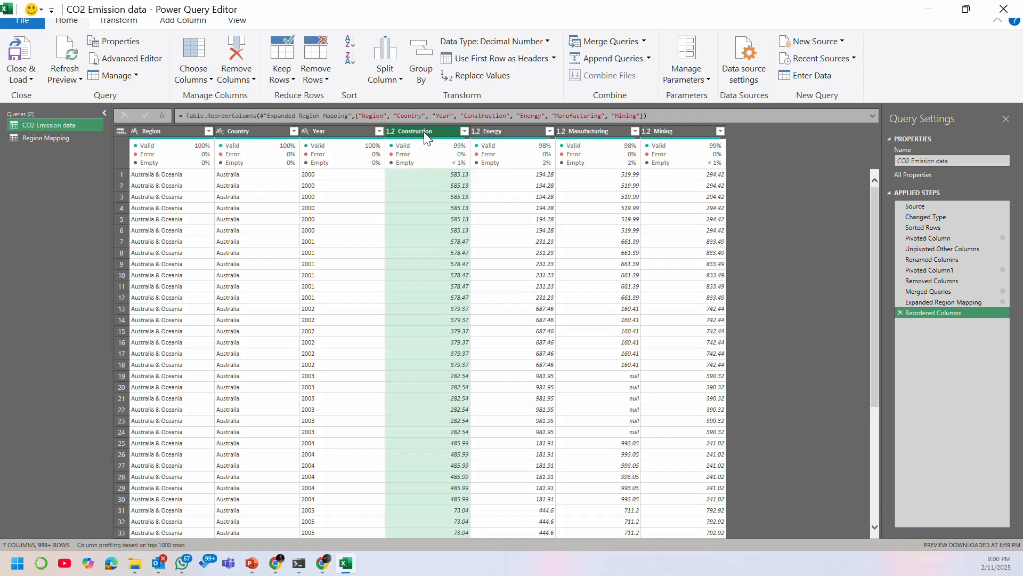
left_click(669, 131, "shift")
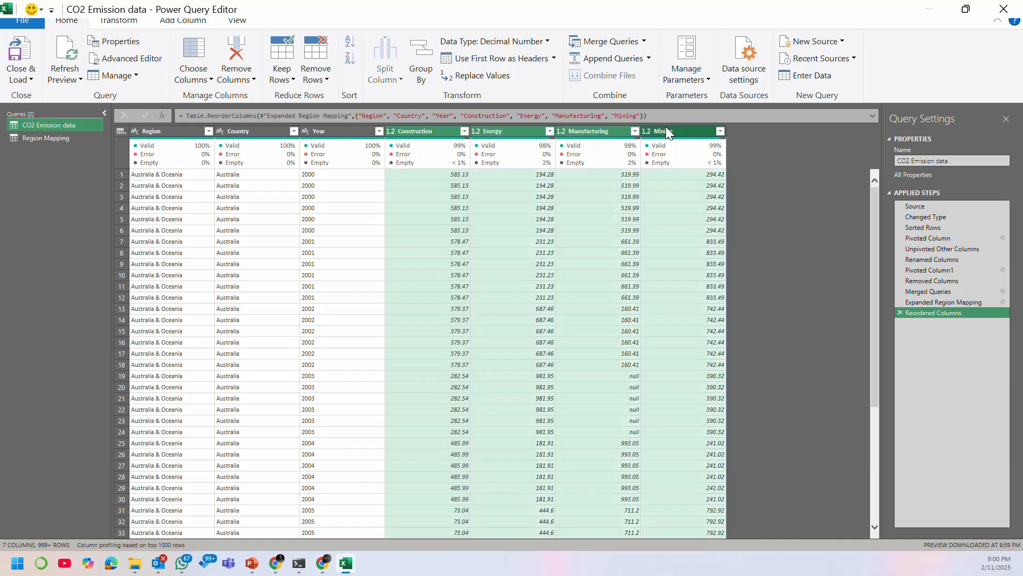
mouse_move(501, 153)
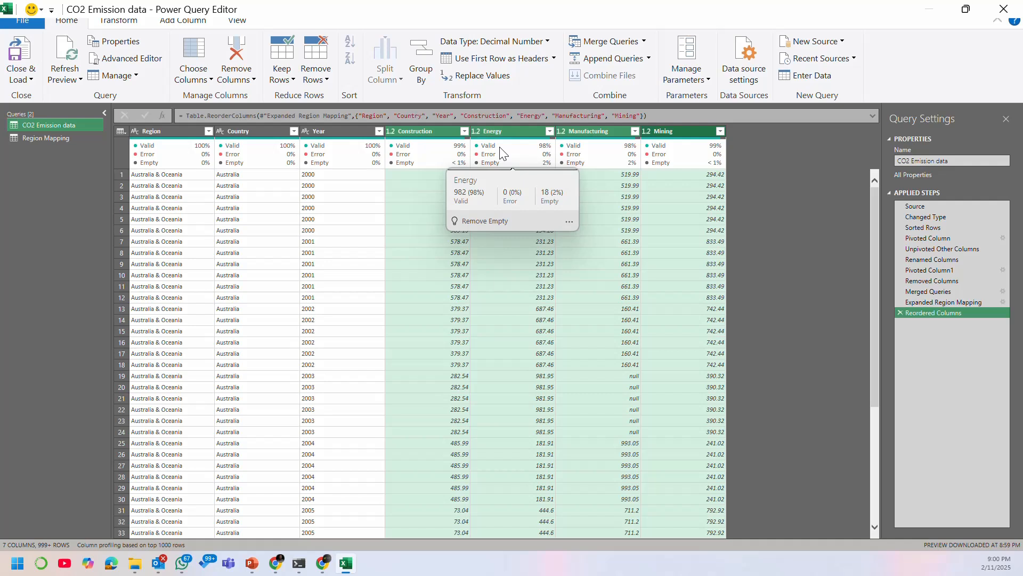
left_click(133, 23)
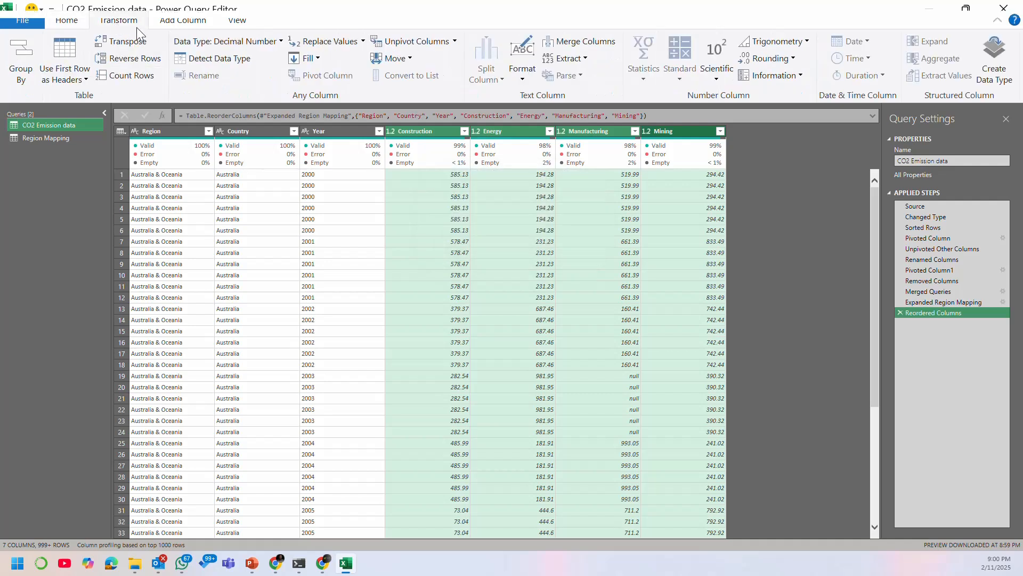
left_click(414, 43)
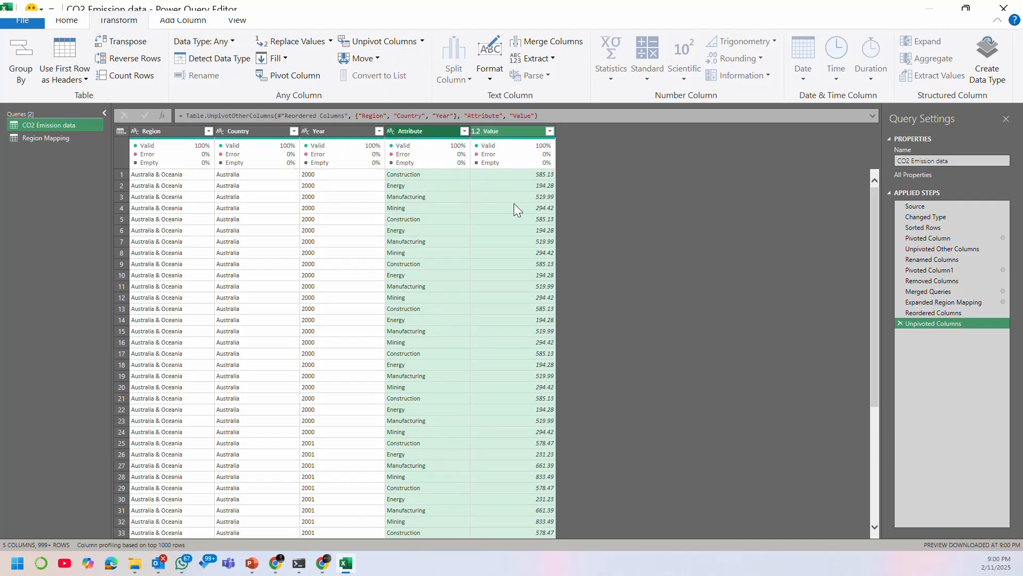
Step: Rename the Attribute column to Industry_type
double_click(425, 131)
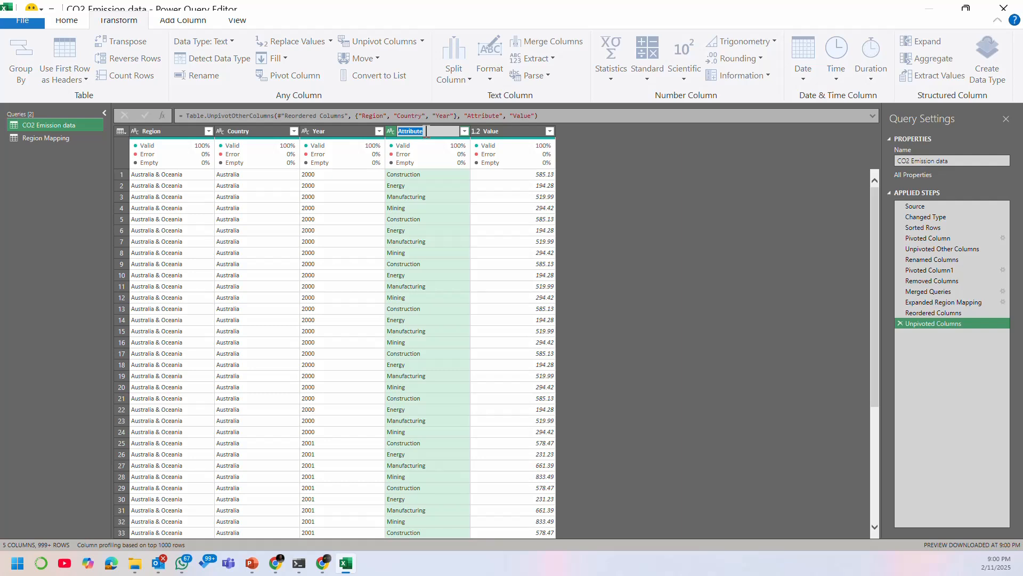
type("Indus")
key("BackSpace")
type("ty")
key("BackSpace")
type("stry_type")
left_click(485, 131)
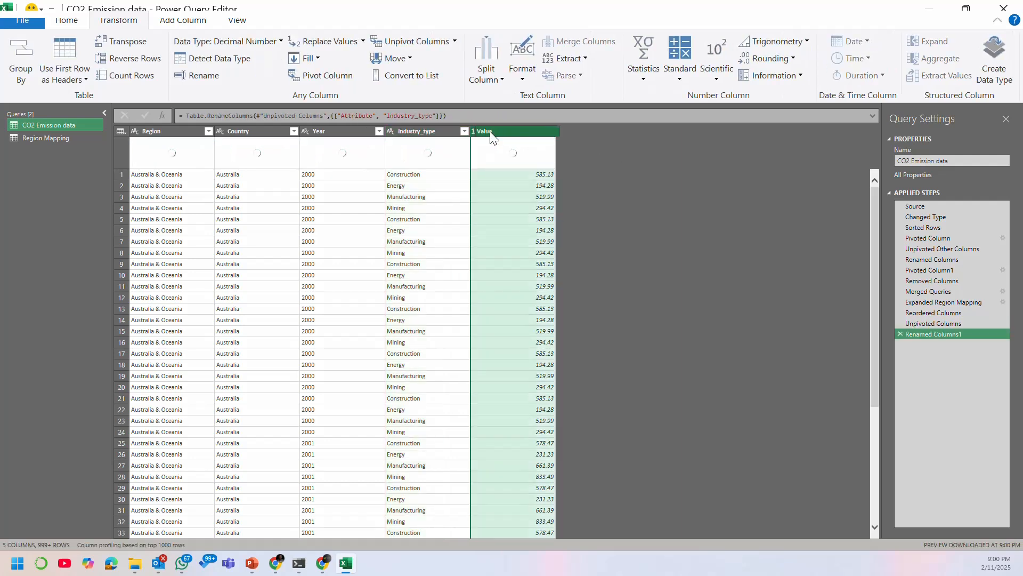
Step: Rename the Value column to CO2 Emission MT
double_click(491, 131)
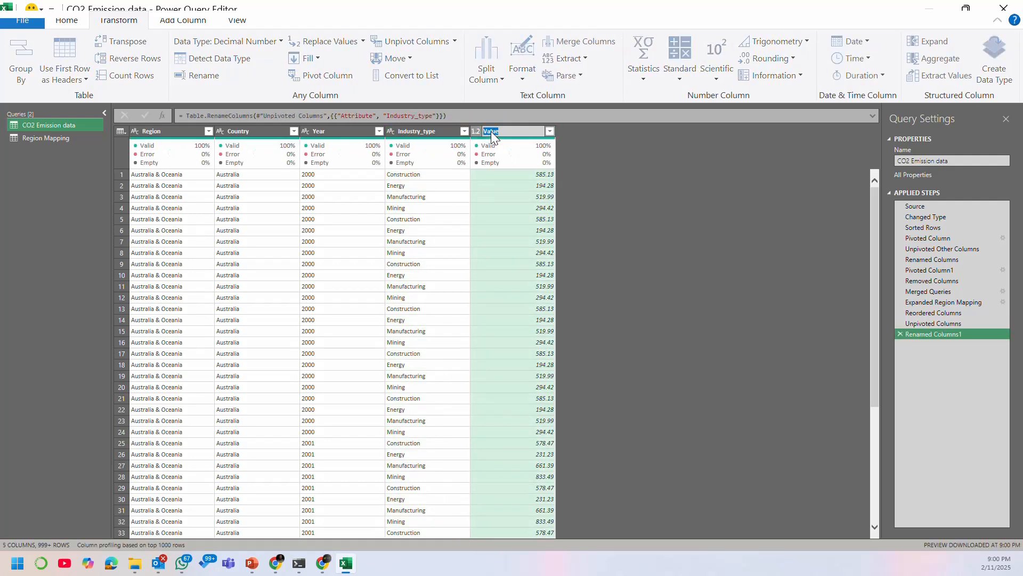
type("CO2 Emission MT")
key("Return")
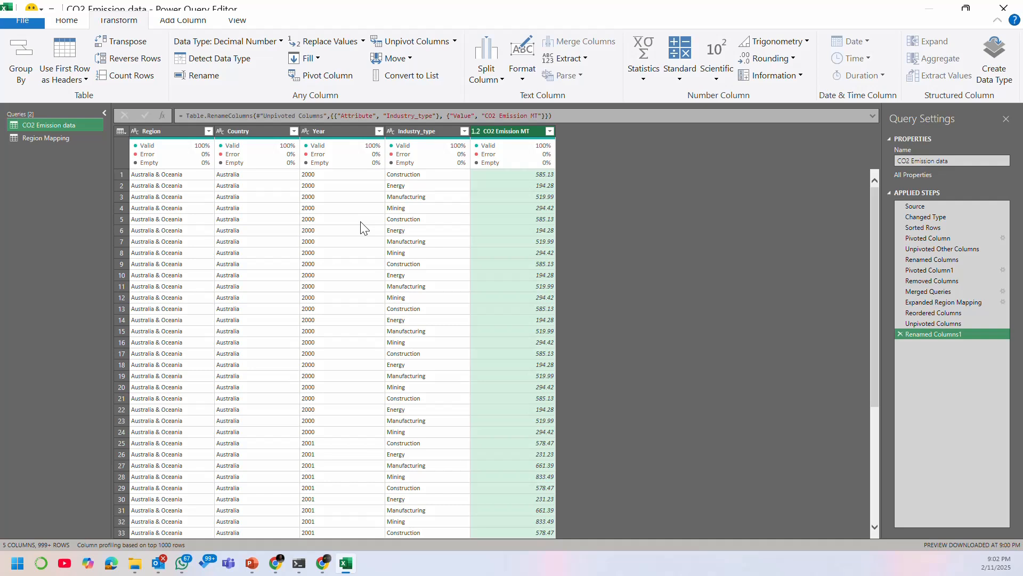
left_click(423, 176)
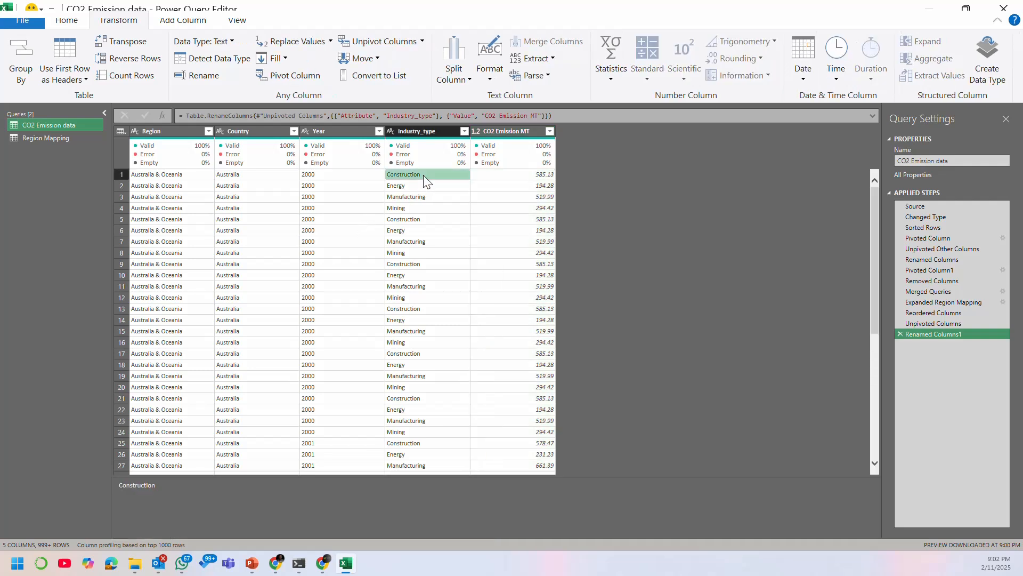
left_click(408, 133)
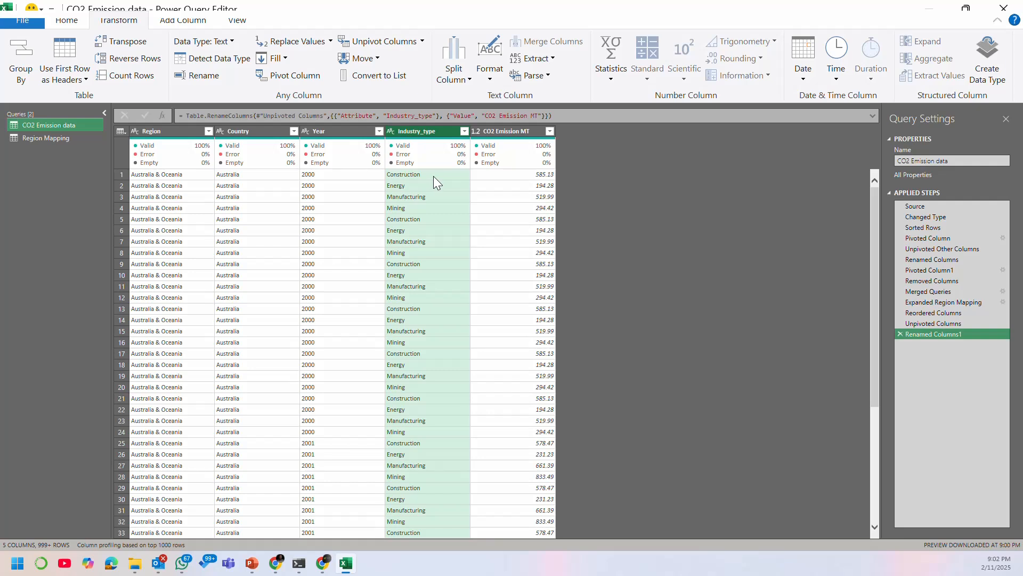
Step: Merge the Year and Industry_type columns with an equals sign as separator, keeping the new column name Merged
left_click(327, 128)
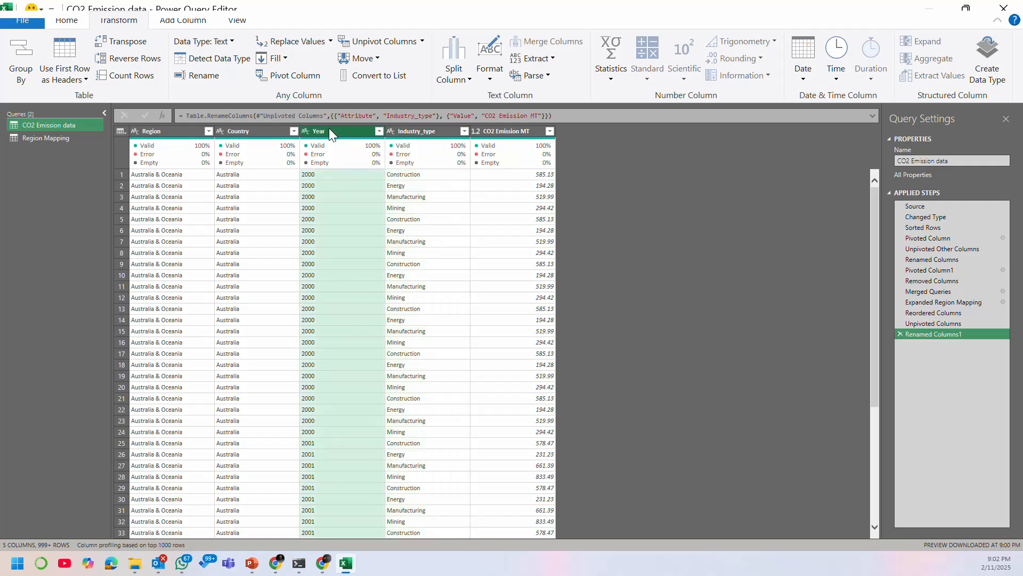
left_click(421, 133, "ctrl")
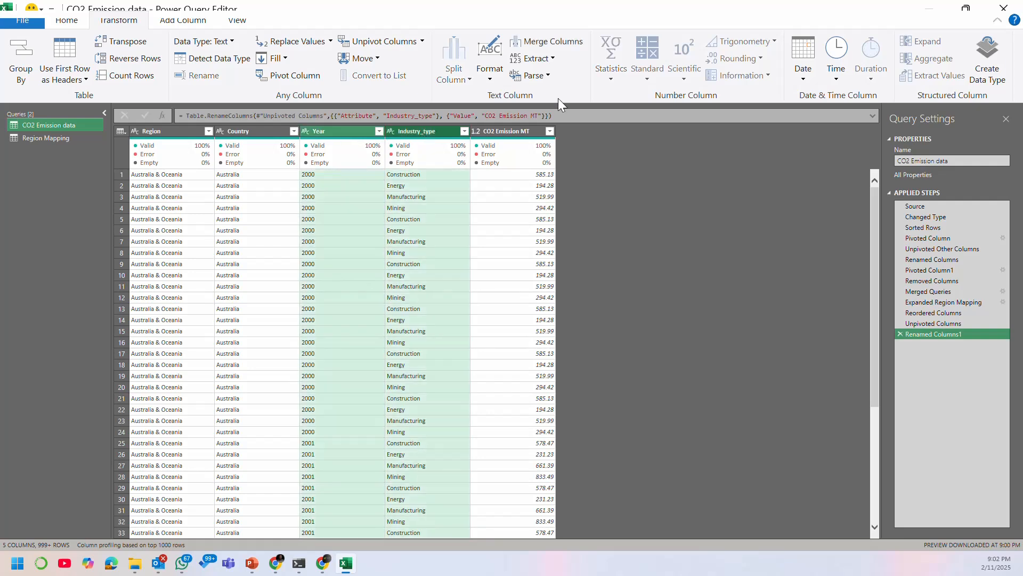
right_click(425, 133)
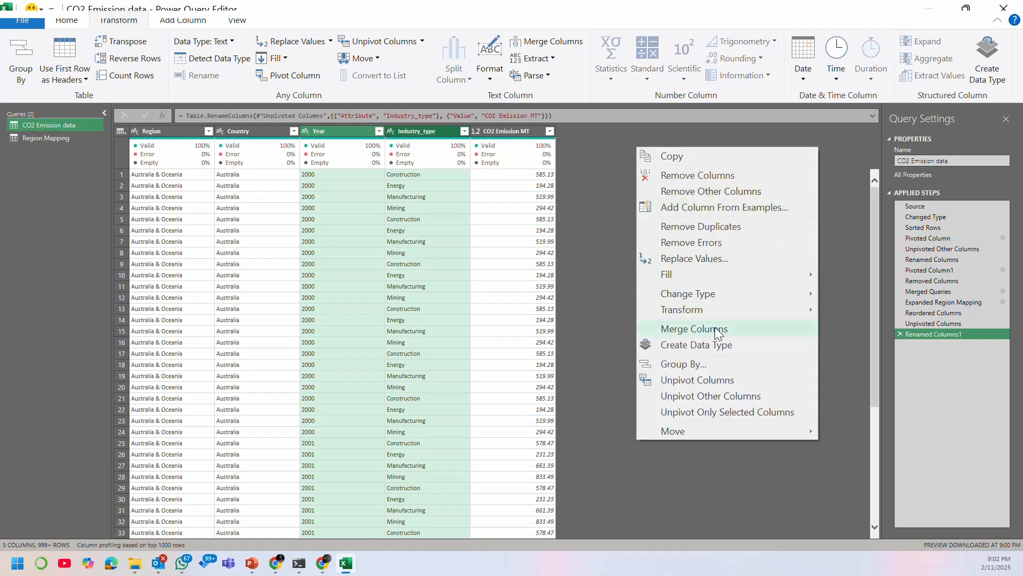
left_click(716, 331)
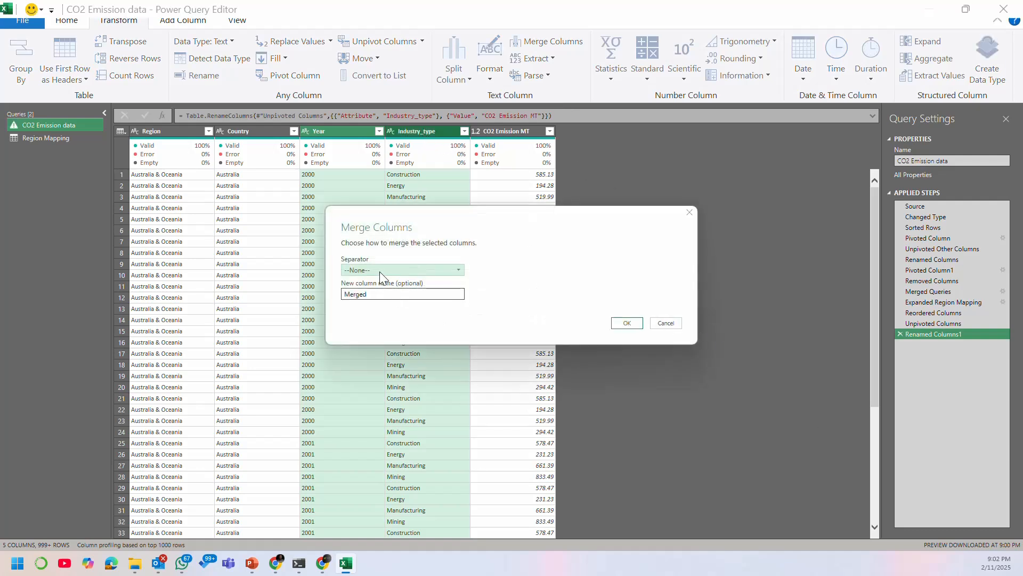
left_click(379, 271)
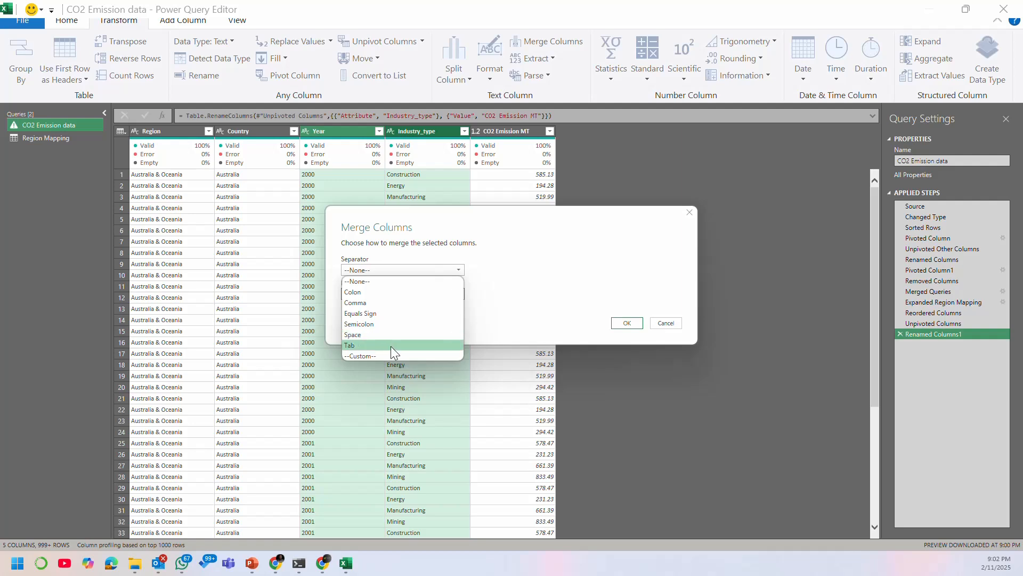
left_click(398, 314)
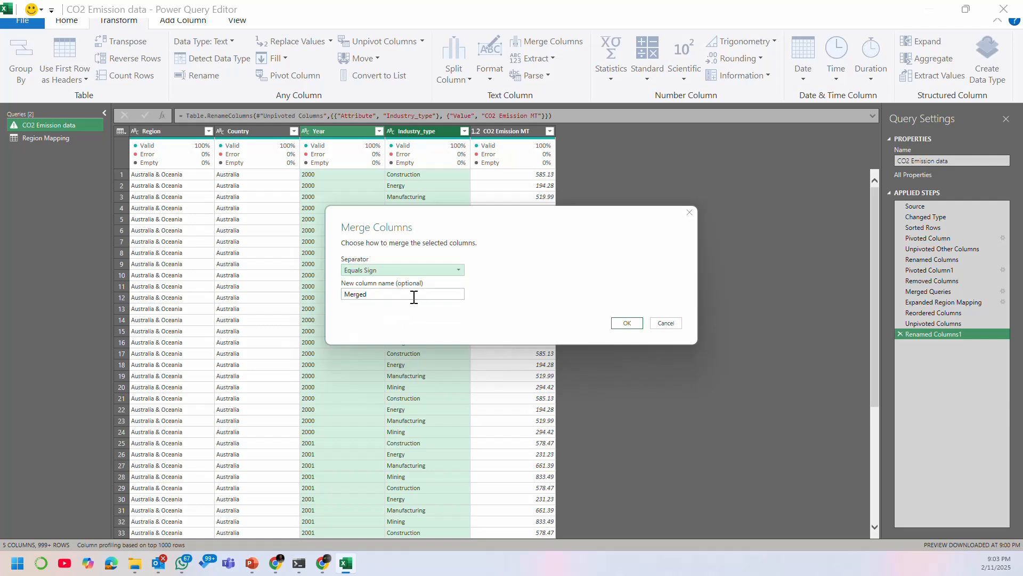
left_click_drag(414, 295, 338, 305)
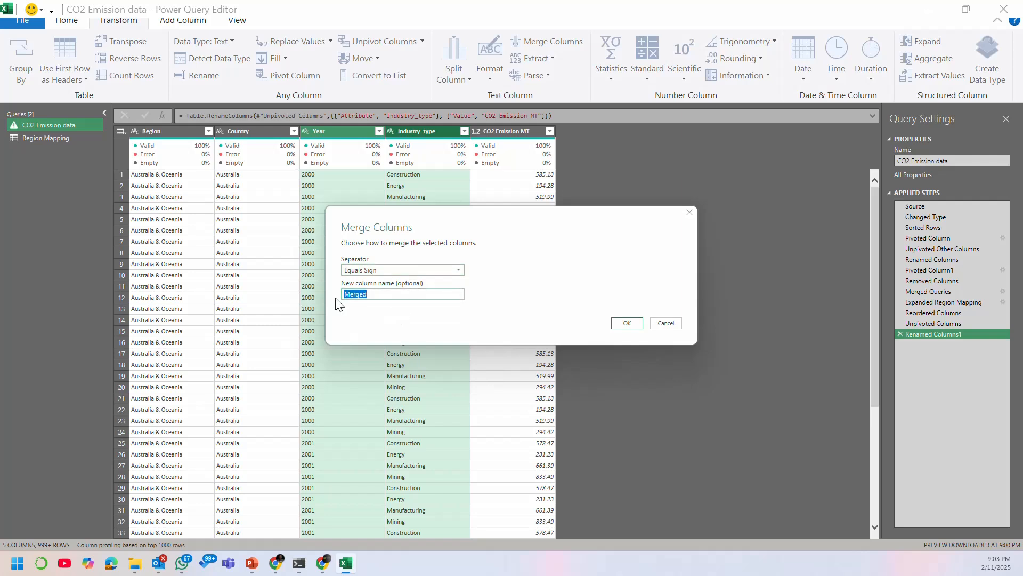
left_click(423, 295)
left_click(623, 324)
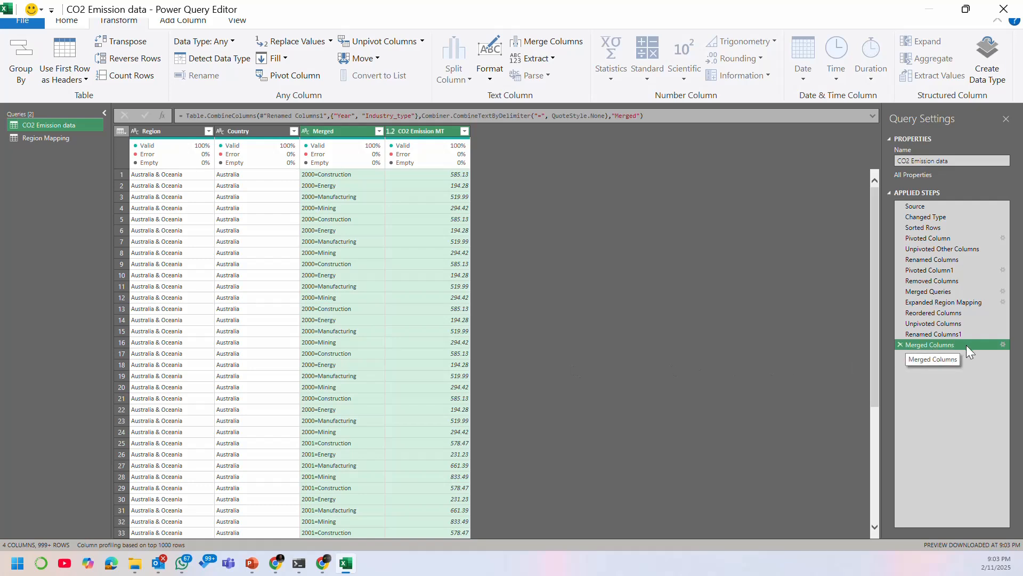
Step: Change the column merge's separator to a custom hyphen, and delete the Merged Columns step from the query
left_click(1002, 345)
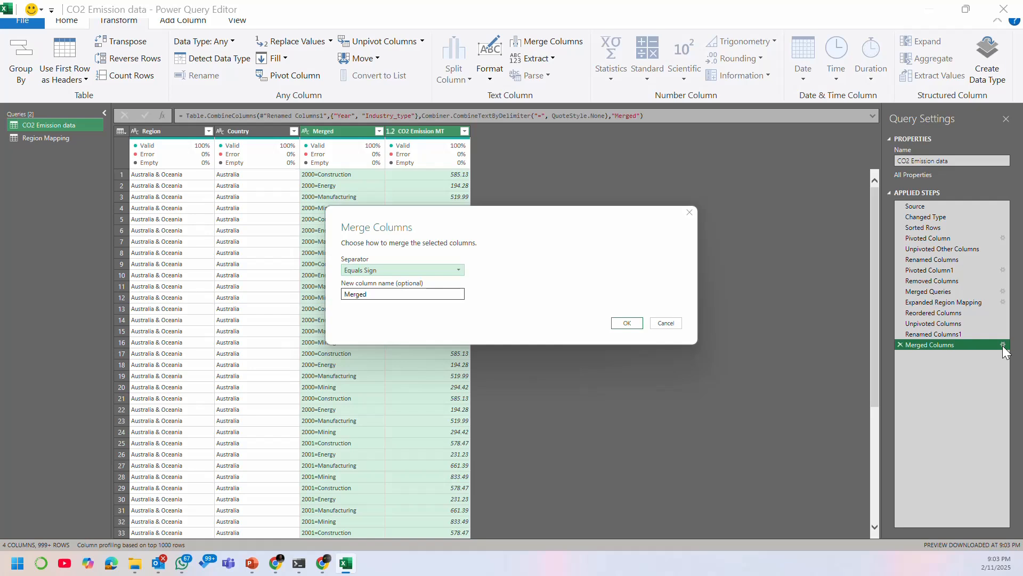
left_click(452, 270)
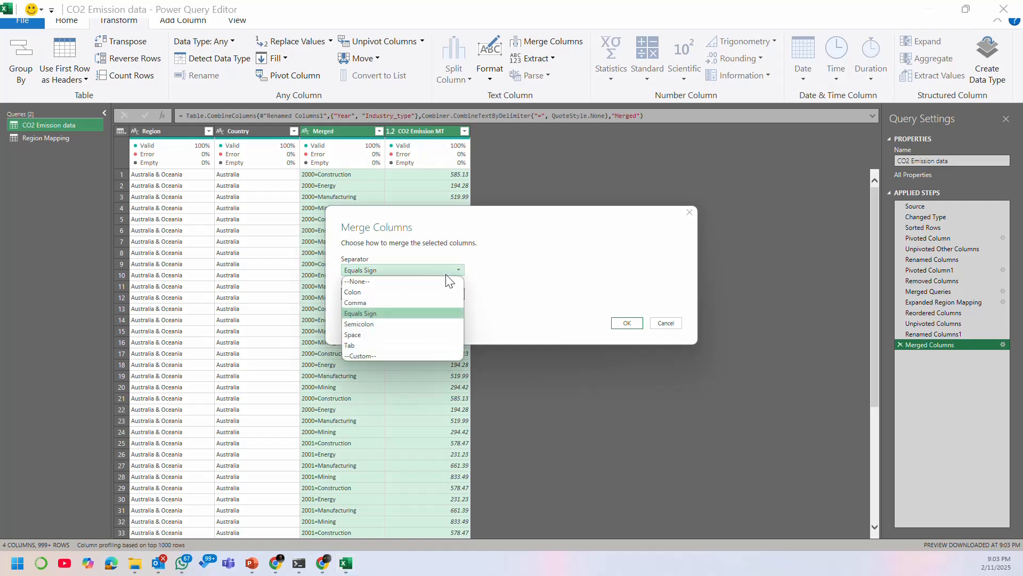
left_click(385, 355)
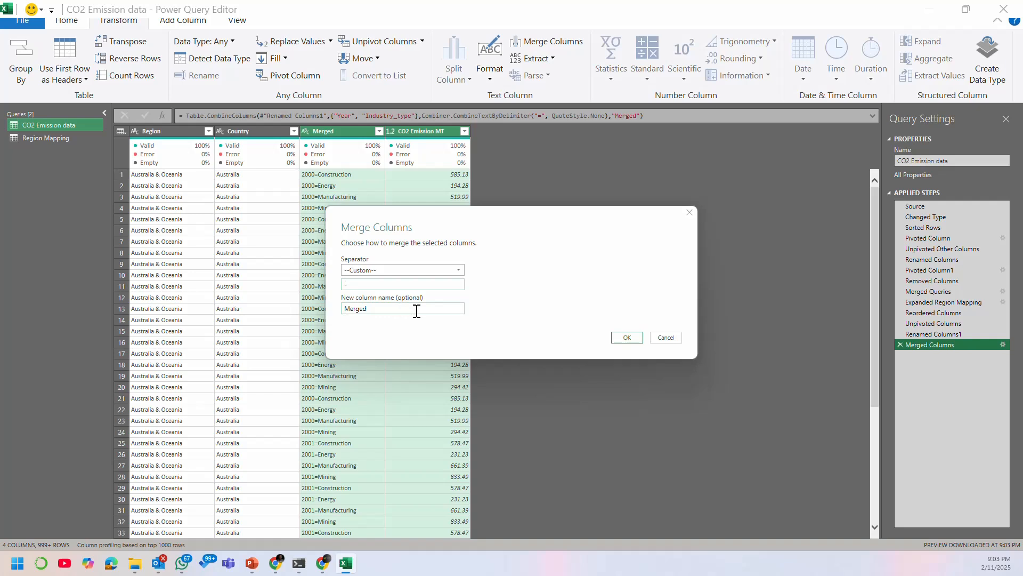
left_click(440, 313)
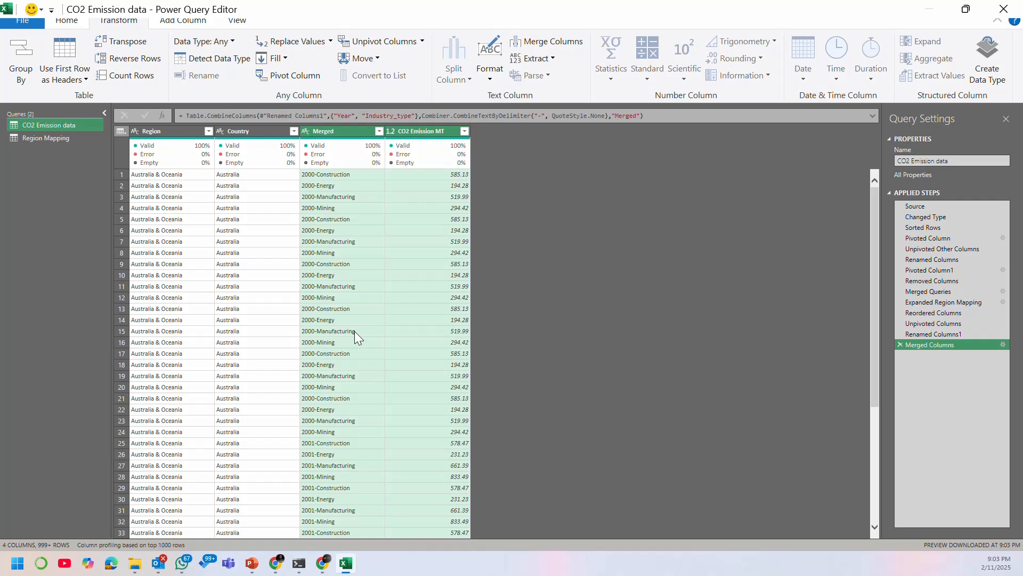
left_click(899, 345)
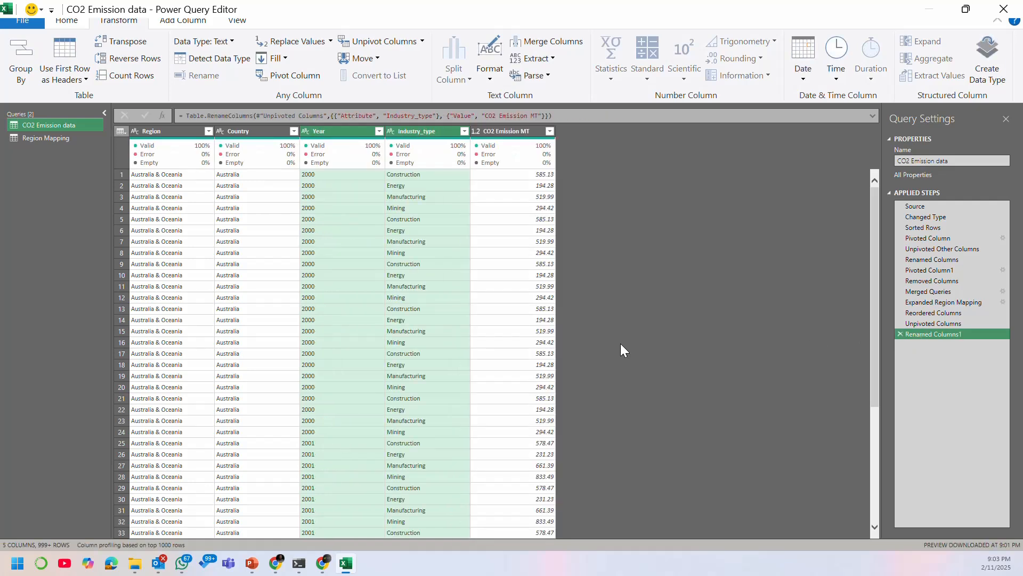
Step: Set up a basic grouping by Industry_type with the new column named Industry Emission
left_click(429, 132)
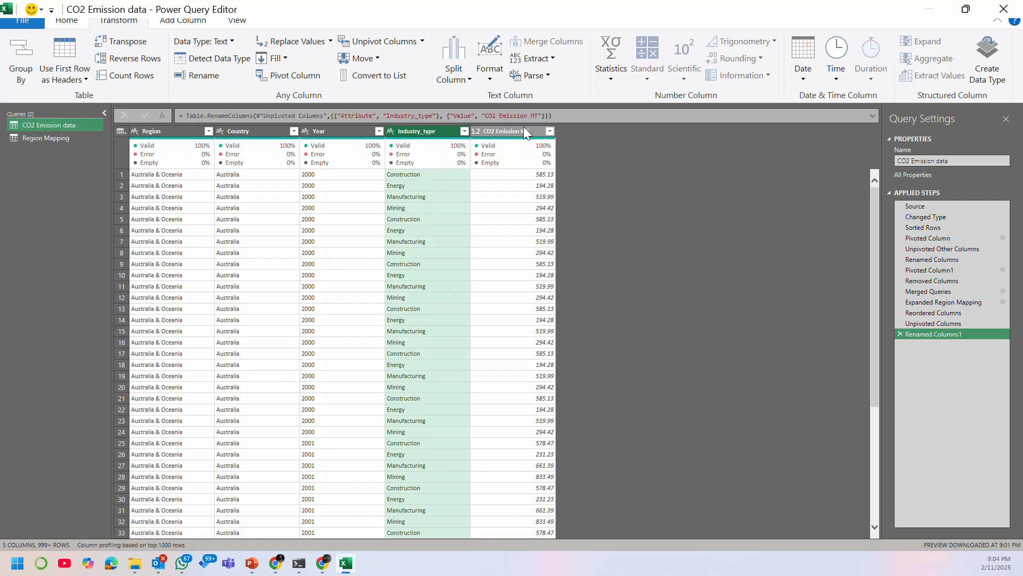
left_click(522, 130, "ctrl")
left_click(417, 130)
left_click(509, 130)
left_click(418, 130)
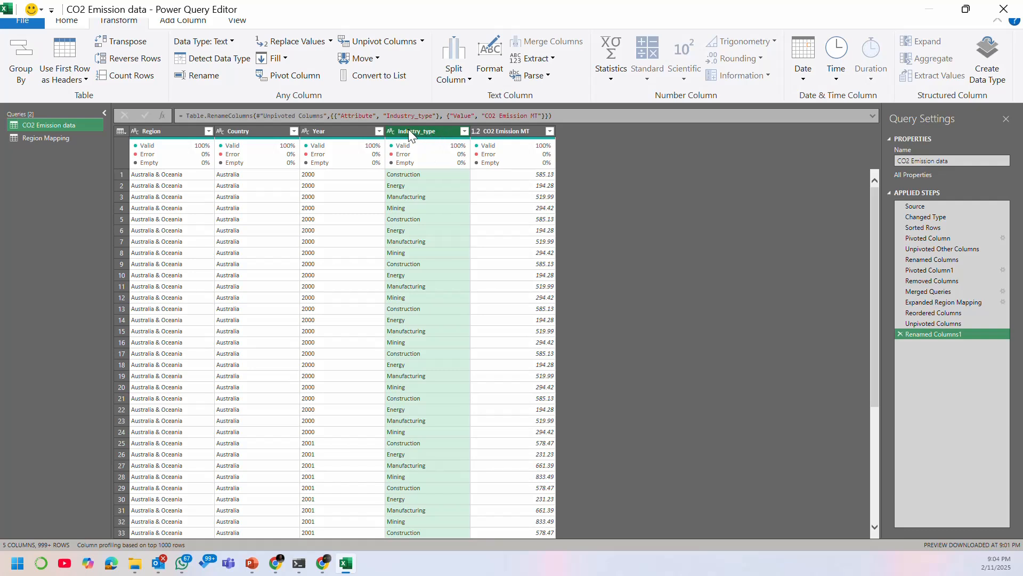
left_click(21, 59)
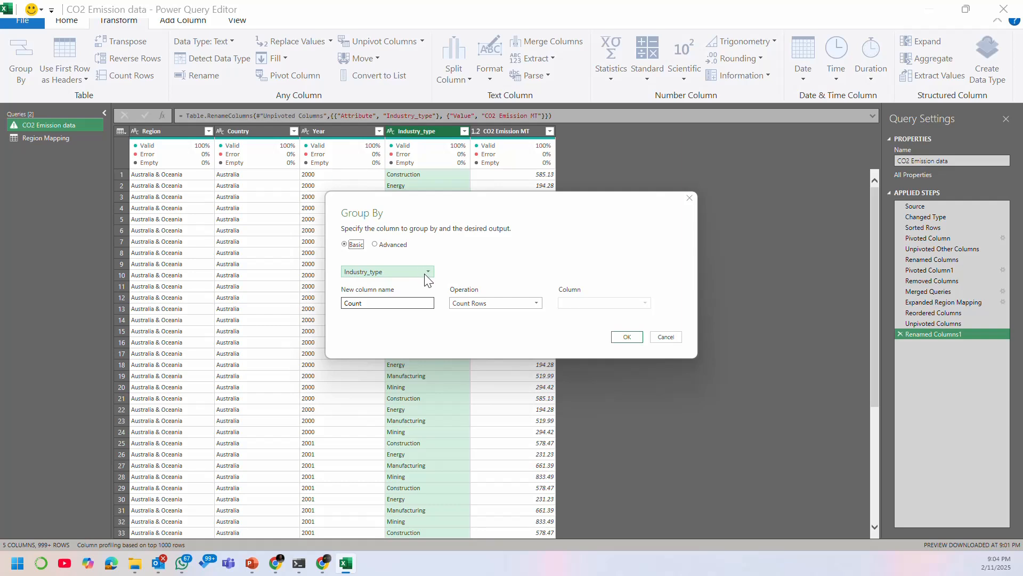
left_click(379, 304)
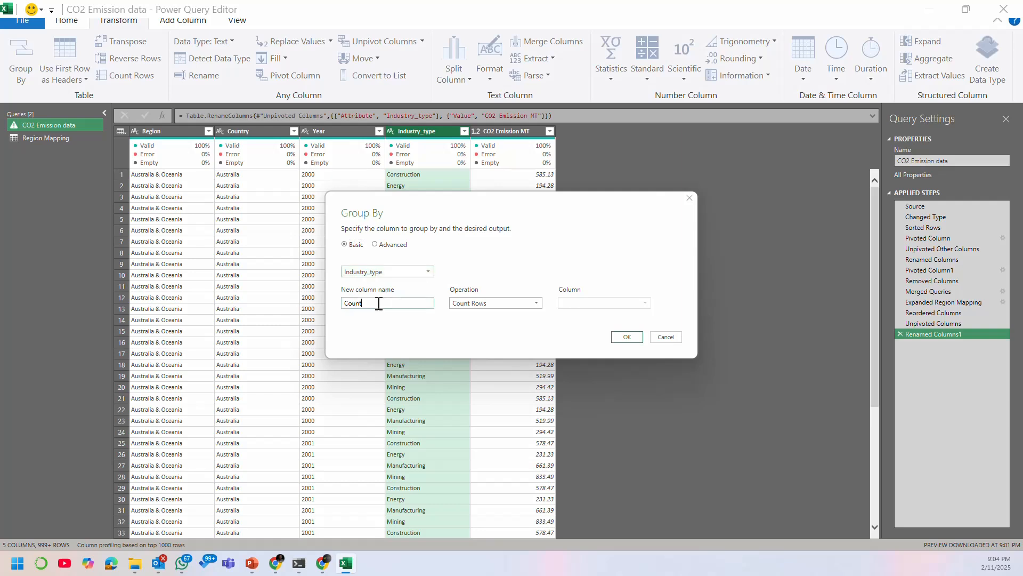
double_click(379, 303)
type("Ins")
key("BackSpace")
type("dustry Es")
key("BackSpace")
type("mission")
Step: Group by Industry_type with the sum of CO2 Emission MT, naming the result column Industry Emission MT
left_click(491, 306)
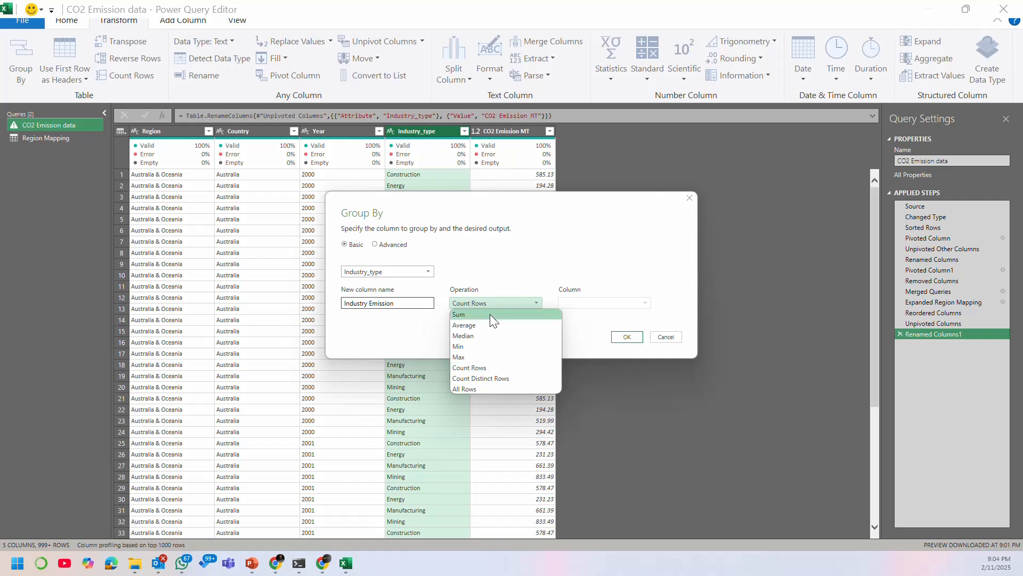
left_click(490, 315)
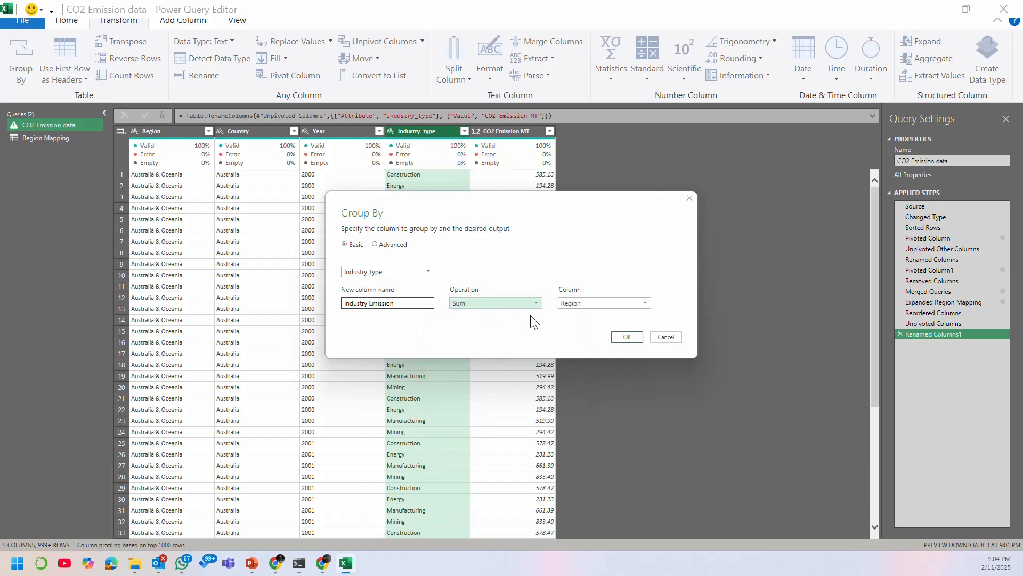
left_click(581, 304)
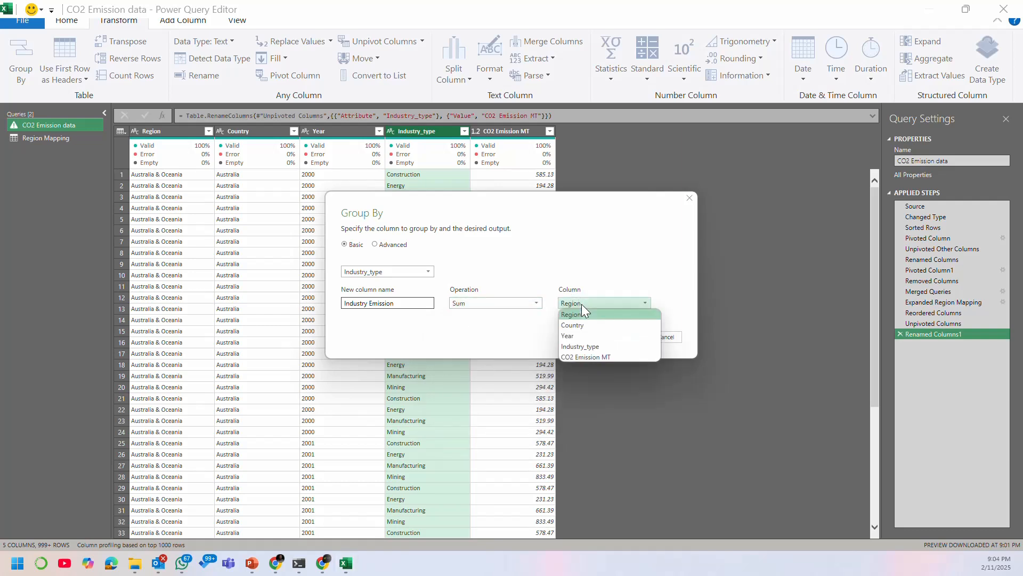
left_click(608, 346)
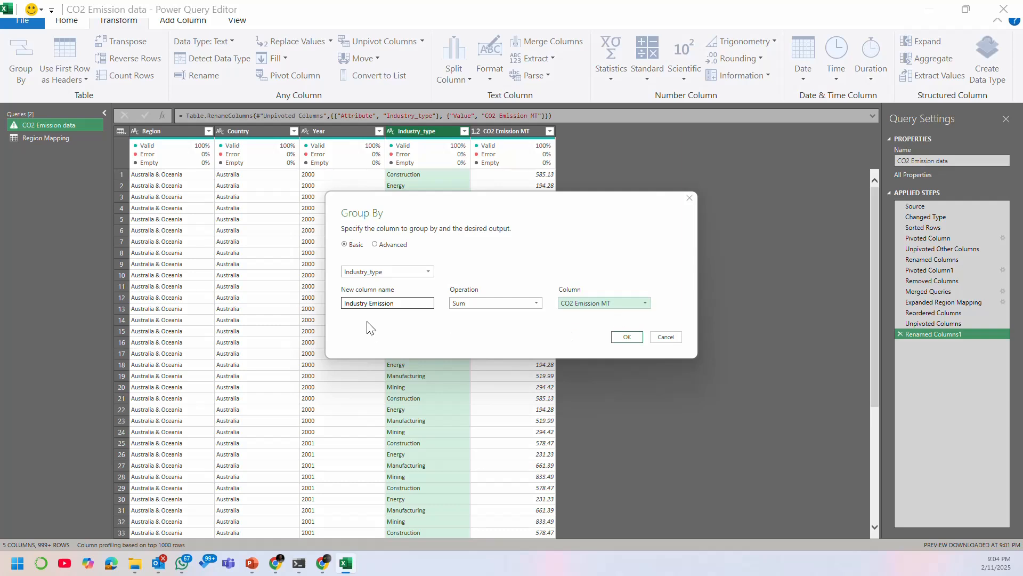
left_click(408, 304)
type("MT")
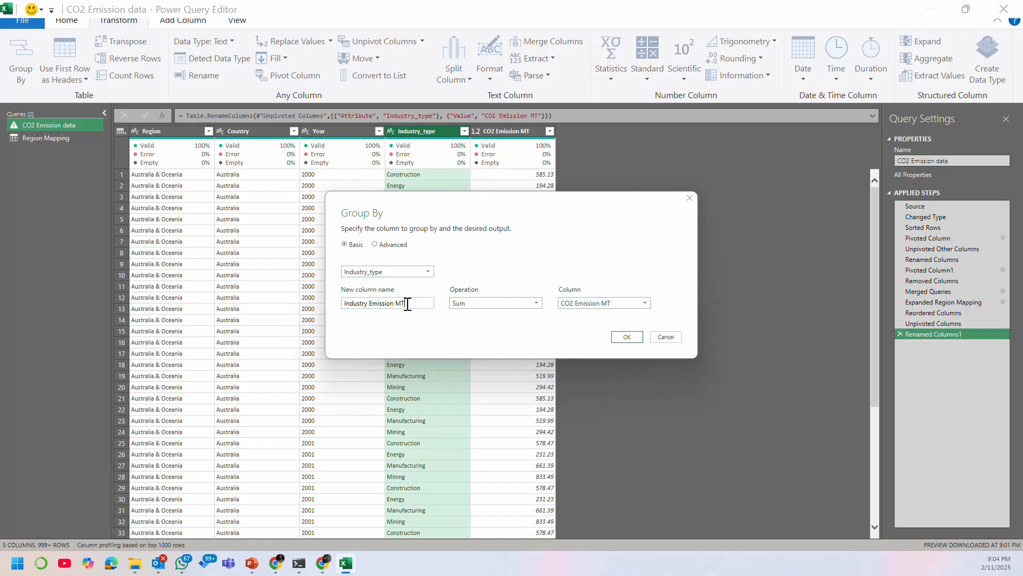
left_click(631, 337)
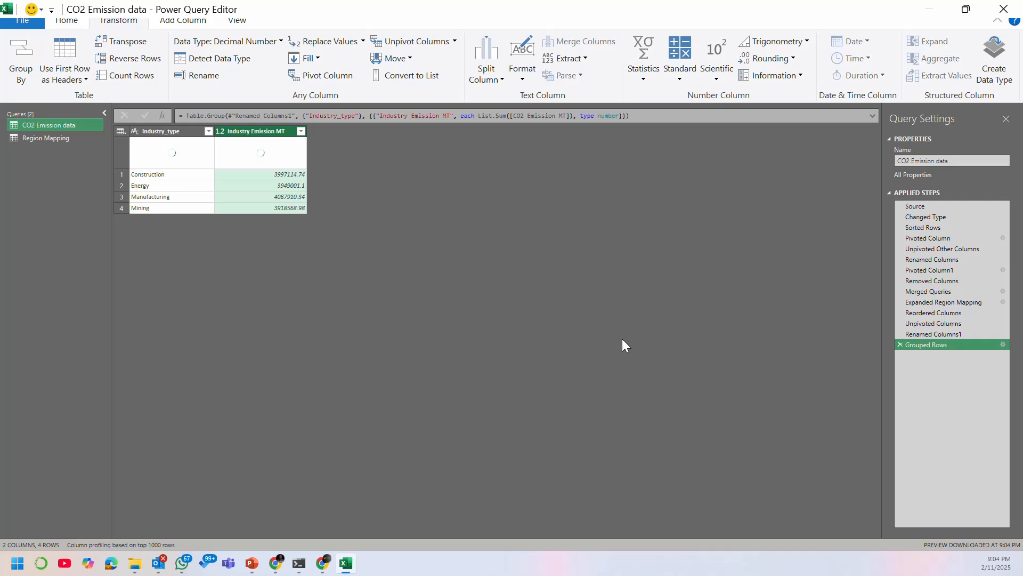
Step: Delete the Grouped Rows step that sums emissions by industry type
left_click(222, 130)
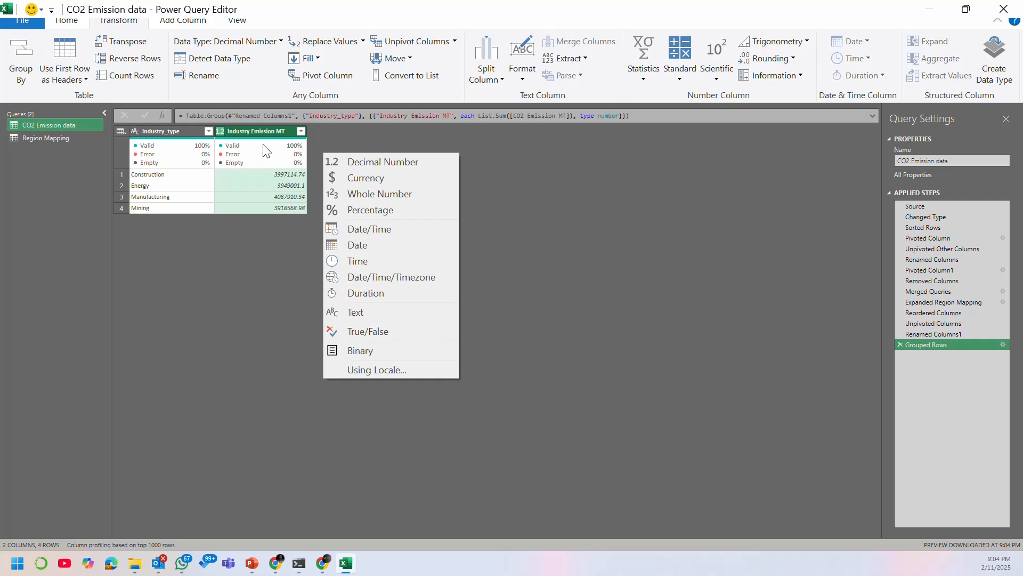
left_click(255, 132)
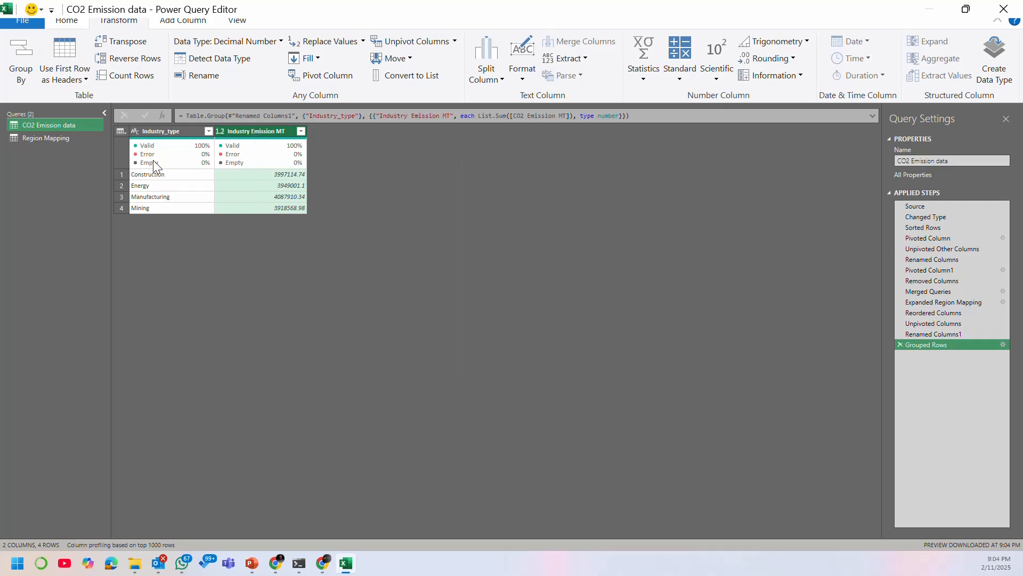
mouse_move(152, 160)
left_click(900, 344)
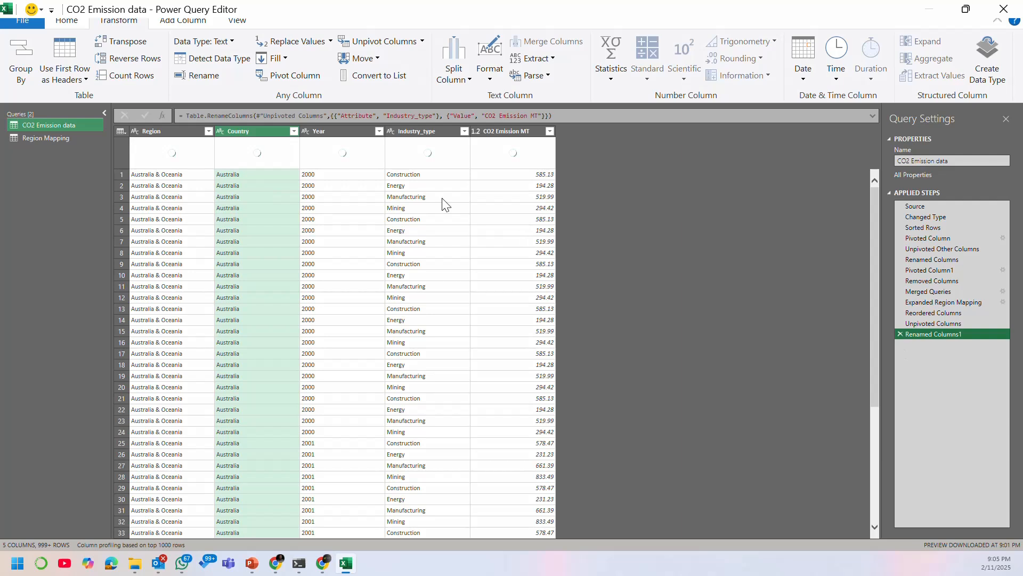
Step: Set up a grouping by Country and Industry_type with the new column named Co2 Emission MT
left_click(326, 133)
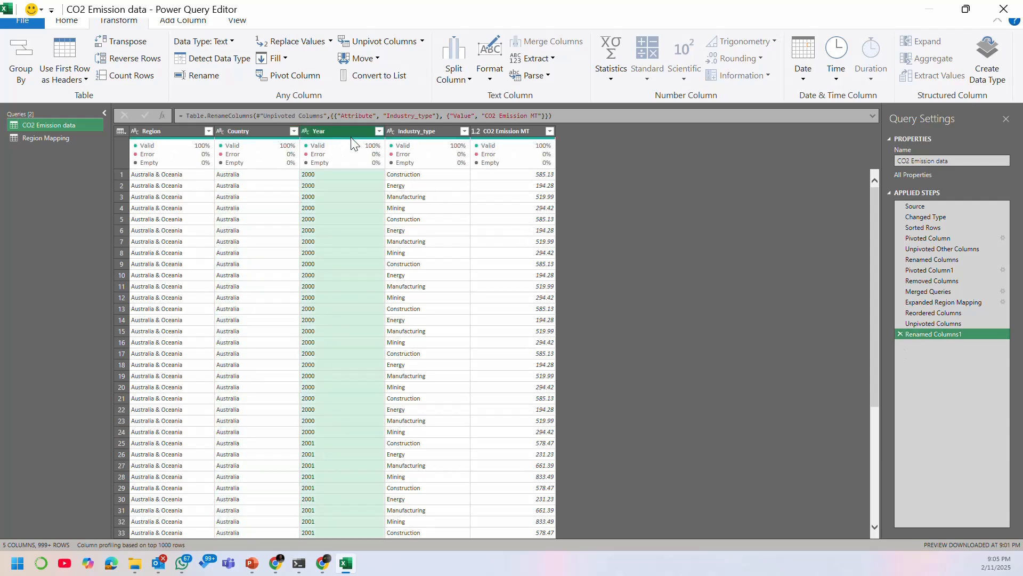
left_click(234, 131)
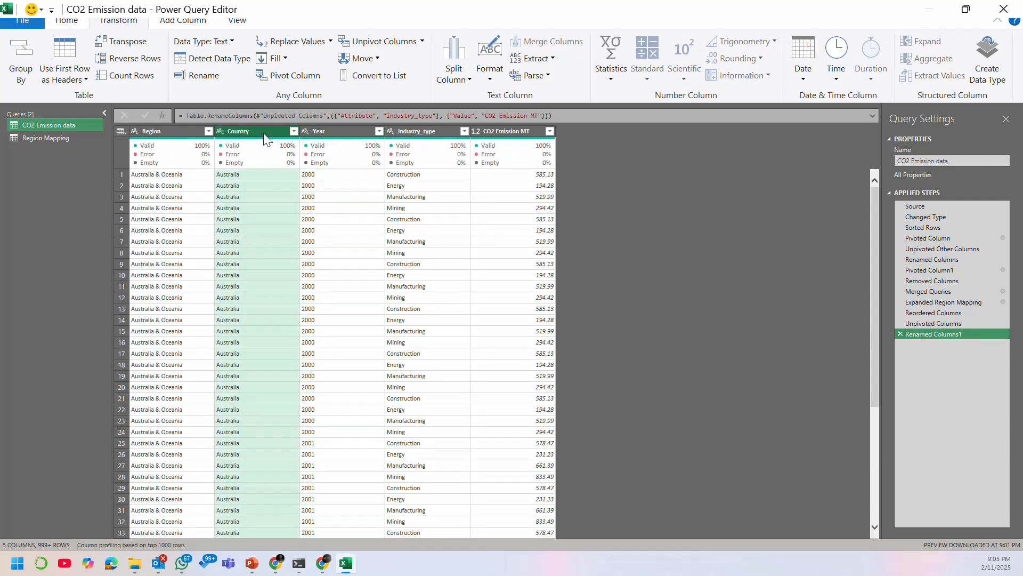
left_click(431, 131, "ctrl")
left_click(6, 8)
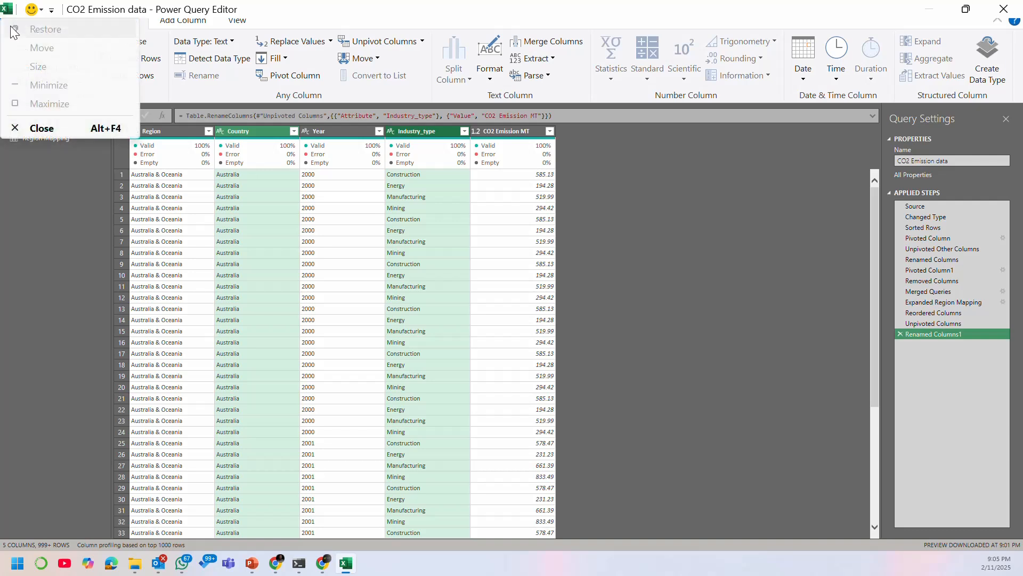
left_click(413, 8)
left_click(21, 59)
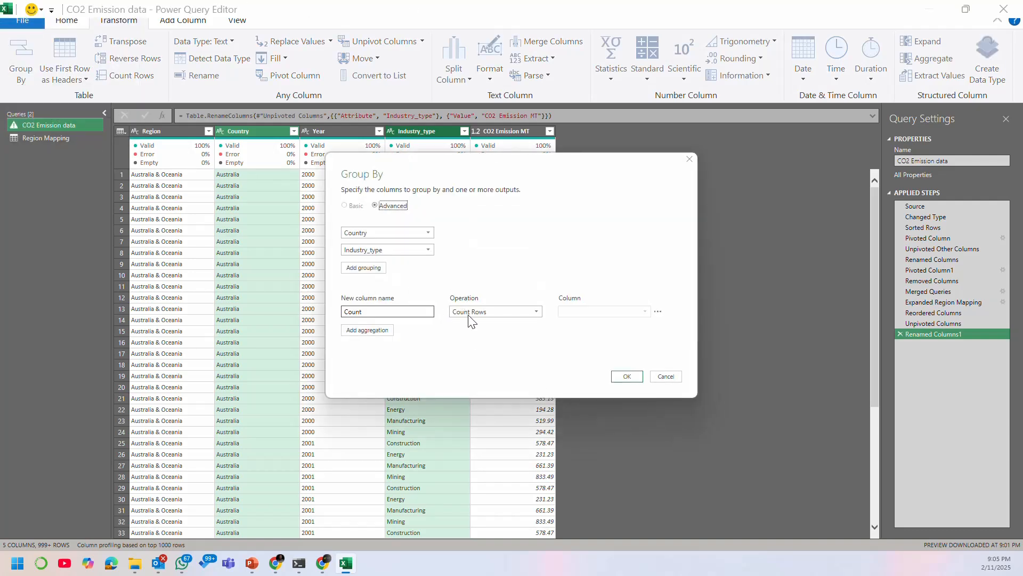
left_click(388, 311)
key("BackSpace")
key("BackSpace")
type("2 Emm")
key("BackSpace")
type("ission")
type(" 20")
key("BackSpace")
key("BackSpace")
key("BackSpace")
type("MT")
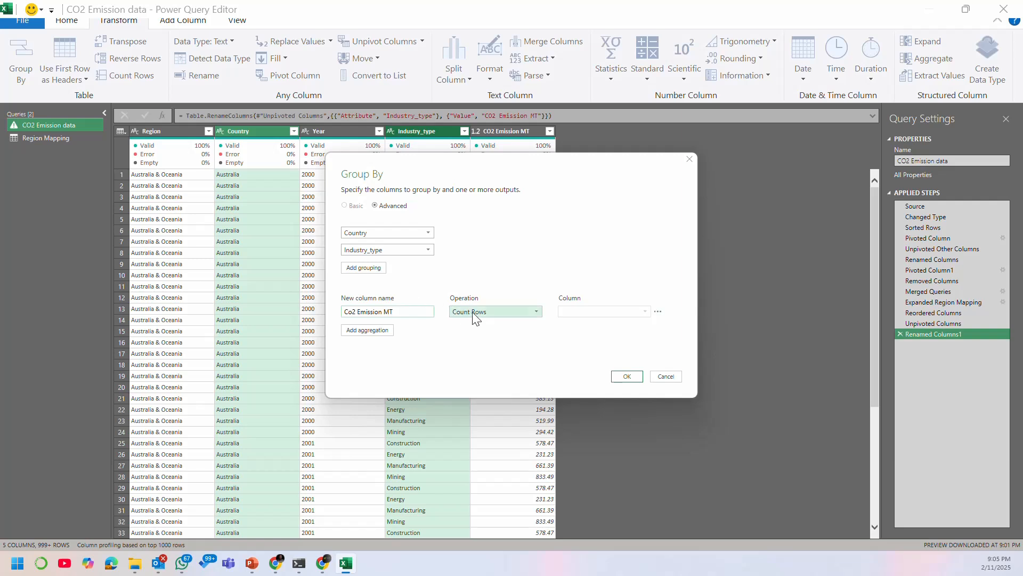
Step: Aggregate the Country and Industry_type grouping as the sum of CO2 Emission MT, and delete the resulting Grouped Rows step
left_click(474, 313)
left_click(484, 322)
left_click(571, 311)
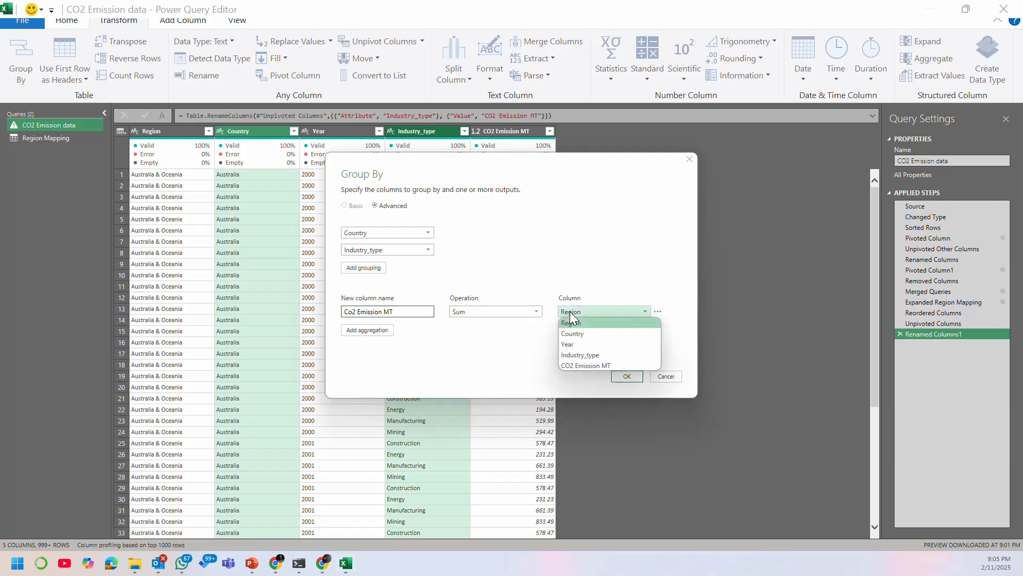
left_click(613, 365)
left_click(621, 375)
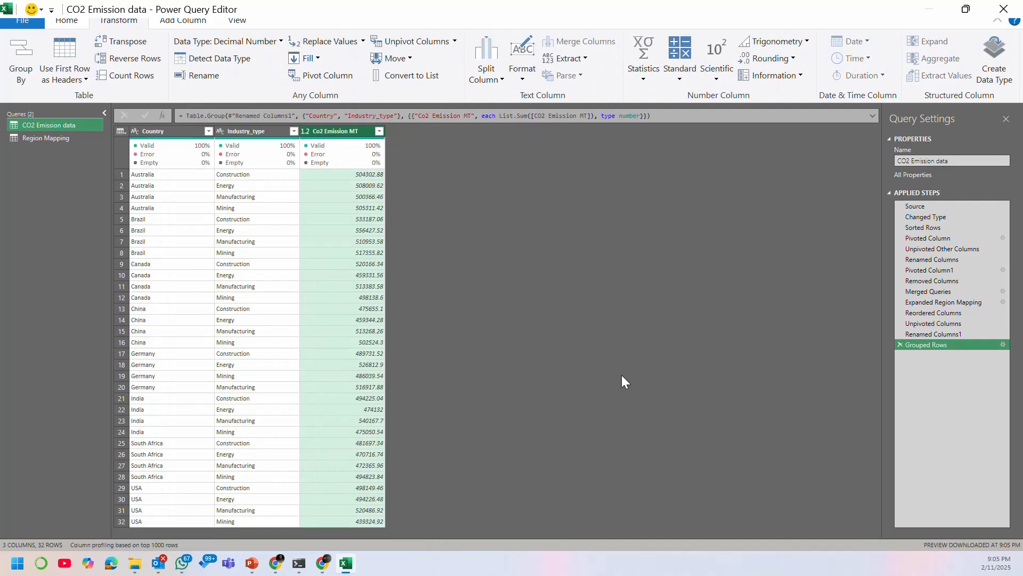
left_click(900, 344)
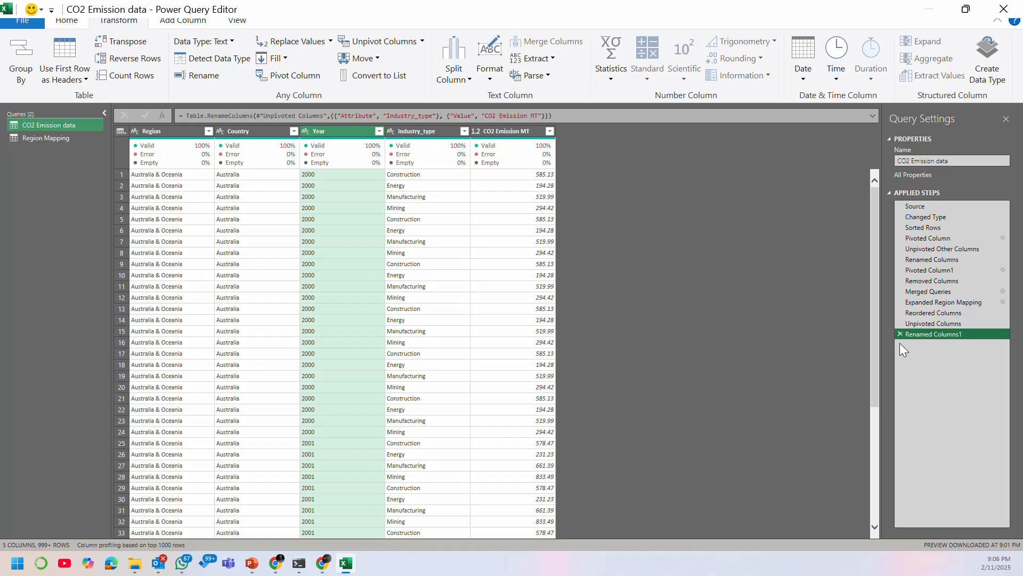
Step: Duplicate the CO2 Emission data query and group the copy by Industry_type with the sum of CO2 Emission MT
right_click(76, 126)
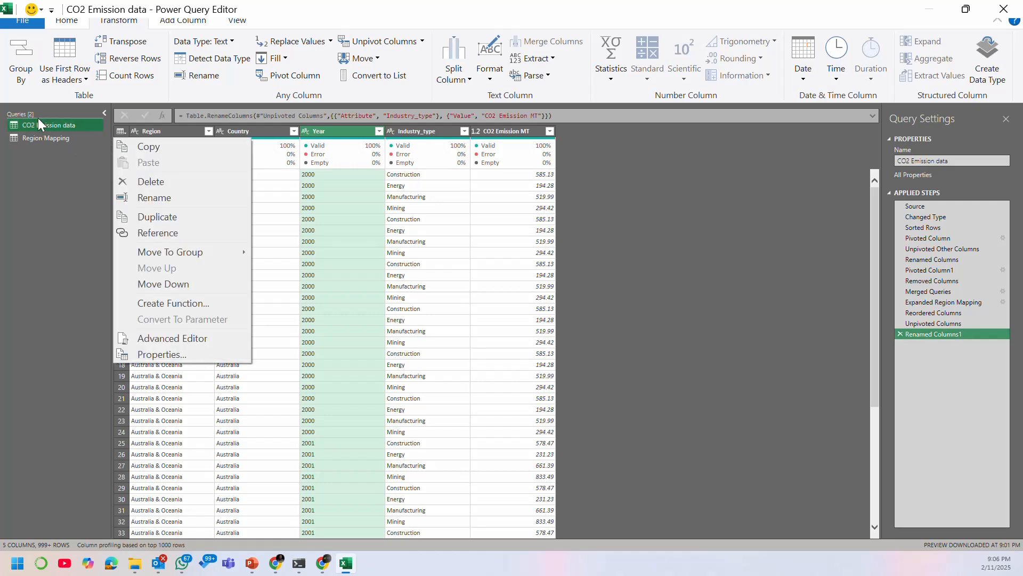
left_click(158, 217)
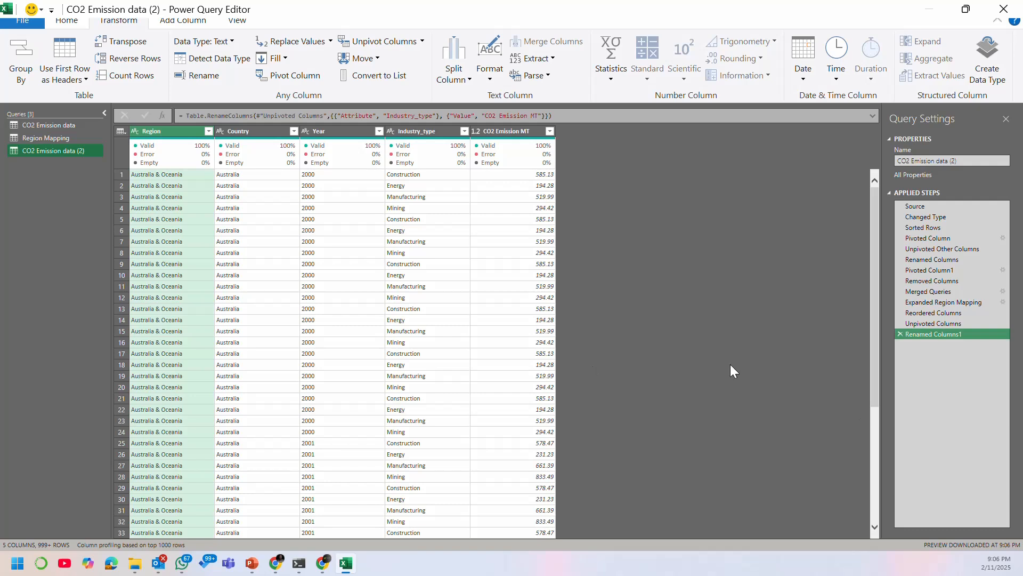
left_click(411, 130)
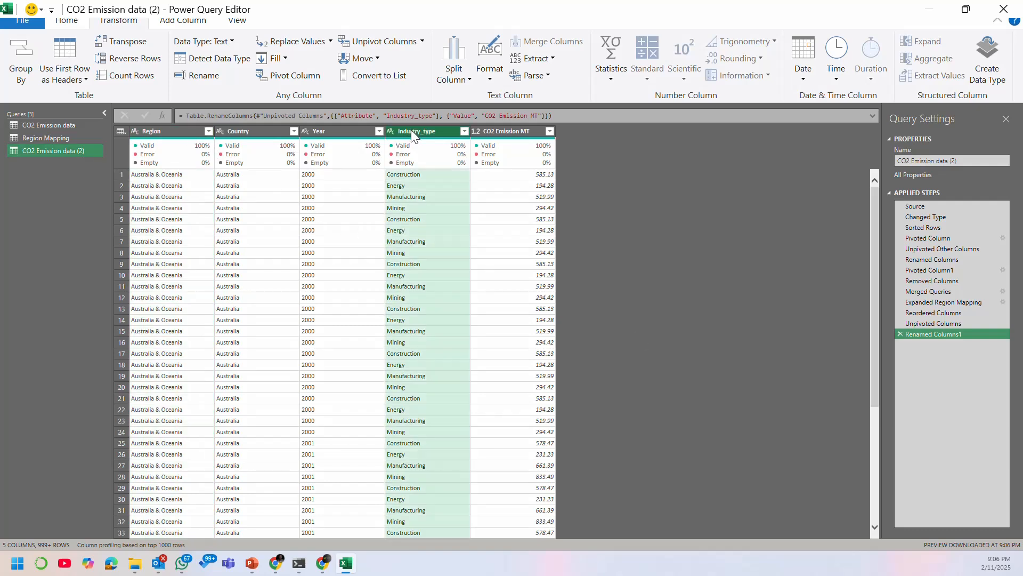
left_click(31, 68)
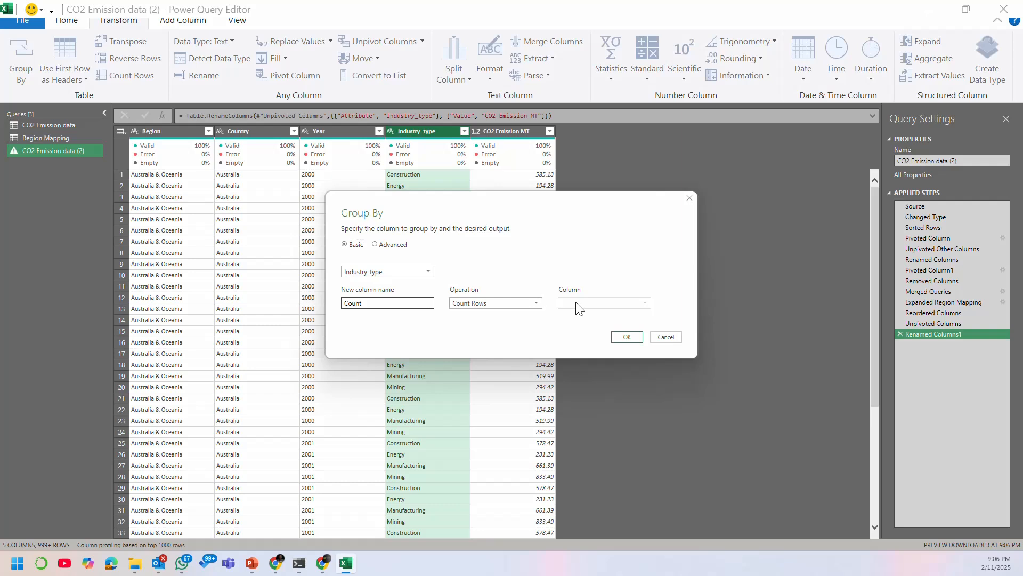
left_click(527, 303)
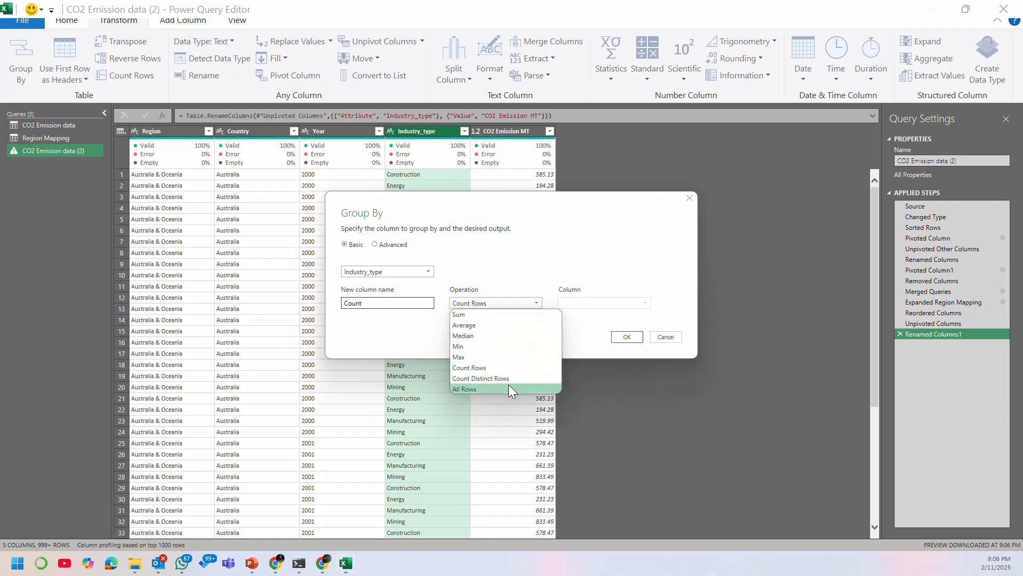
left_click(501, 314)
left_click(600, 301)
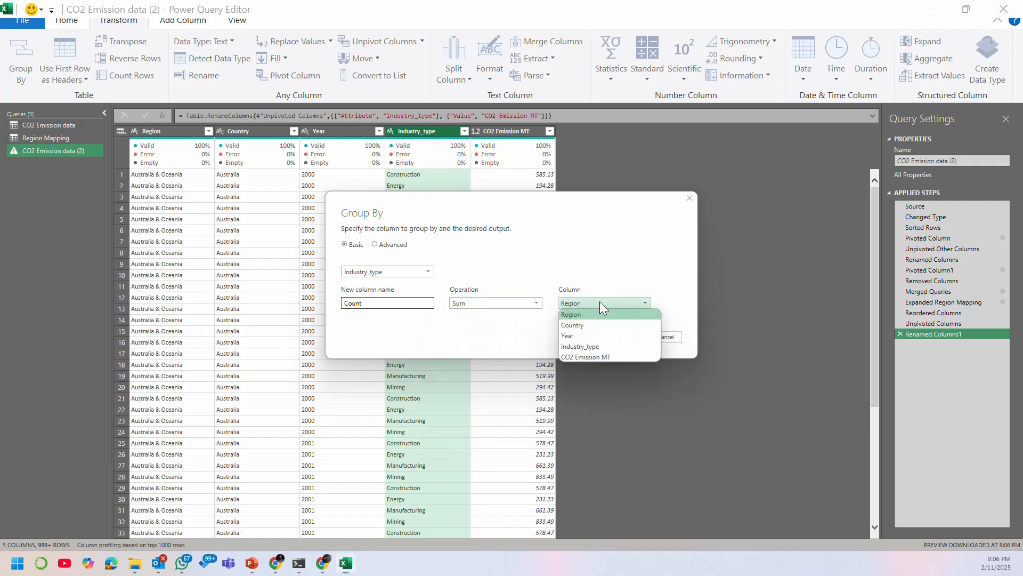
left_click(610, 357)
left_click(622, 337)
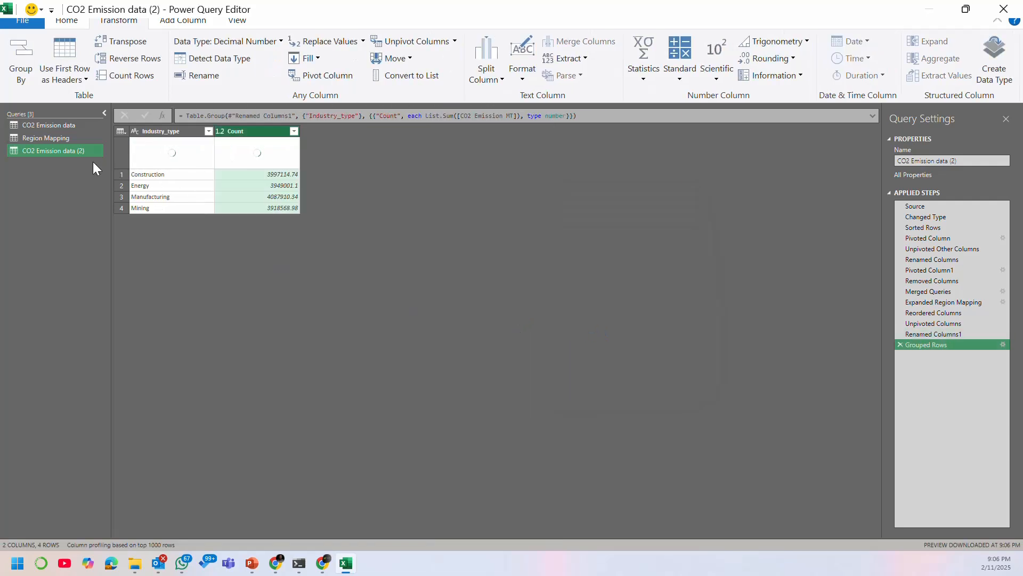
Step: Rename the duplicated, grouped query as Industry grp
double_click(70, 152)
type("INd")
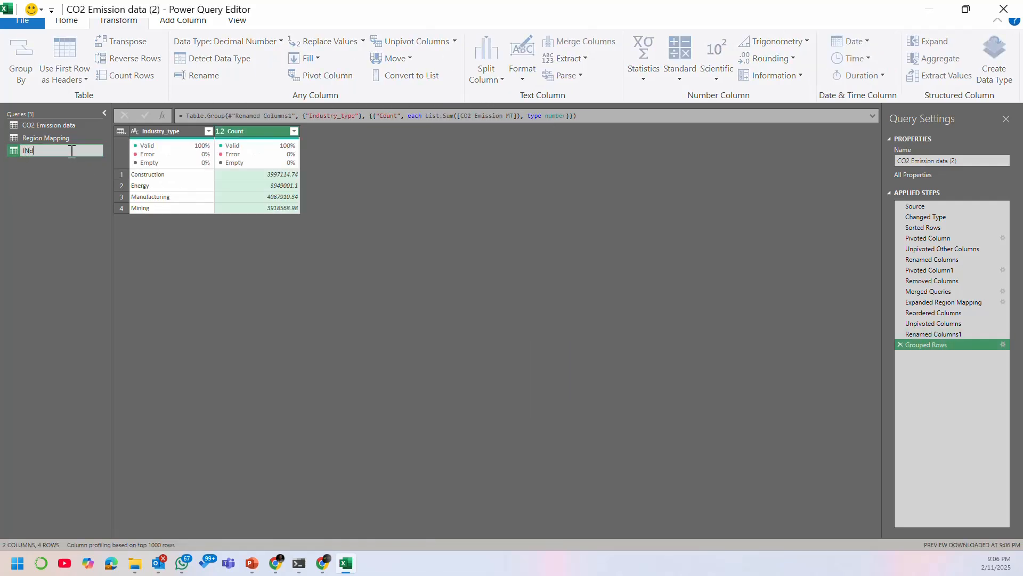
type("ust")
key("BackSpace")
key("BackSpace")
key("BackSpace")
key("BackSpace")
type("ndsuty")
key("BackSpace")
key("BackSpace")
key("BackSpace")
type("ustry grp")
key("Return")
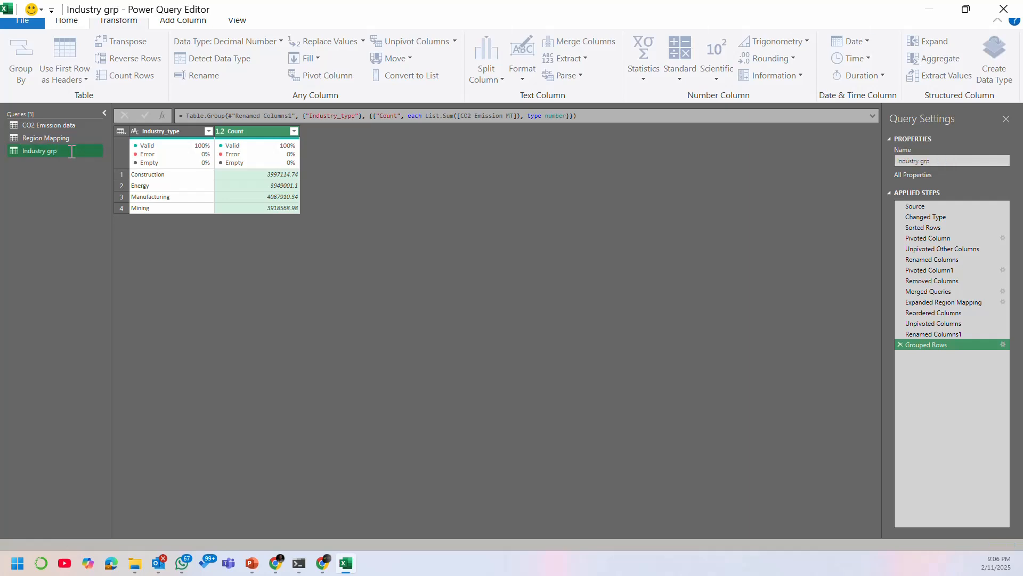
Step: Transpose the CO2 Emission data query with all columns from Region to CO2 Emission MT selected
left_click(73, 125)
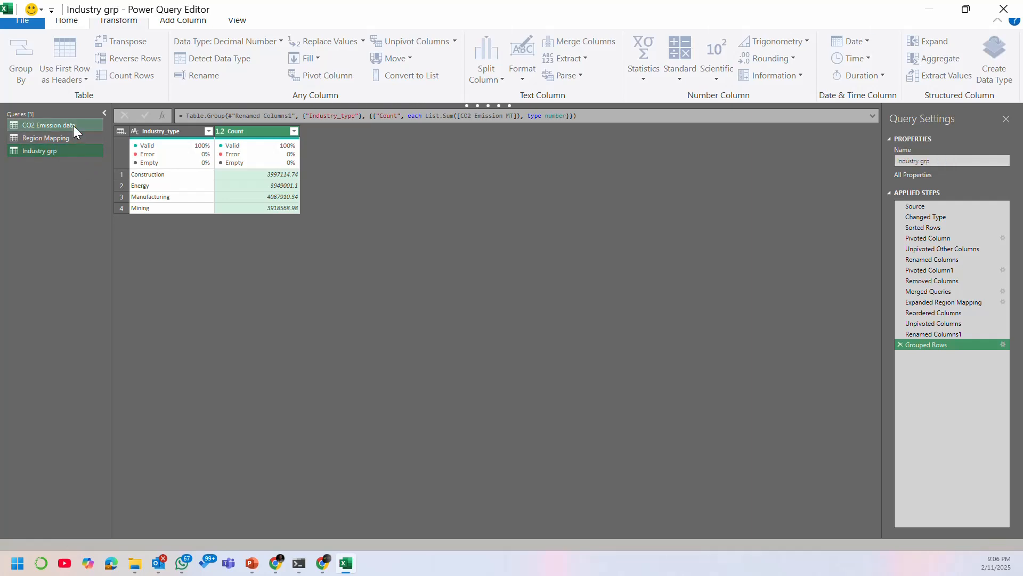
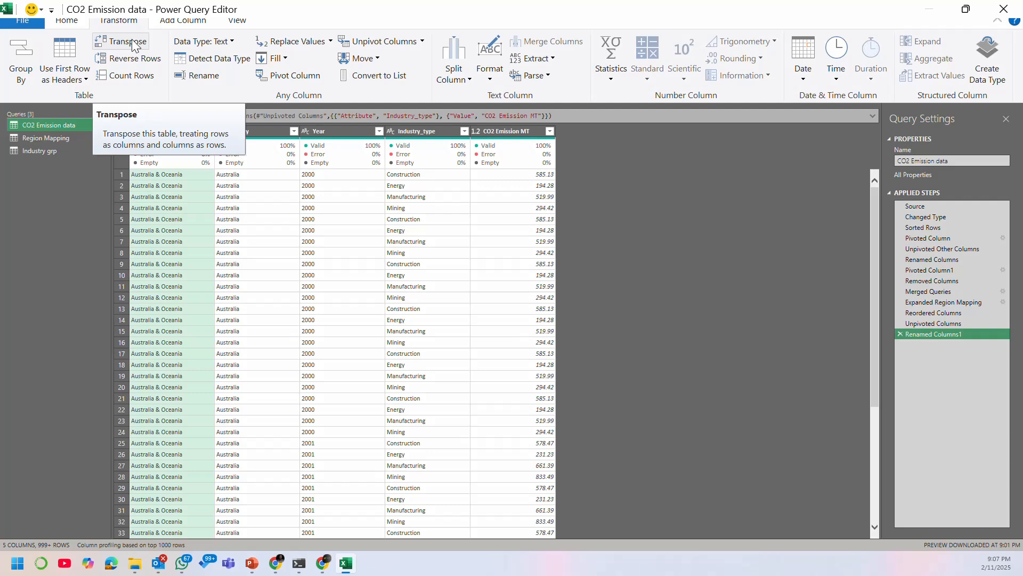
mouse_move(206, 166)
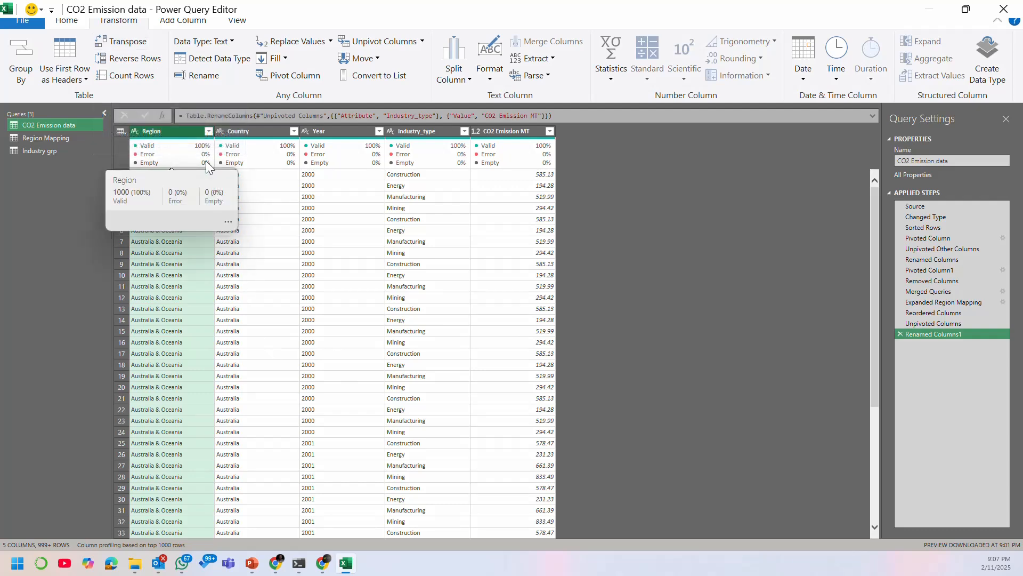
left_click(508, 132, "shift")
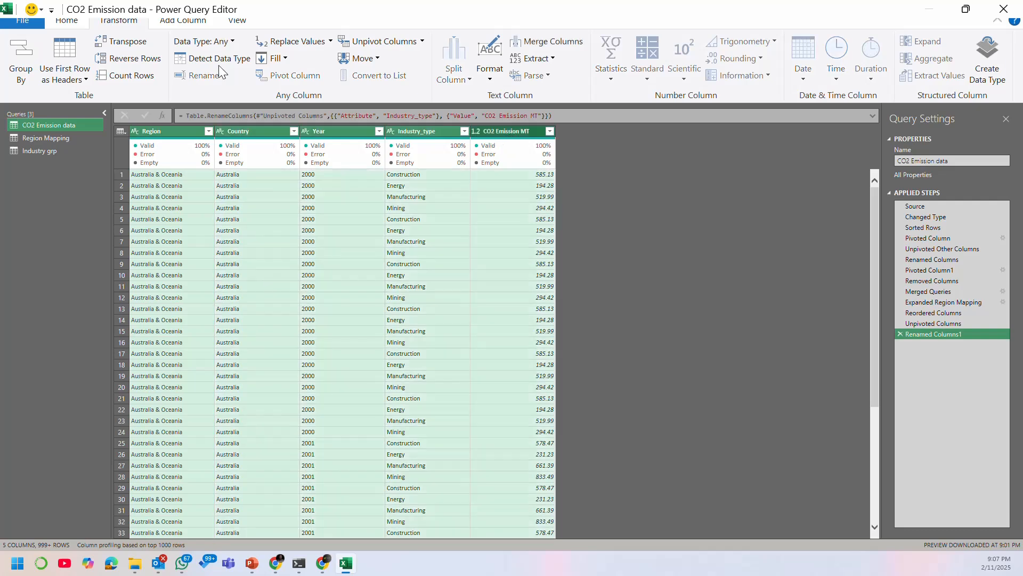
left_click(133, 44)
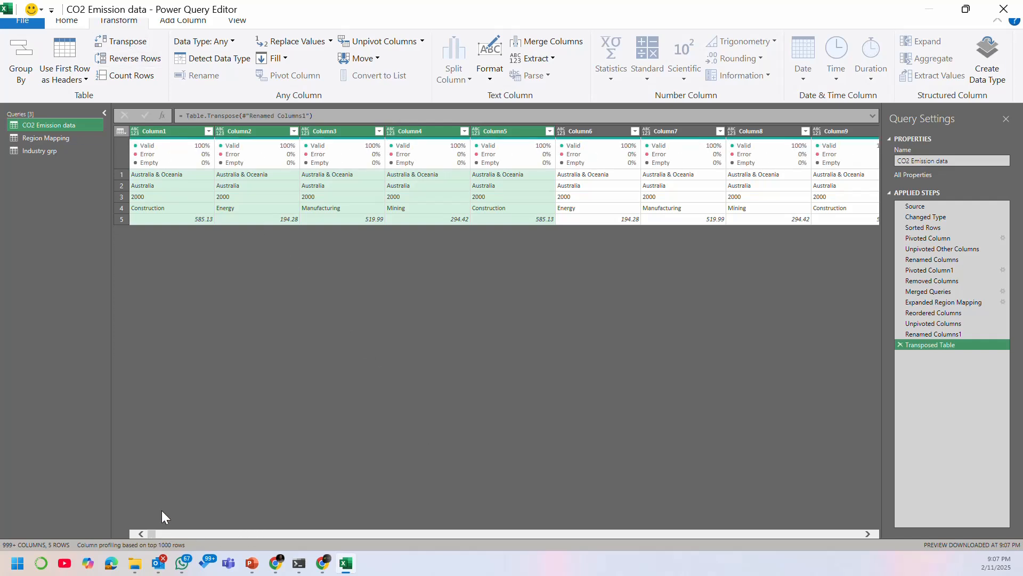
Step: Compare the table before and after transposing, and delete the Transposed Table step
left_click(940, 335)
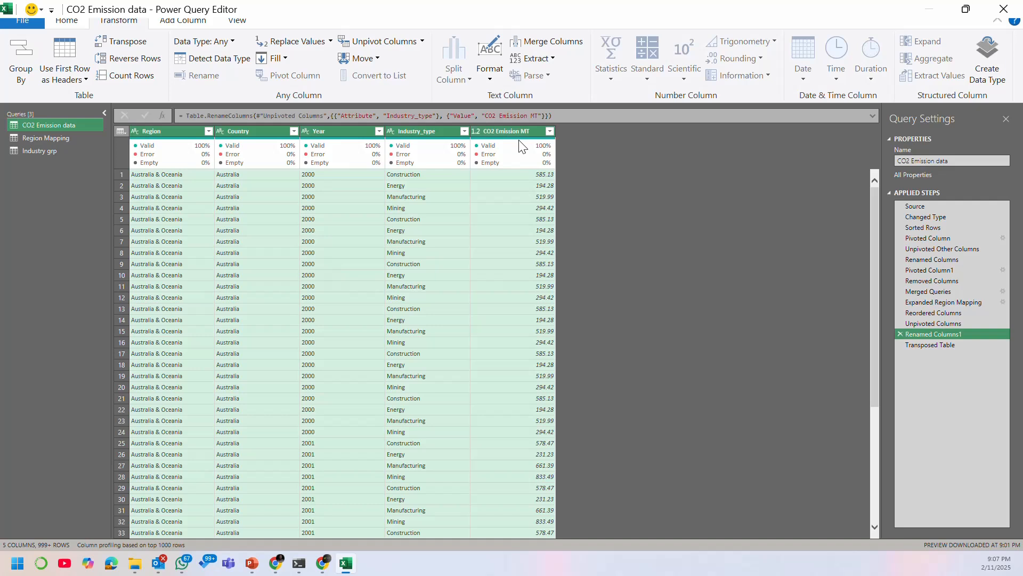
mouse_move(522, 146)
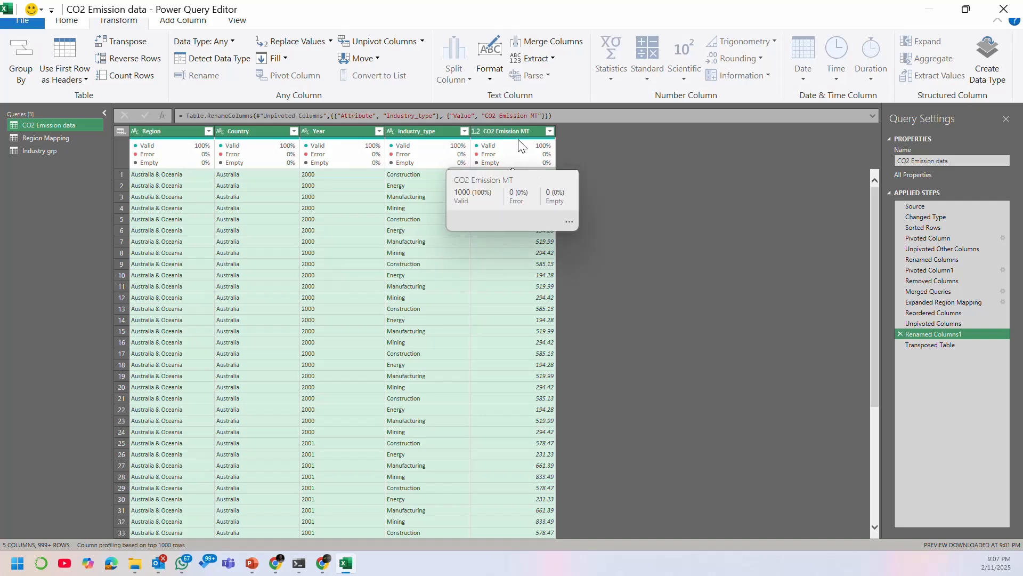
left_click(929, 345)
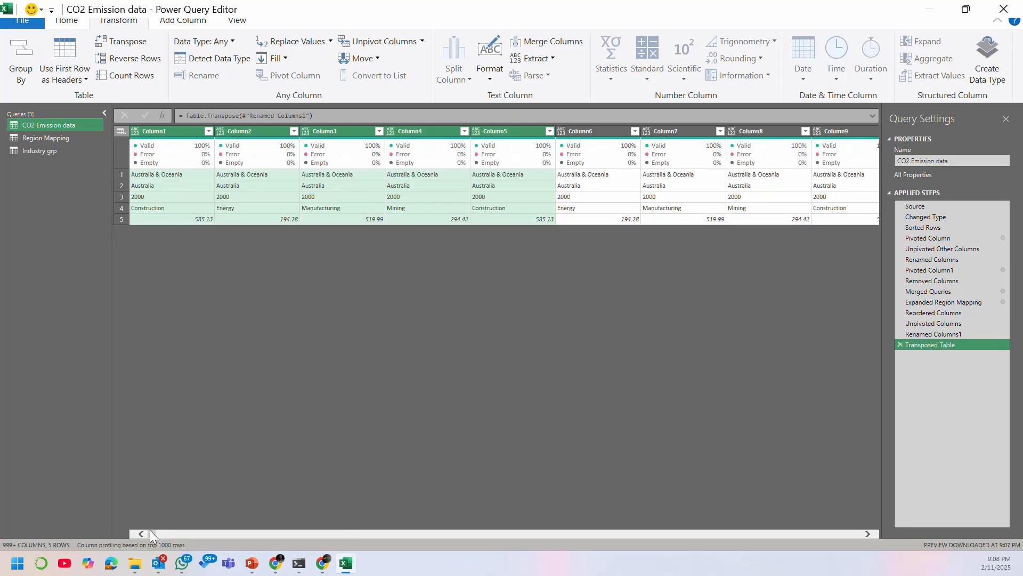
left_click_drag(150, 533, 84, 532)
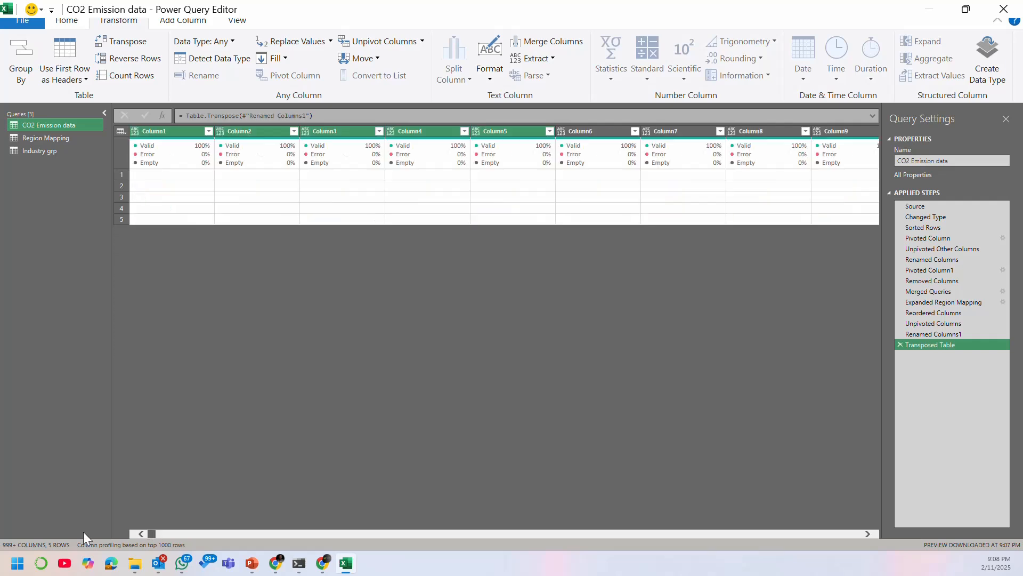
left_click(900, 344)
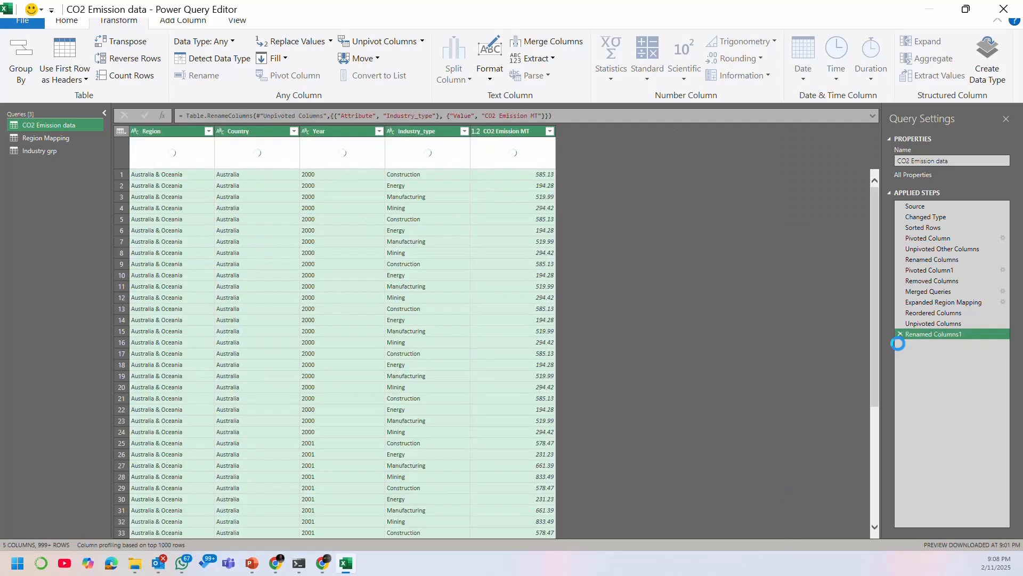
Step: Try to transpose only the Region and CO2 Emission MT columns, and delete the resulting Transposed Table step
left_click(166, 129)
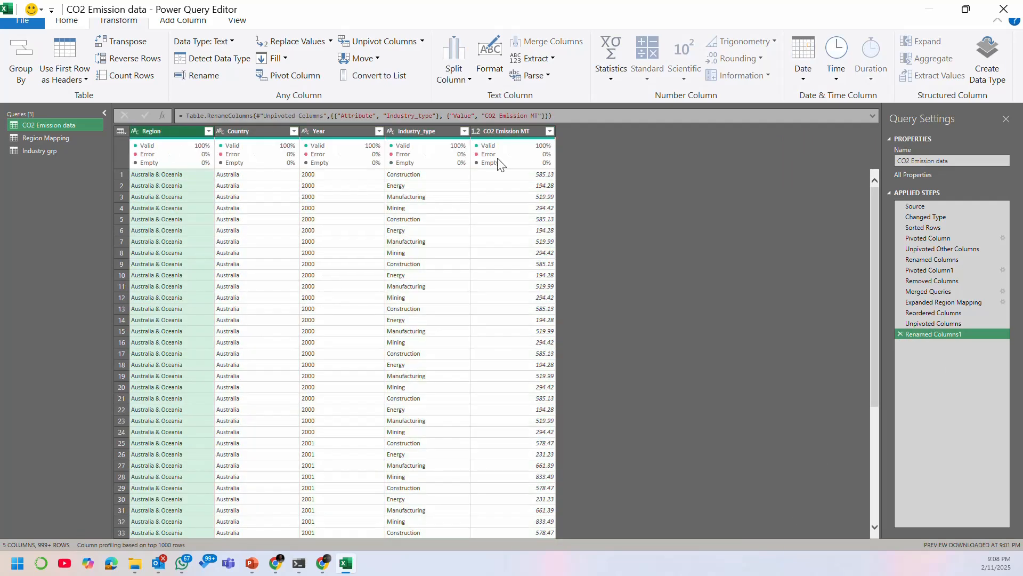
left_click(511, 131, "ctrl")
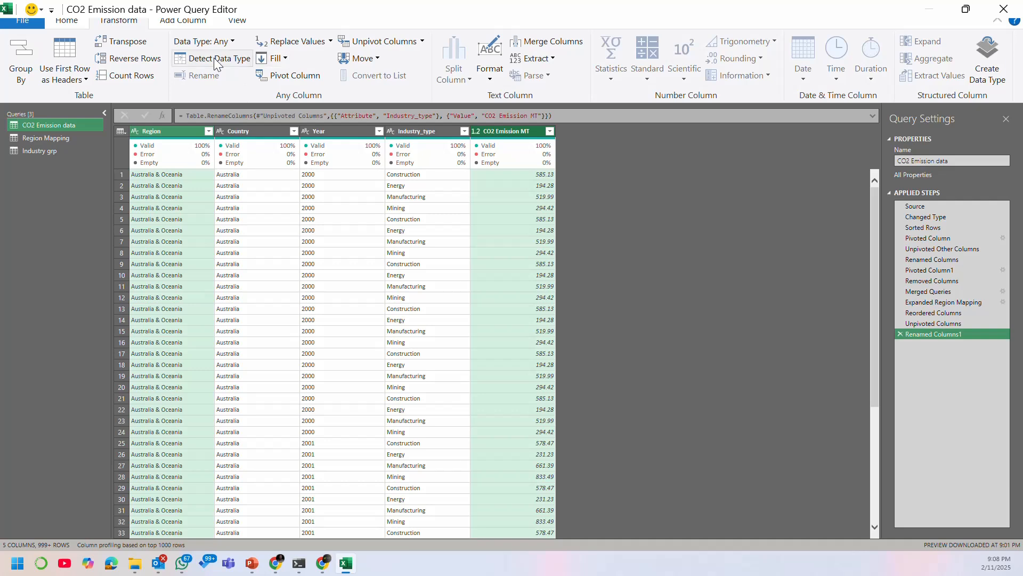
left_click(122, 42)
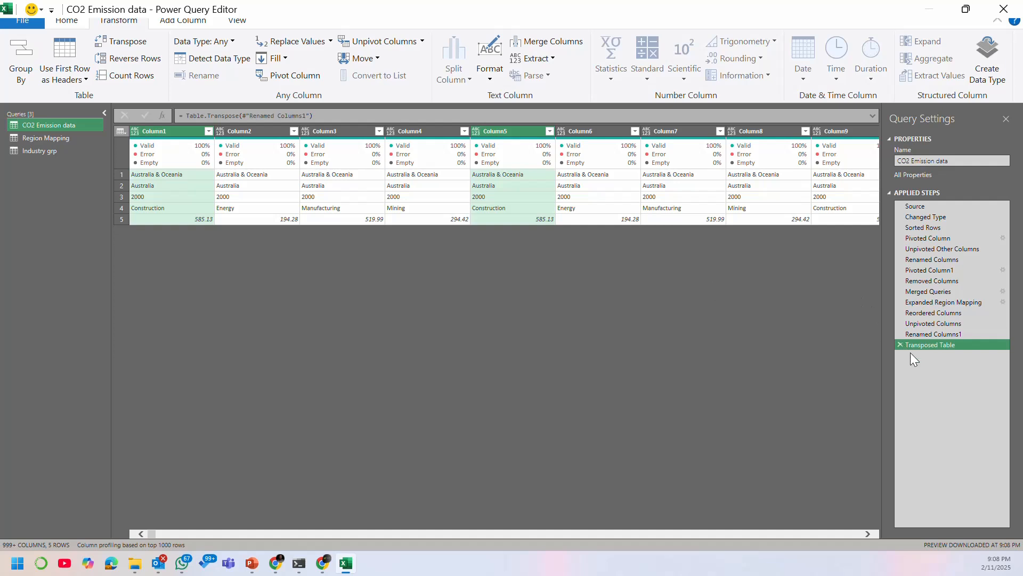
left_click(900, 343)
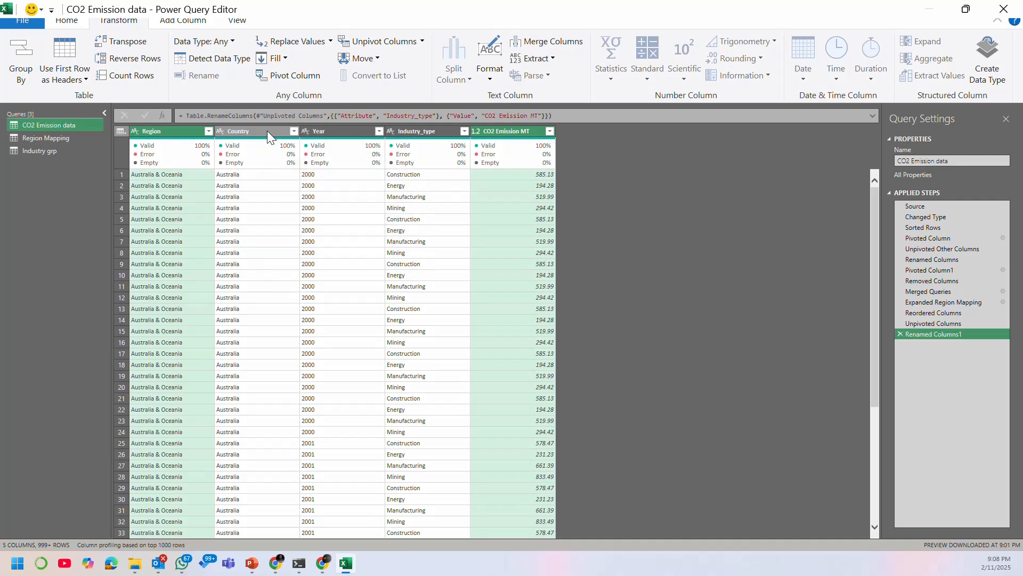
Step: Remove the Region, Country, Year and CO2 Emission MT columns, and delete that column removal step
left_click(245, 131, "ctrl")
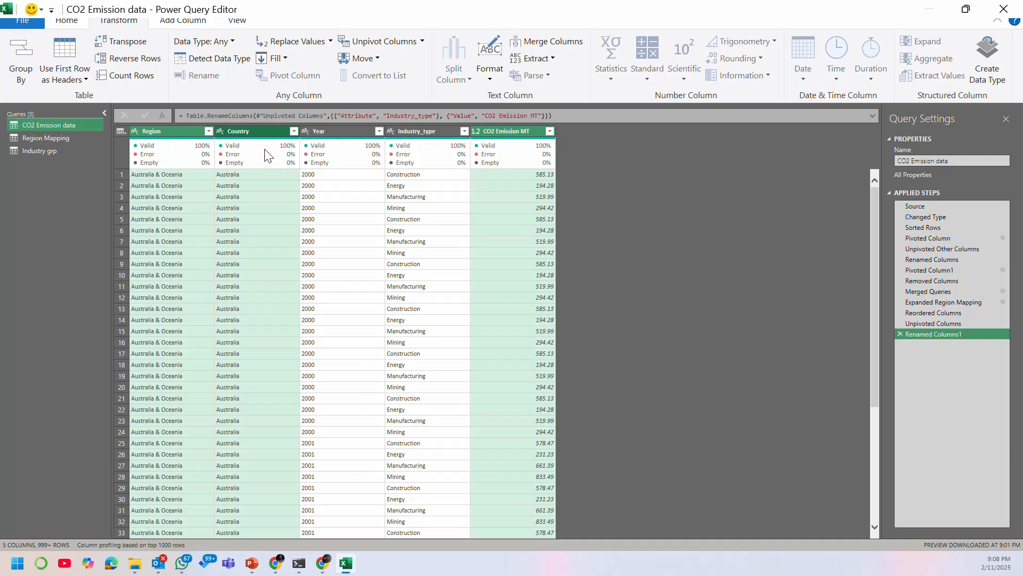
left_click(339, 133, "ctrl")
right_click(499, 144)
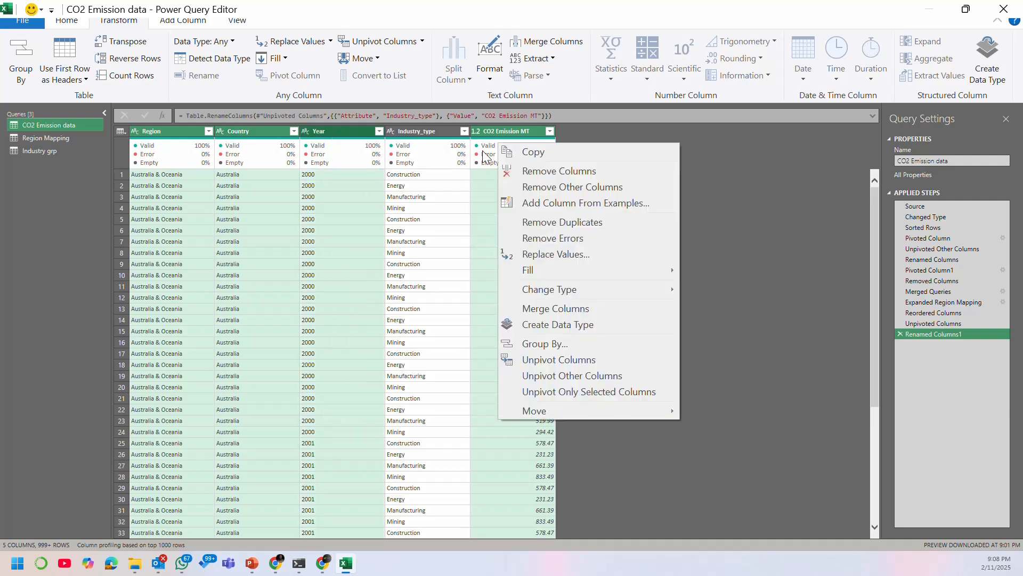
left_click(532, 171)
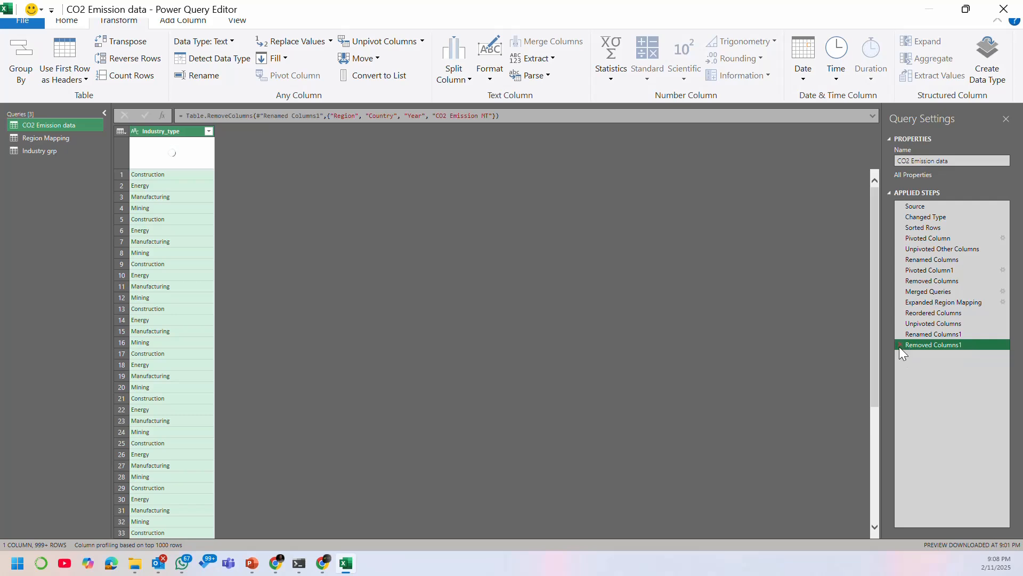
left_click(930, 336)
left_click(944, 344)
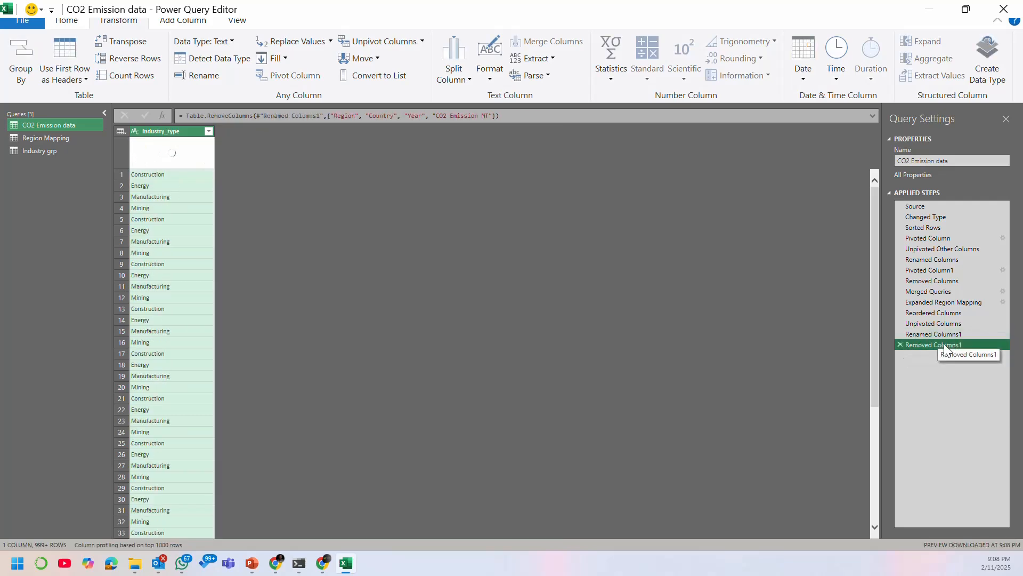
left_click(901, 344)
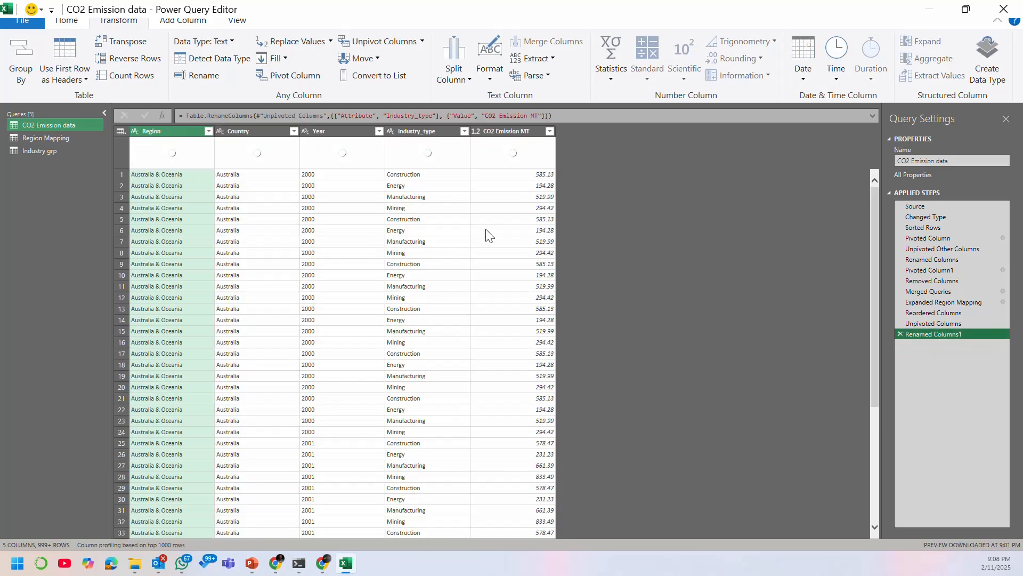
Step: Remove the Region, Country and Year columns from the CO2 Emission data query, and compare the table before and after the removal
left_click(258, 131, "ctrl")
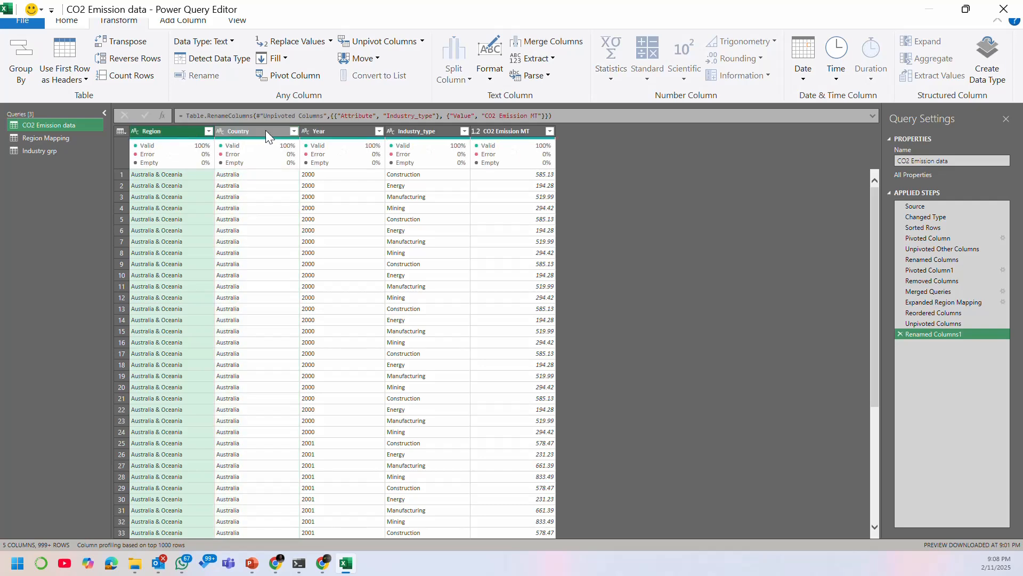
right_click(263, 133)
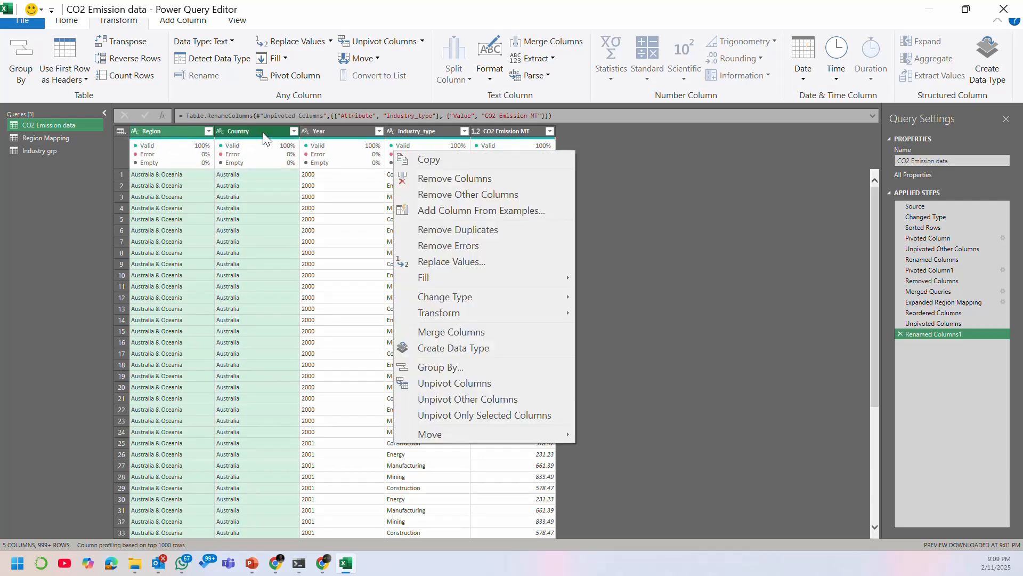
left_click(467, 178)
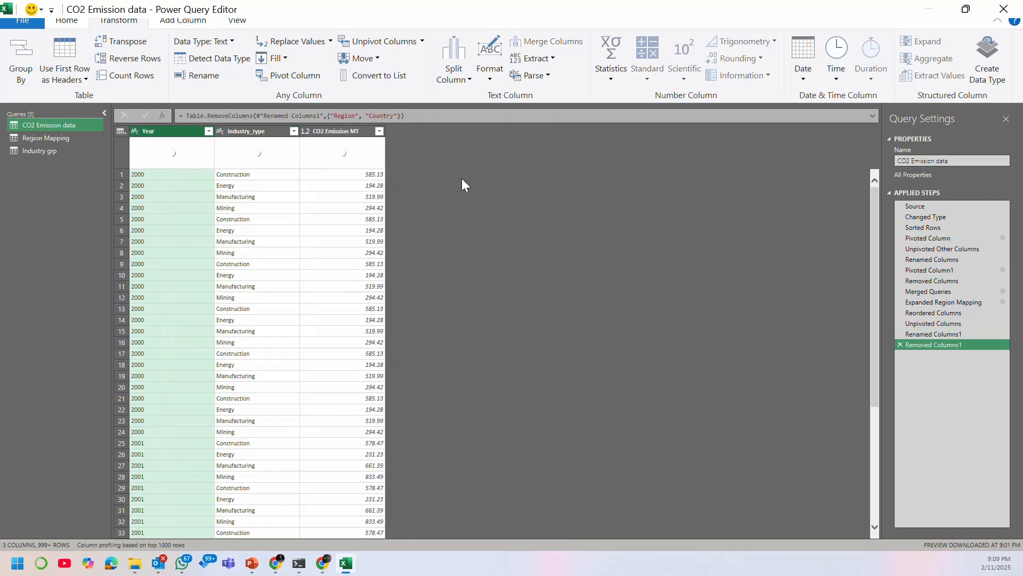
right_click(197, 133)
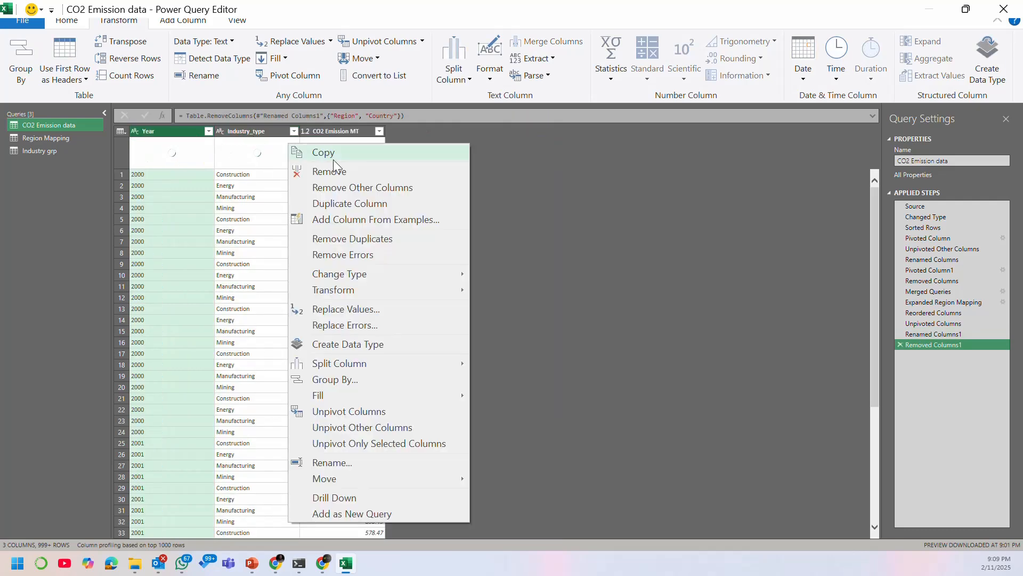
left_click(346, 168)
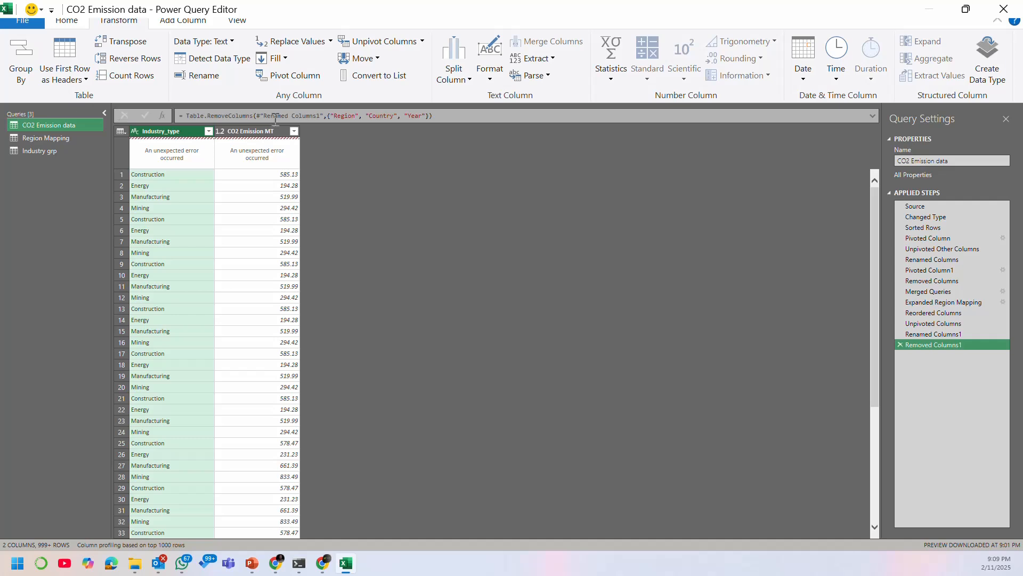
left_click(236, 131)
left_click(183, 132)
left_click(932, 334)
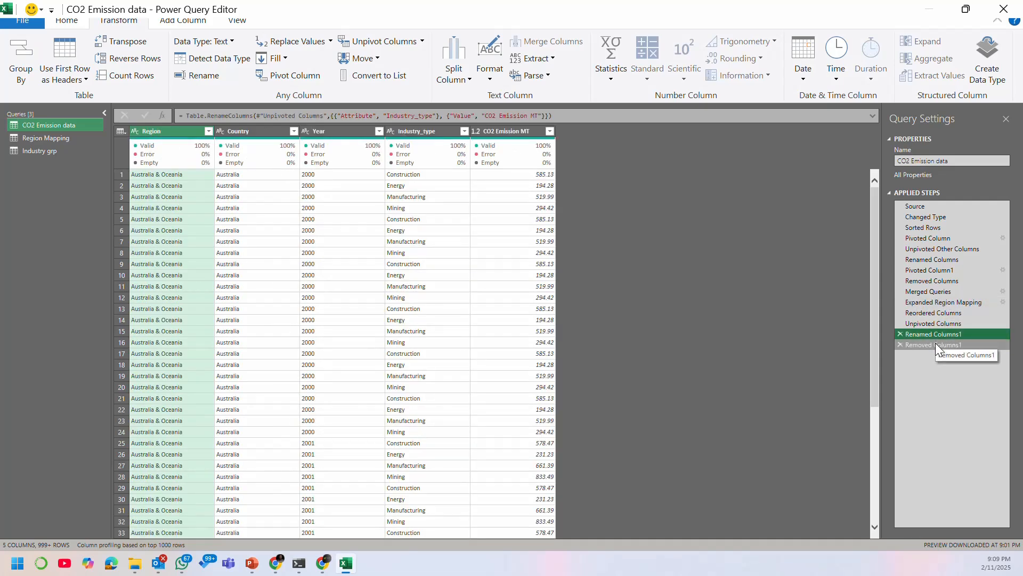
left_click(935, 345)
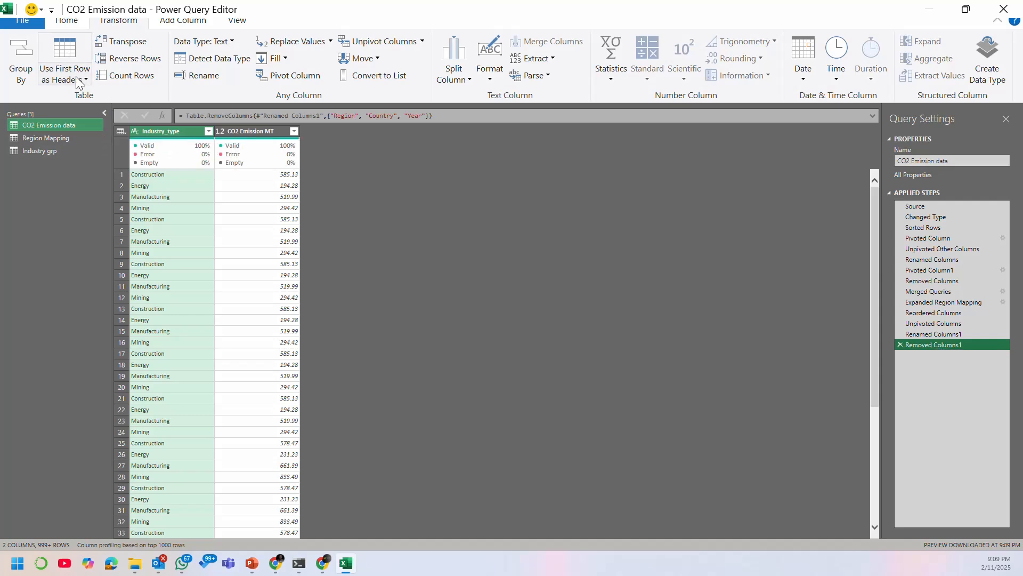
Step: Transpose the two remaining columns of the CO2 Emission data query, and delete the Transposed Table and Removed Columns1 steps
left_click(121, 41)
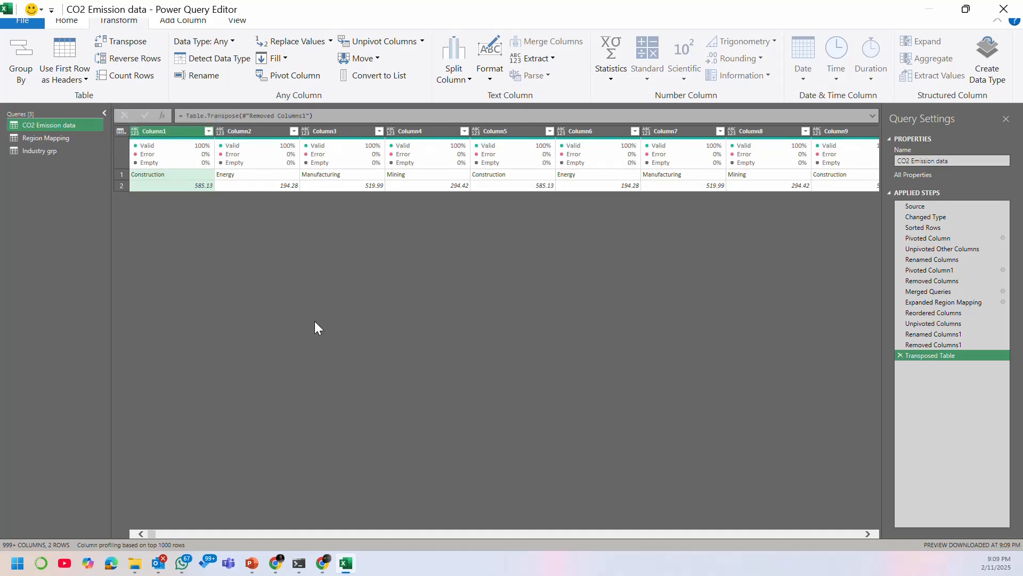
left_click(900, 345)
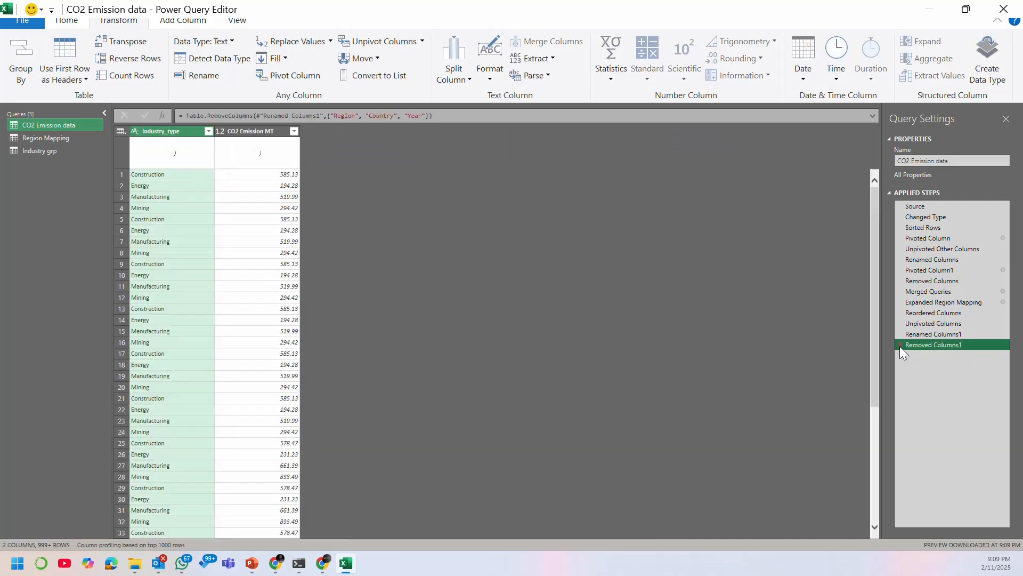
left_click(900, 345)
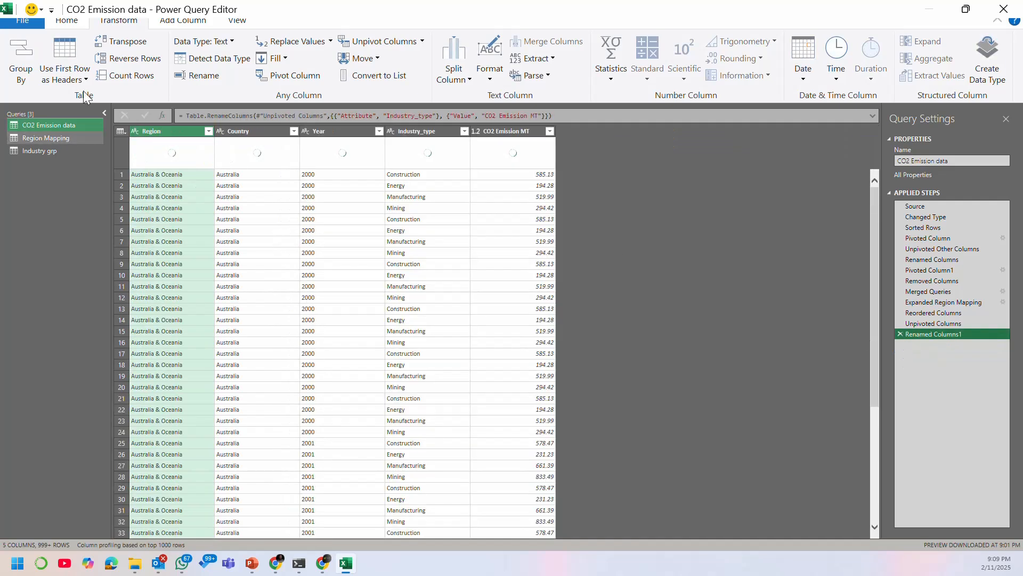
Step: Transpose the Industry grp query's table and promote its first row to column headers
left_click(58, 151)
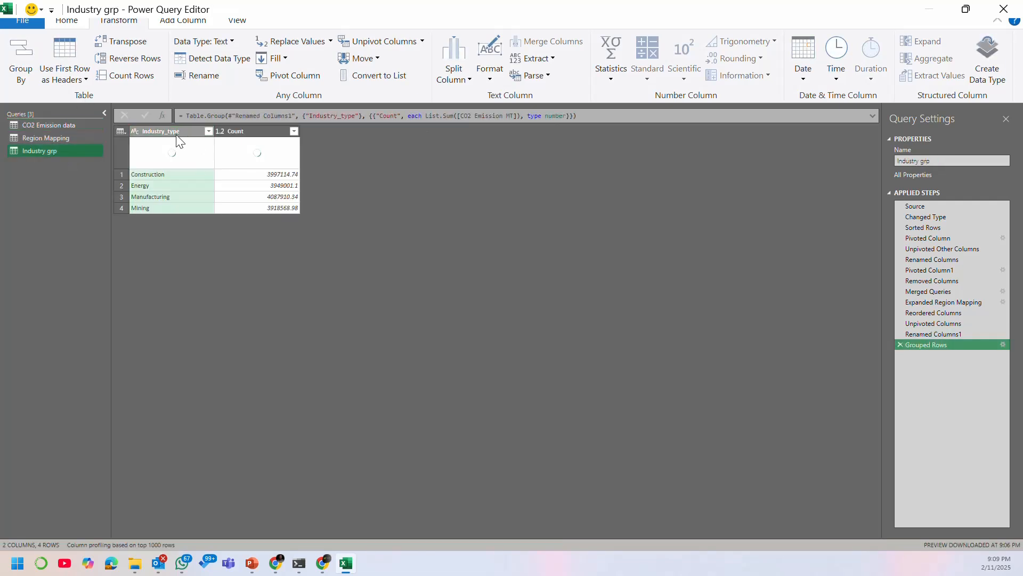
left_click(245, 130, "shift")
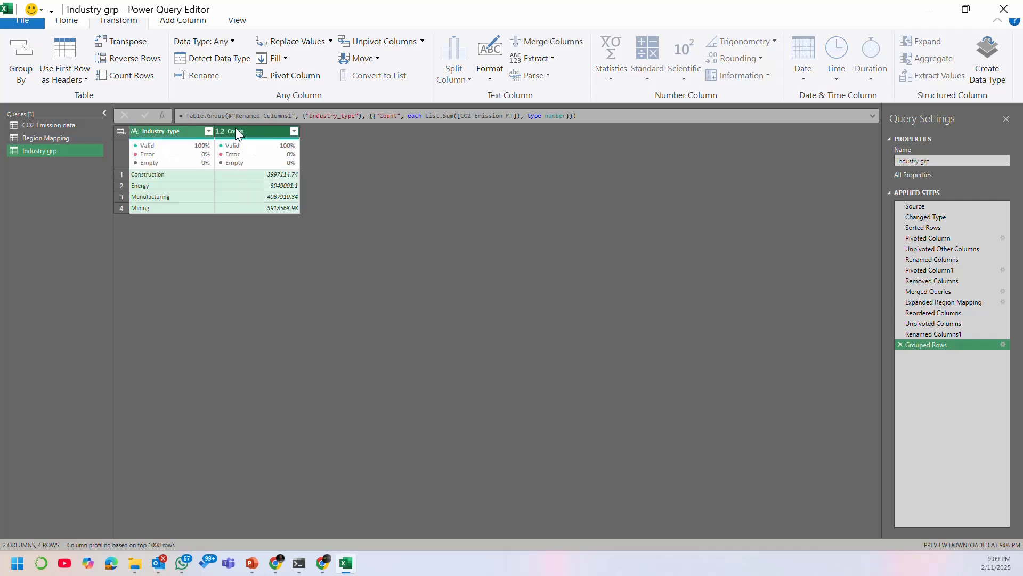
left_click(160, 131)
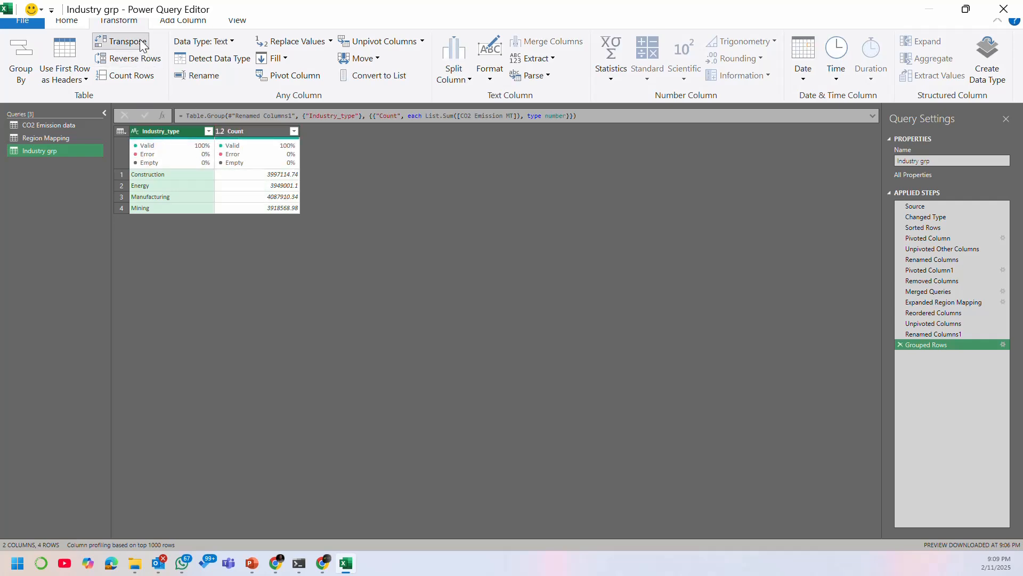
left_click(123, 42)
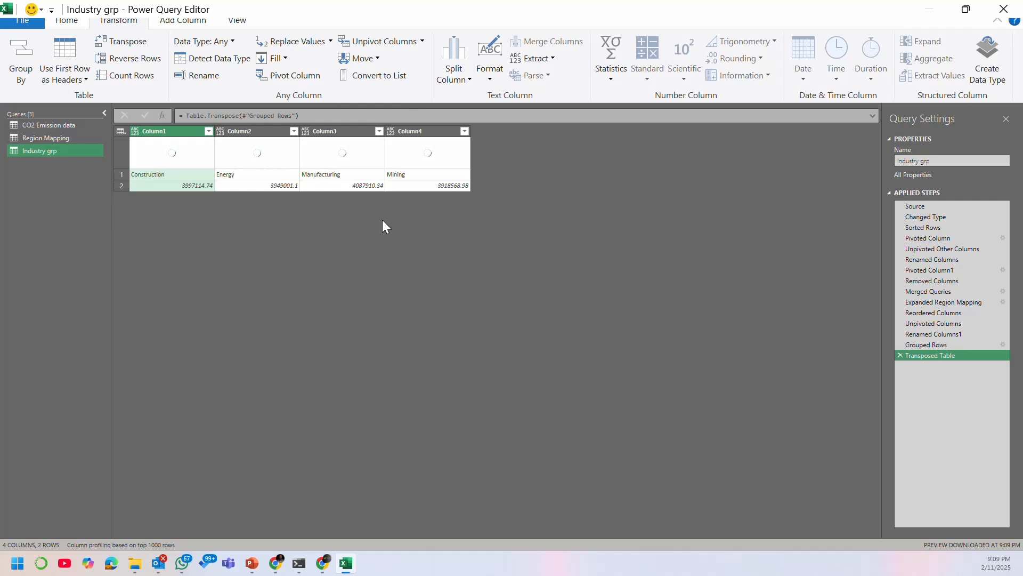
left_click(127, 130)
left_click(246, 183)
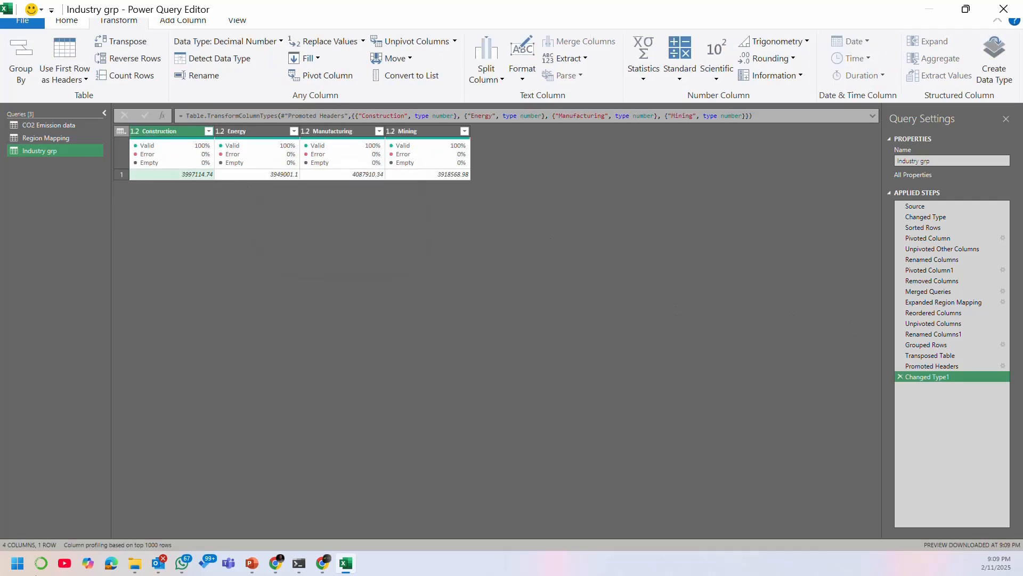
left_click(81, 125)
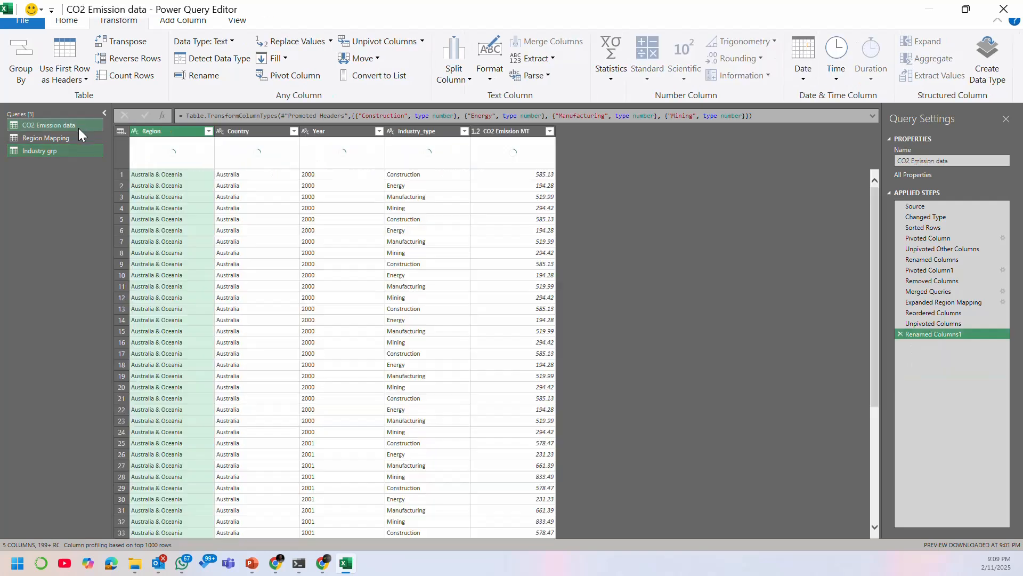
left_click(64, 137)
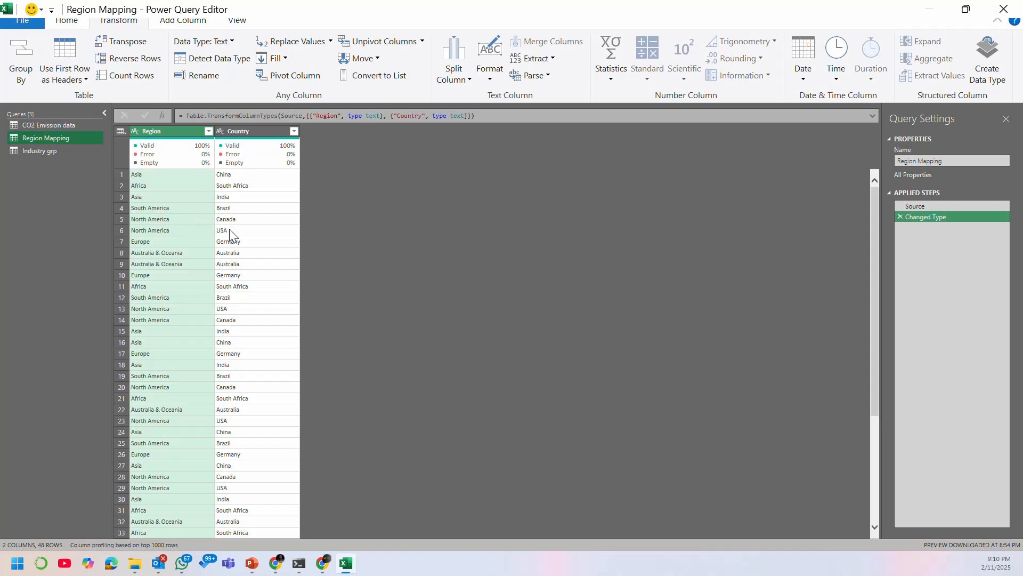
left_click(282, 59)
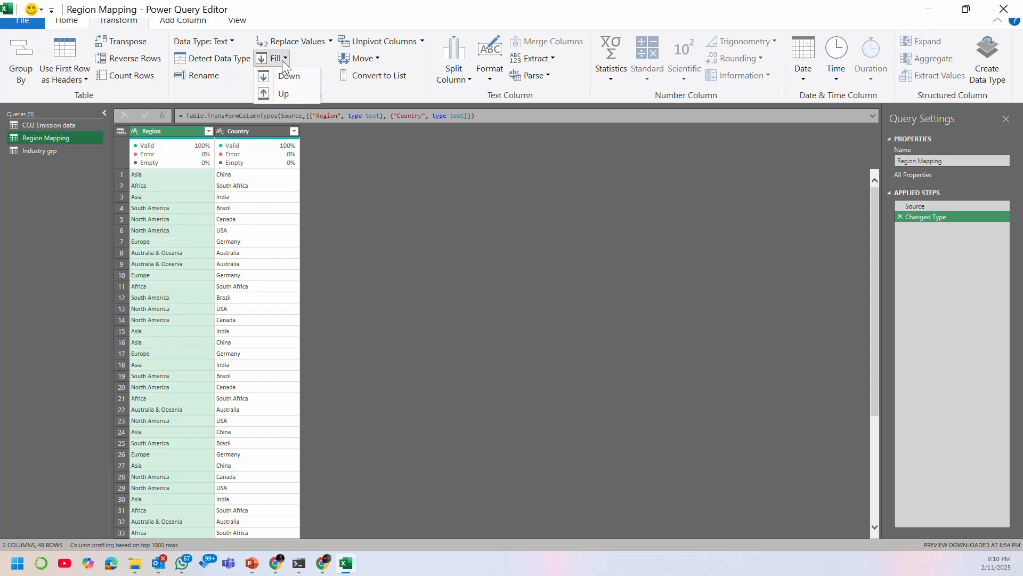
left_click(282, 60)
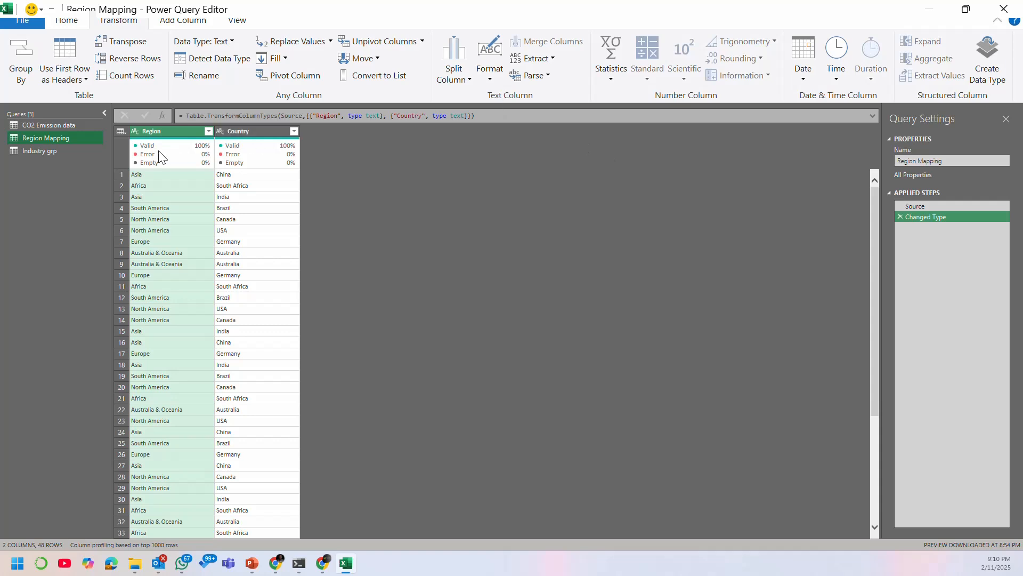
Step: Return to the CO2 Emission data query, and close and load all queries into the workbook
left_click(72, 126)
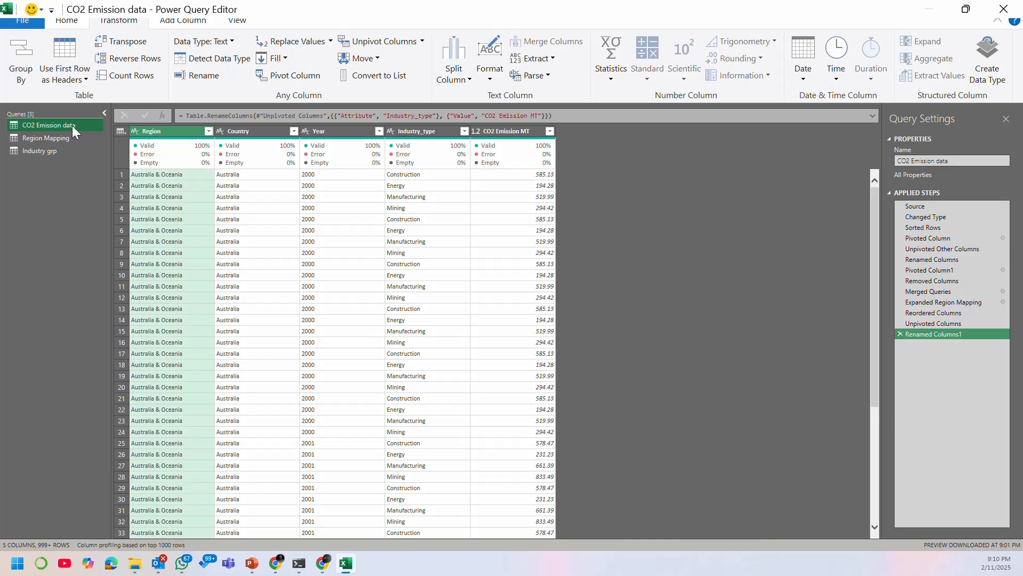
left_click(67, 21)
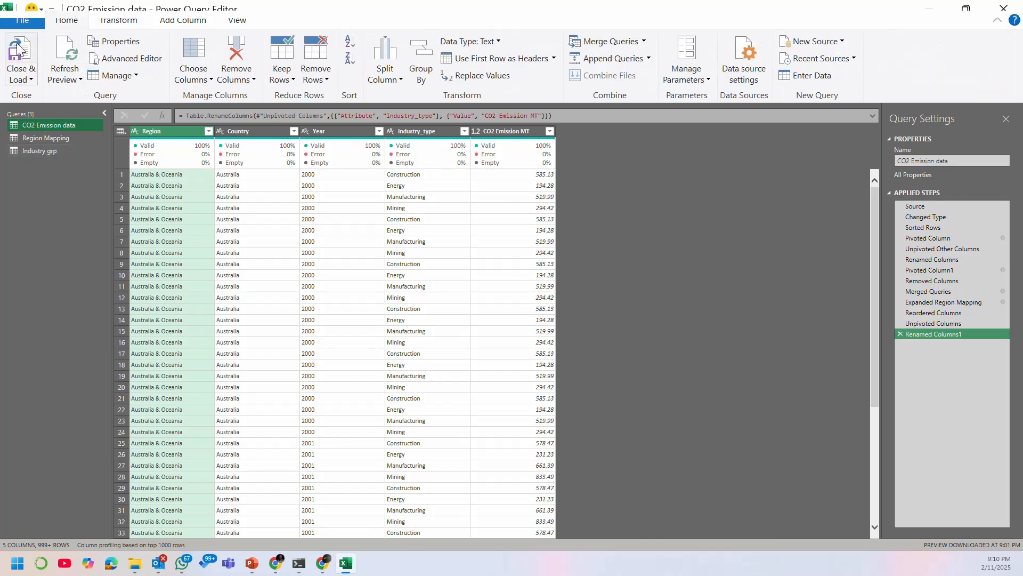
left_click(19, 49)
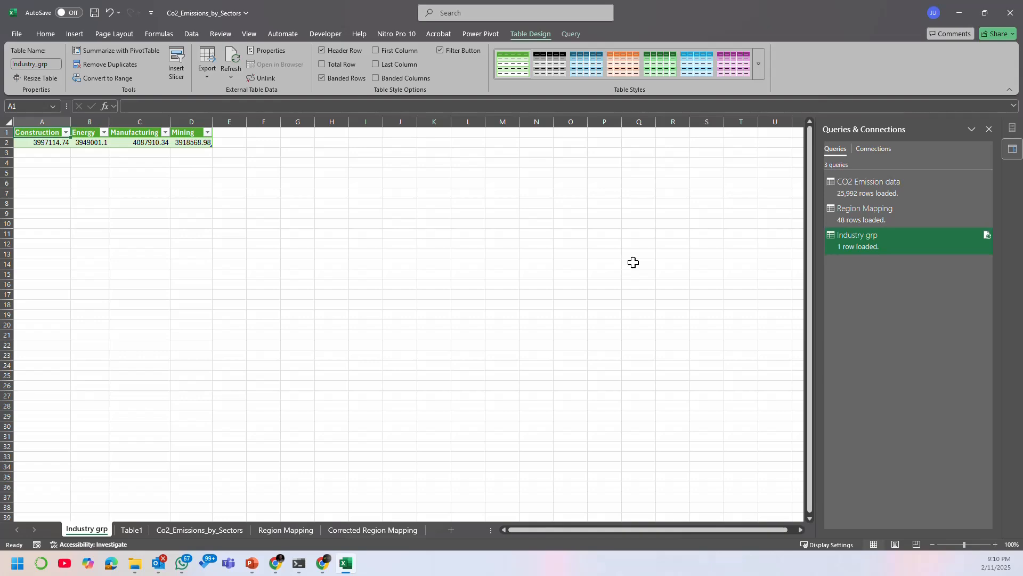
left_click(730, 223)
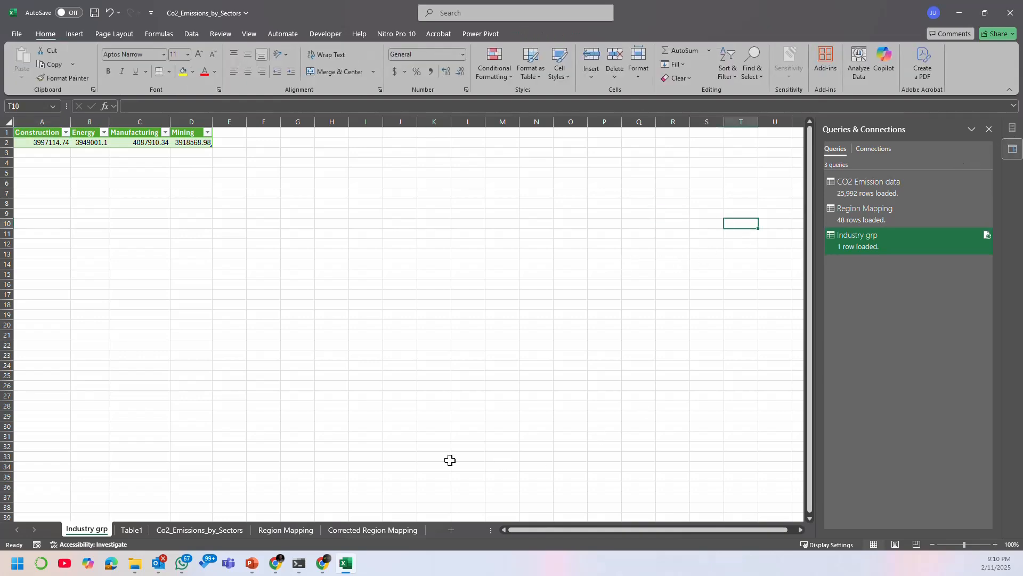
Step: Review the Table1, Co2_Emissions_by_Sectors, Region Mapping and Corrected Region Mapping sheets, and close the list of queries and connections
left_click(194, 530)
left_click(128, 529)
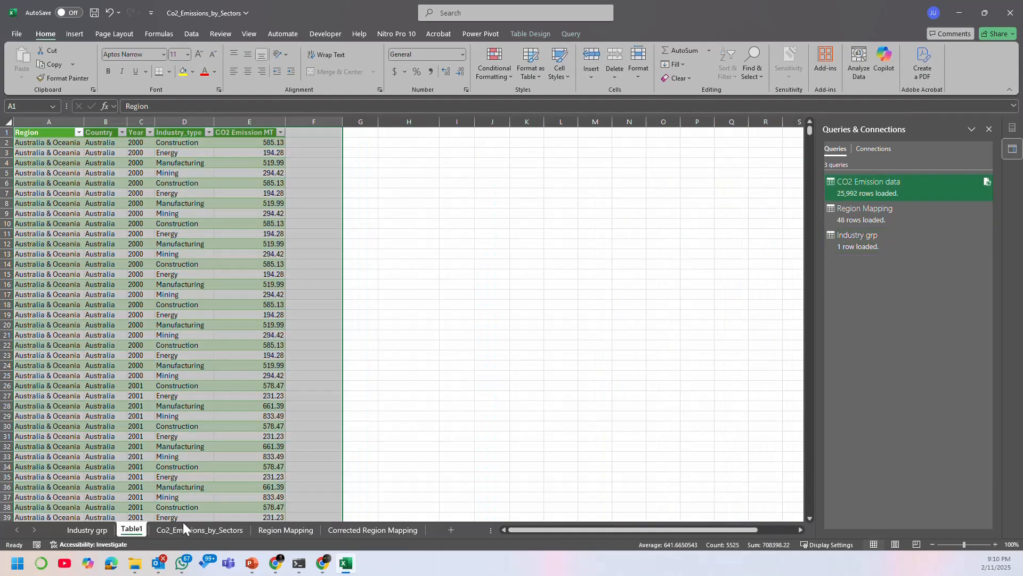
left_click(230, 530)
left_click(286, 529)
left_click(367, 529)
left_click(429, 442)
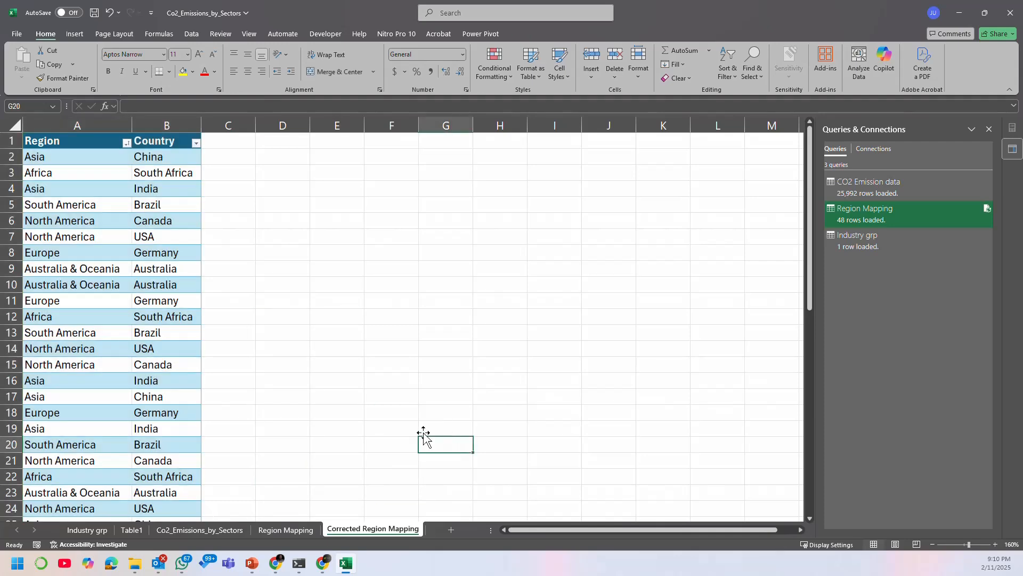
left_click(311, 530)
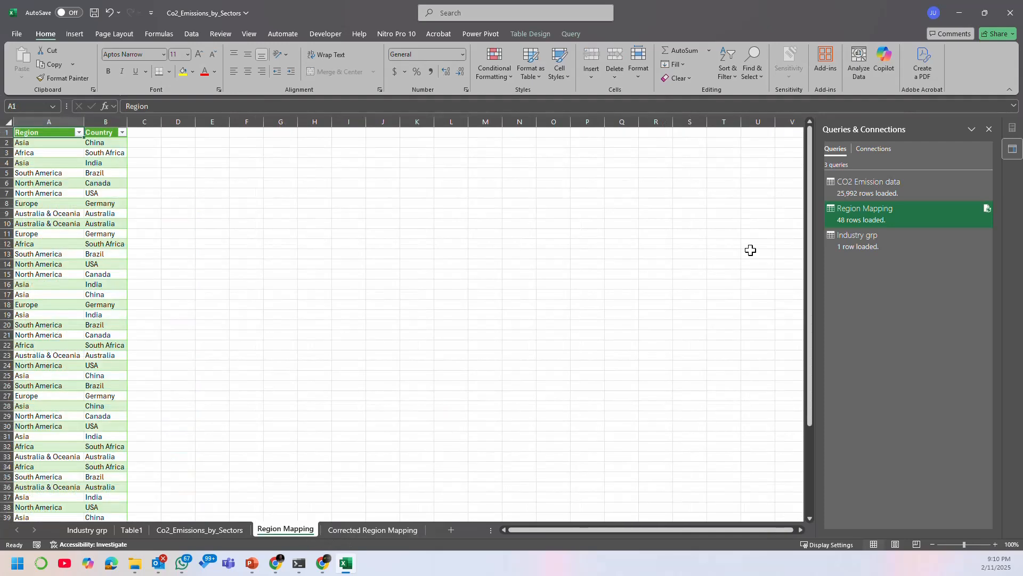
left_click(989, 129)
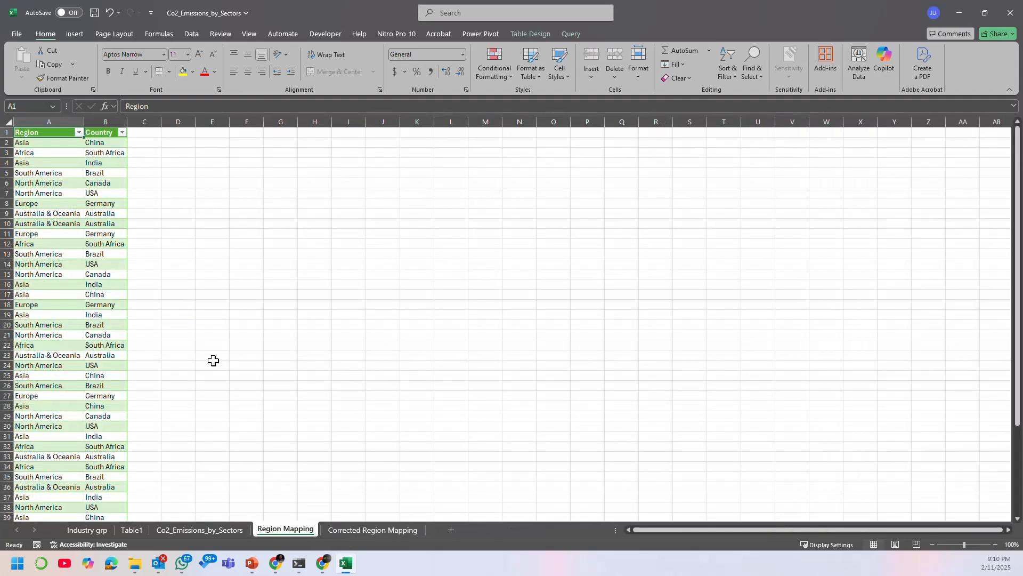
Step: Compare the transposed Industry grp sheet with the Table1 and Co2_Emissions_by_Sectors sheets
left_click(94, 530)
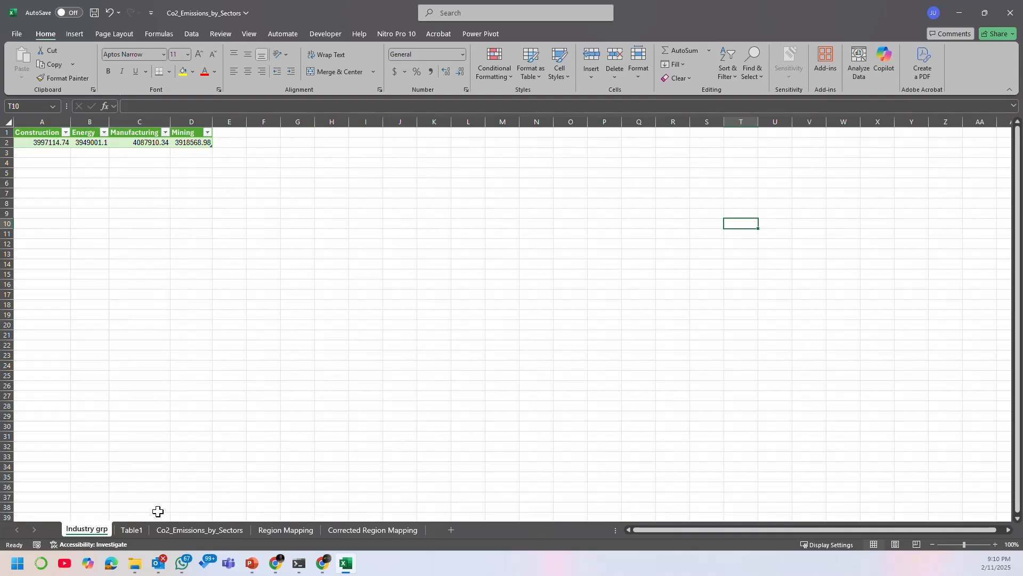
left_click(102, 144)
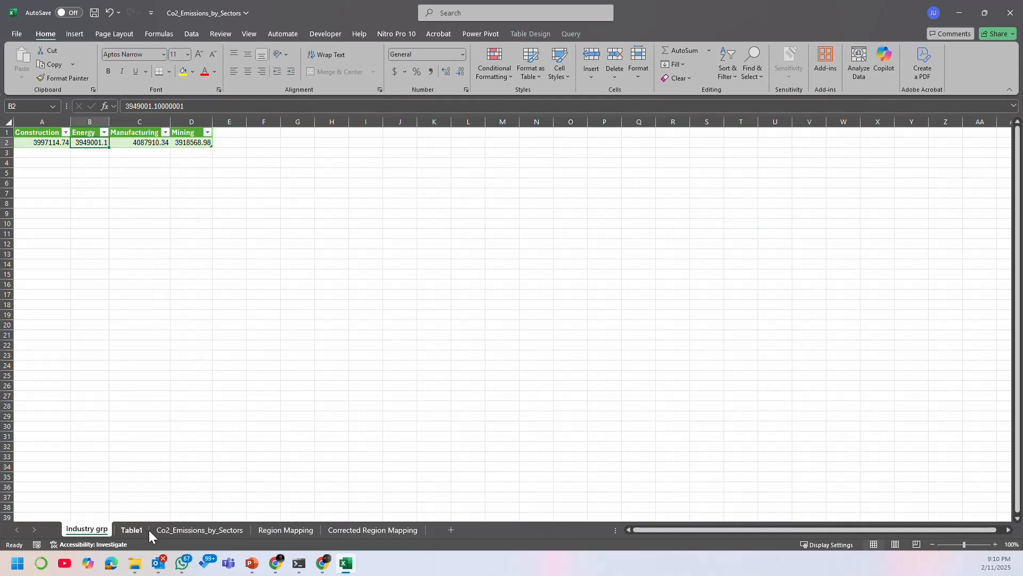
left_click(132, 530)
left_click(184, 531)
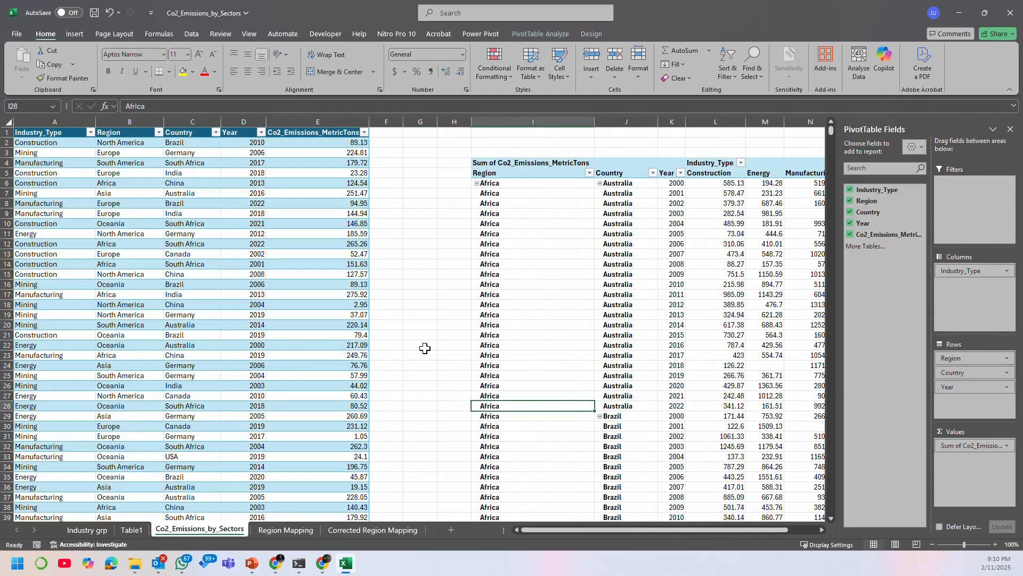
left_click(424, 348)
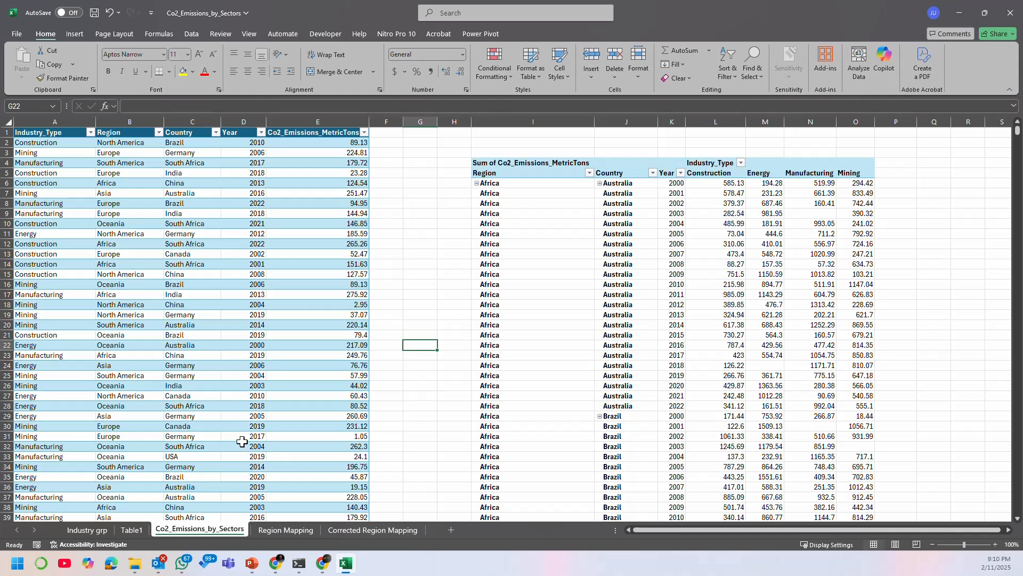
Step: Open the recent Sales Dataset-Power Query workbook from the Downloads folder
left_click(16, 34)
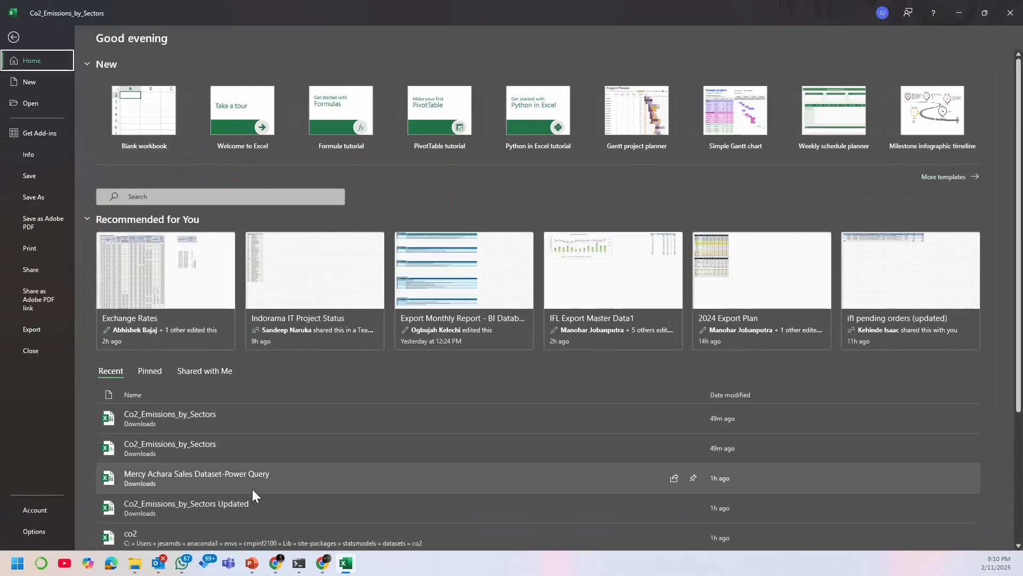
left_click(252, 489)
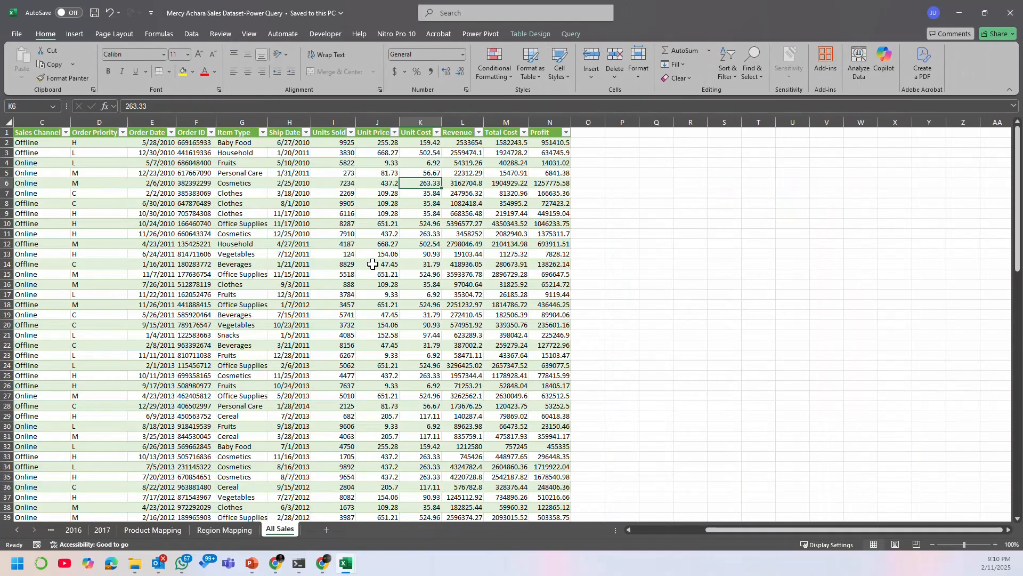
left_click(373, 264)
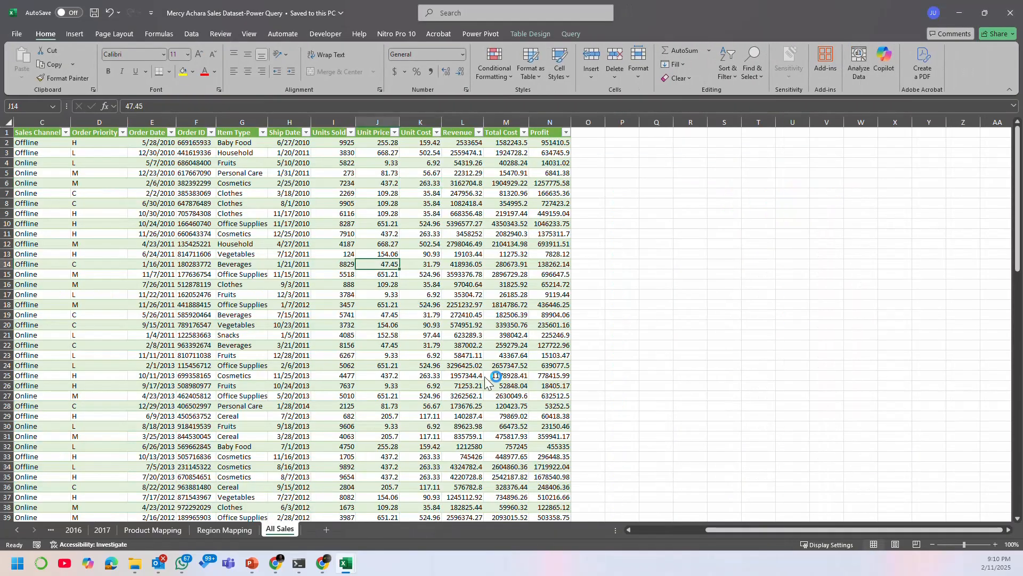
Step: Examine the structure of the yearly sales sheets from 2010 to 2016 in the sales workbook
left_click(22, 527)
left_click(21, 526)
left_click(21, 526)
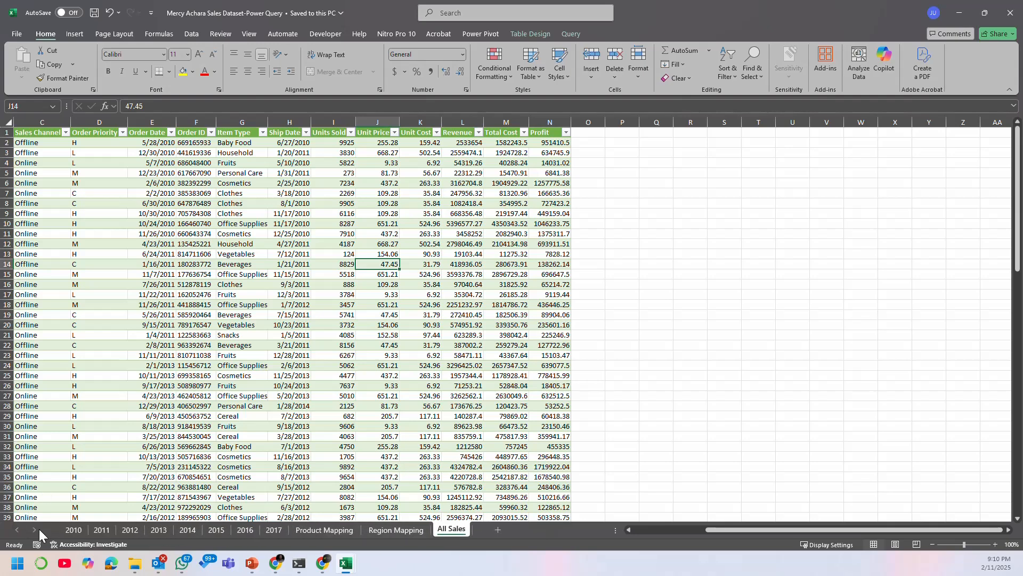
left_click(97, 530)
left_click(125, 495)
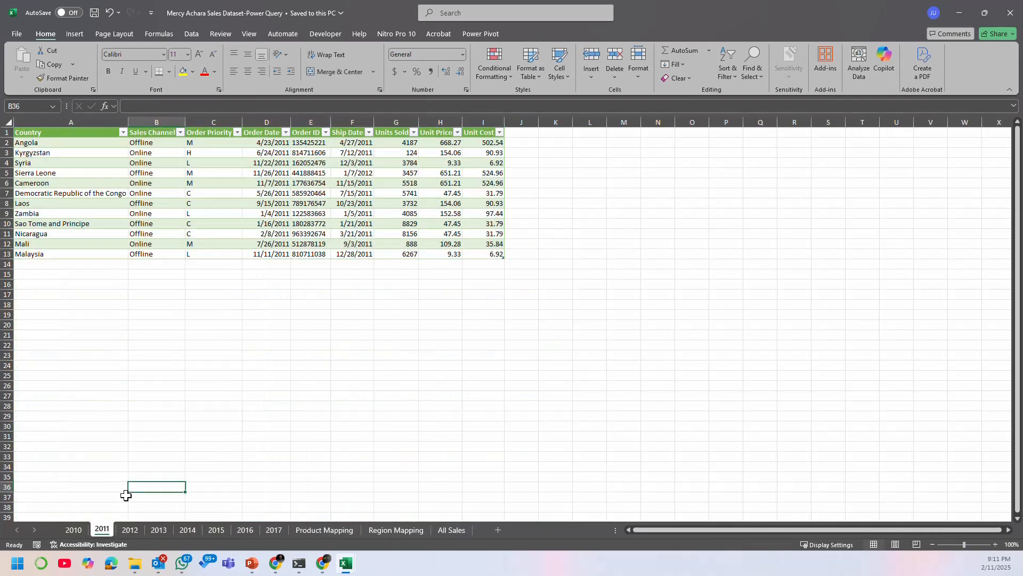
left_click(80, 529)
left_click(130, 530)
left_click(159, 531)
left_click(188, 531)
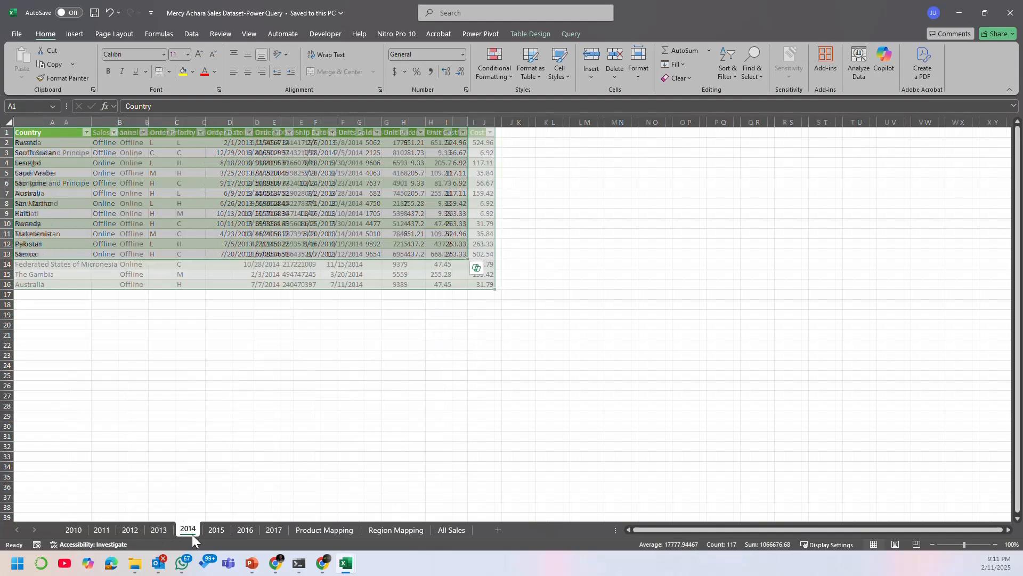
left_click(215, 532)
left_click(234, 533)
Step: Examine the Product Mapping, Region Mapping and All Sales sheets
left_click(325, 529)
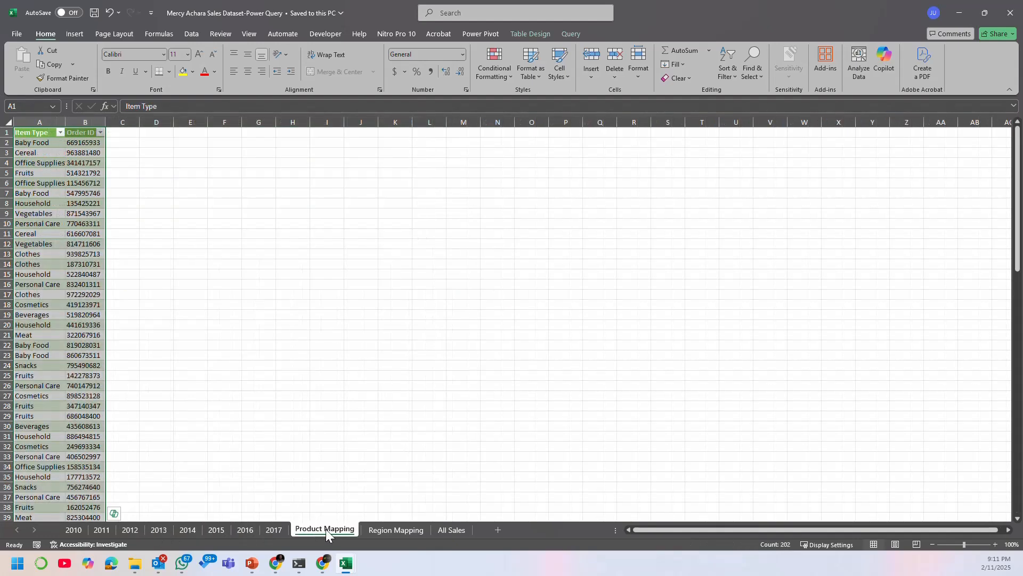
left_click(398, 530)
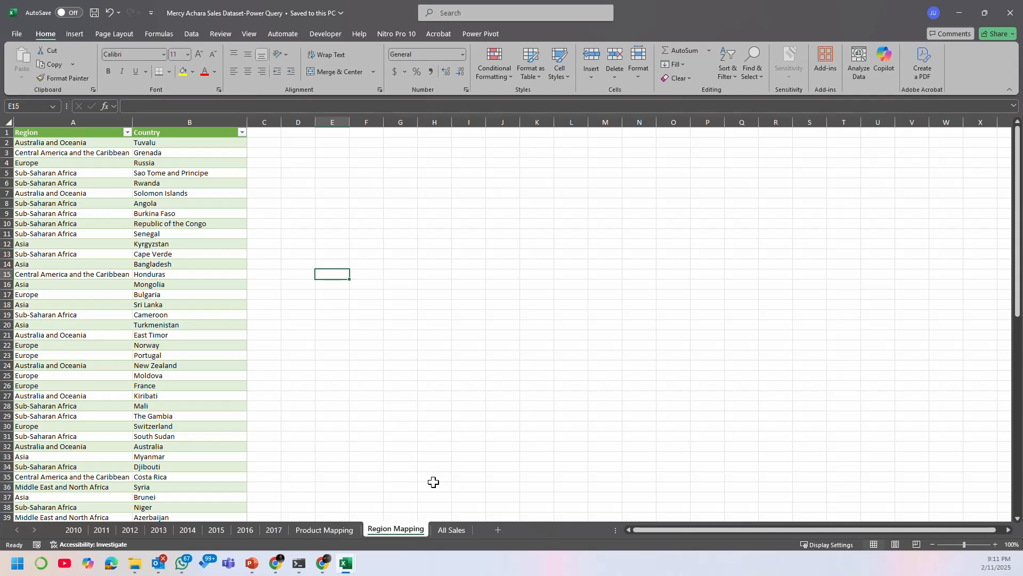
left_click(452, 530)
left_click(334, 220)
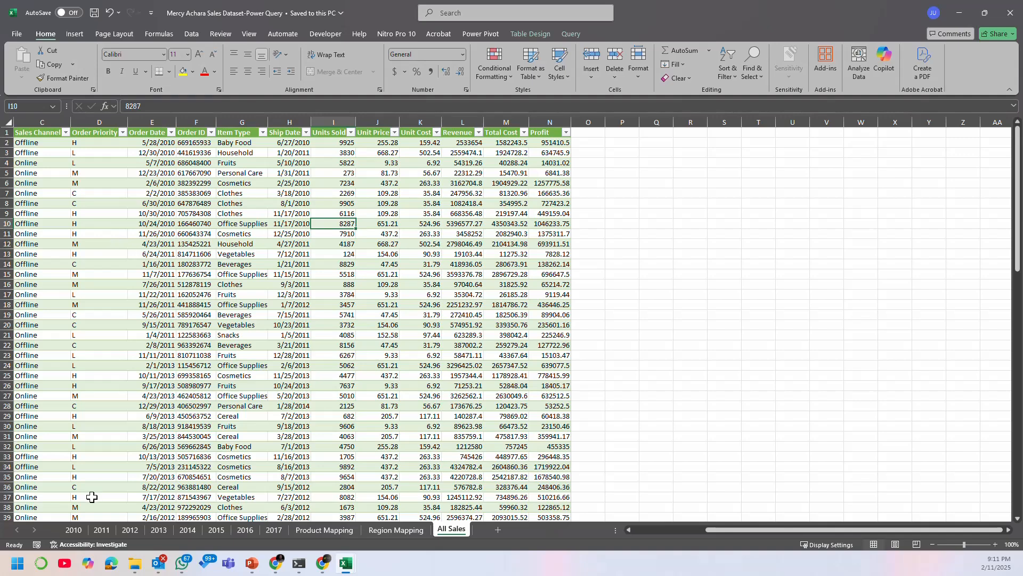
Step: Review the yearly sales sheets from 2010 to 2017, the Product Mapping and Region Mapping sheets, and the combined All Sales sheet
left_click(78, 534)
left_click(101, 530)
left_click(129, 530)
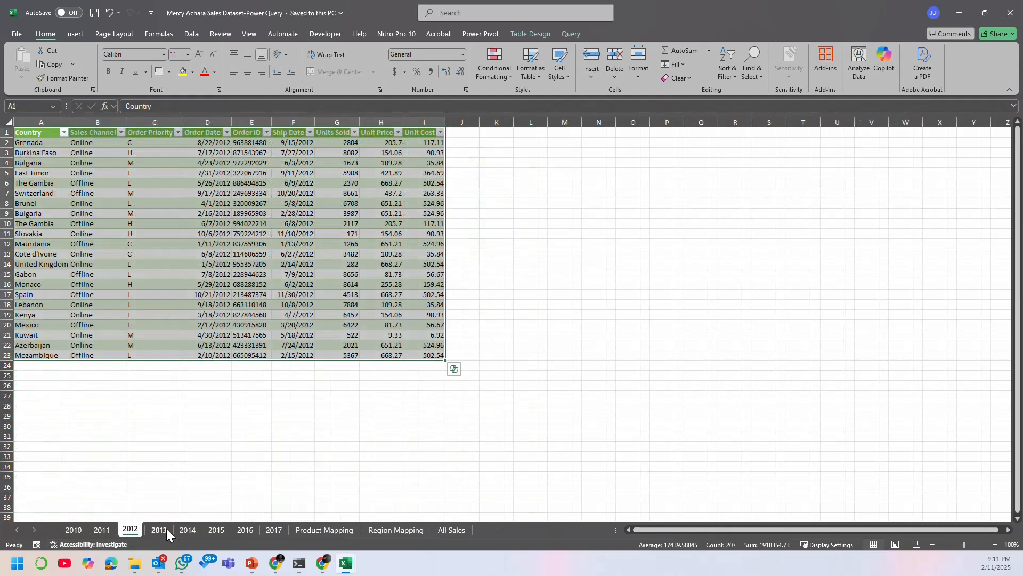
left_click(158, 531)
left_click(188, 530)
left_click(216, 530)
left_click(246, 530)
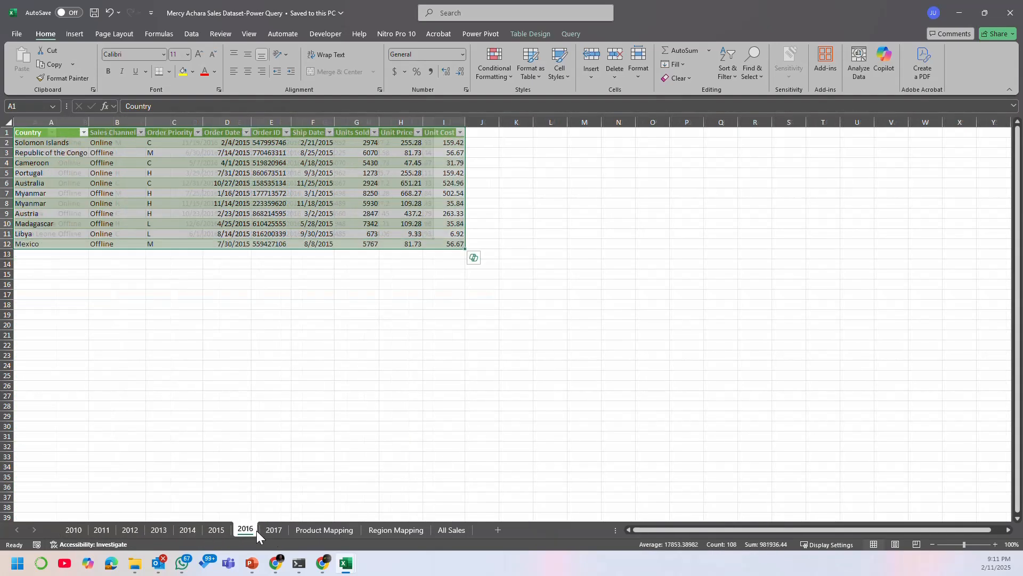
left_click(273, 531)
left_click(329, 530)
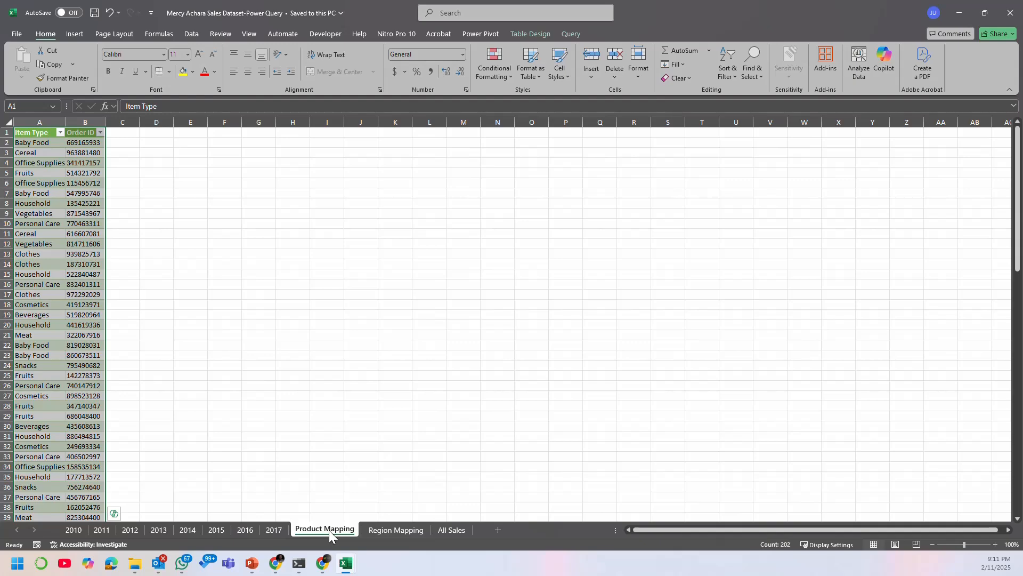
left_click(386, 529)
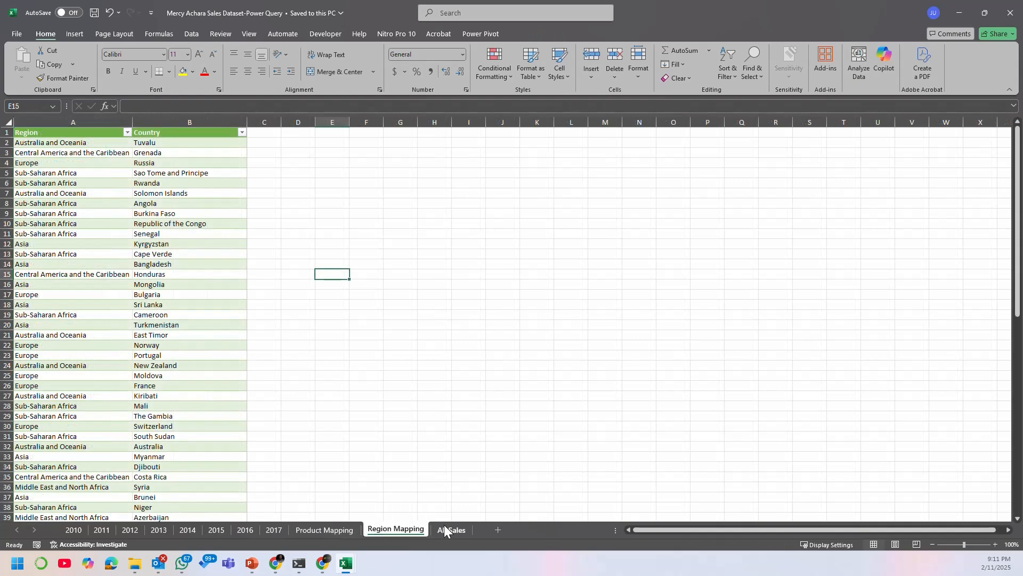
left_click(446, 529)
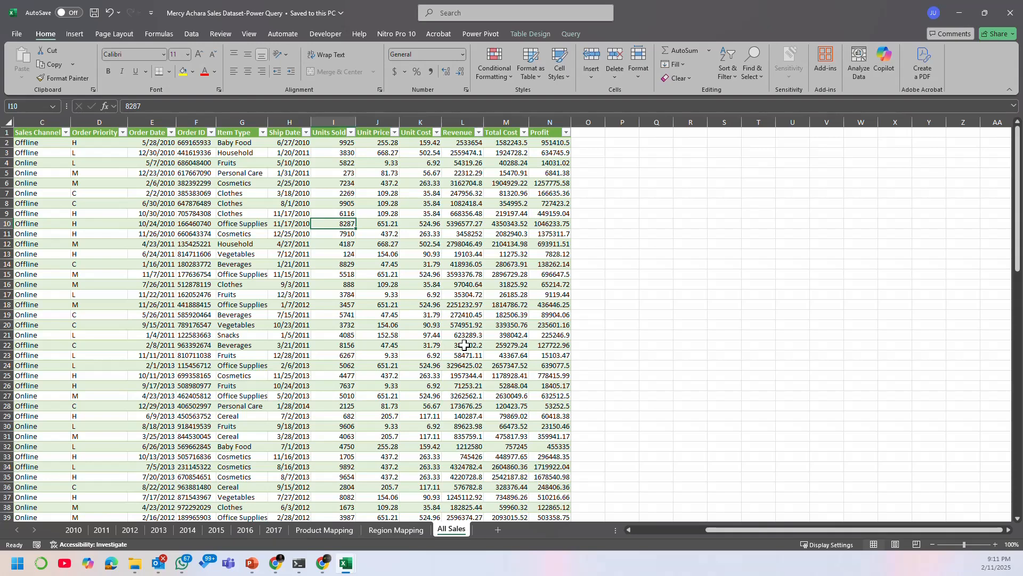
left_click(641, 366)
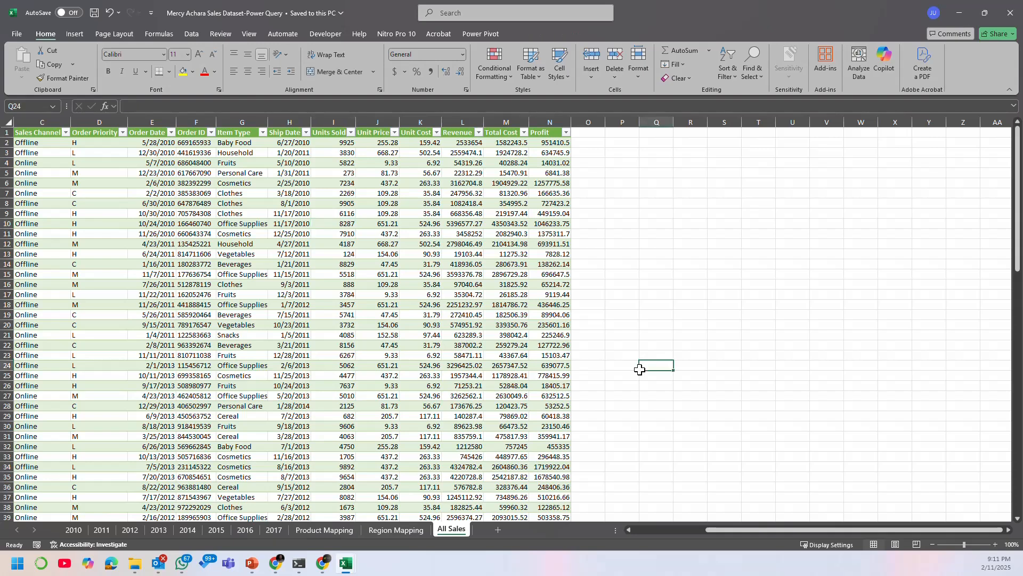
Step: Hide all sheets from 2010 through Region Mapping, leaving only the All Sales sheet
left_click(69, 530)
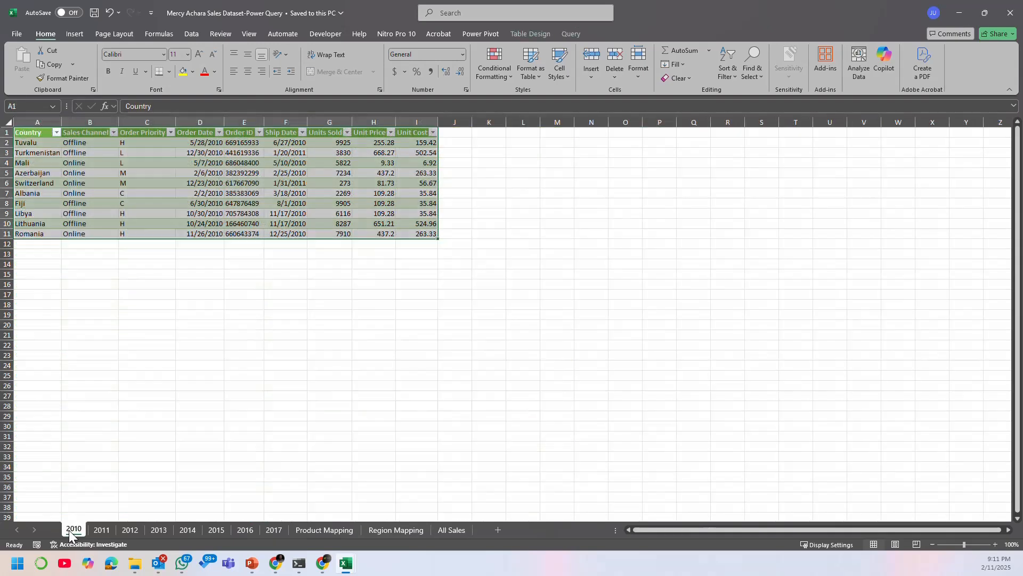
left_click(390, 529, "shift")
right_click(390, 529)
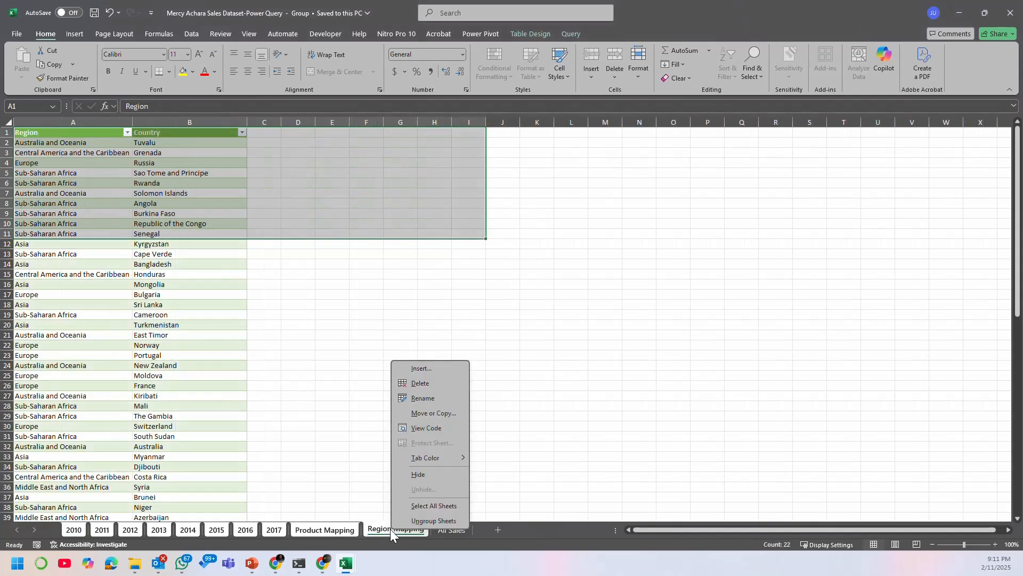
left_click(424, 485)
left_click(283, 445)
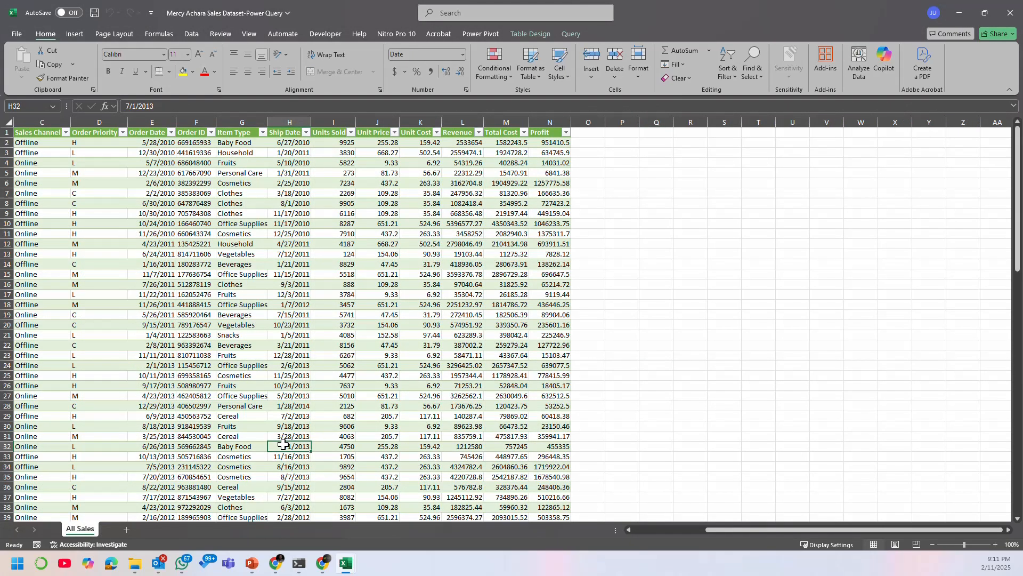
Step: Unhide all the hidden sheets from 2010 through Region Mapping together
right_click(84, 518)
left_click(82, 530)
right_click(83, 531)
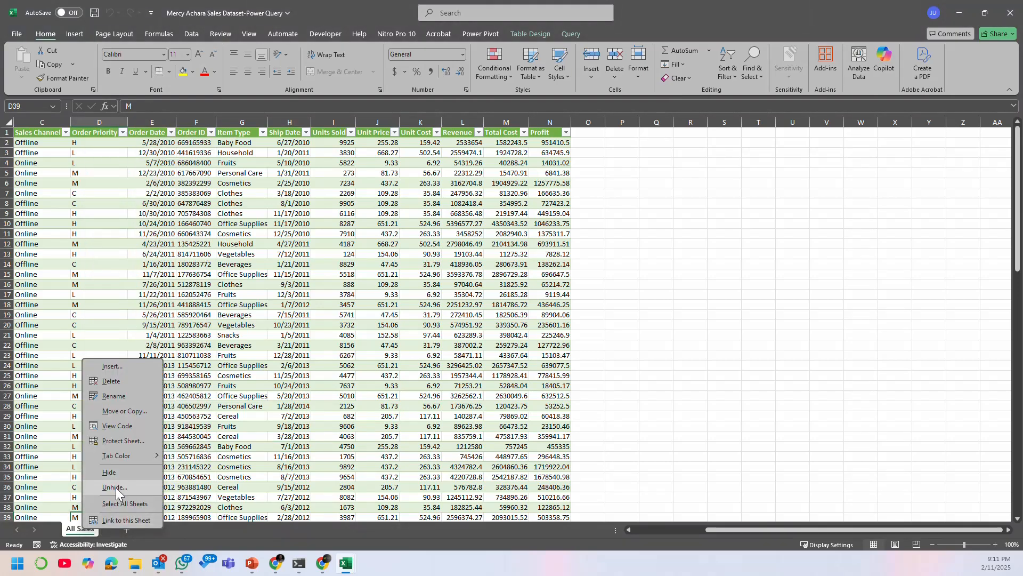
right_click(73, 529)
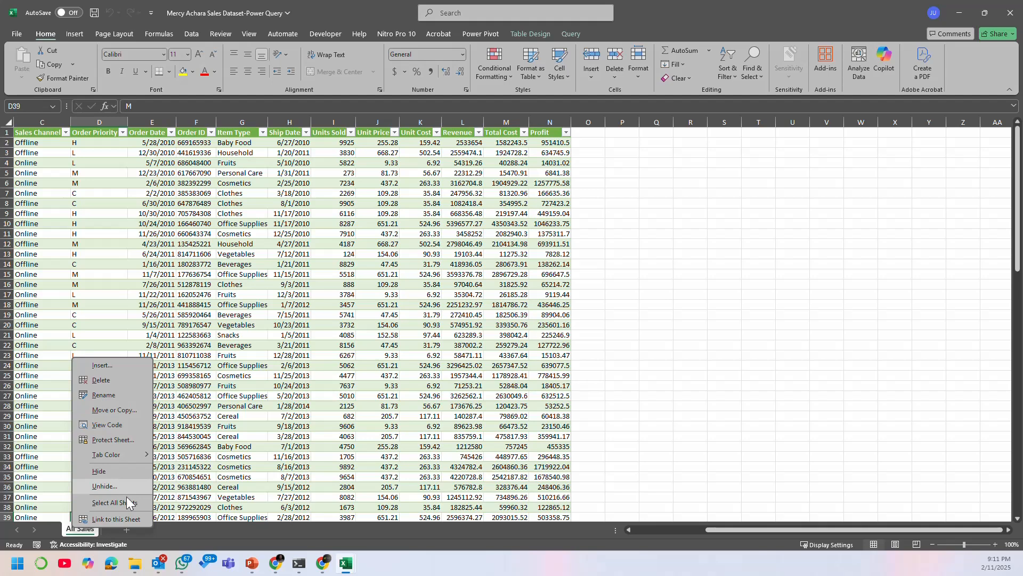
left_click(178, 534)
right_click(77, 530)
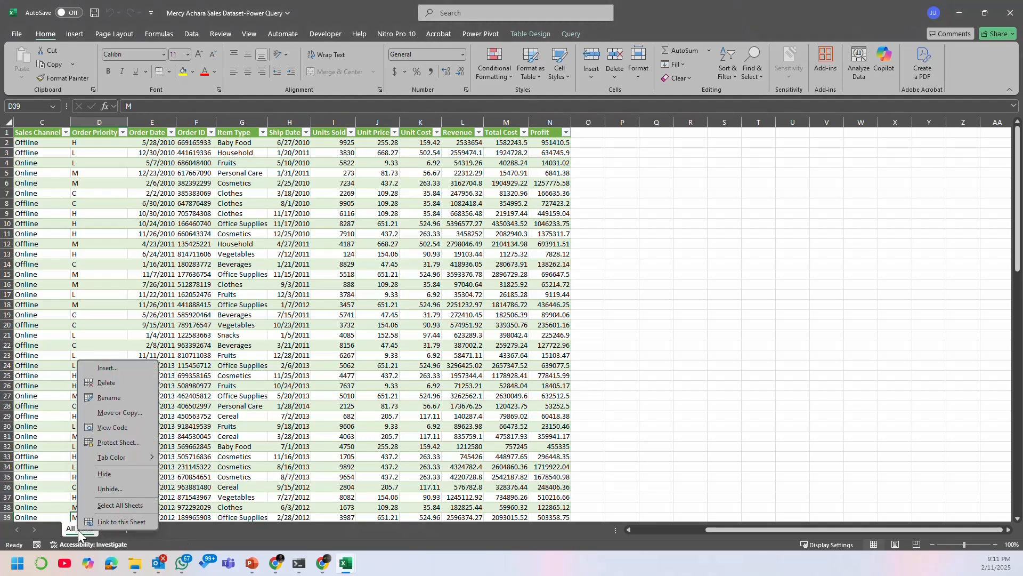
left_click(125, 487)
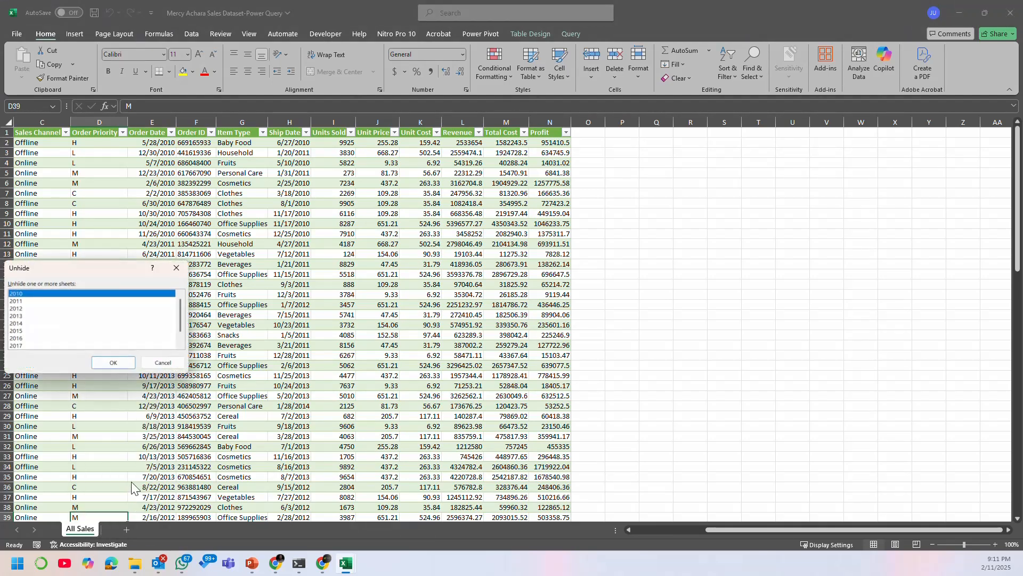
scroll(54, 328, "down", 1)
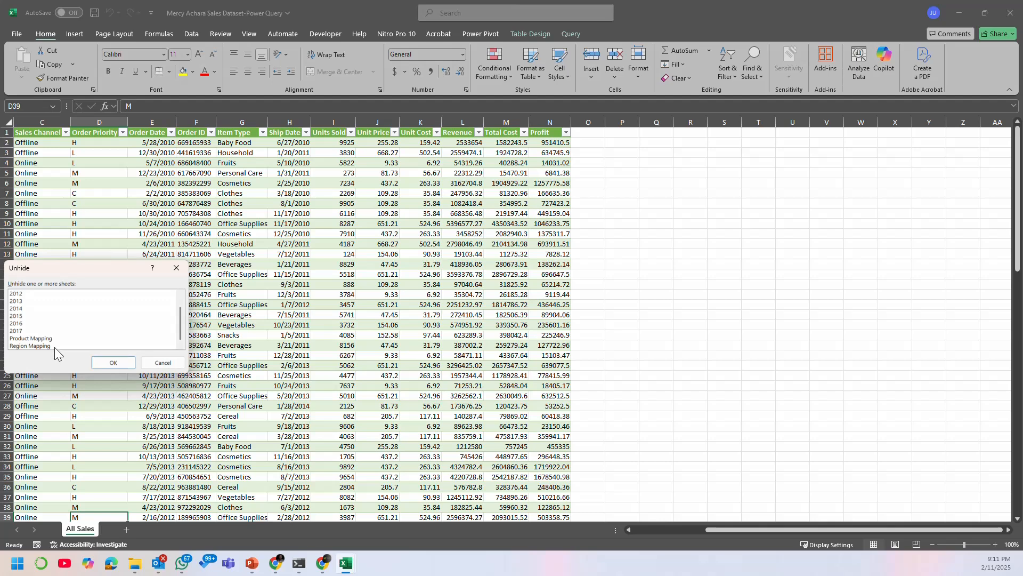
left_click(53, 344, "shift")
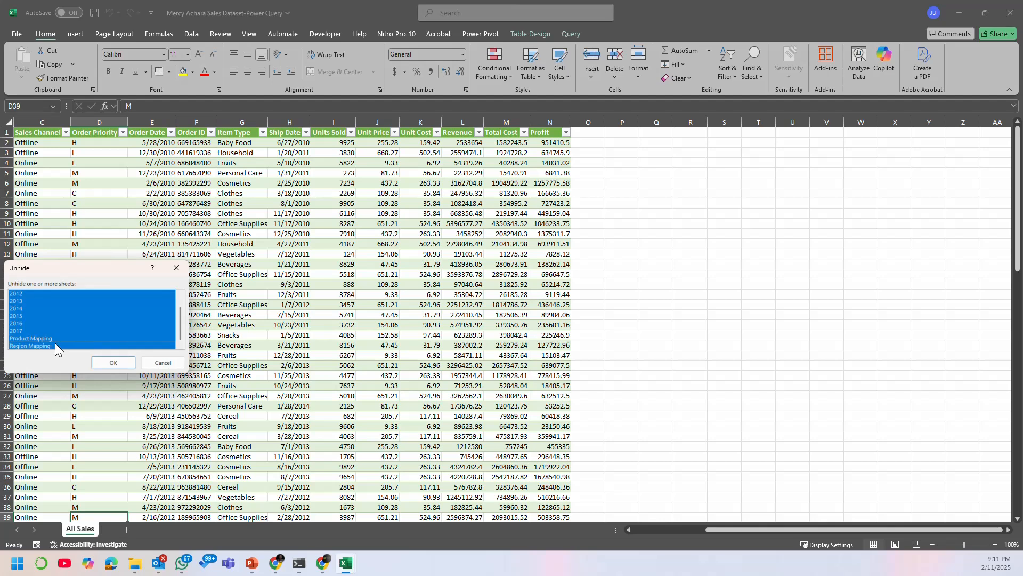
left_click(112, 363)
left_click(347, 344)
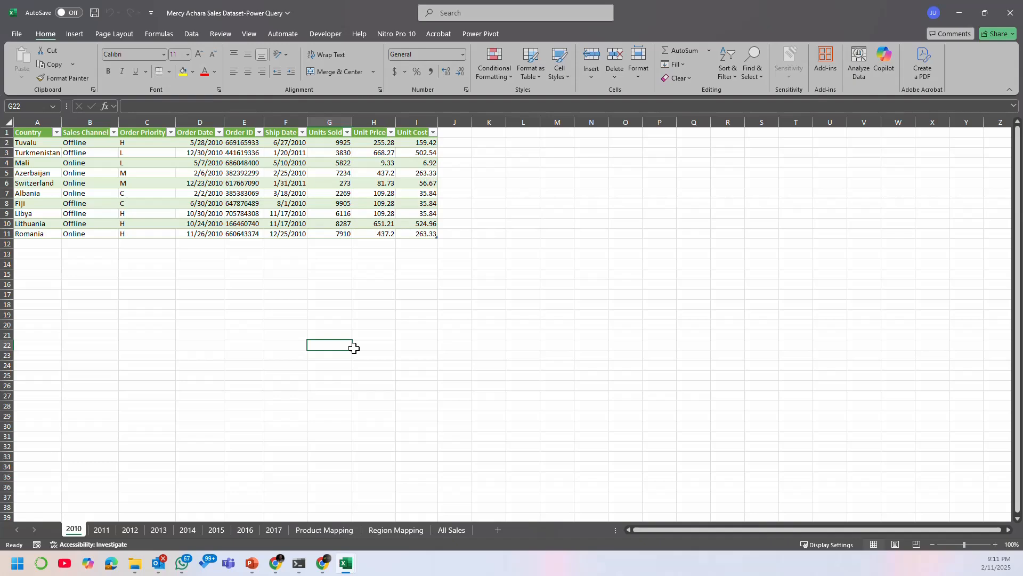
Step: Look over the cell options and query commands available for the All Sales table
left_click(450, 529)
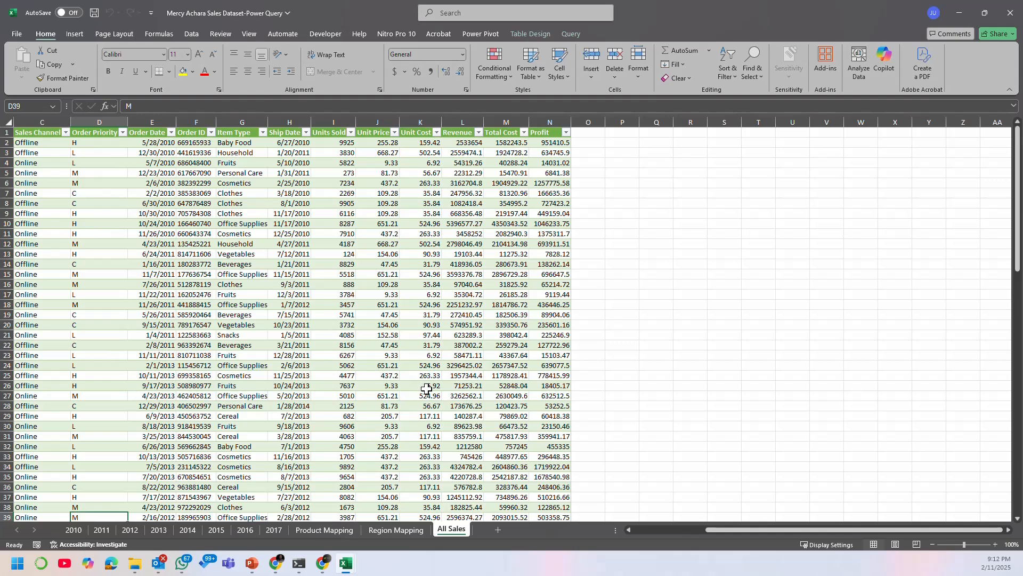
left_click(385, 243)
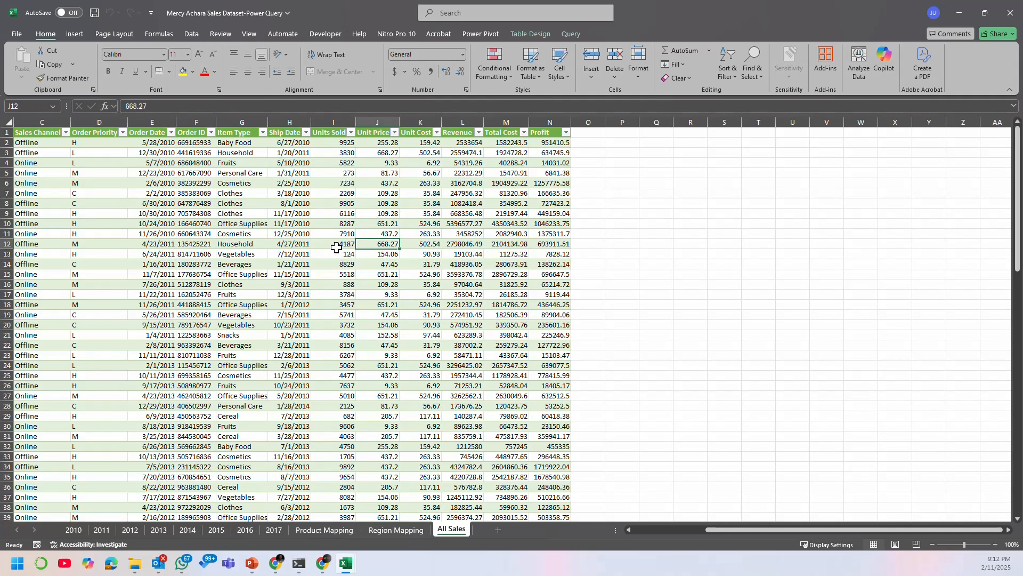
right_click(337, 248)
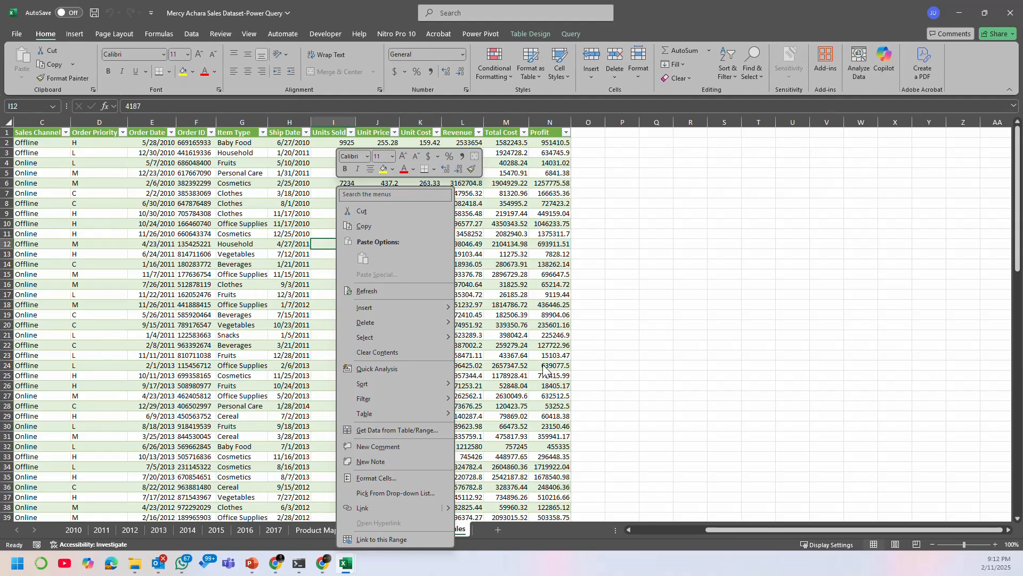
left_click(504, 355)
left_click(571, 34)
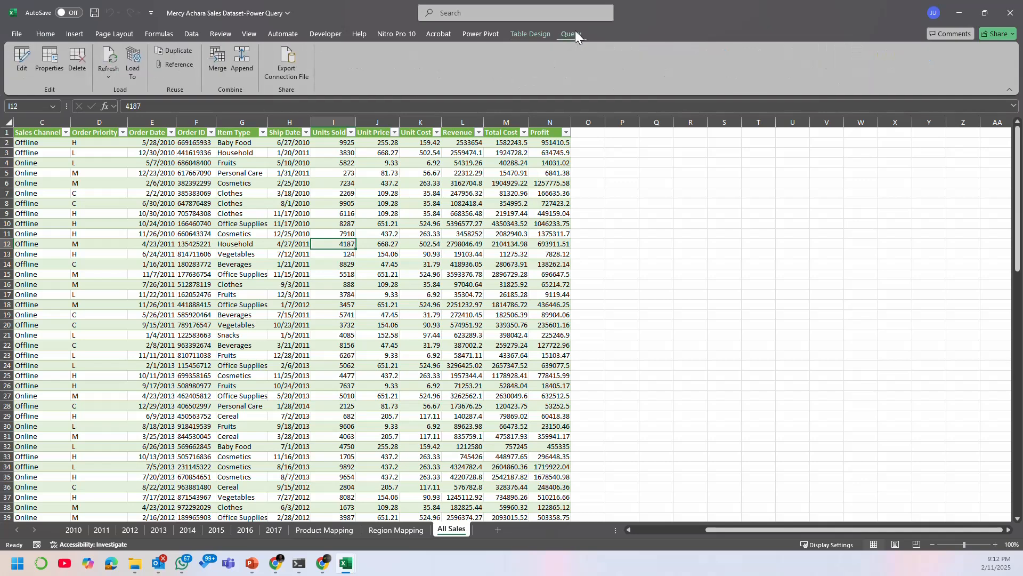
left_click(249, 281)
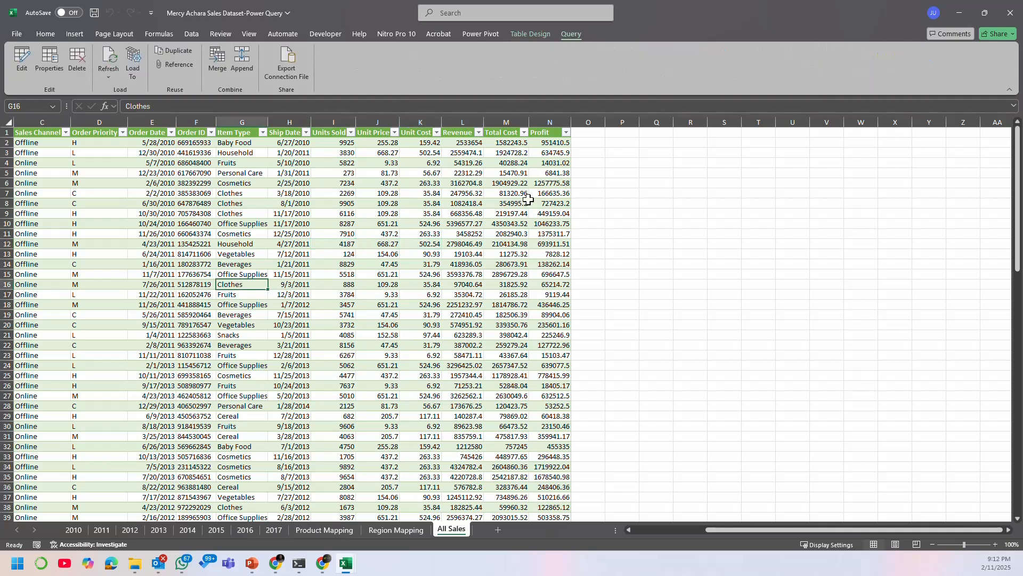
left_click(674, 241)
left_click(646, 364)
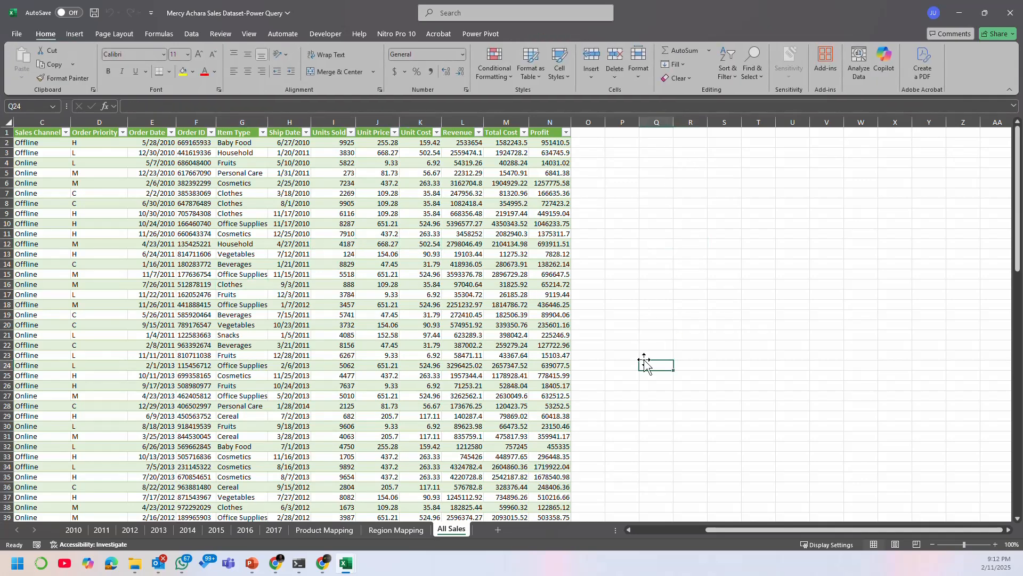
Step: Show the workbook's queries and connections from the All Sales table and inspect the Region Mapping query's details
left_click(334, 304)
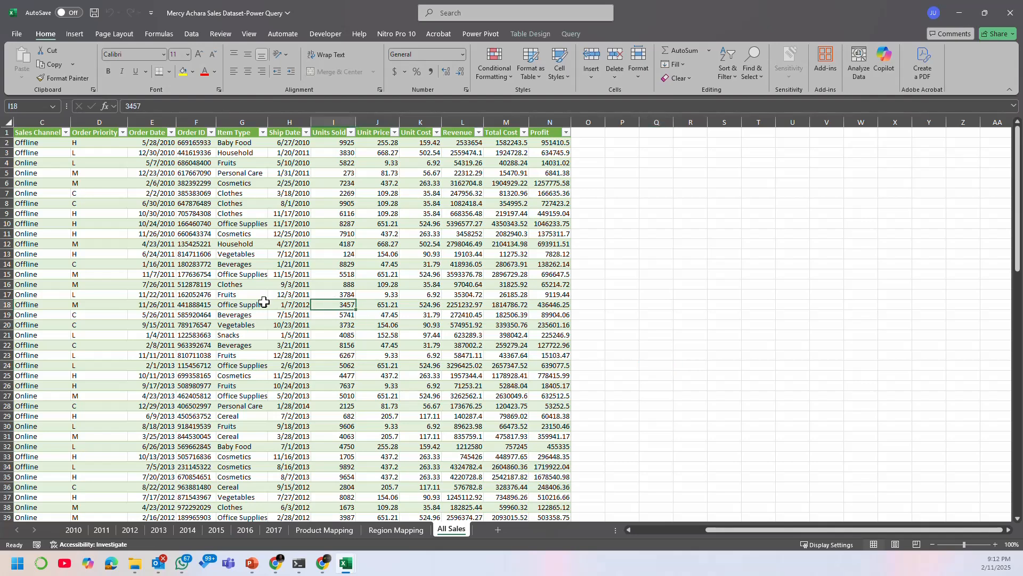
left_click(228, 273)
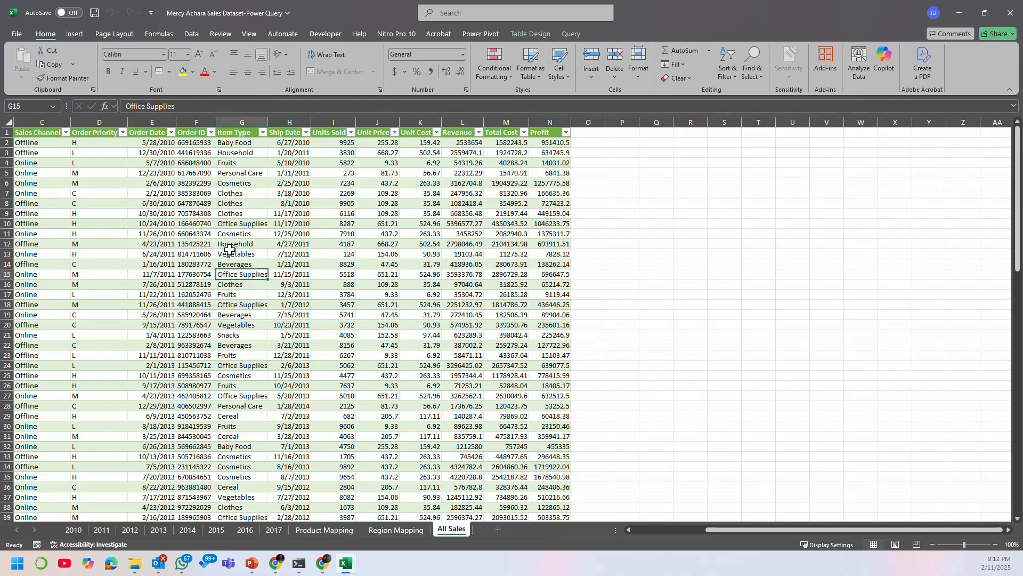
left_click(191, 37)
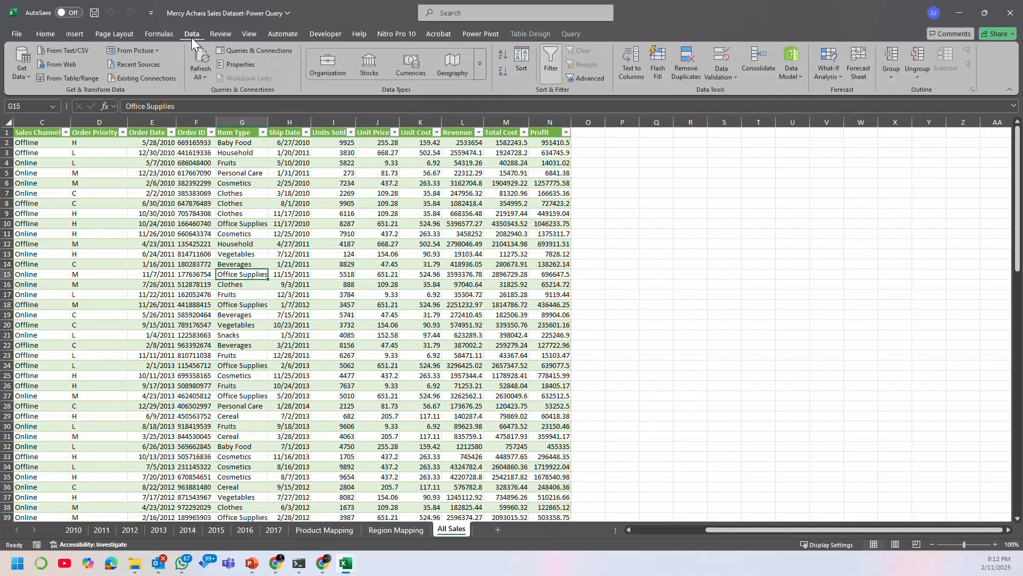
left_click(260, 53)
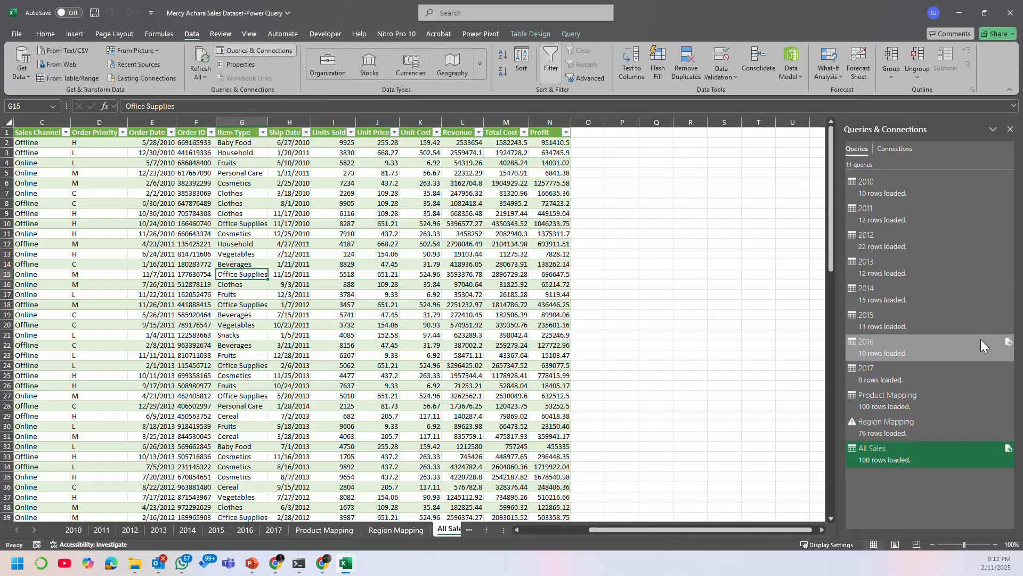
mouse_move(981, 341)
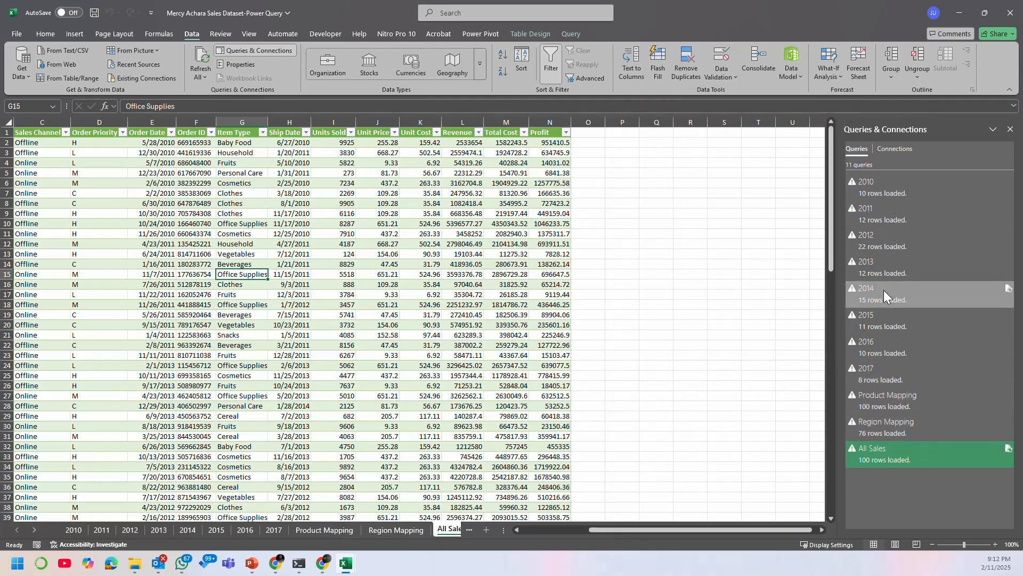
mouse_move(887, 425)
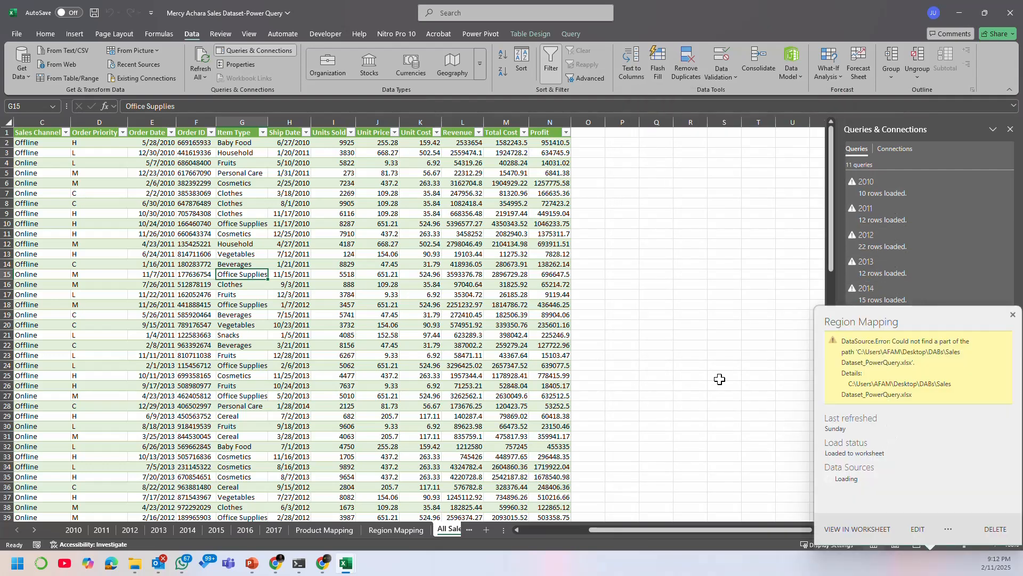
Step: Close the Sales Dataset-Power Query workbook and answer its save prompt
left_click(594, 223)
left_click(676, 204)
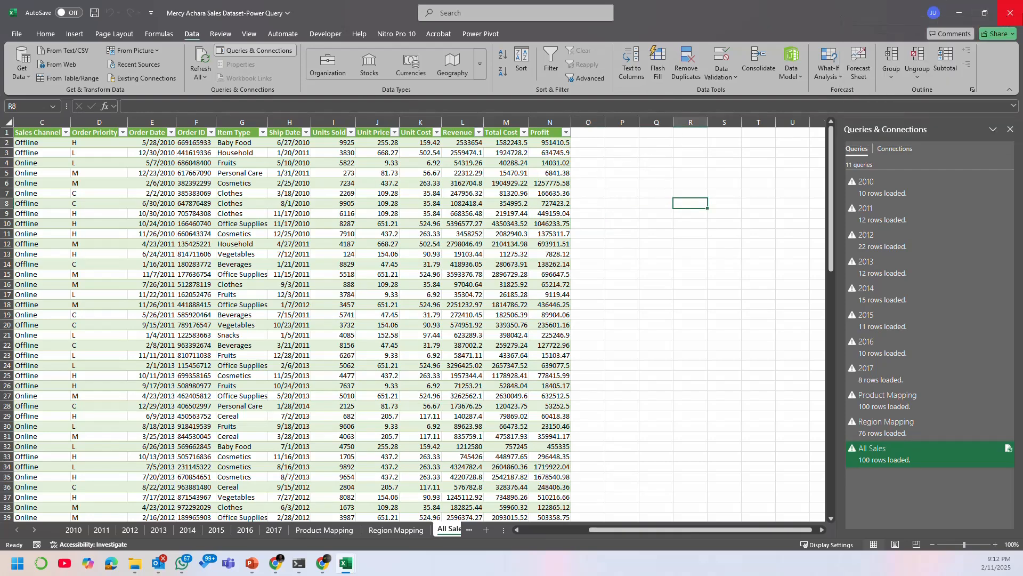
left_click(1006, 24)
left_click(514, 298)
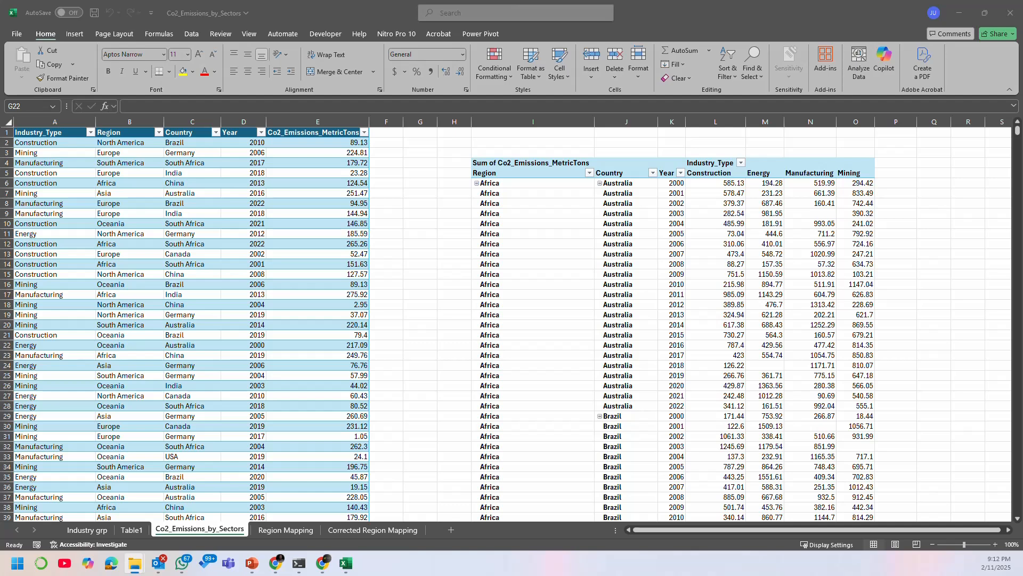
Step: Switch to the Sales Report - PQ workbook and enable its external data connections
key("alt+Tab")
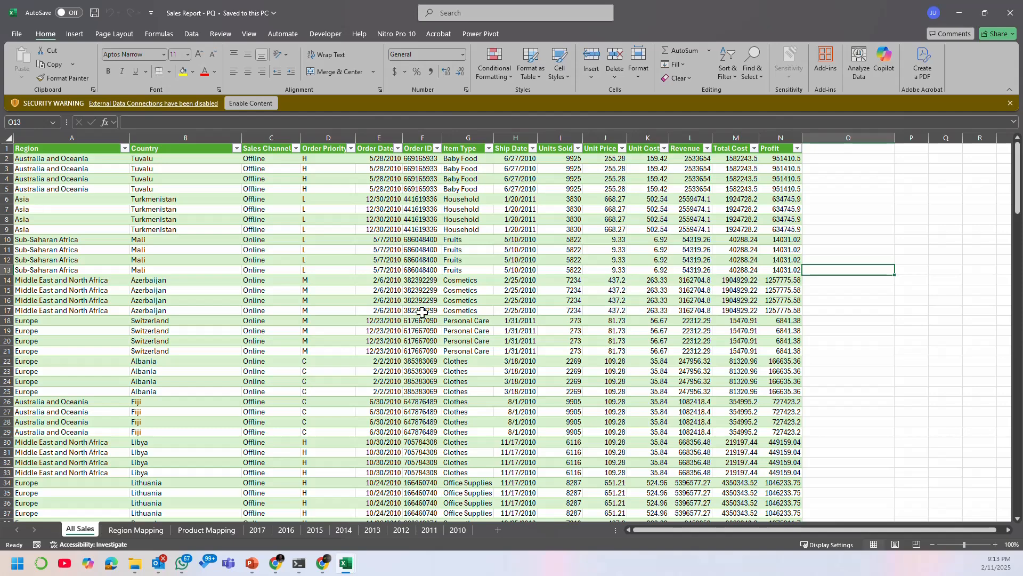
left_click(235, 101)
left_click(360, 230)
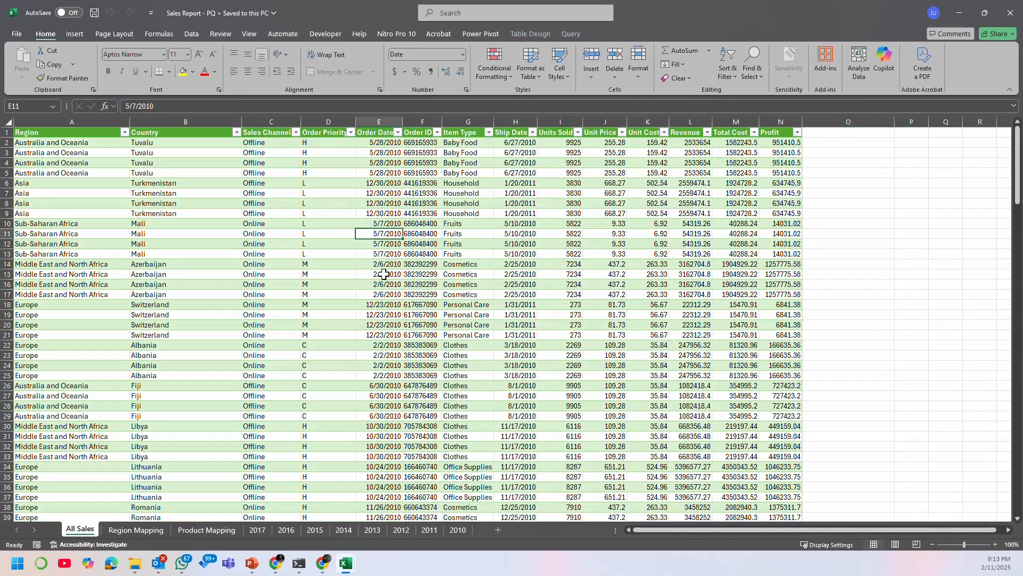
Step: Examine the Region Mapping, Product Mapping and yearly sheets in the report workbook, ending on All Sales
left_click(132, 530)
left_click(196, 530)
left_click(257, 530)
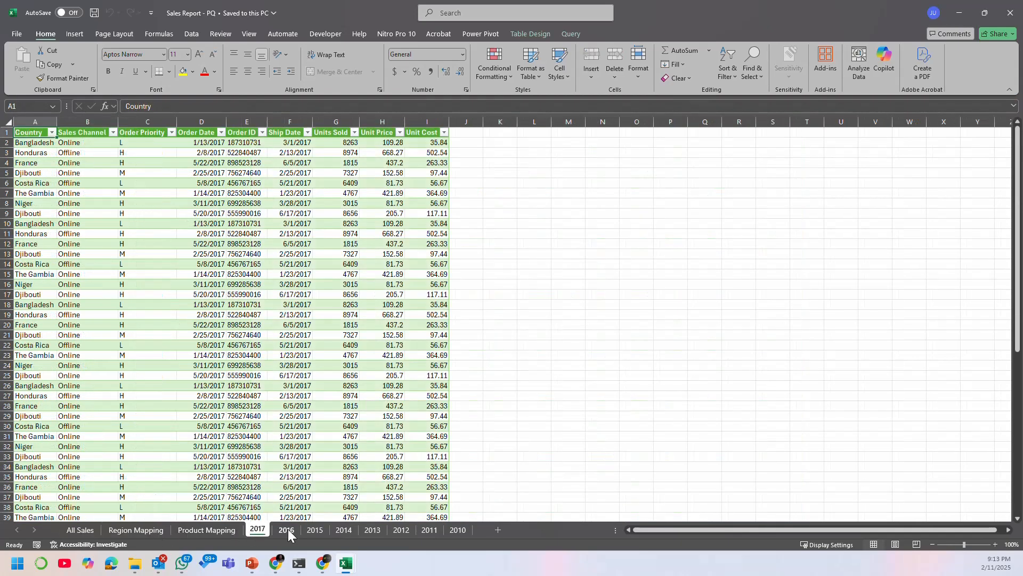
left_click(286, 530)
left_click(430, 530)
left_click(457, 531)
left_click(402, 531)
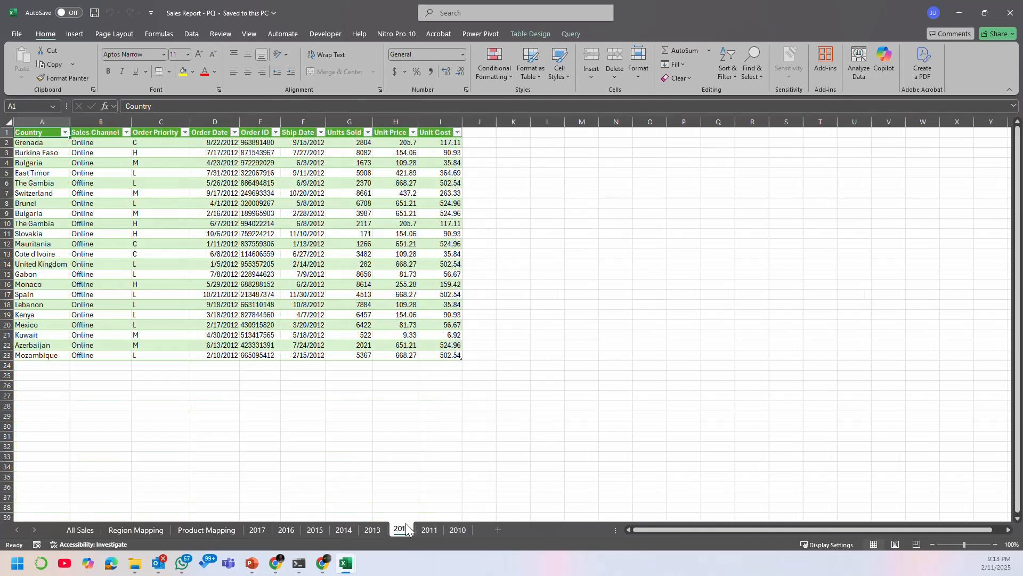
left_click(94, 529)
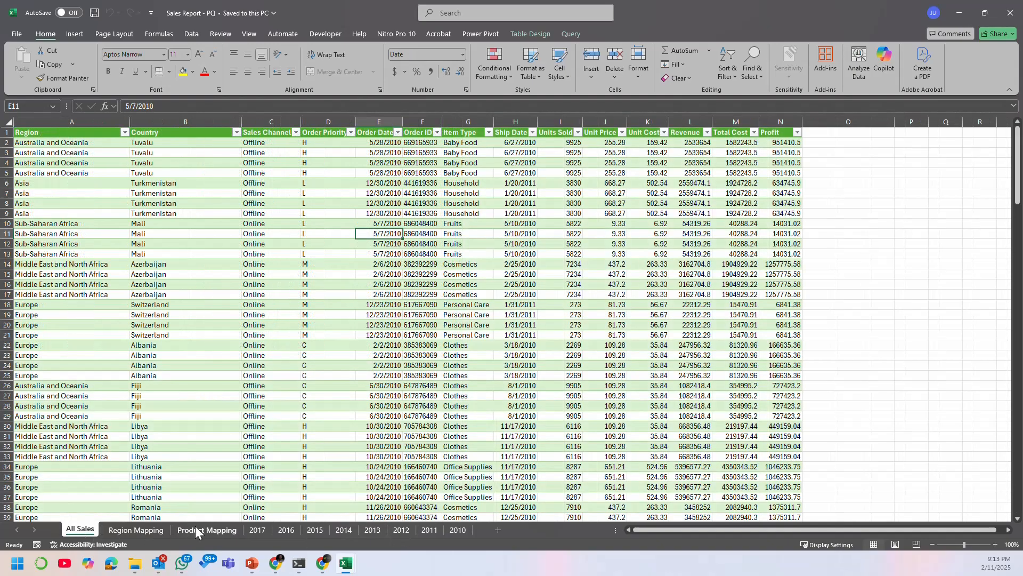
Step: Check the Region Mapping and 2011 sheets against the combined All Sales table
left_click(134, 530)
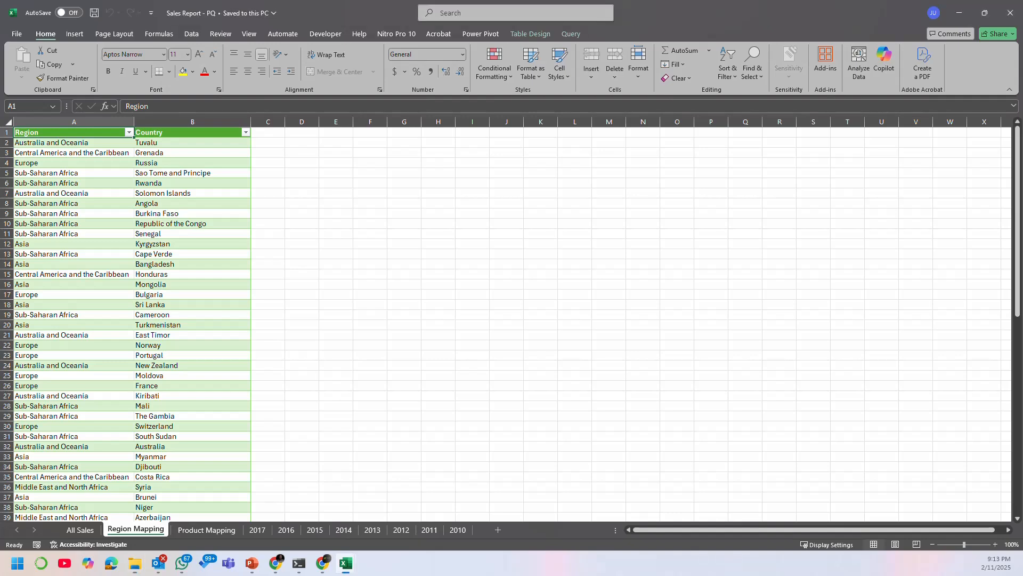
left_click(428, 530)
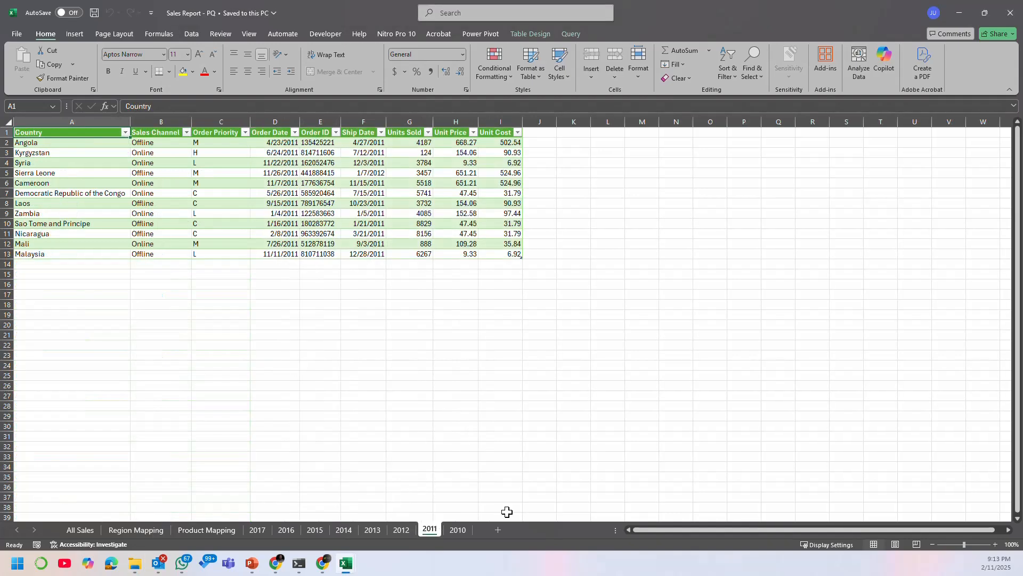
left_click(92, 530)
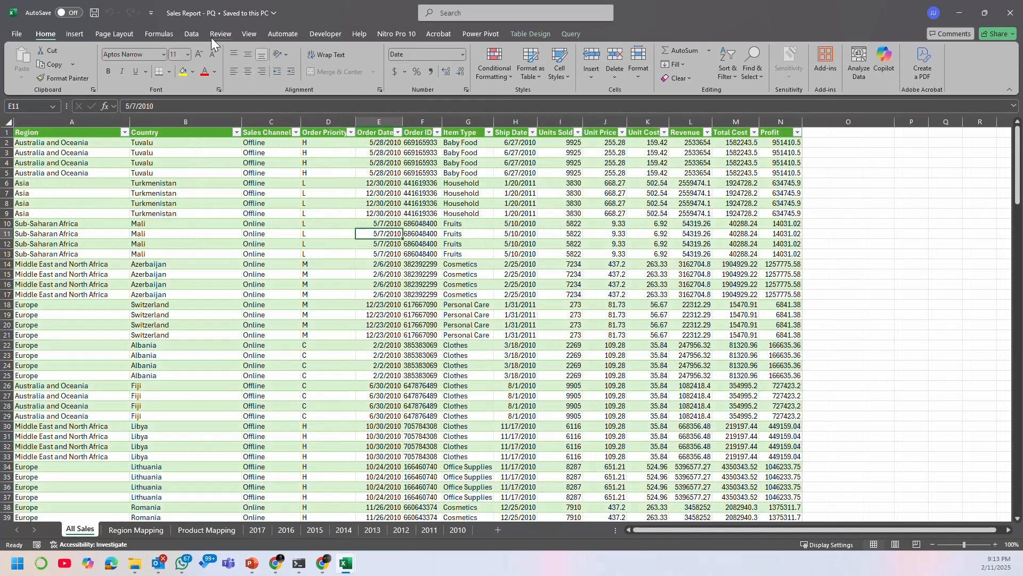
Step: Show the workbook's queries and change the 2010 query to Only Create Connection, accepting the deletion of its loaded table
left_click(186, 32)
left_click(246, 52)
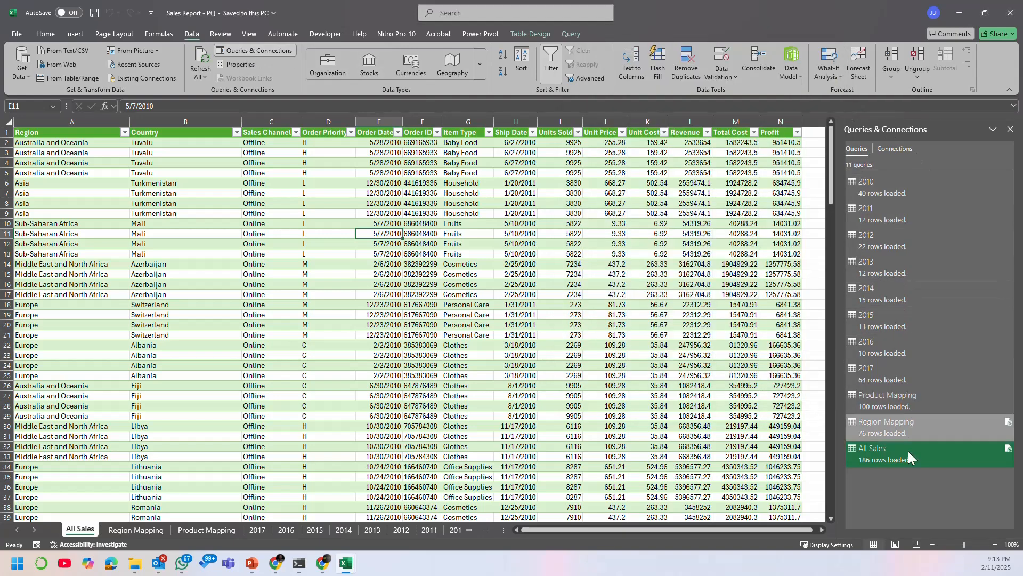
mouse_move(893, 202)
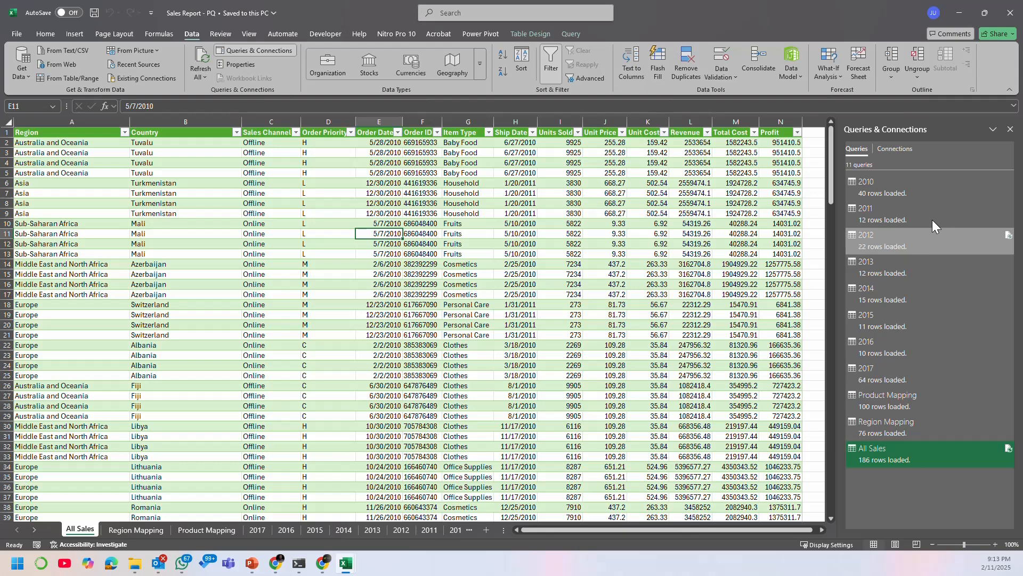
left_click(919, 186)
right_click(897, 197)
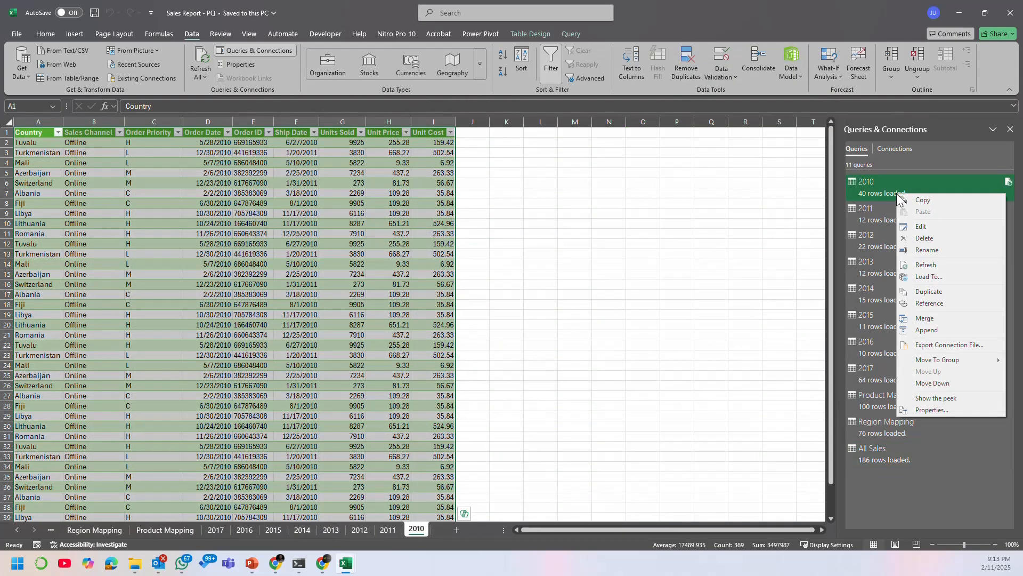
left_click(954, 277)
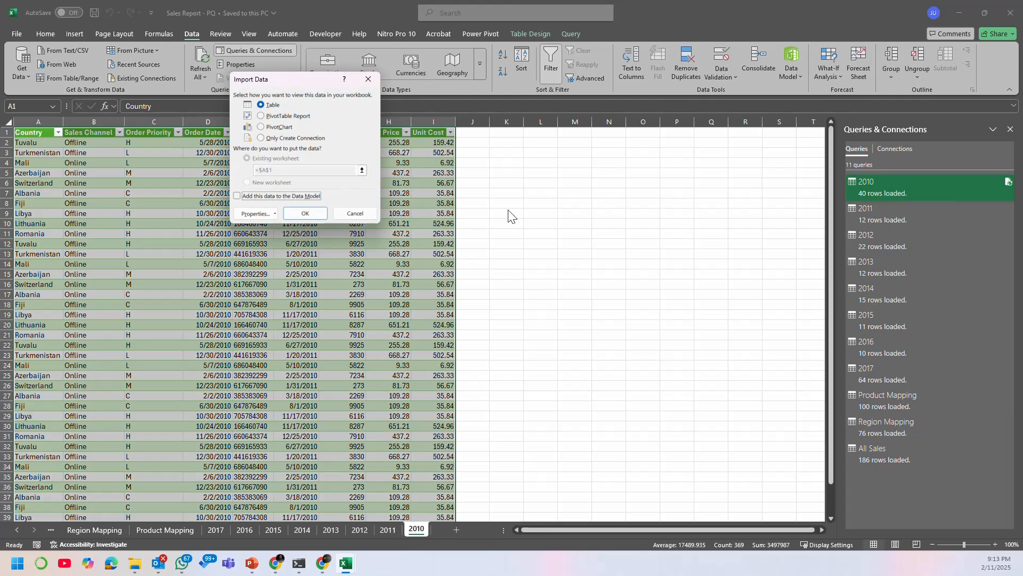
left_click_drag(266, 83, 613, 198)
left_click_drag(661, 209, 659, 212)
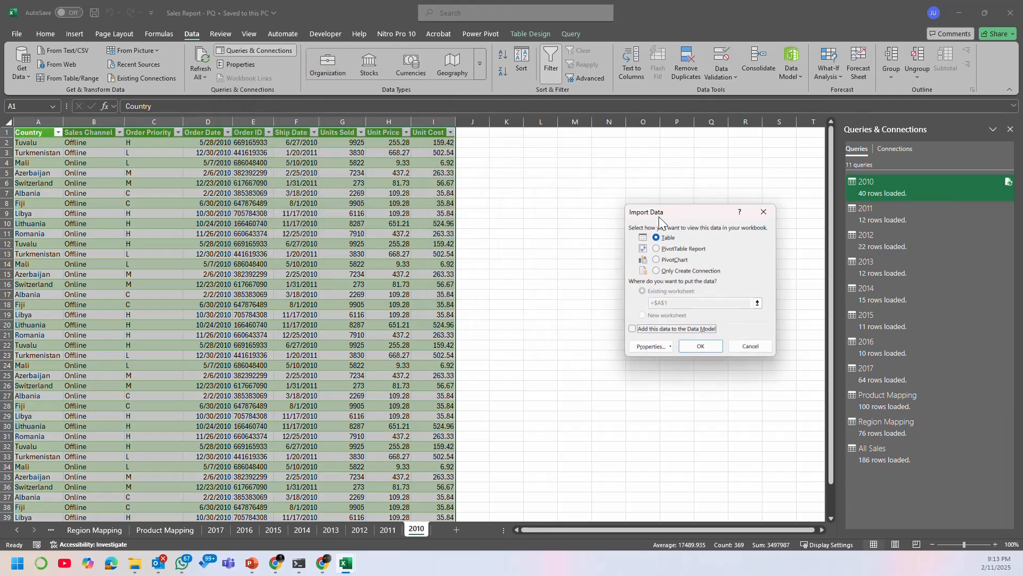
left_click(657, 271)
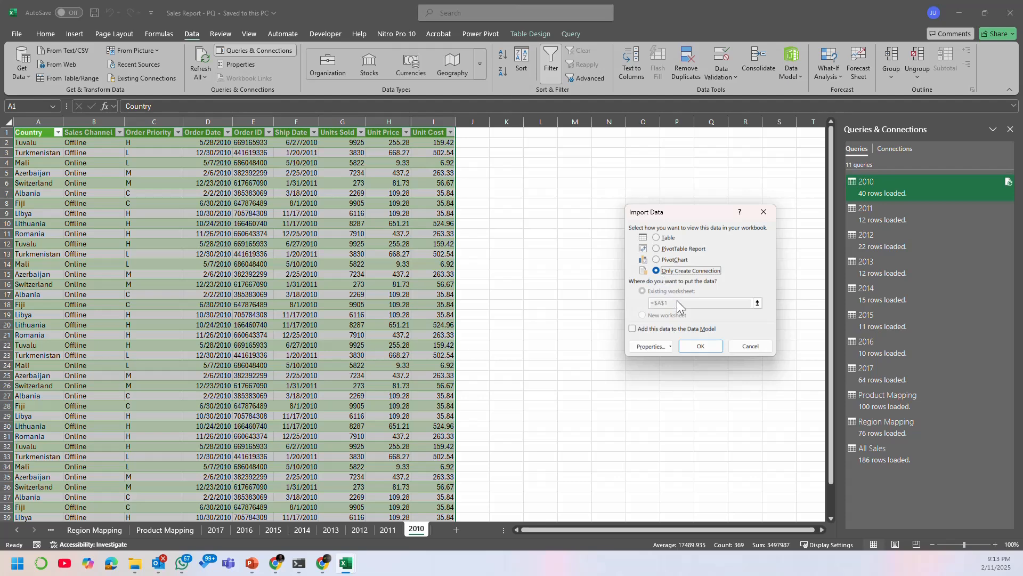
left_click(706, 346)
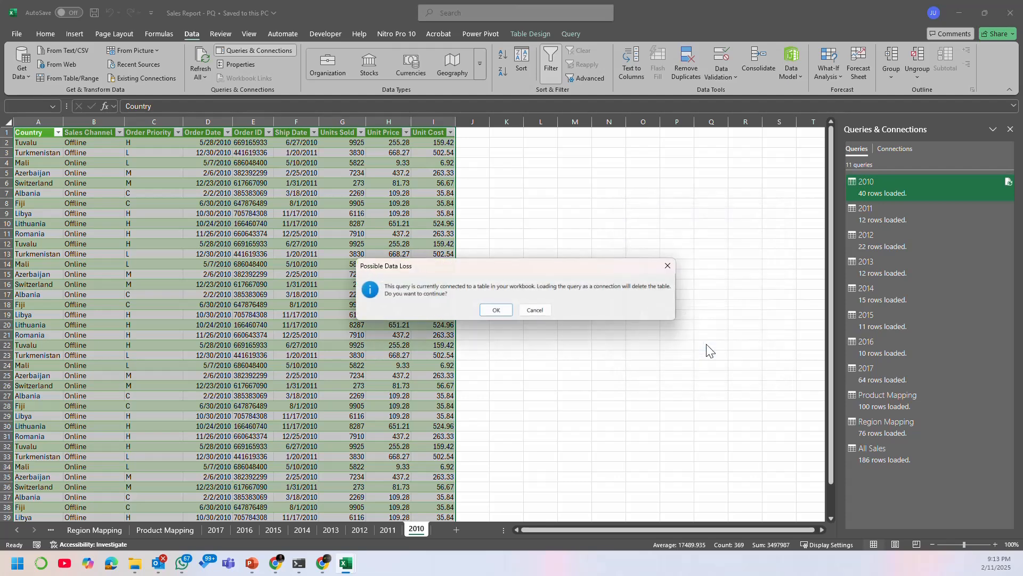
left_click(498, 310)
left_click(448, 466)
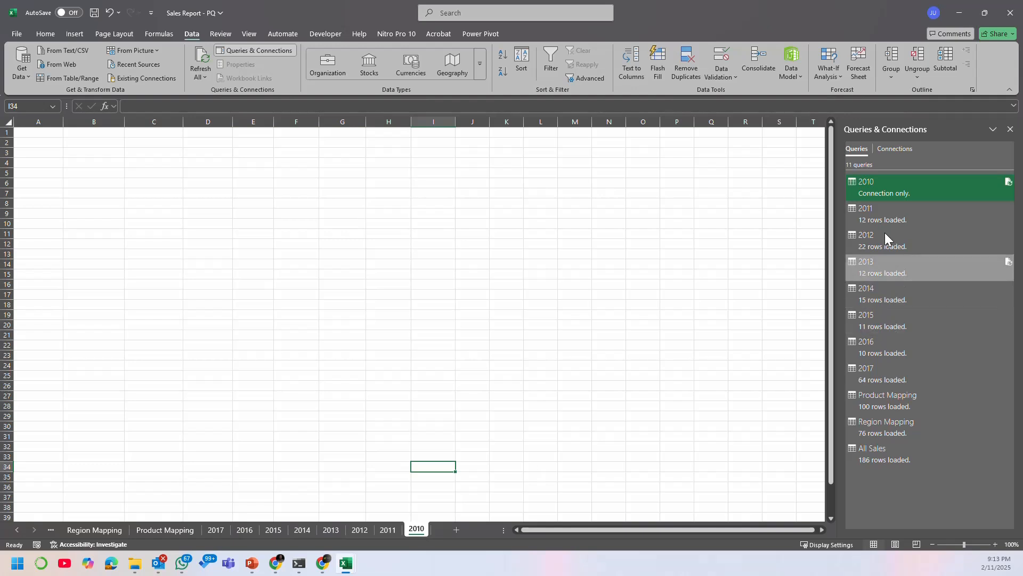
Step: Change the 2011 query's load setting to Only Create Connection and accept the removal of its table
right_click(880, 210)
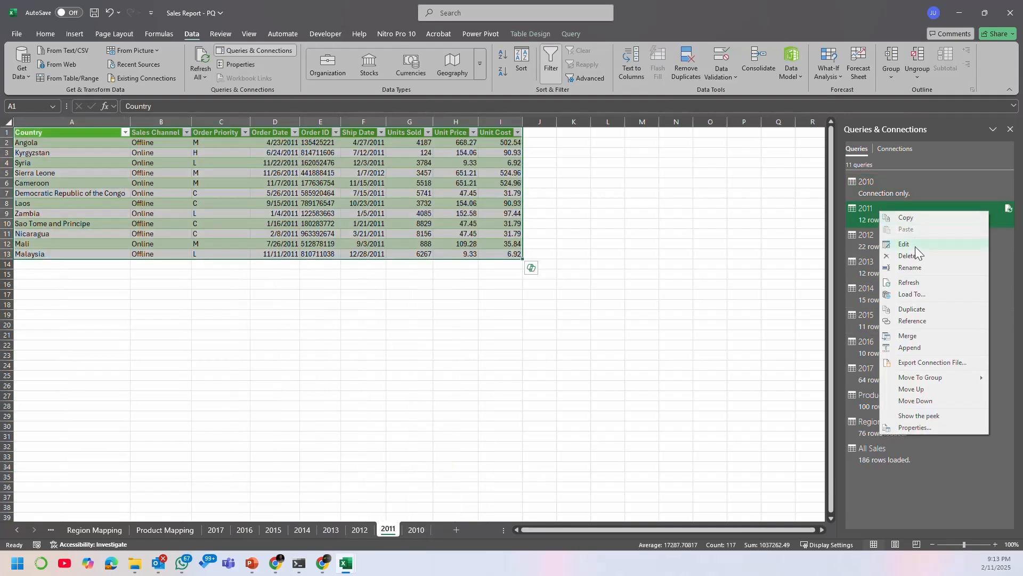
left_click(918, 293)
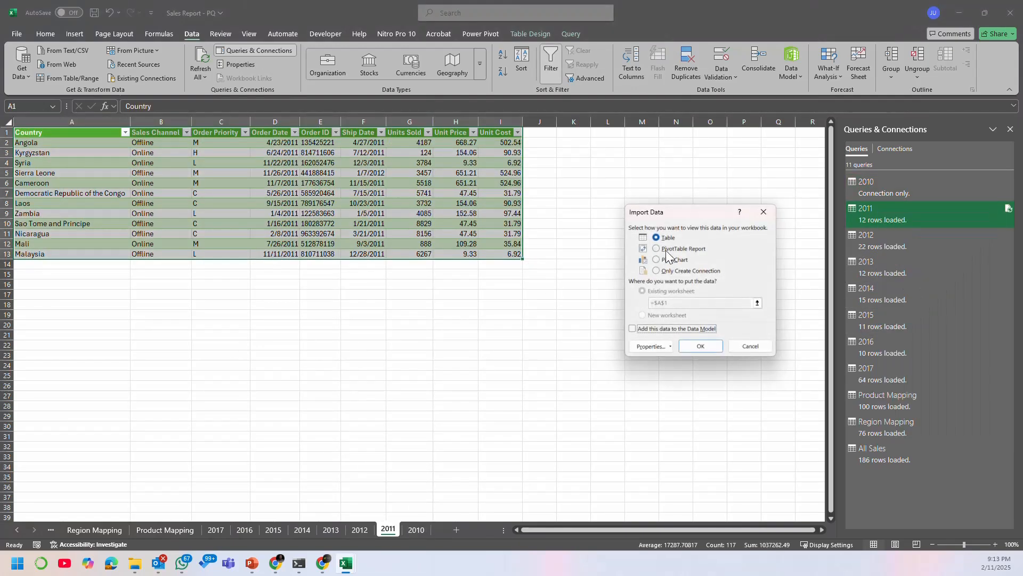
left_click(664, 272)
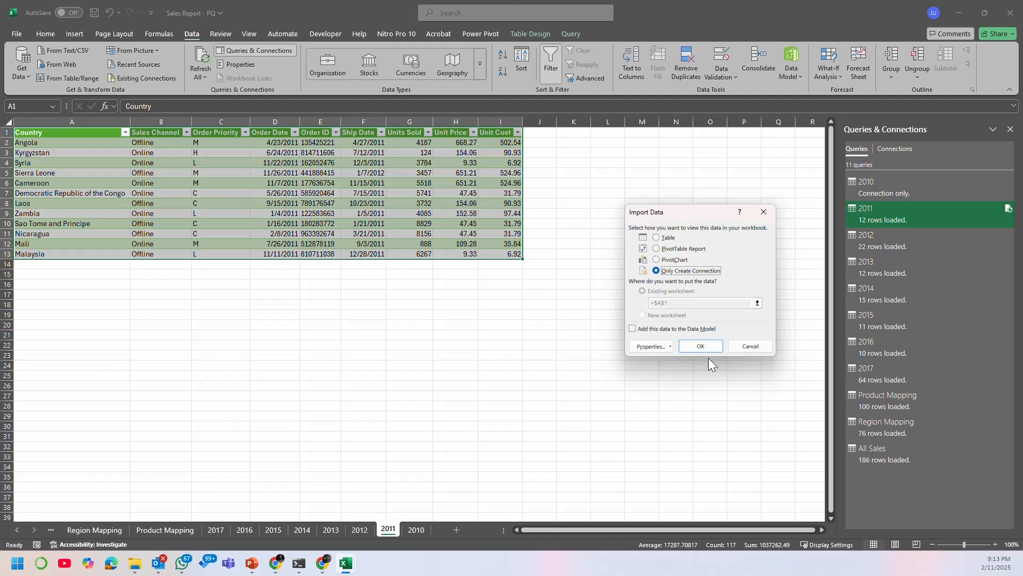
left_click(710, 346)
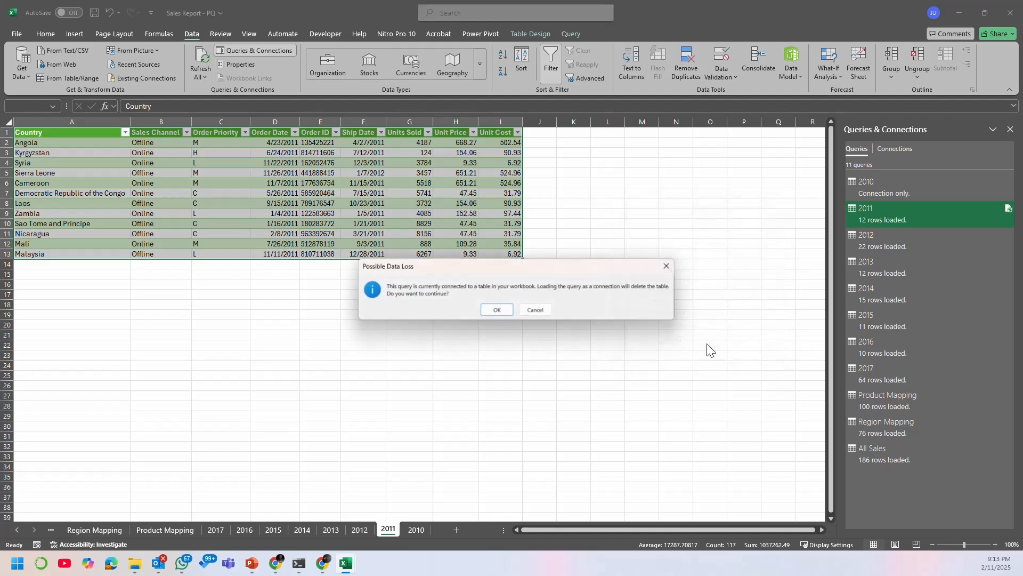
left_click(495, 310)
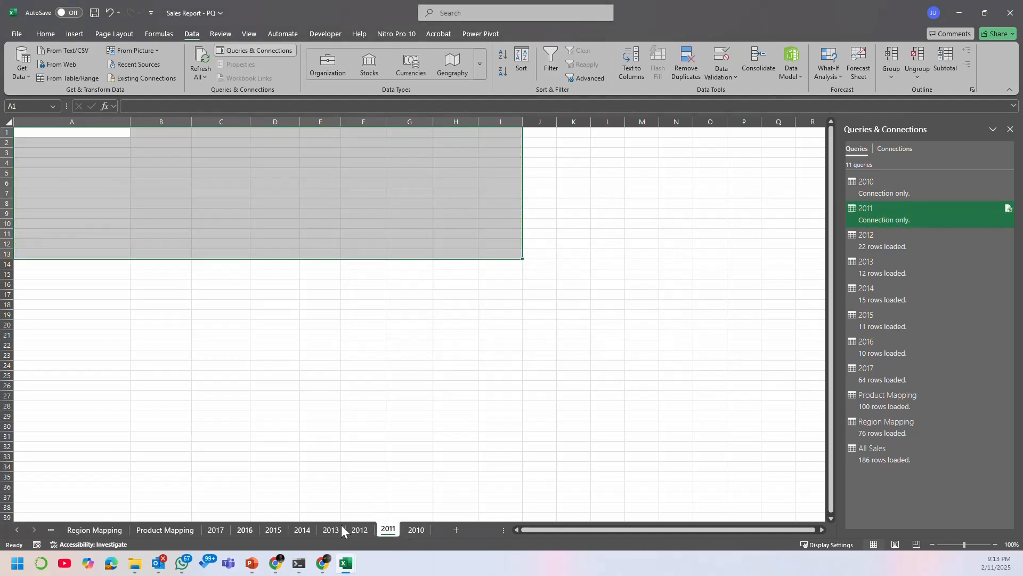
Step: Delete the emptied 2010 and 2011 worksheets together
left_click(417, 529)
left_click(381, 507)
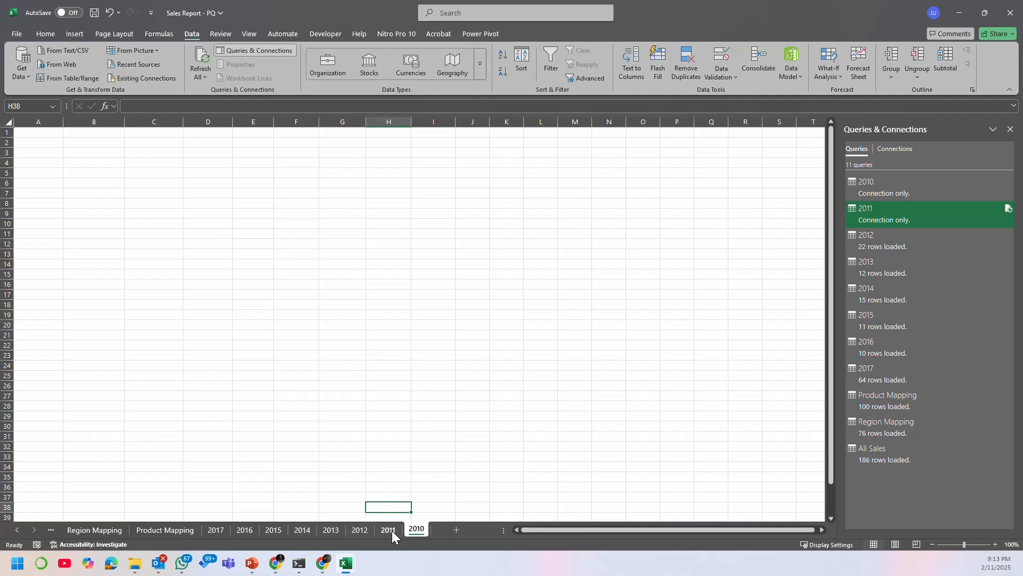
left_click(389, 529)
left_click(409, 527, "ctrl")
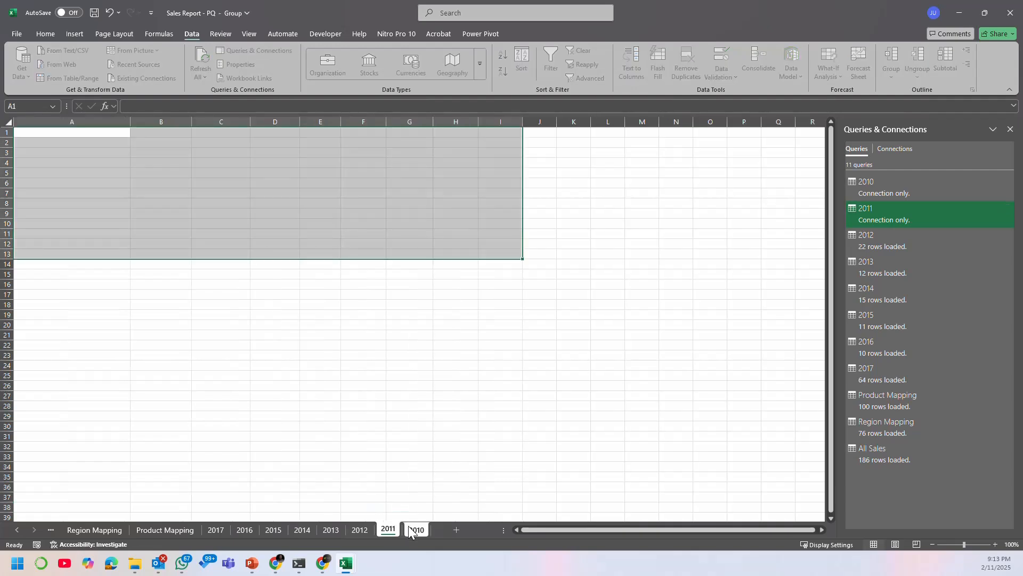
right_click(409, 527)
left_click(454, 381)
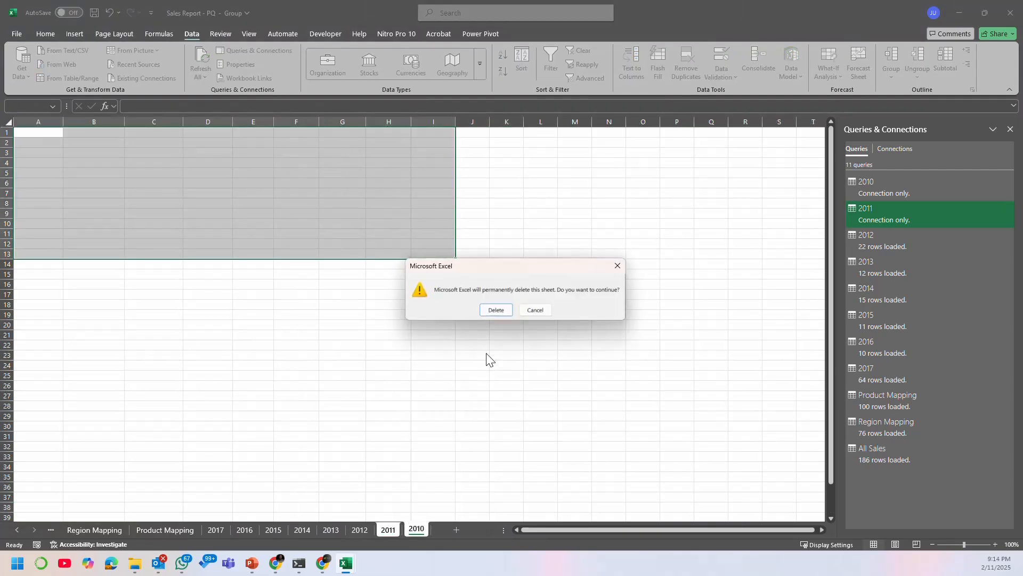
left_click(496, 312)
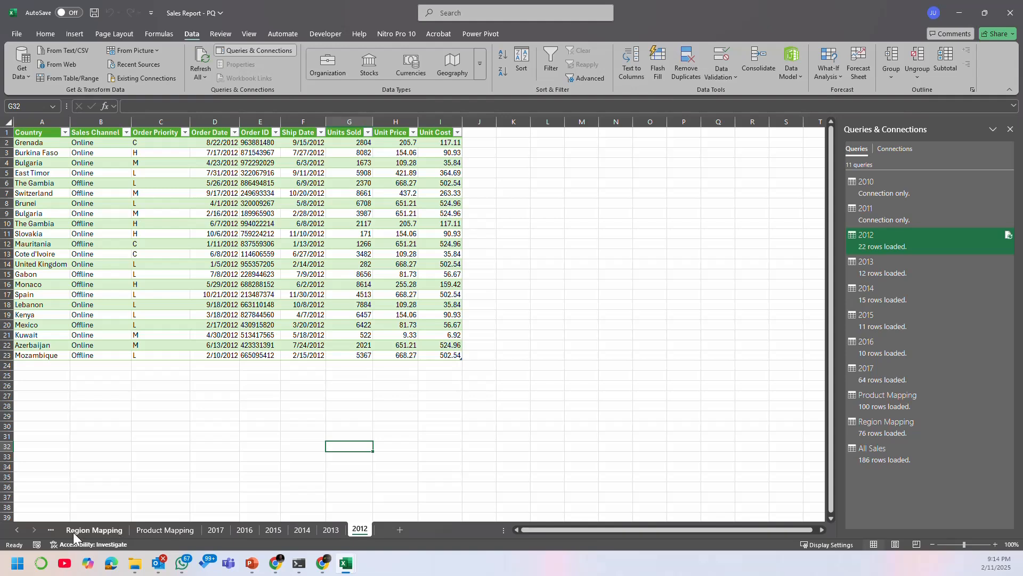
Step: Return to the All Sales sheet and check the combined table
left_click(17, 529)
left_click(86, 529)
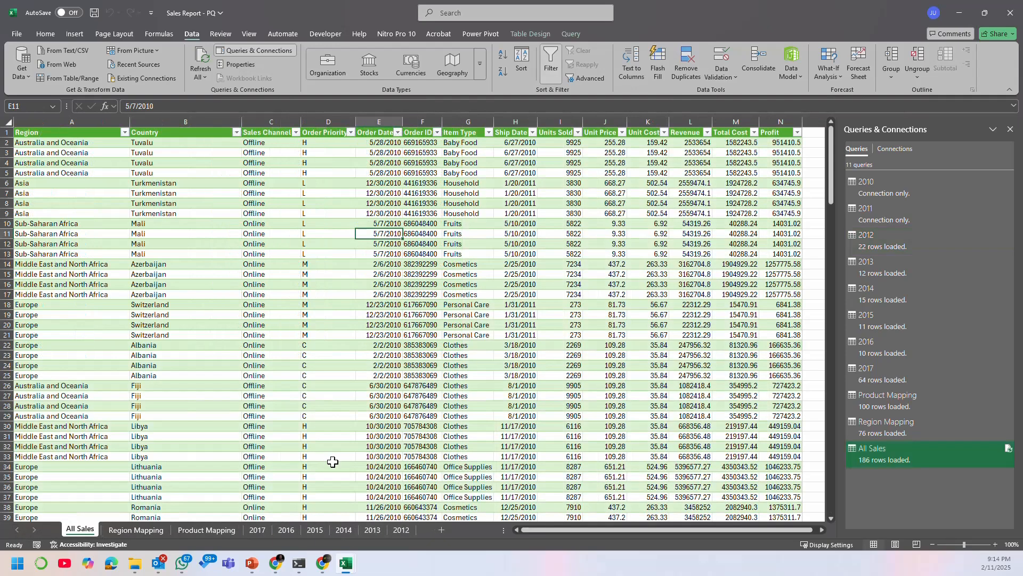
left_click(421, 368)
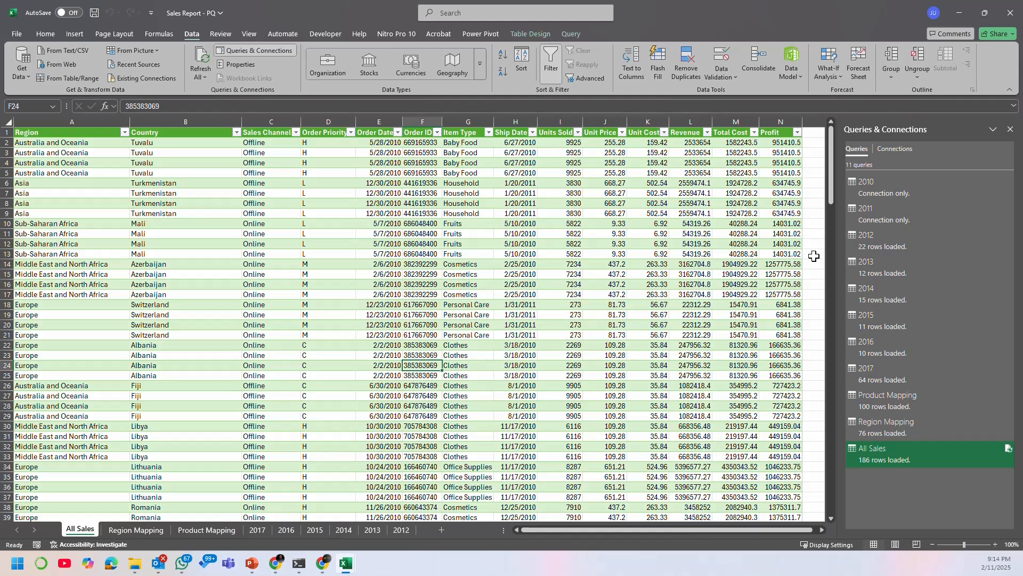
Step: Review the 2010 query's load options with Table in the existing worksheet chosen, and leave without applying them
right_click(874, 187)
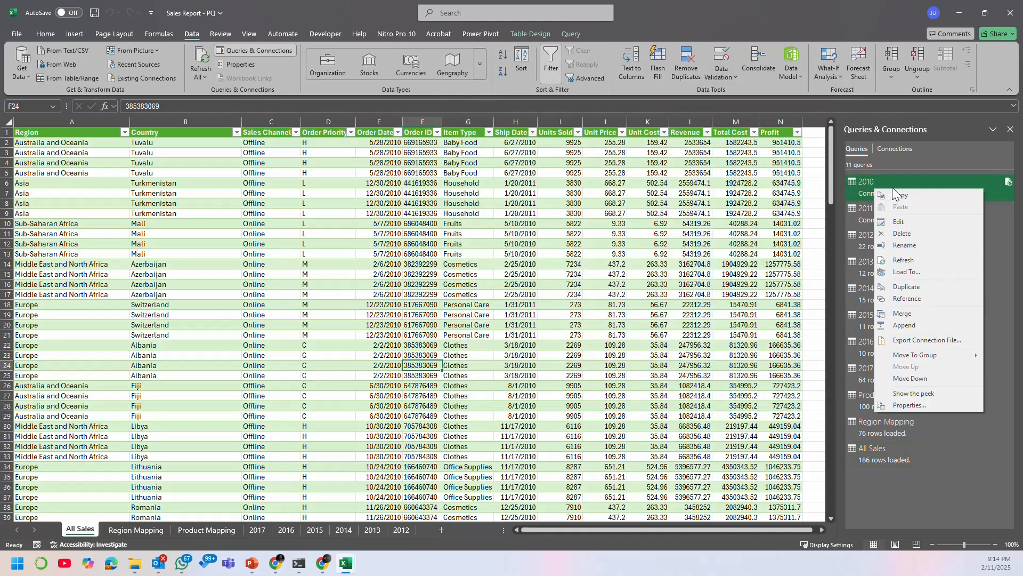
left_click(948, 273)
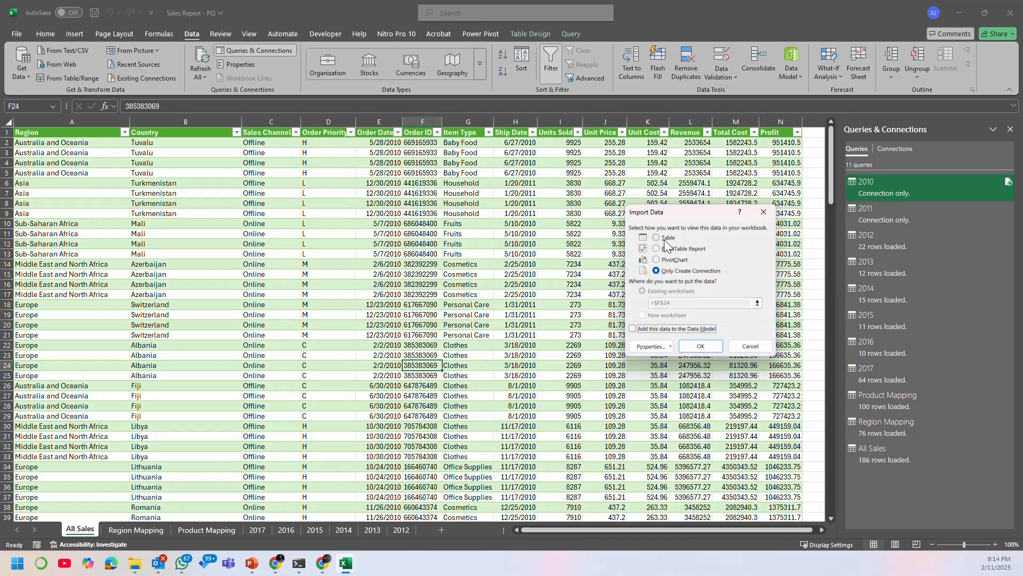
left_click(666, 238)
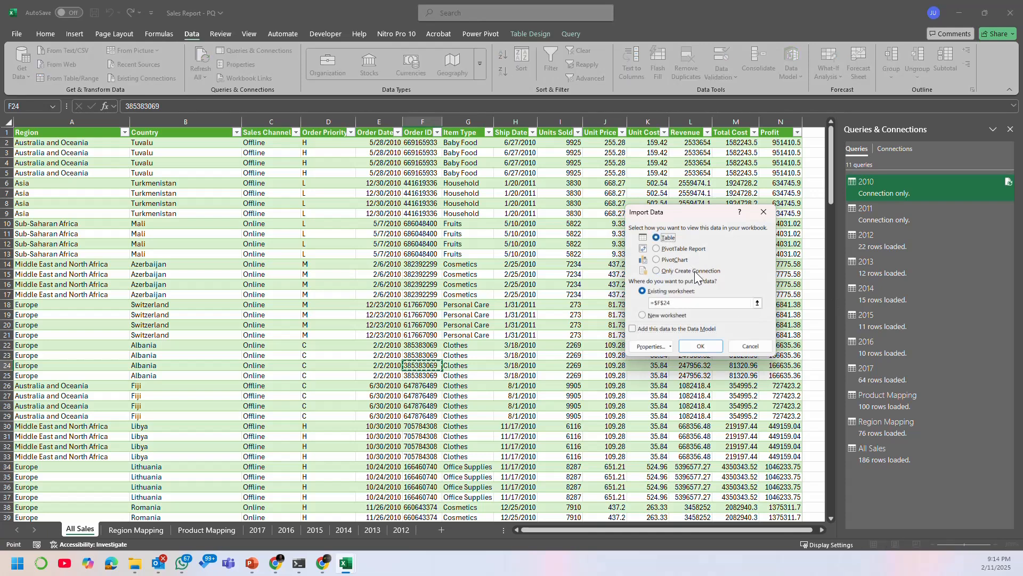
left_click(751, 347)
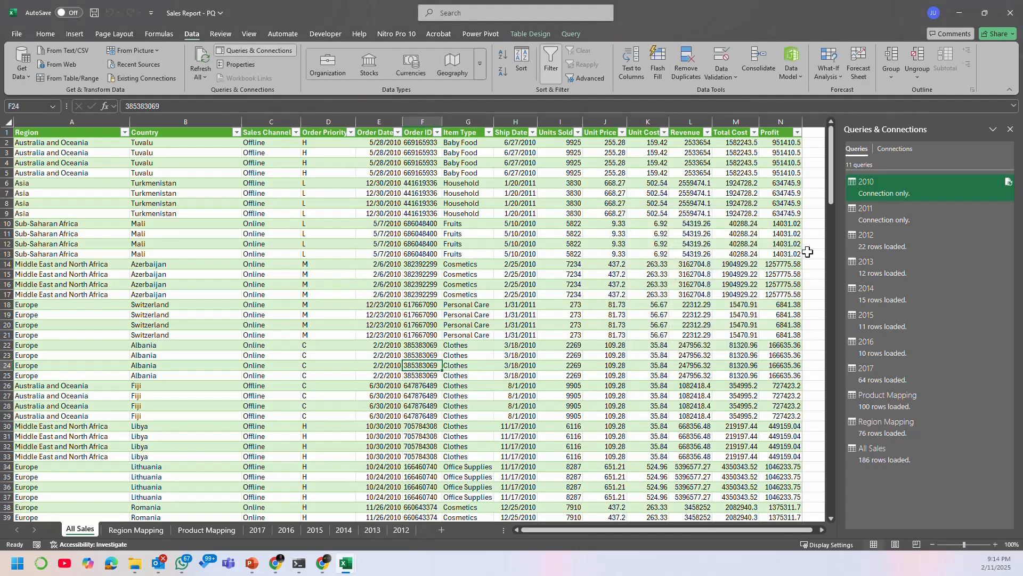
Step: Open the 2010 query in the Power Query Editor and inspect its Close & Load options
right_click(874, 194)
left_click(913, 223)
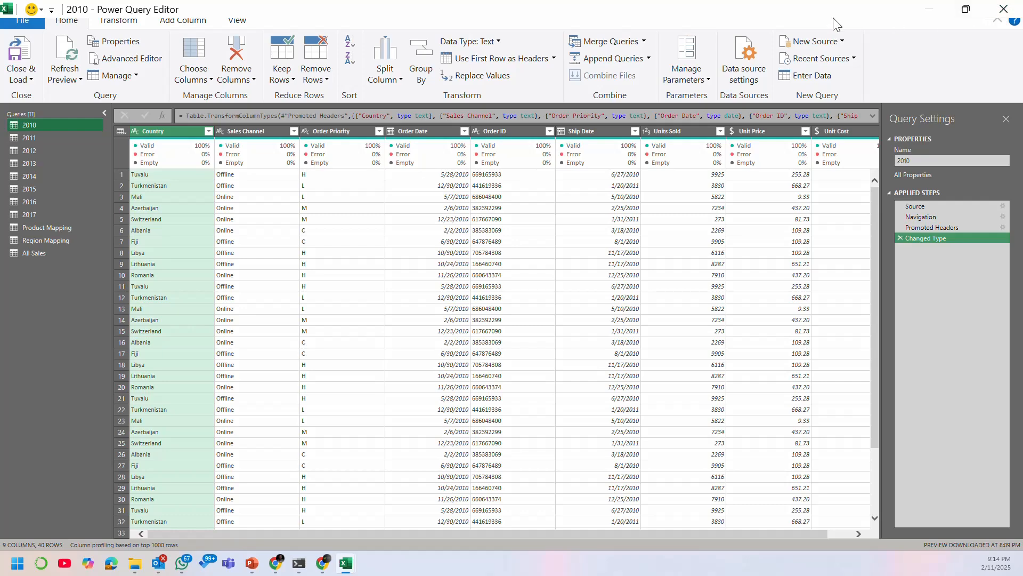
left_click_drag(839, 10, 613, 2)
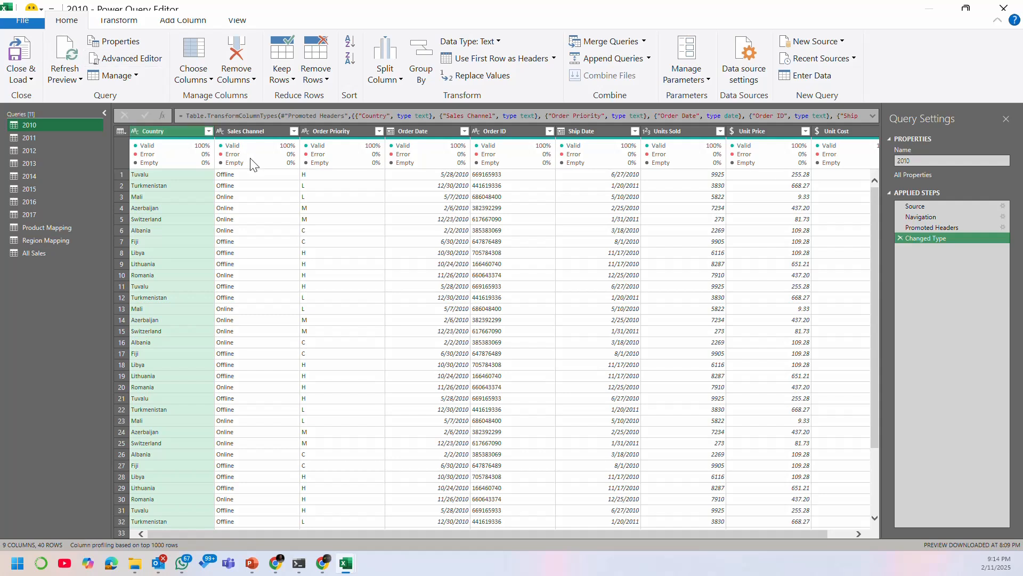
mouse_move(252, 165)
left_click(29, 80)
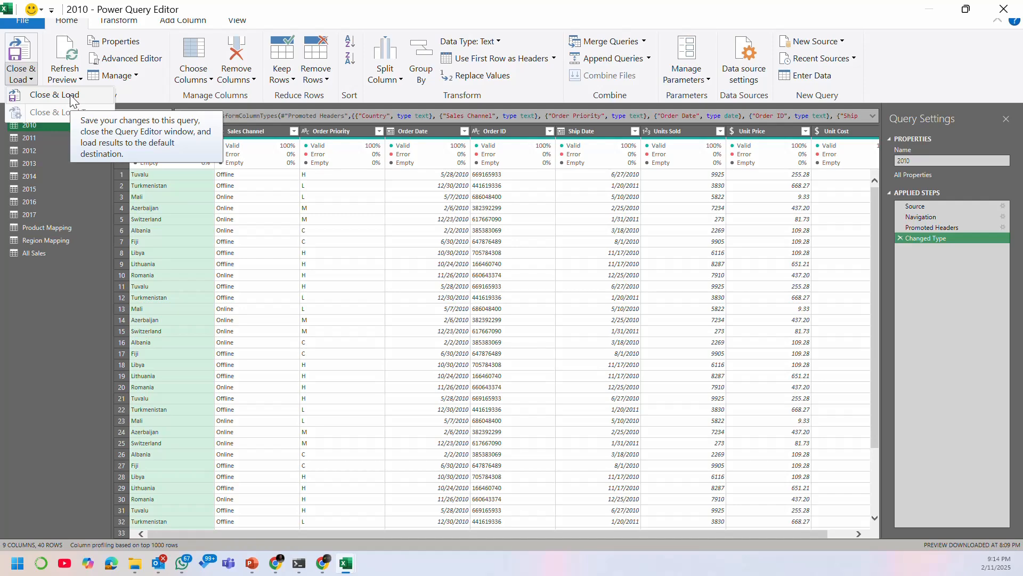
left_click(240, 307)
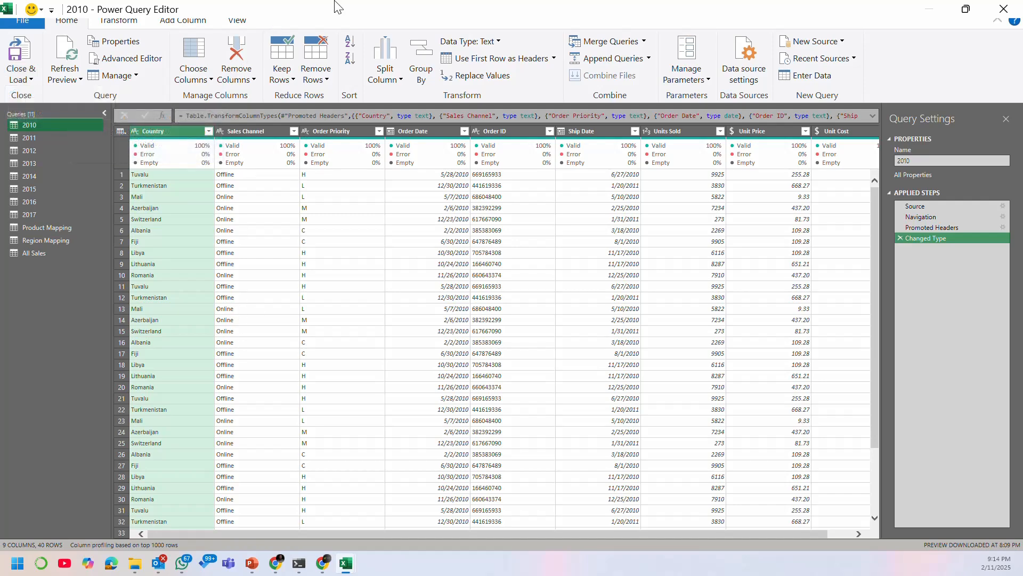
Step: Reveal the workbook behind the Power Query Editor, restore the editor to full size and recheck the Close & Load choices
left_click_drag(336, 7, 319, 445)
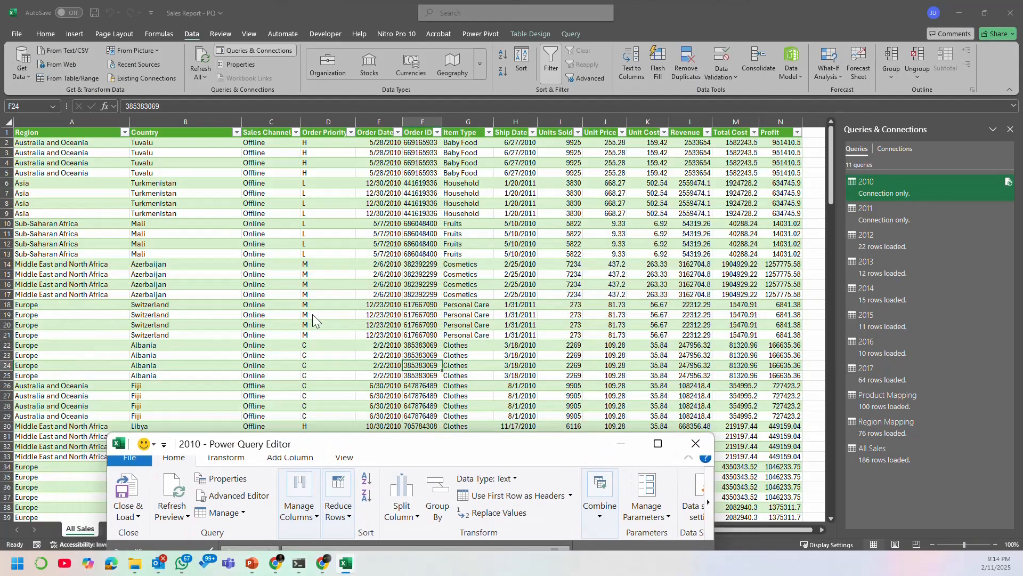
double_click(372, 456)
left_click(30, 79)
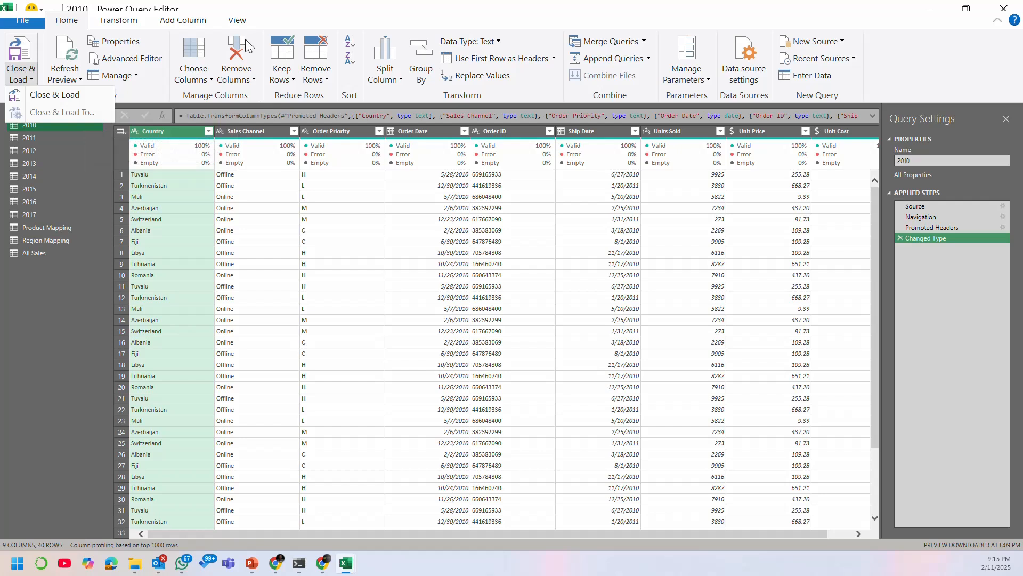
left_click(408, 11)
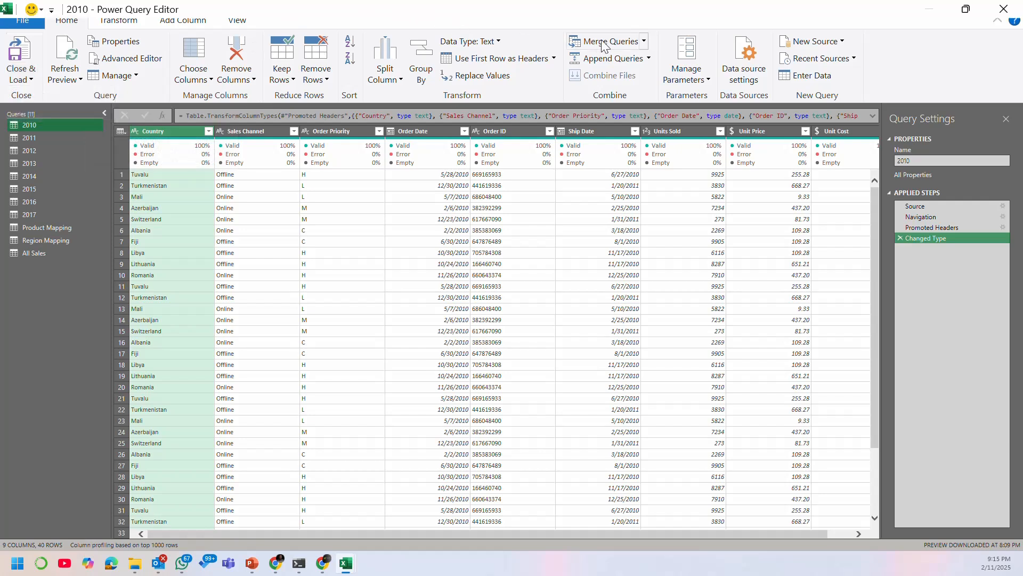
left_click(22, 79)
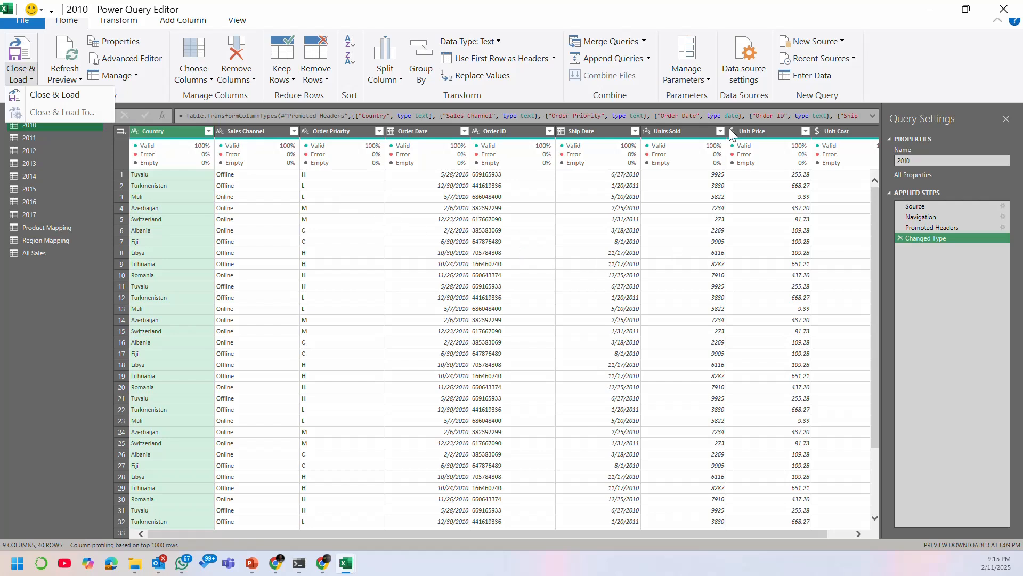
left_click(874, 14)
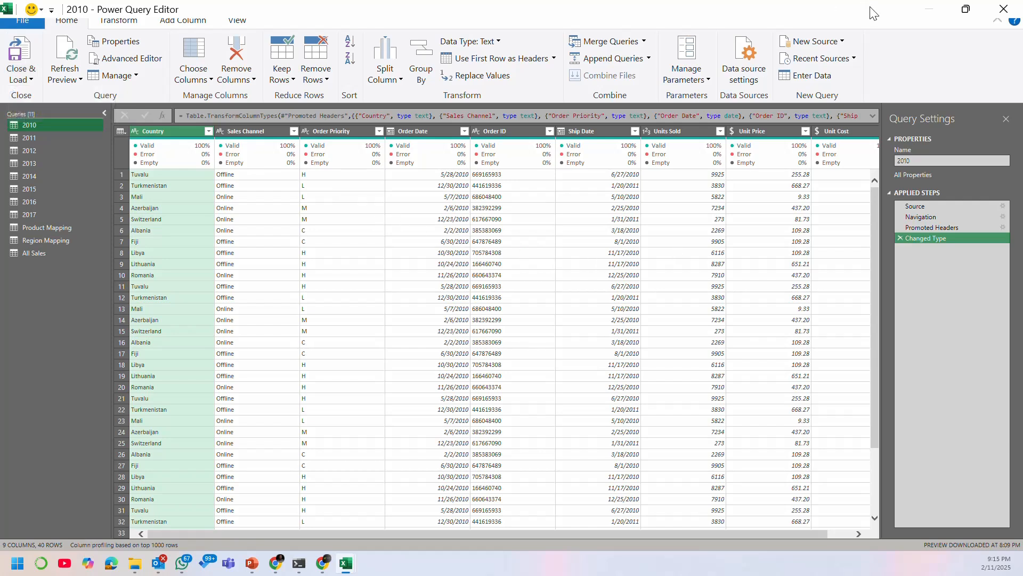
Step: Close the Power Query Editor and hide the workbook's list of queries and connections beside the All Sales table
left_click(1001, 12)
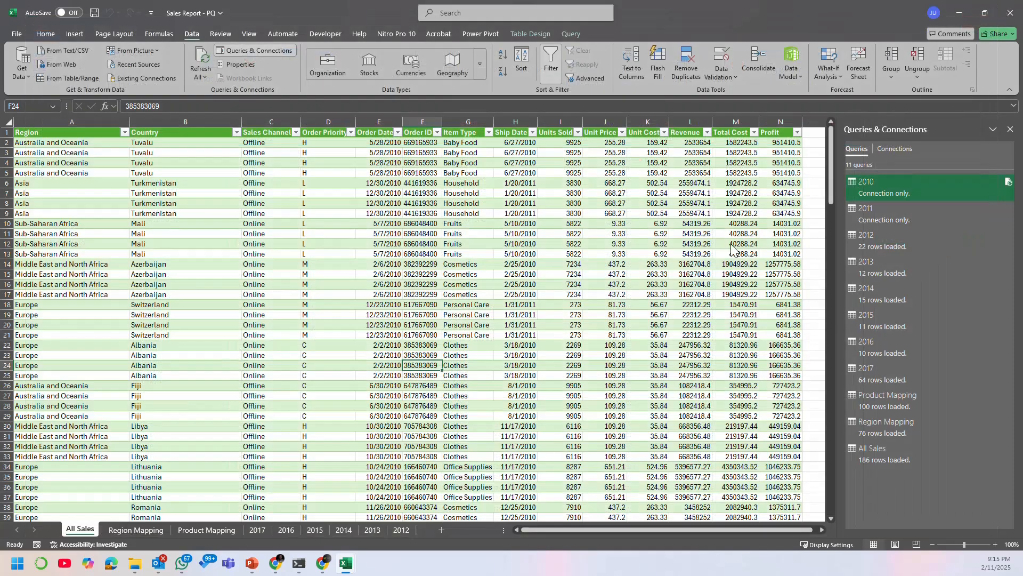
left_click(630, 229)
left_click(705, 213)
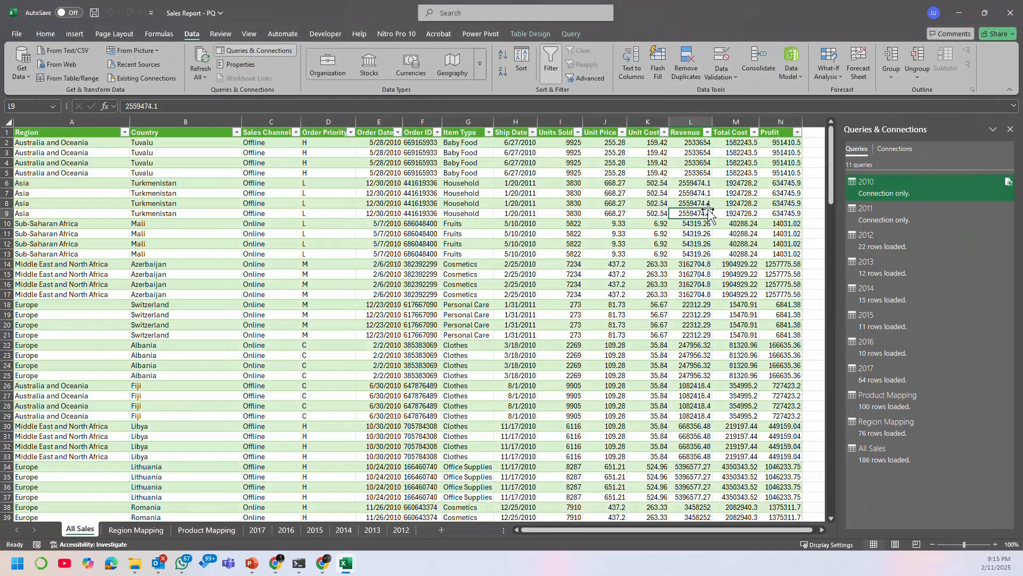
left_click(1011, 129)
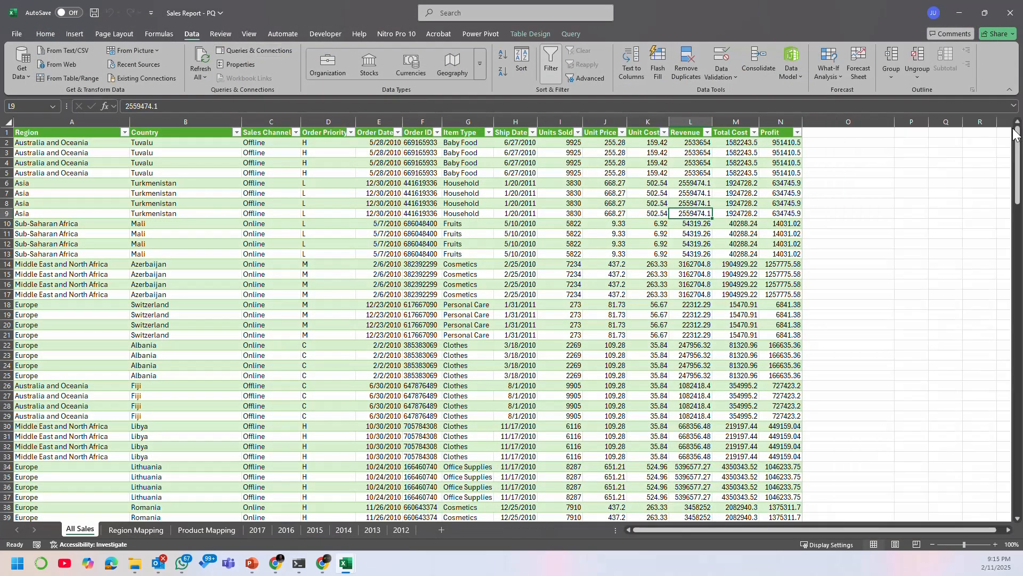
left_click(726, 163)
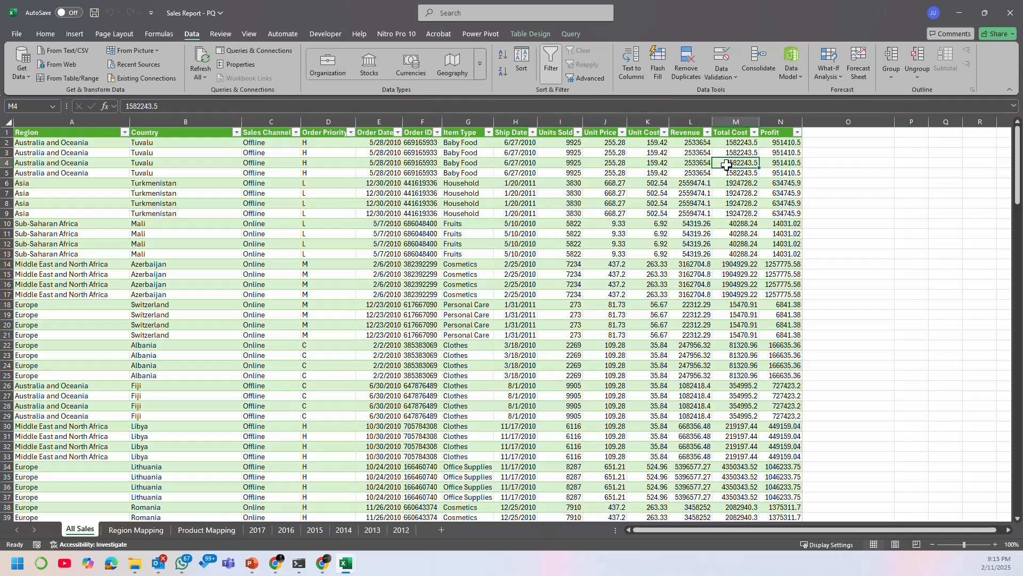
left_click(880, 212)
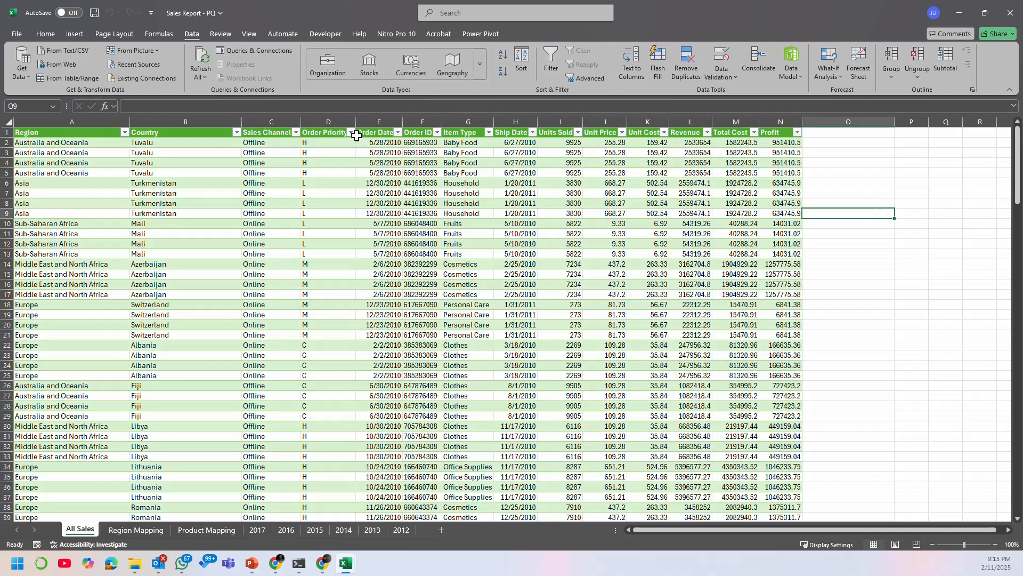
Step: Autofit the Sales Channel and Order Priority columns and remove the filter buttons from the All Sales table's header row
double_click(301, 118)
double_click(358, 119)
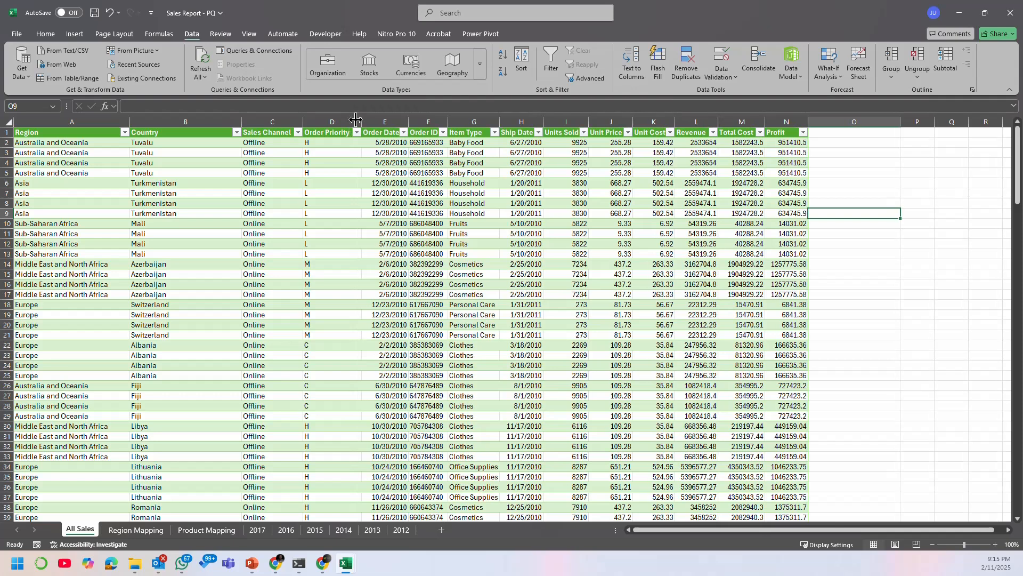
left_click(528, 204)
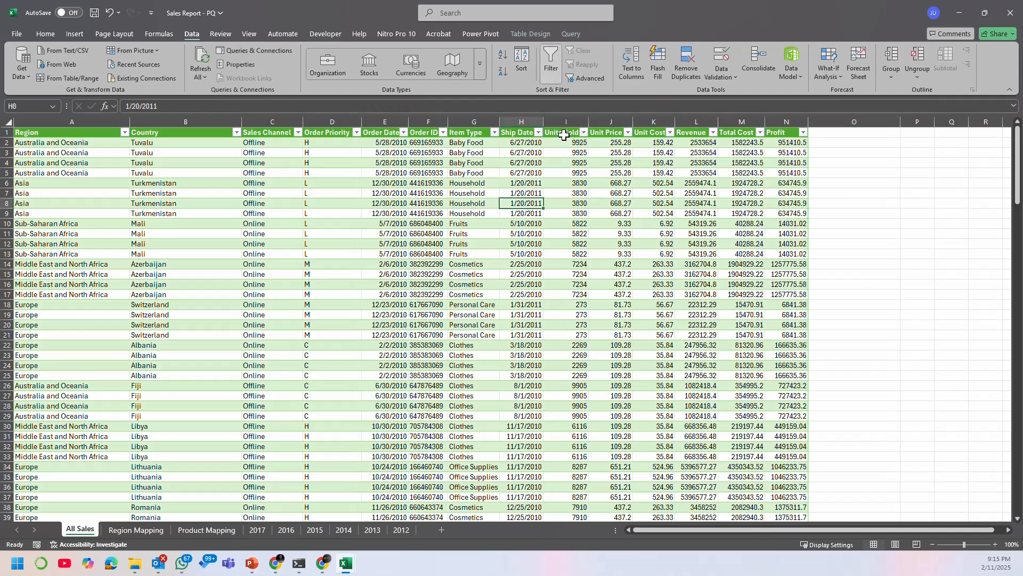
left_click(560, 130)
key("ctrl+shift+l")
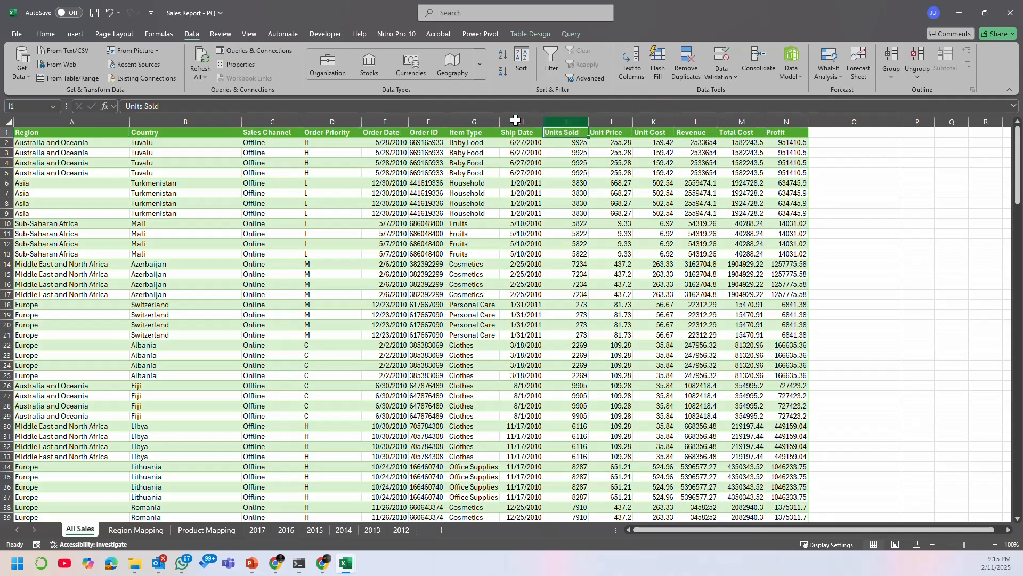
left_click(811, 221)
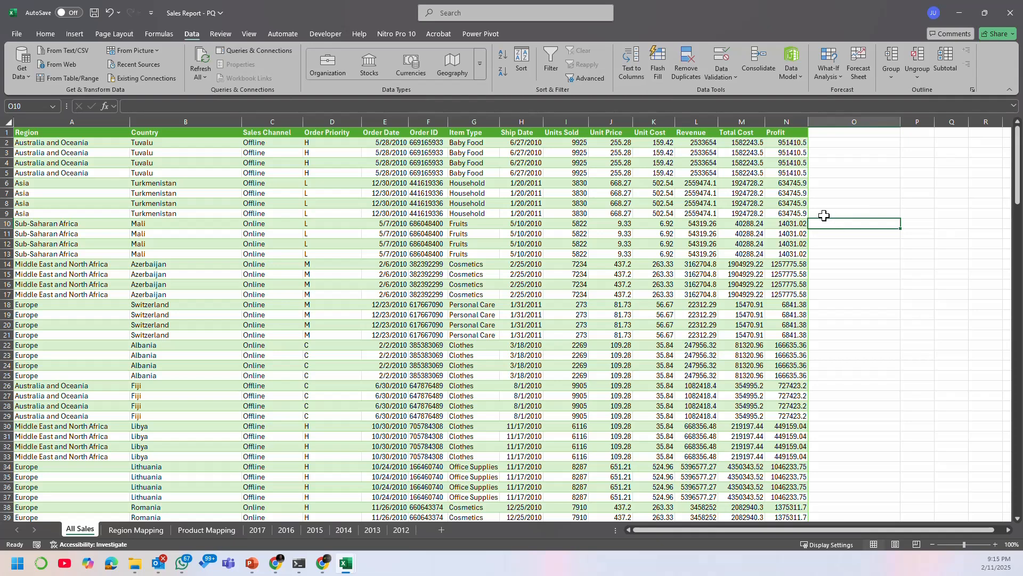